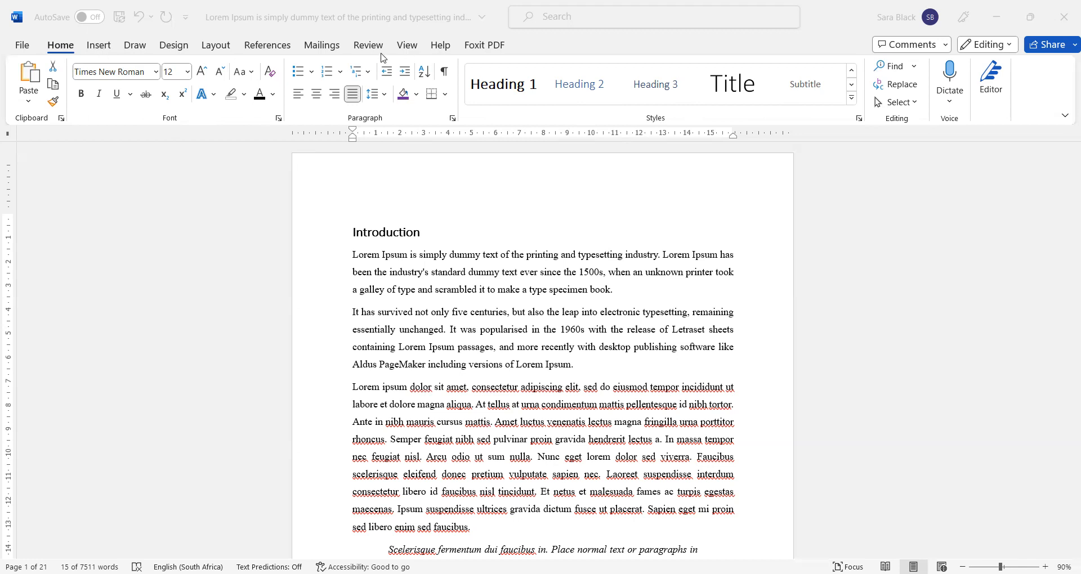
Try marking the Introduction heading and the third paragraph's outer edge with the red pen.
click(107, 45)
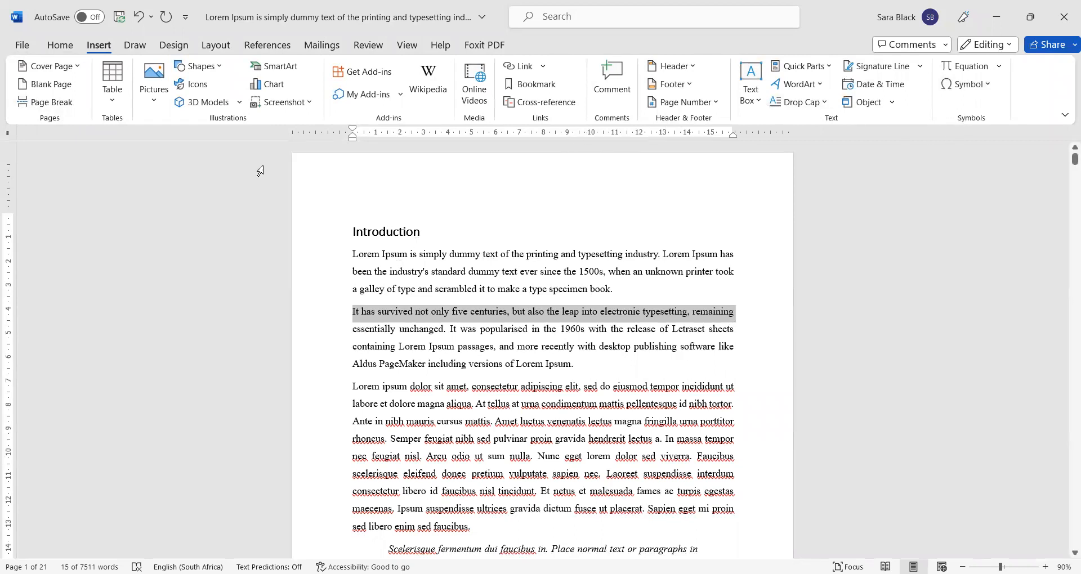
click(141, 46)
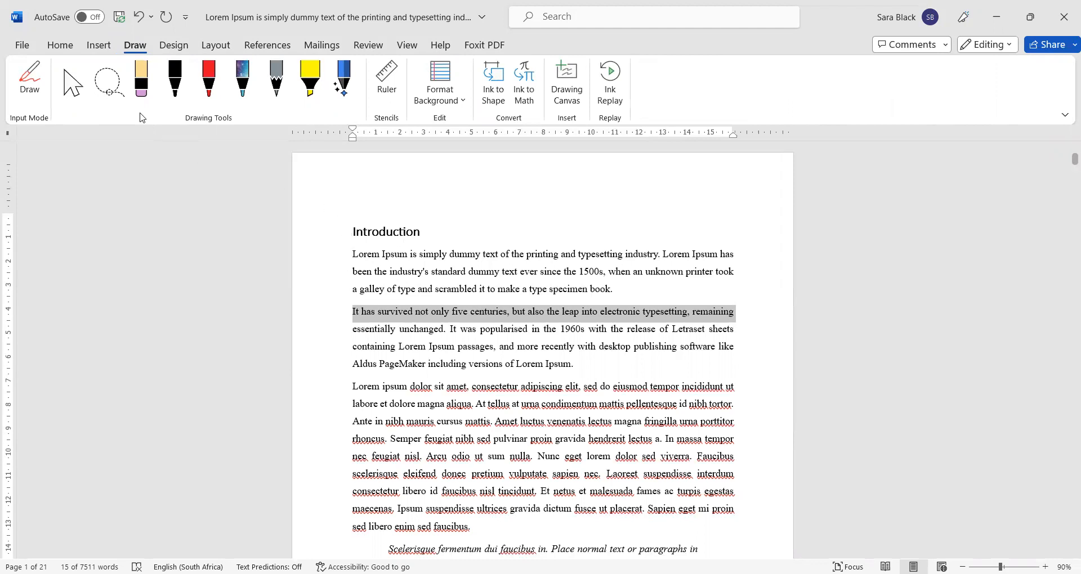
click(219, 91)
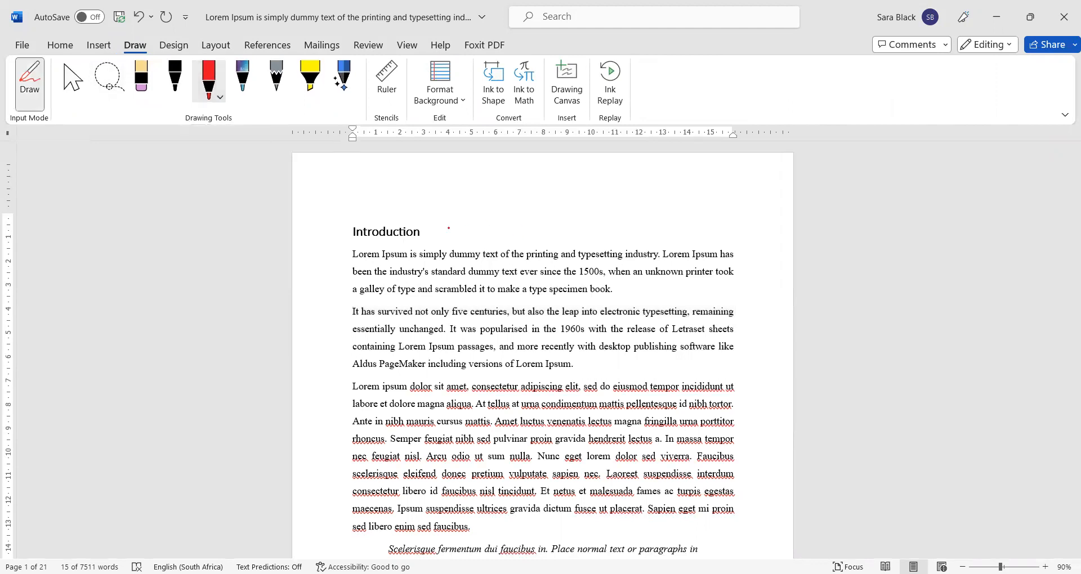
mouse_move(438, 238)
mouse_down()
mouse_move(304, 231)
mouse_move(428, 241)
mouse_up()
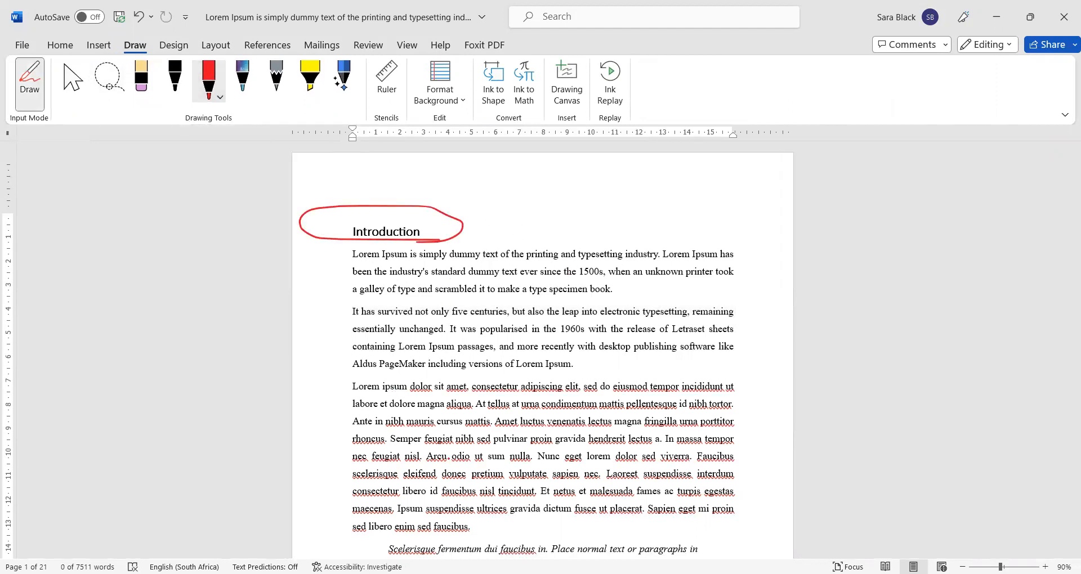
drag(338, 387, 331, 523)
key(ctrl+z)
key(ctrl+z)
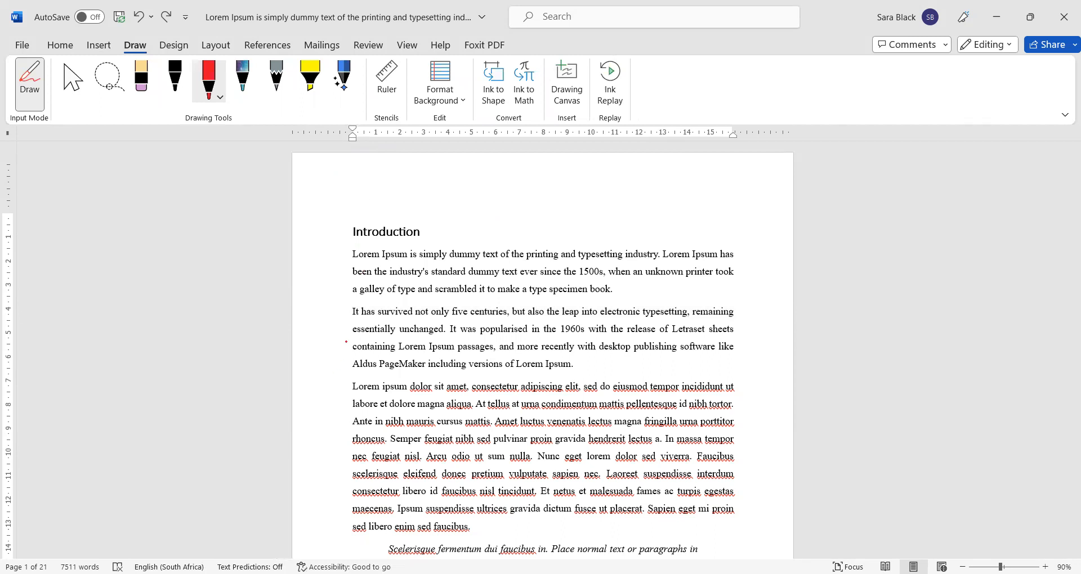
click(173, 45)
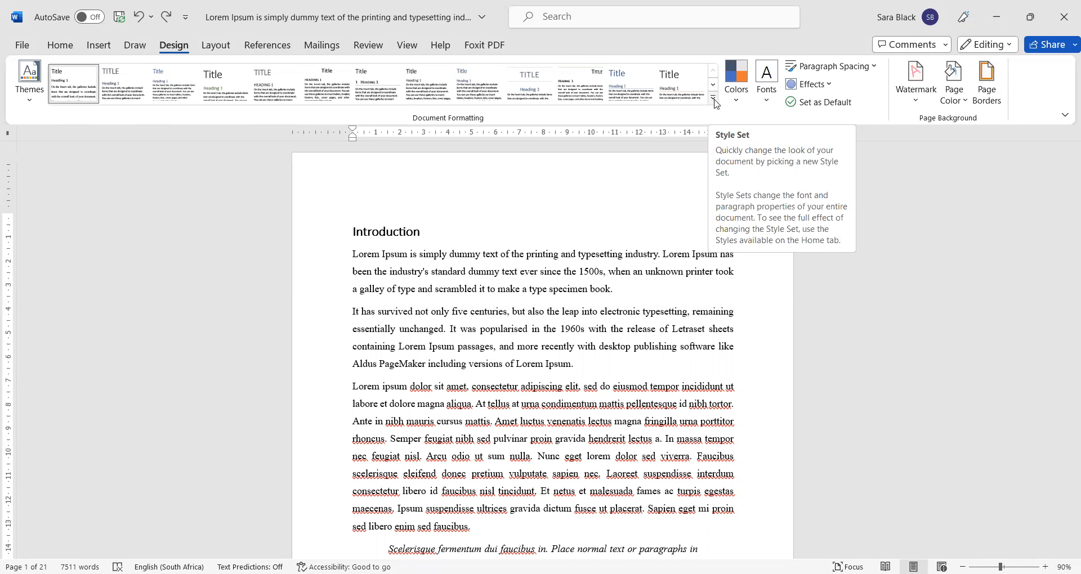
click(221, 47)
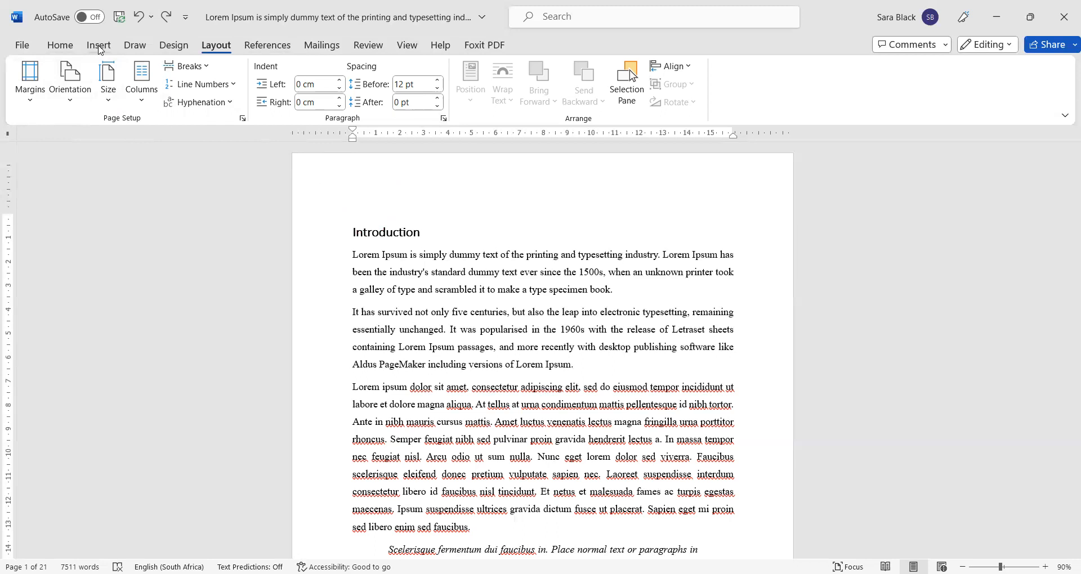
Open the header for editing and examine the header and footer areas on the first pages before leaving header editing.
click(99, 48)
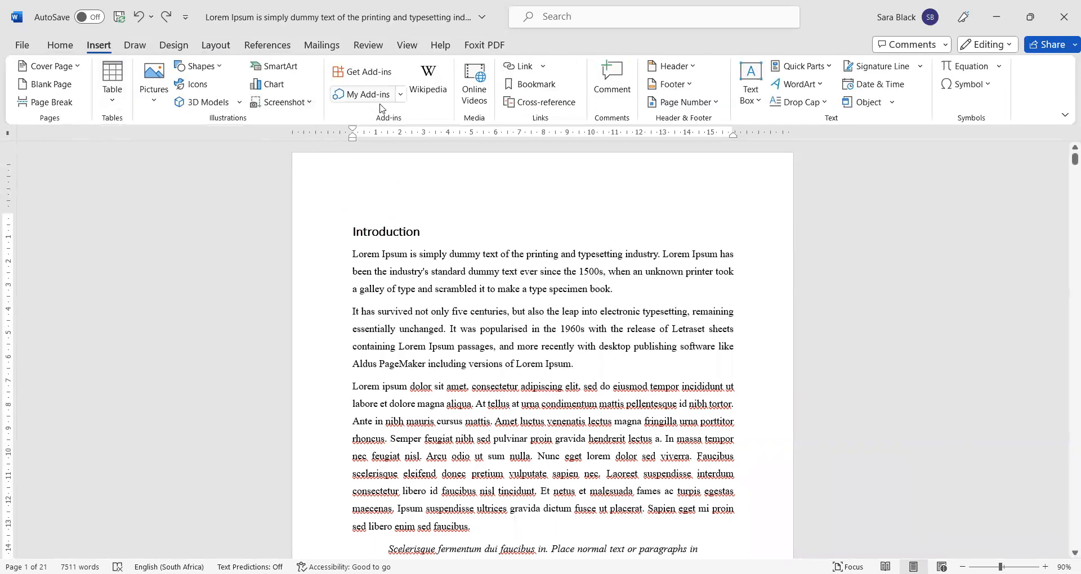
click(695, 67)
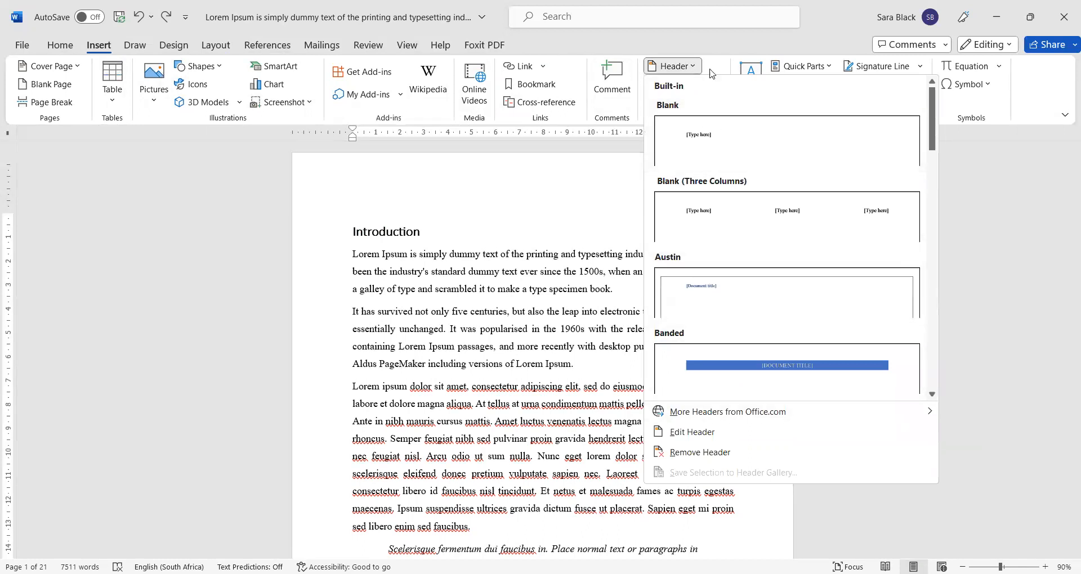
click(711, 434)
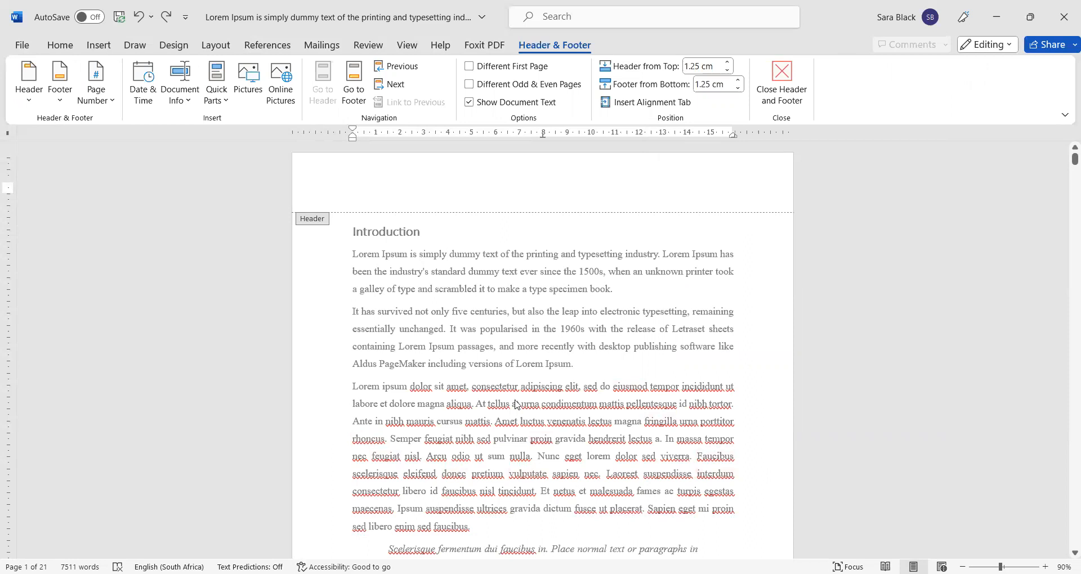
scroll(447, 406, down, 6)
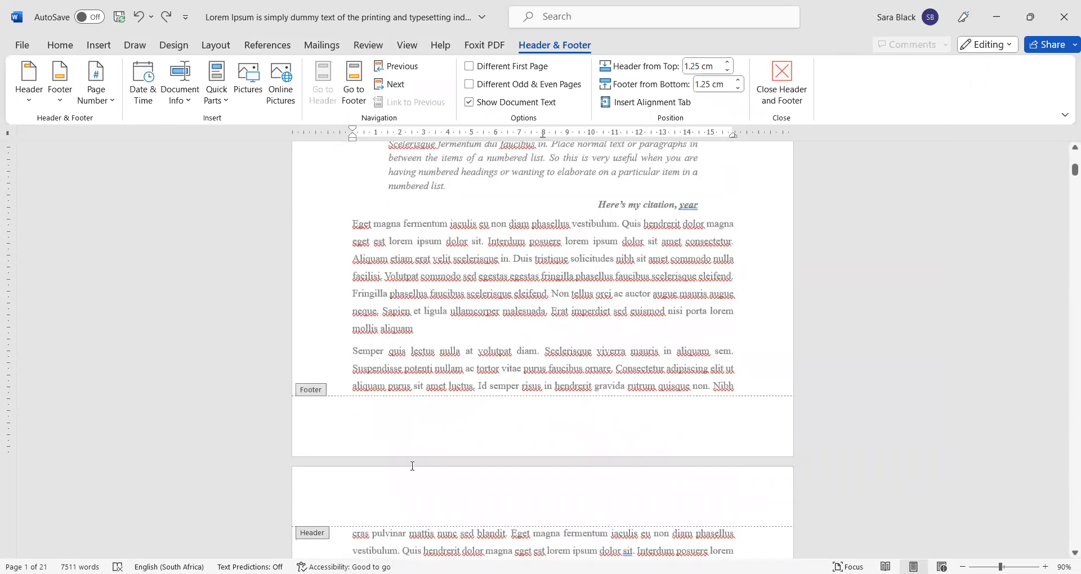
scroll(414, 430, up, 6)
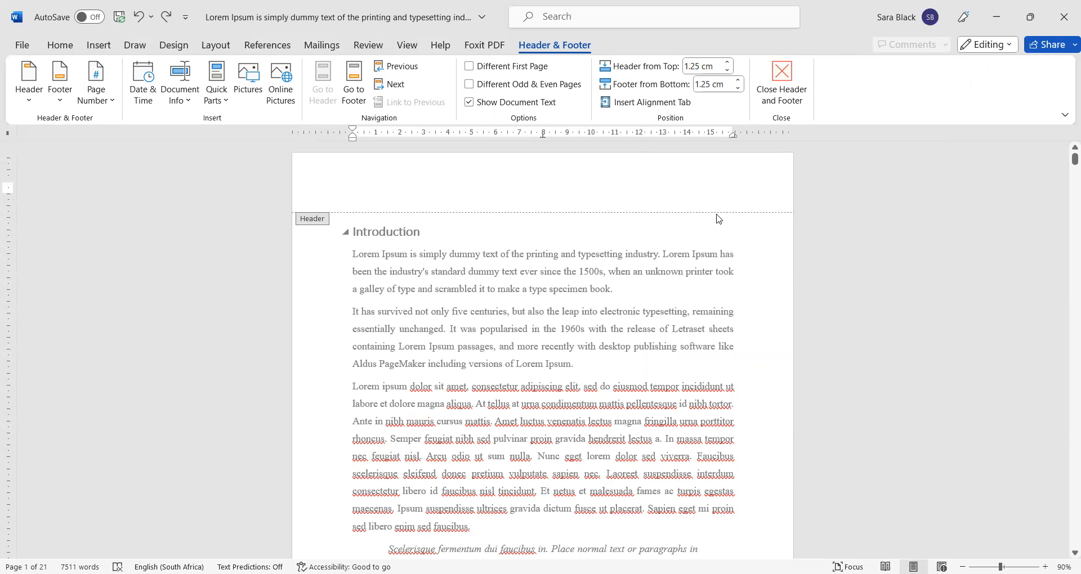
scroll(316, 242, down, 7)
scroll(312, 431, down, 6)
scroll(326, 366, down, 8)
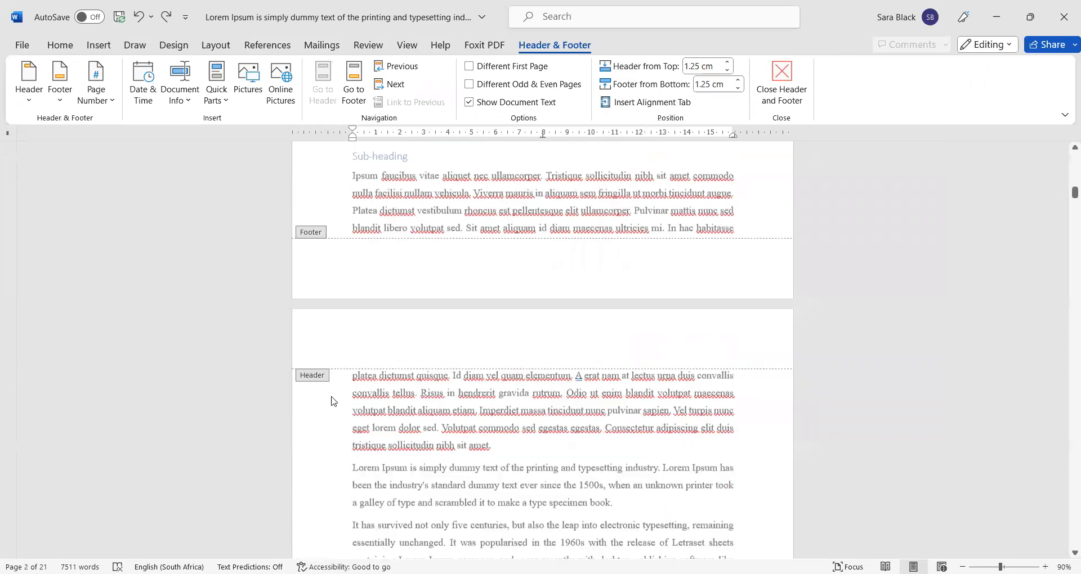
scroll(338, 397, down, 1)
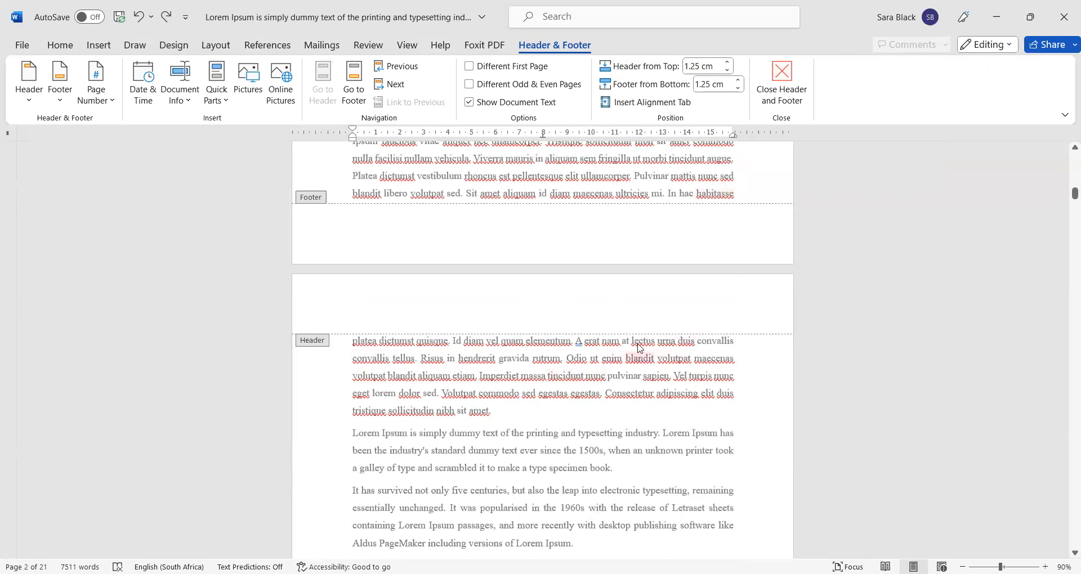
scroll(576, 435, up, 6)
scroll(478, 417, up, 10)
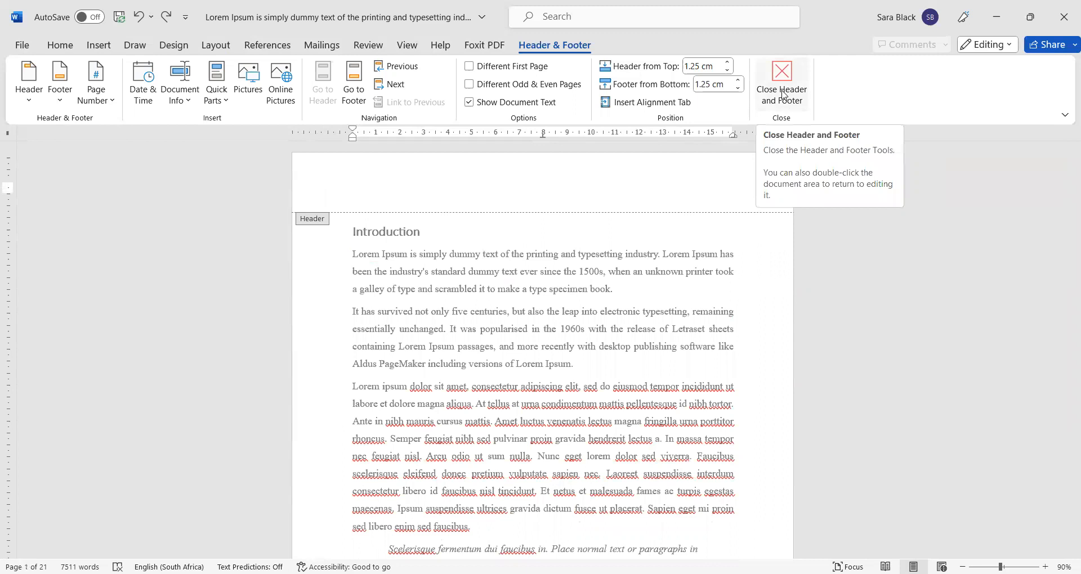
click(783, 94)
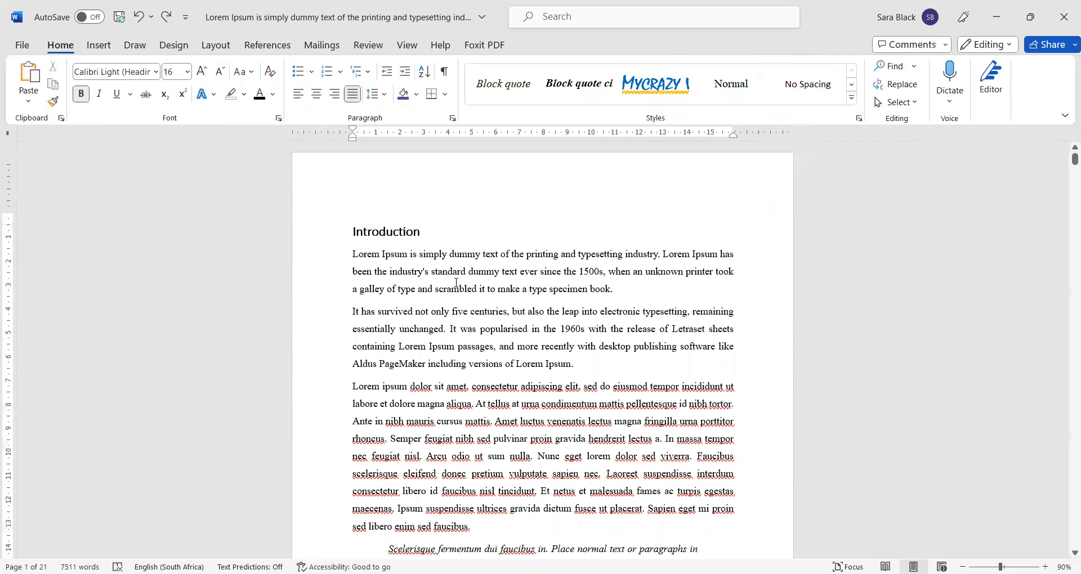
Set the document's page margins to the Mirrored preset.
click(268, 45)
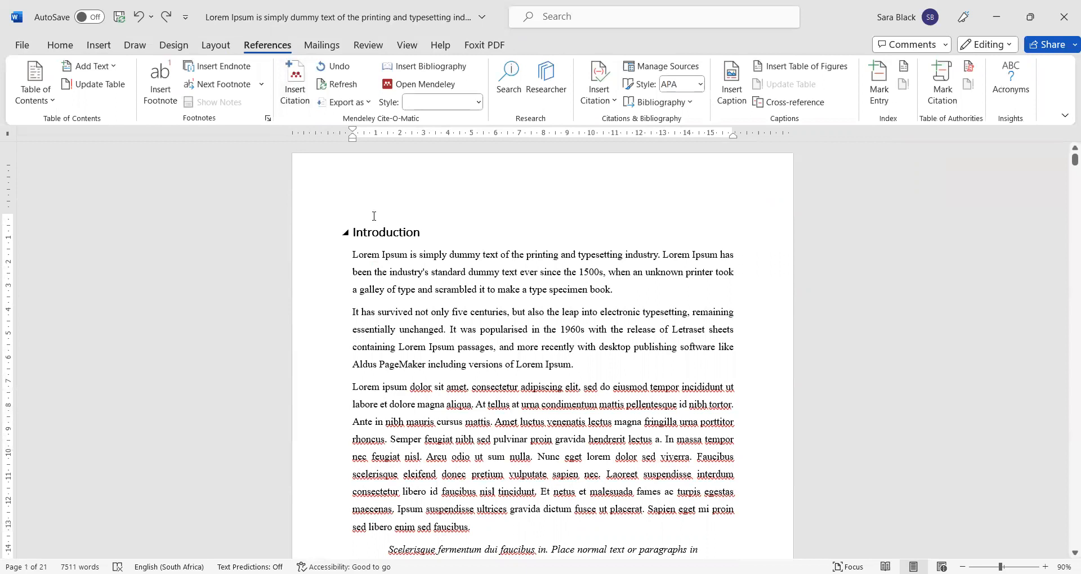
click(225, 44)
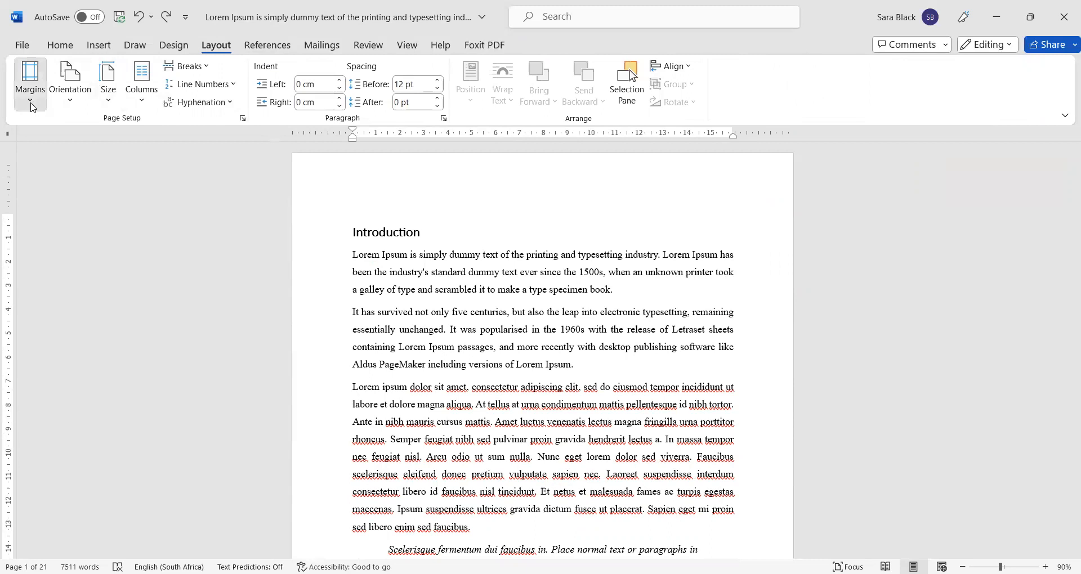
click(31, 90)
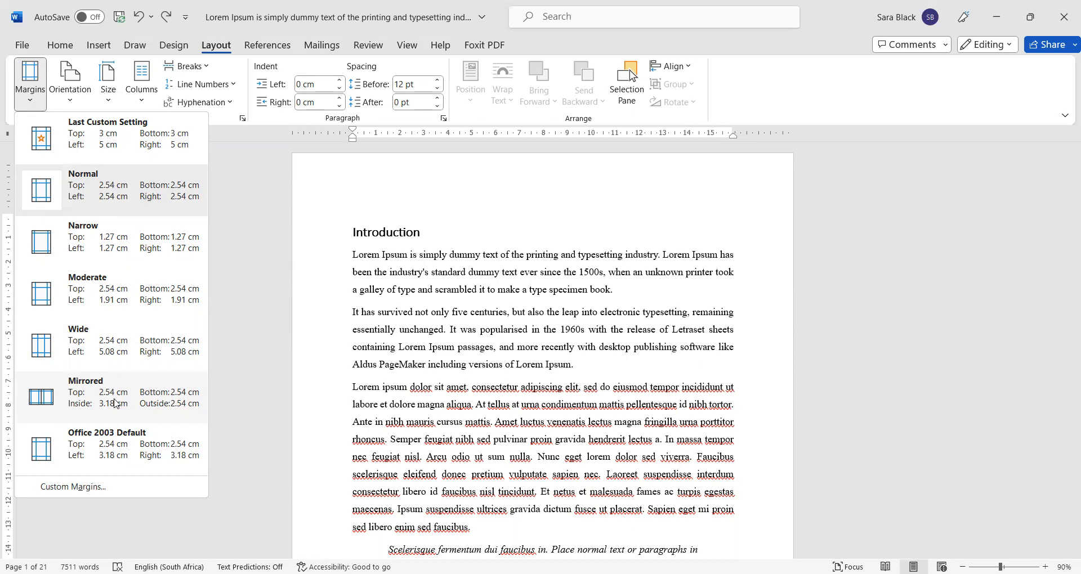
click(113, 400)
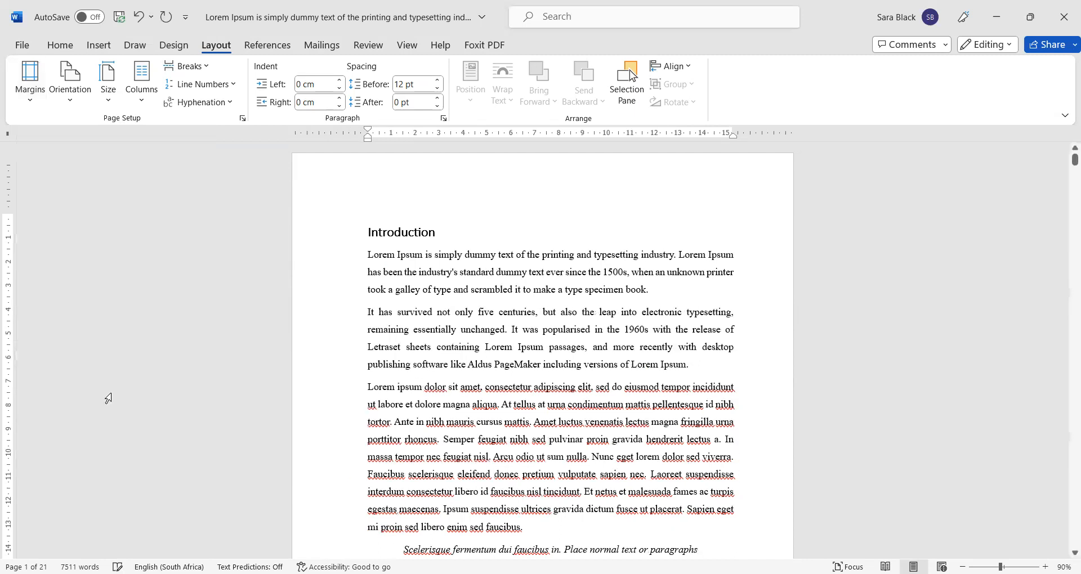
Draw red double-headed arrows across the left and right margins of the first page, beside its second paragraph.
scroll(329, 325, down, 2)
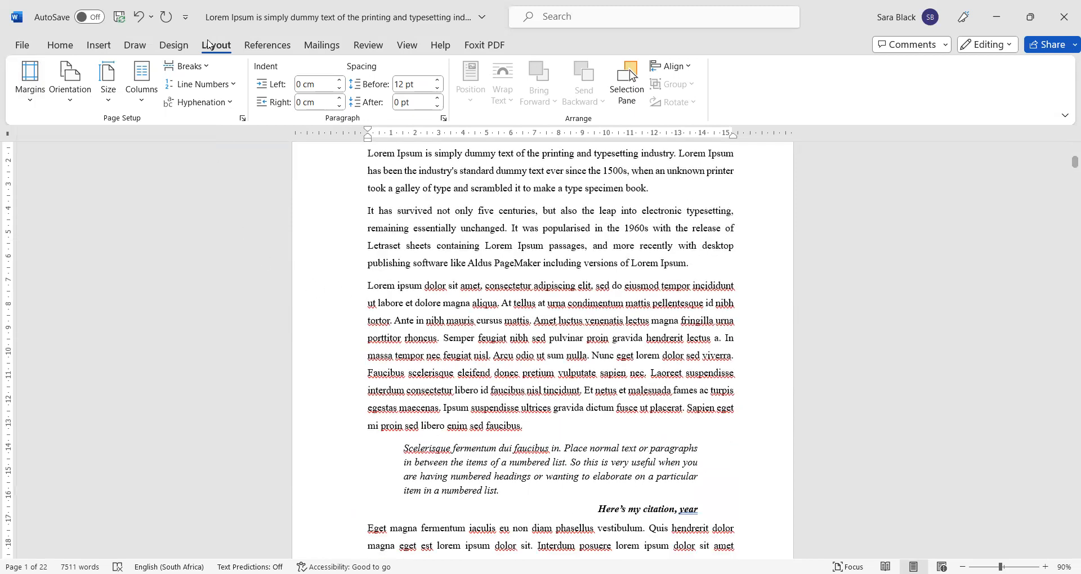
click(138, 47)
click(214, 95)
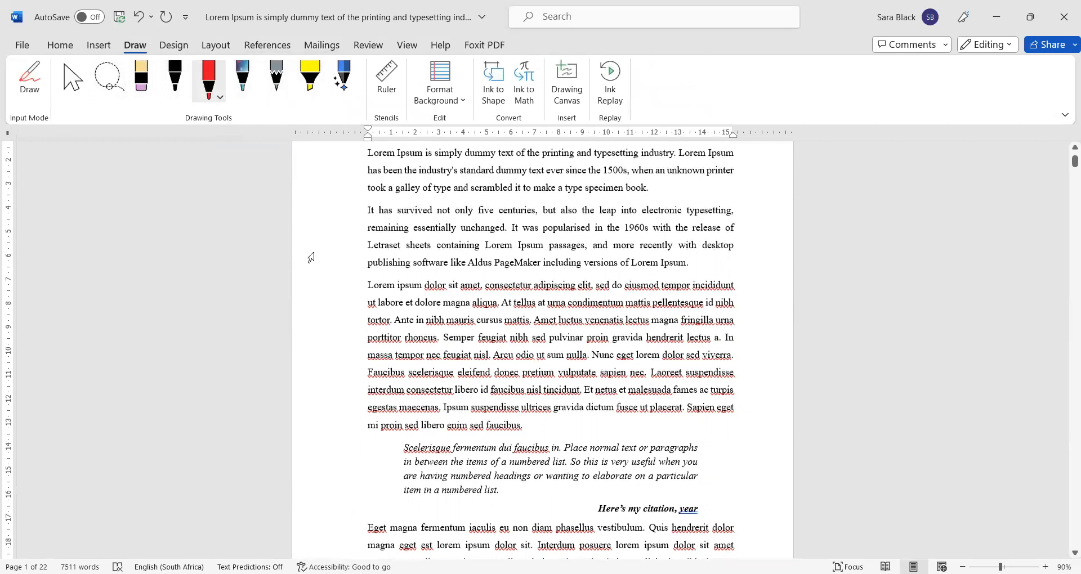
mouse_move(297, 253)
mouse_down()
mouse_move(362, 250)
mouse_move(304, 252)
mouse_up()
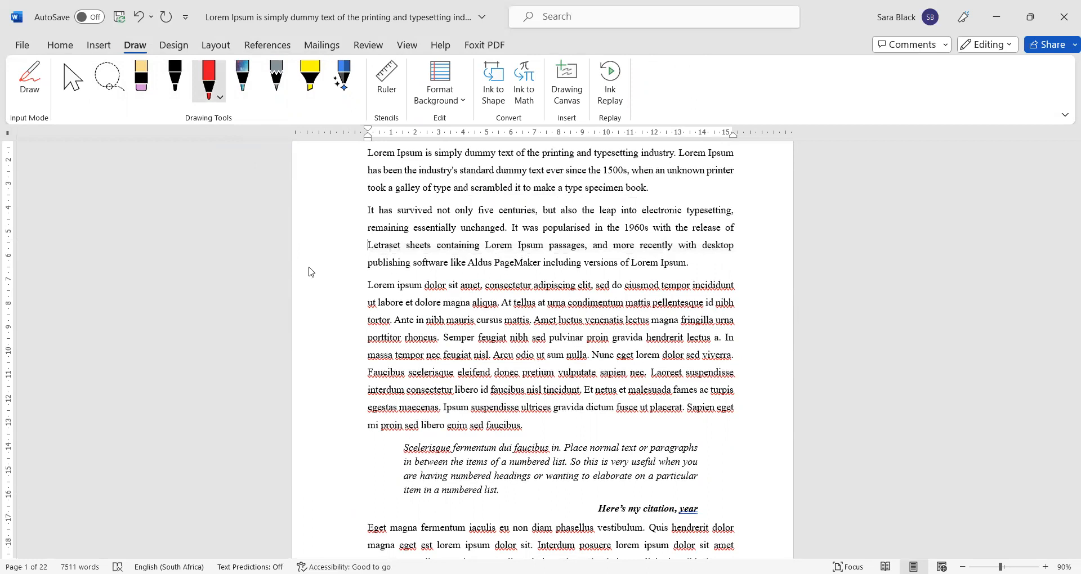
click(326, 272)
click(336, 323)
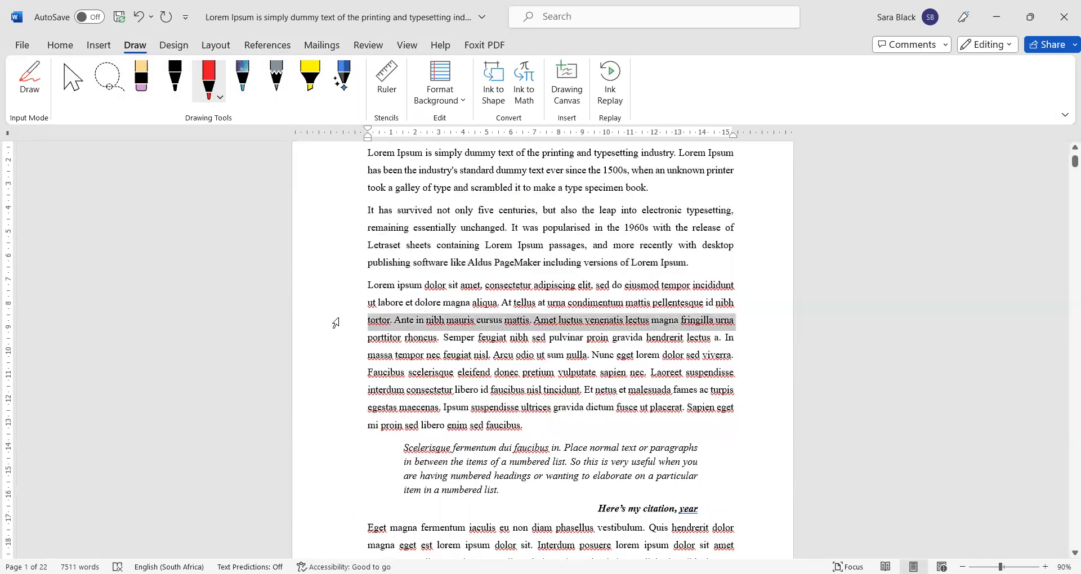
right_click(371, 337)
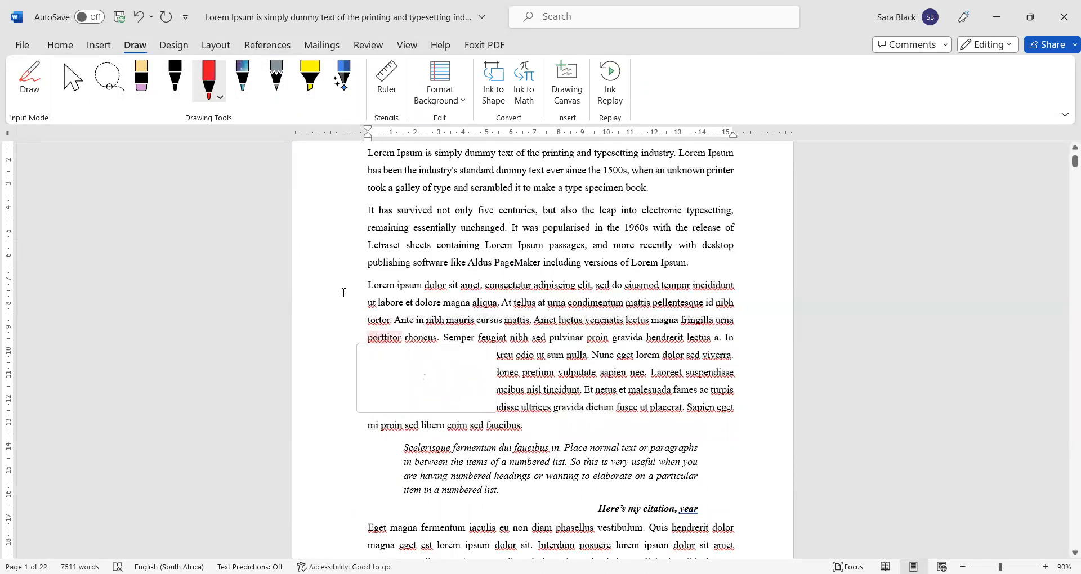
click(209, 83)
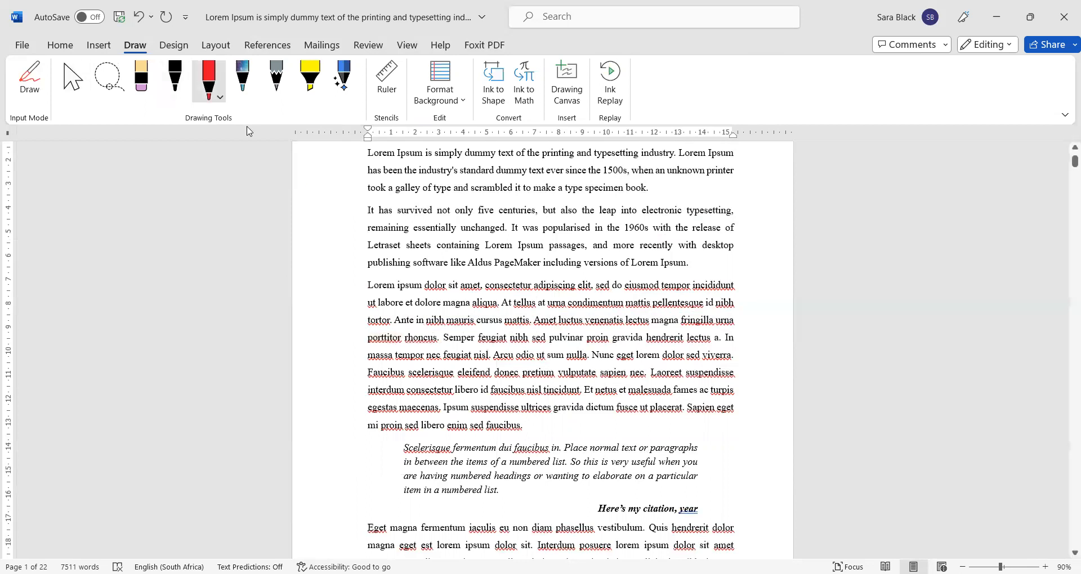
drag(297, 238, 364, 241)
mouse_move(298, 230)
mouse_down()
mouse_move(290, 234)
mouse_move(317, 251)
mouse_move(349, 247)
mouse_up()
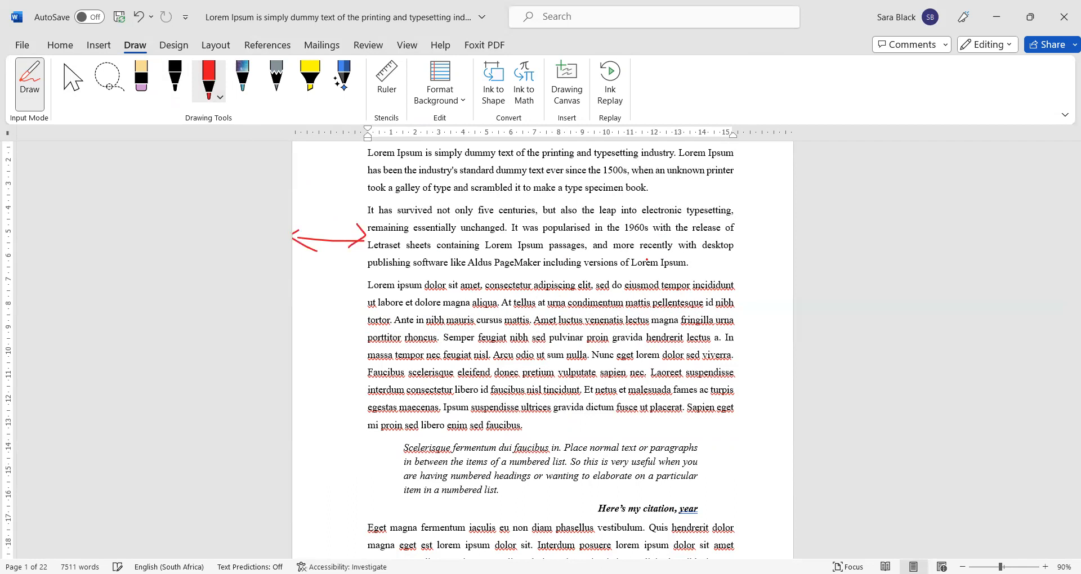
mouse_move(731, 246)
mouse_down()
mouse_move(790, 242)
mouse_move(784, 257)
mouse_up()
click(72, 79)
Draw red double-headed arrows across the right and left margins of the second page, beside its first paragraph.
right_click(422, 389)
scroll(345, 375, down, 6)
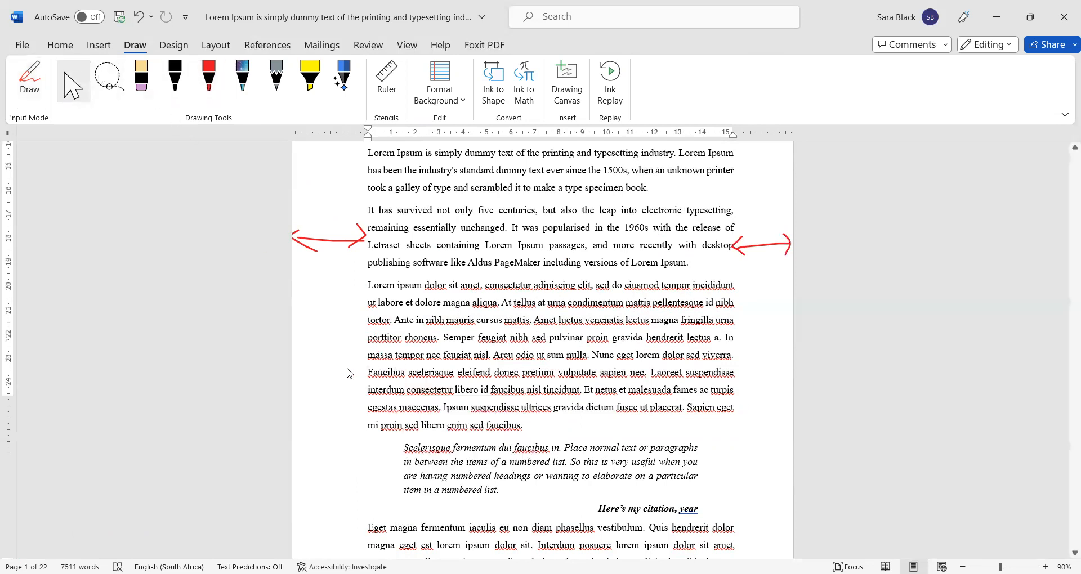
scroll(338, 369, down, 3)
scroll(467, 312, down, 1)
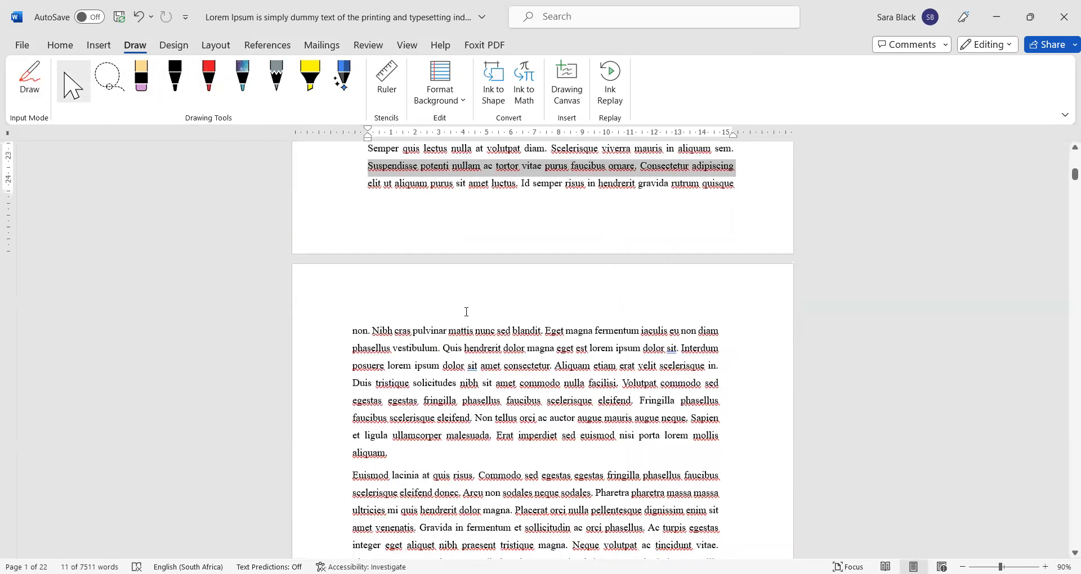
click(726, 386)
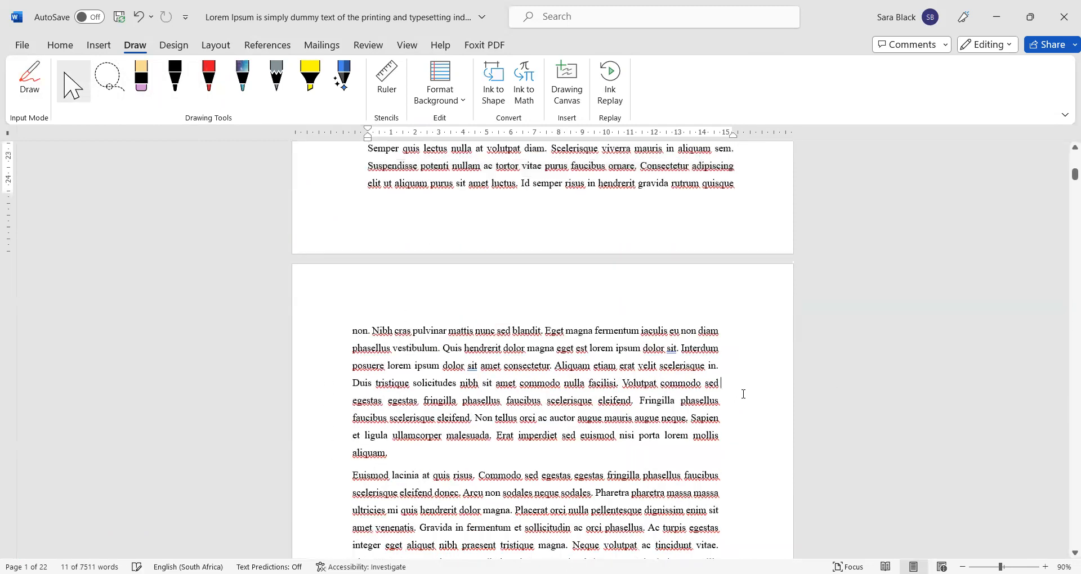
click(209, 79)
mouse_move(725, 402)
mouse_down()
mouse_move(744, 414)
mouse_move(794, 403)
mouse_move(784, 414)
mouse_up()
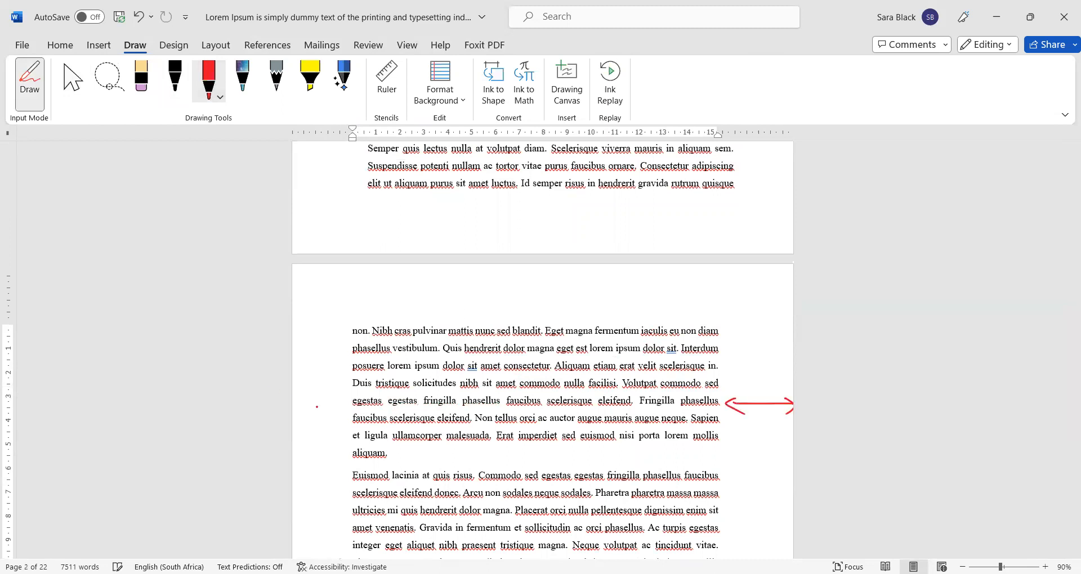
mouse_move(306, 415)
mouse_down()
mouse_move(303, 427)
mouse_move(345, 419)
mouse_move(340, 428)
mouse_up()
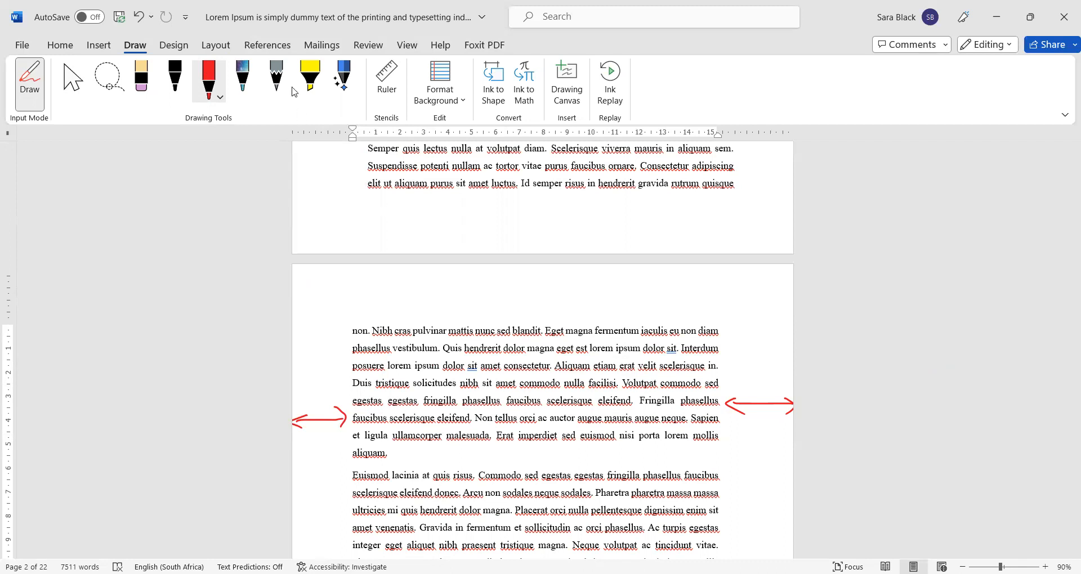
click(72, 80)
Zoom out to compare the marked mirrored margins on the first two pages.
ctrl+scroll(466, 340, down, 1)
scroll(466, 340, down, 1)
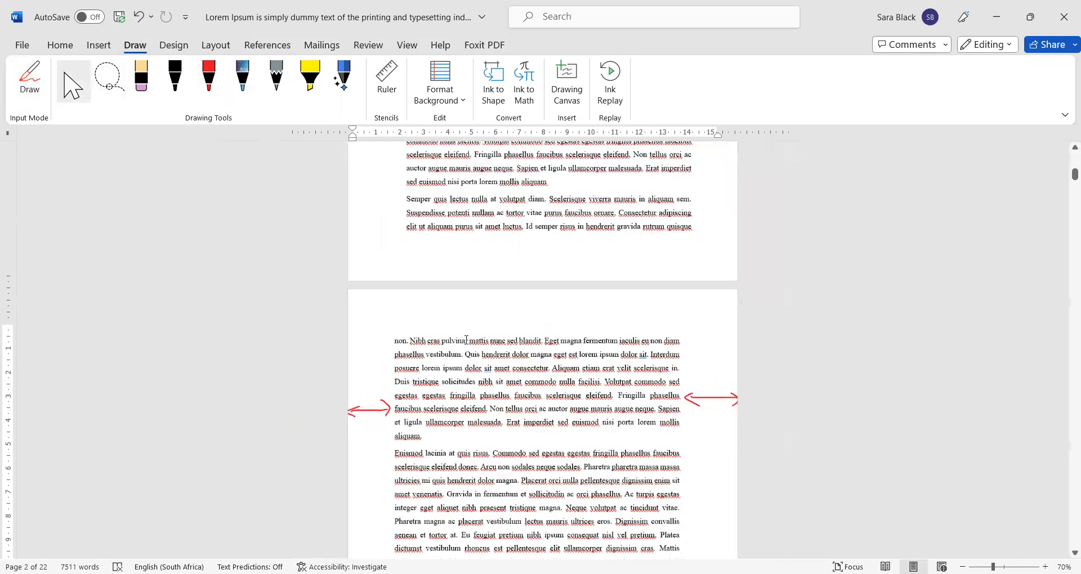
scroll(466, 336, down, 3)
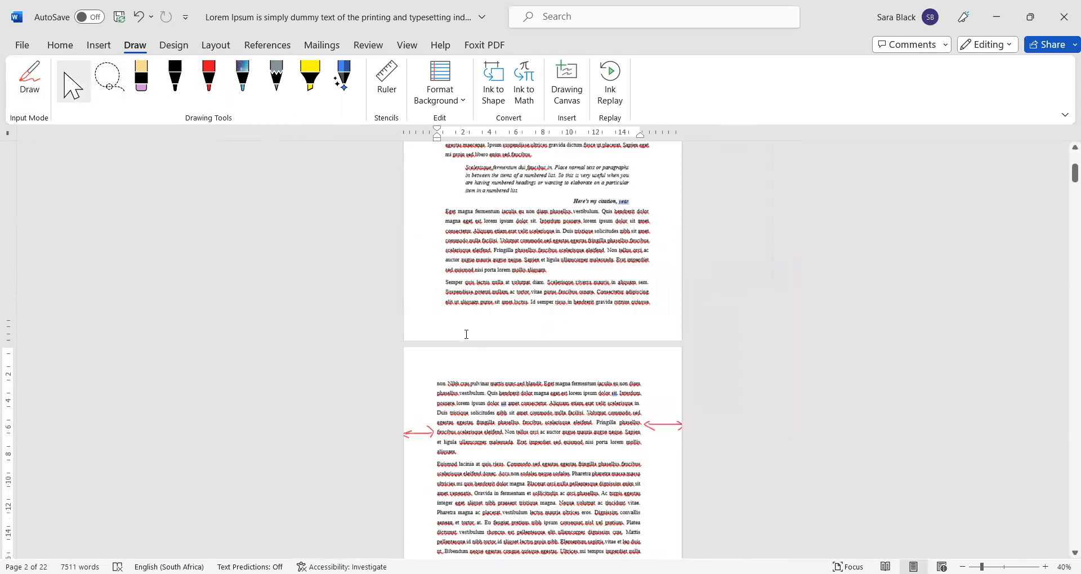
scroll(466, 334, down, 3)
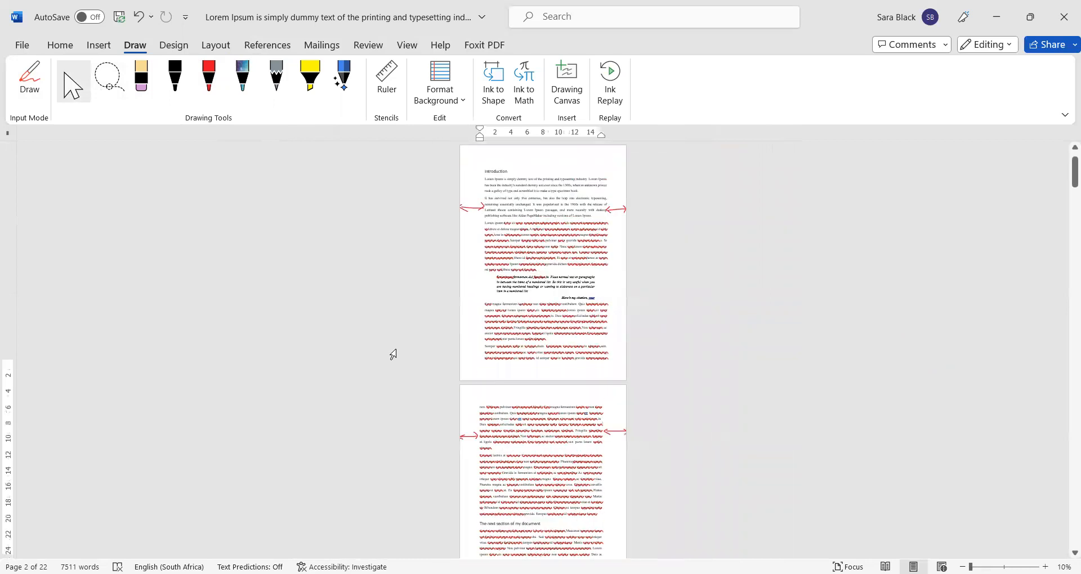
Zoom in to 50% and display the first two pages side to side to compare the marked margins.
scroll(619, 286, up, 2)
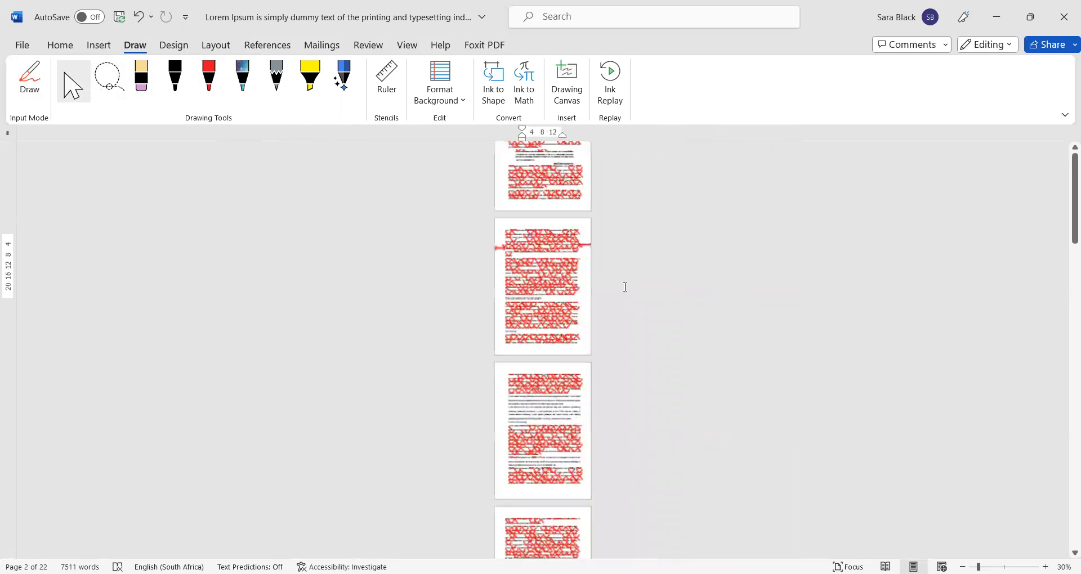
scroll(619, 286, up, 2)
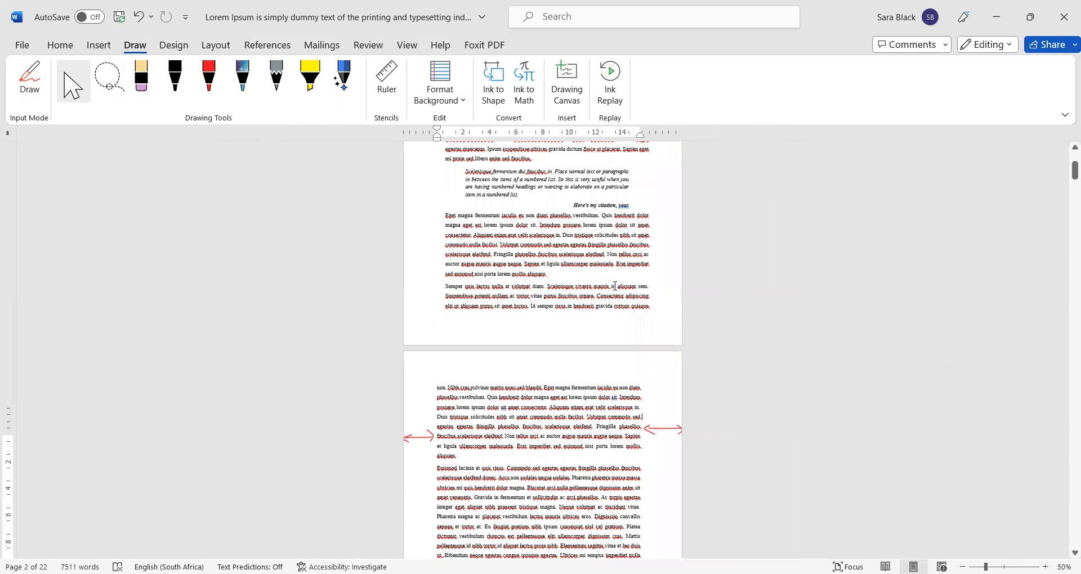
click(406, 45)
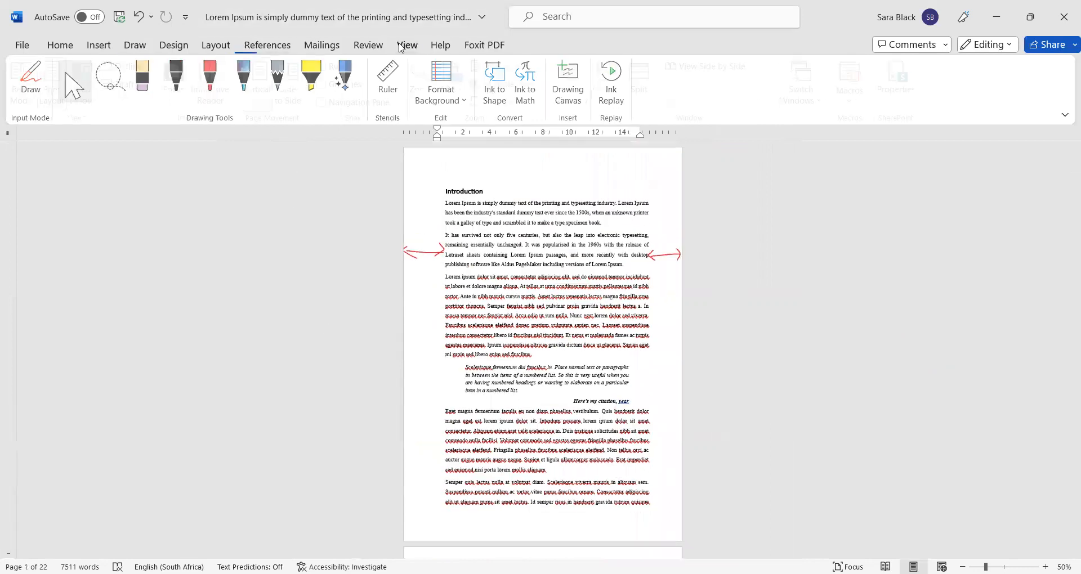
click(293, 90)
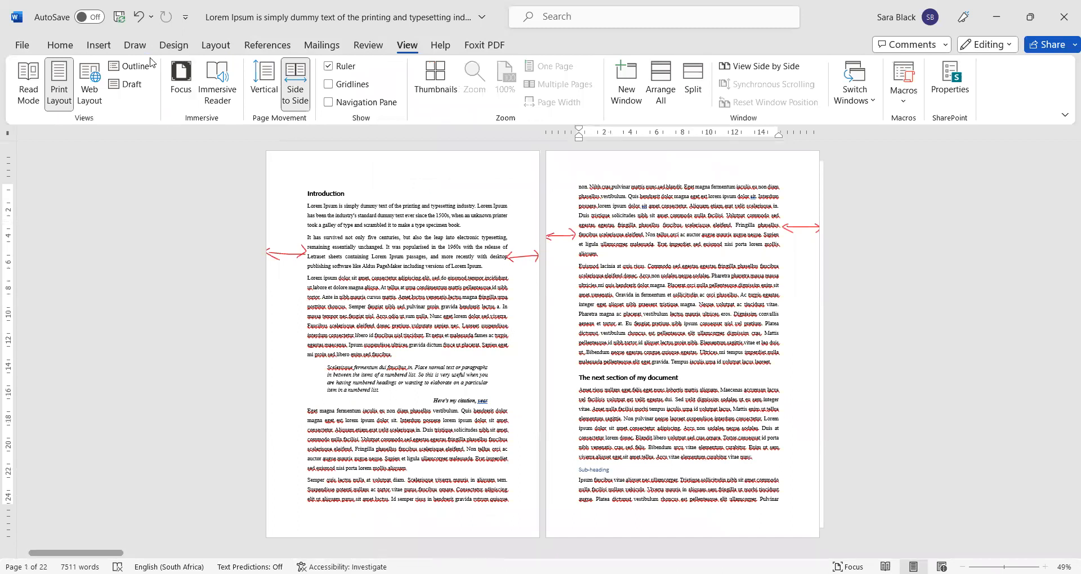
click(288, 253)
key(Delete)
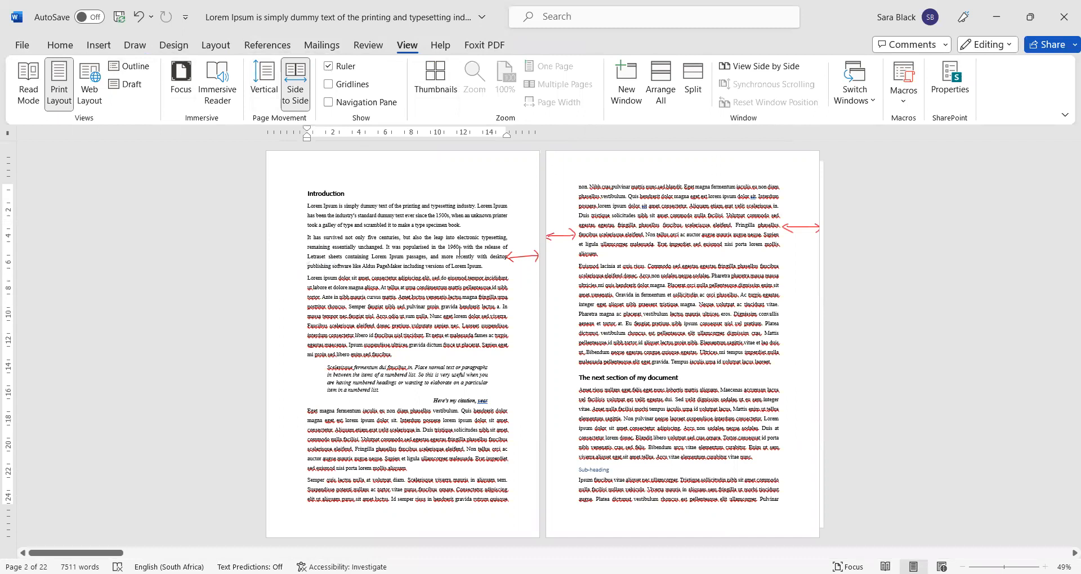
key(ctrl+z)
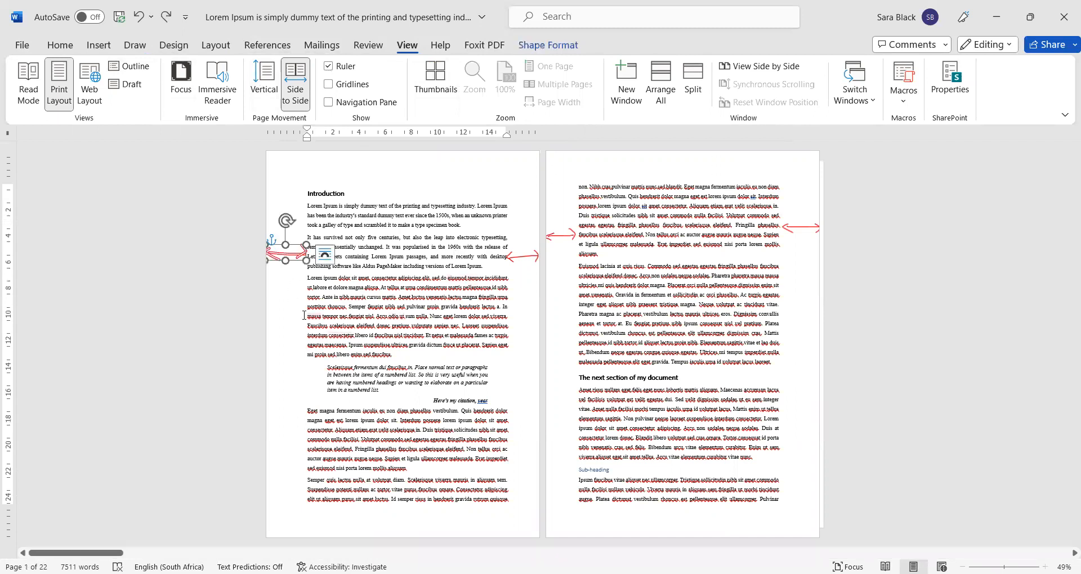
Insert a page break before the Introduction heading and examine the mirrored margins across the facing pages that follow.
click(310, 193)
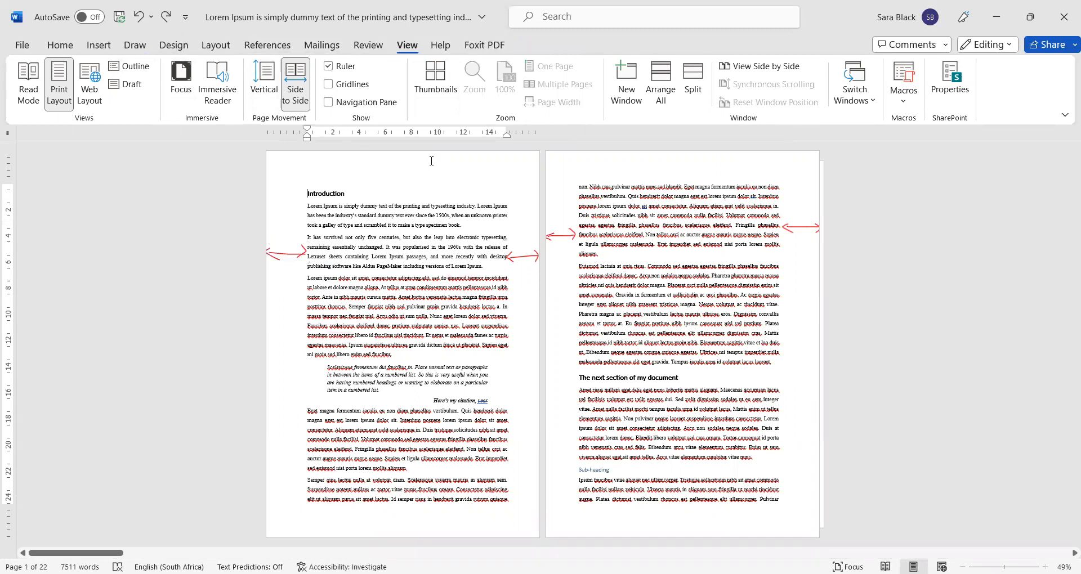
key(ctrl+Return)
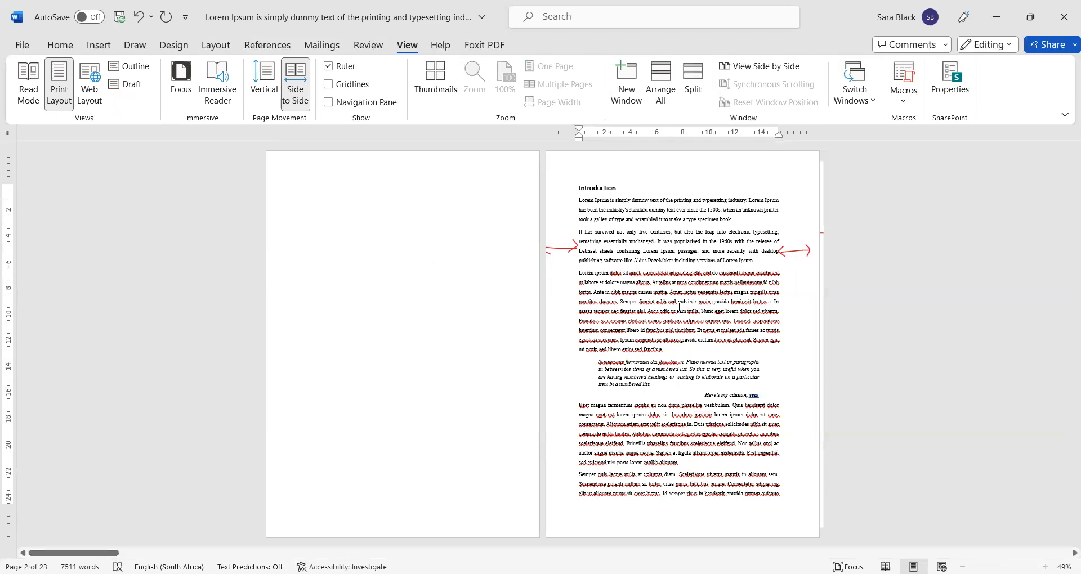
scroll(658, 455, down, 1)
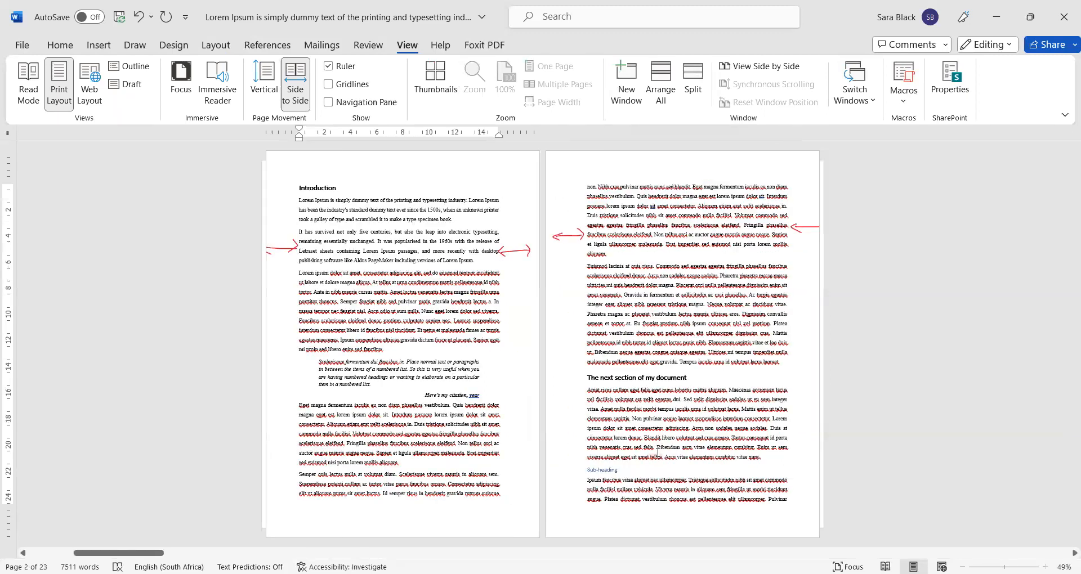
scroll(656, 451, up, 1)
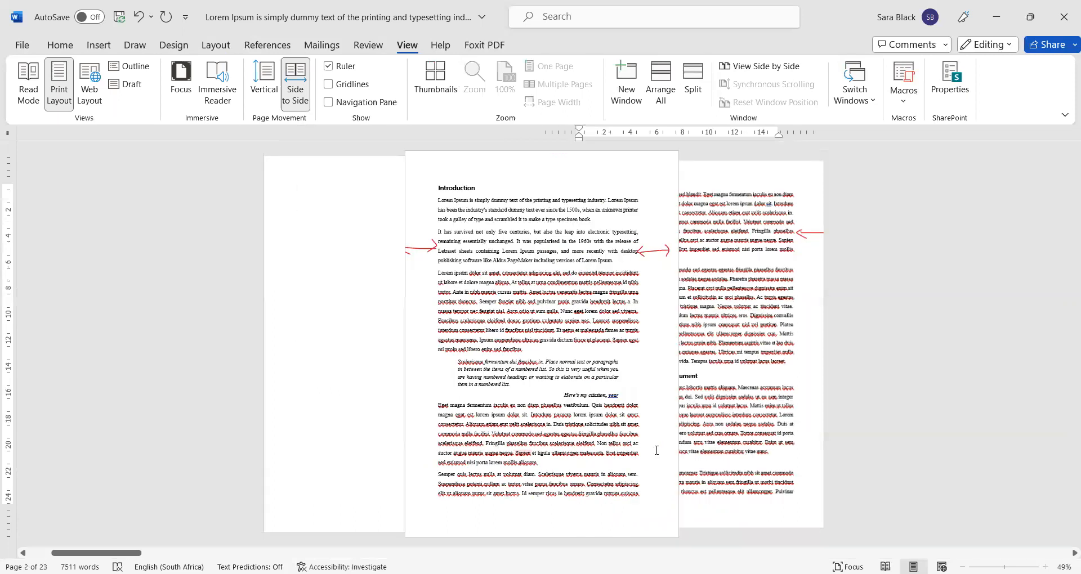
scroll(655, 450, down, 1)
scroll(655, 450, down, 1)
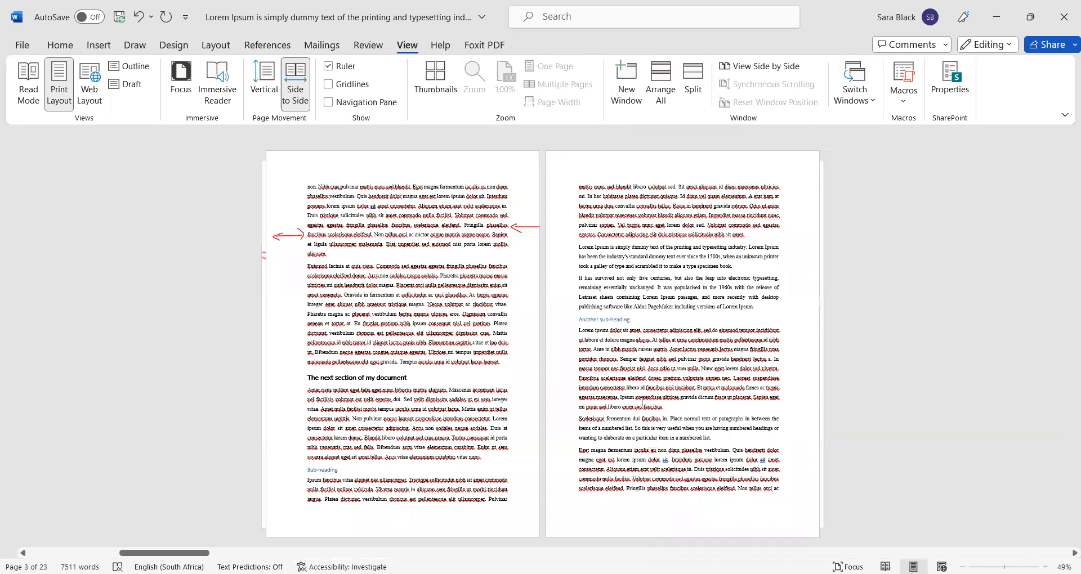
scroll(642, 402, down, 1)
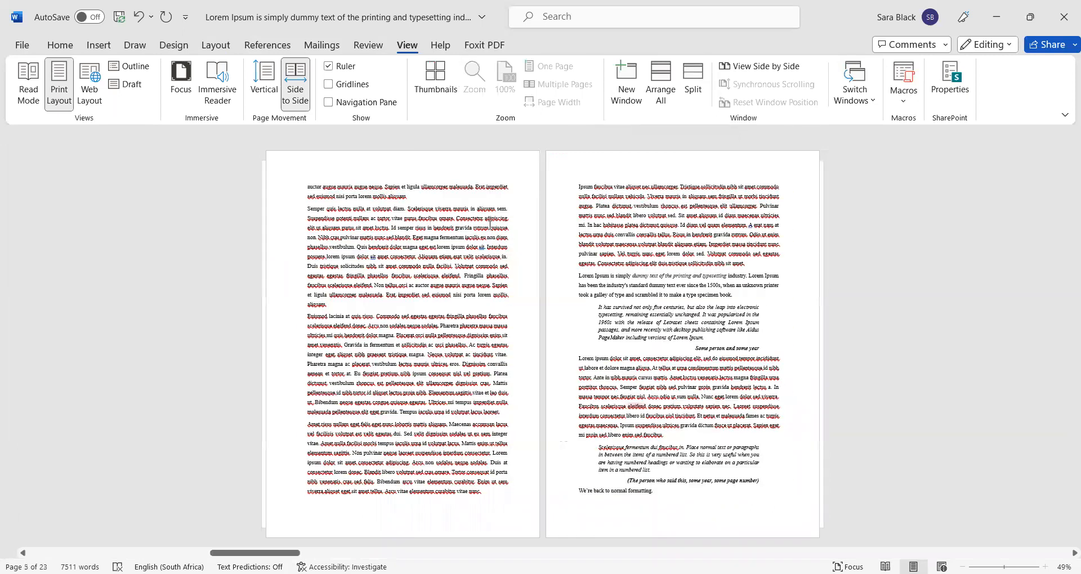
scroll(499, 235, up, 1)
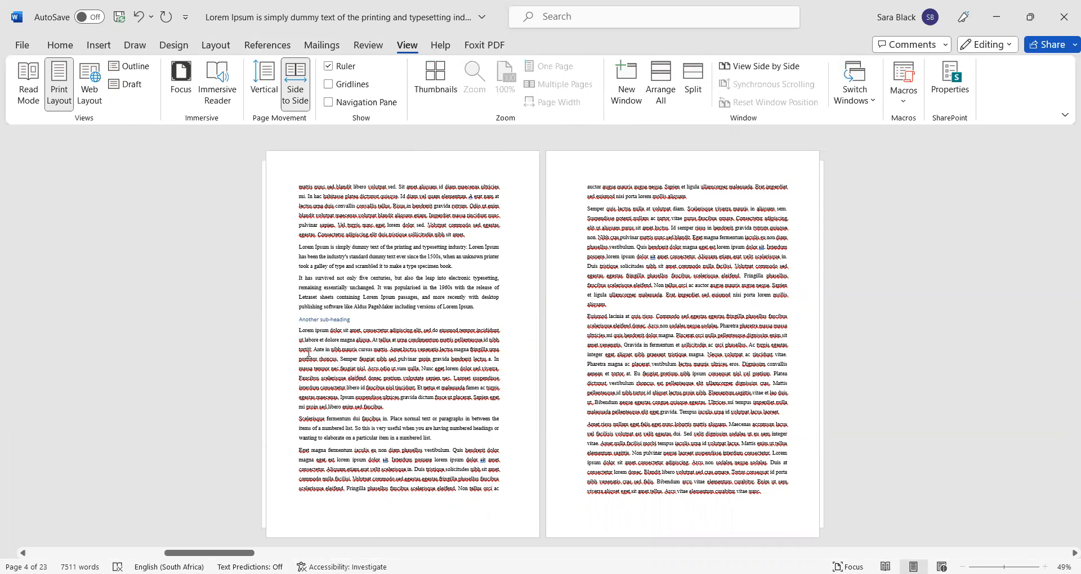
Set the page margins to the Normal preset and return the view to vertical page movement.
click(216, 45)
click(30, 79)
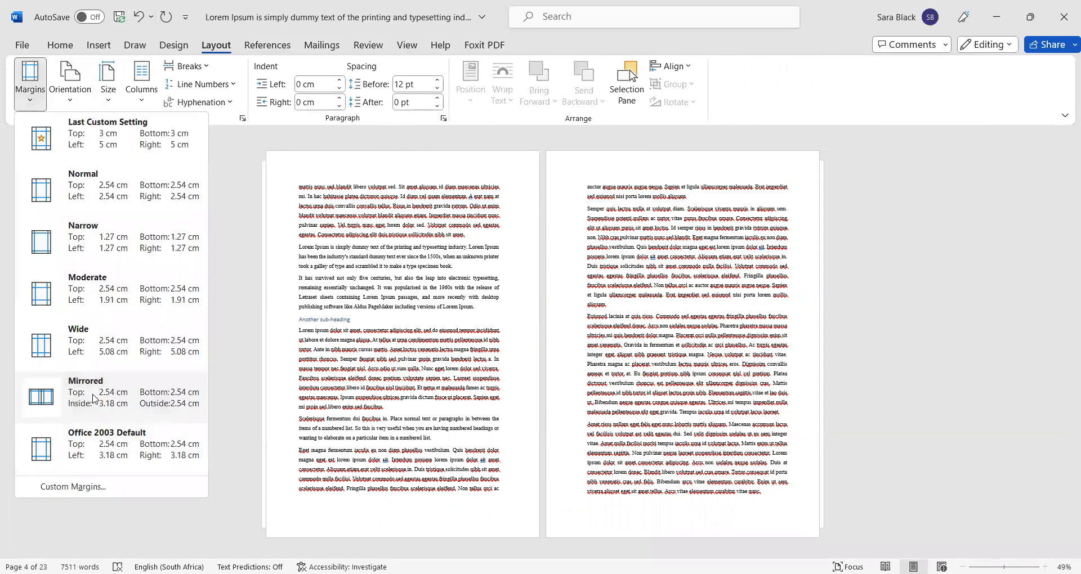
click(90, 193)
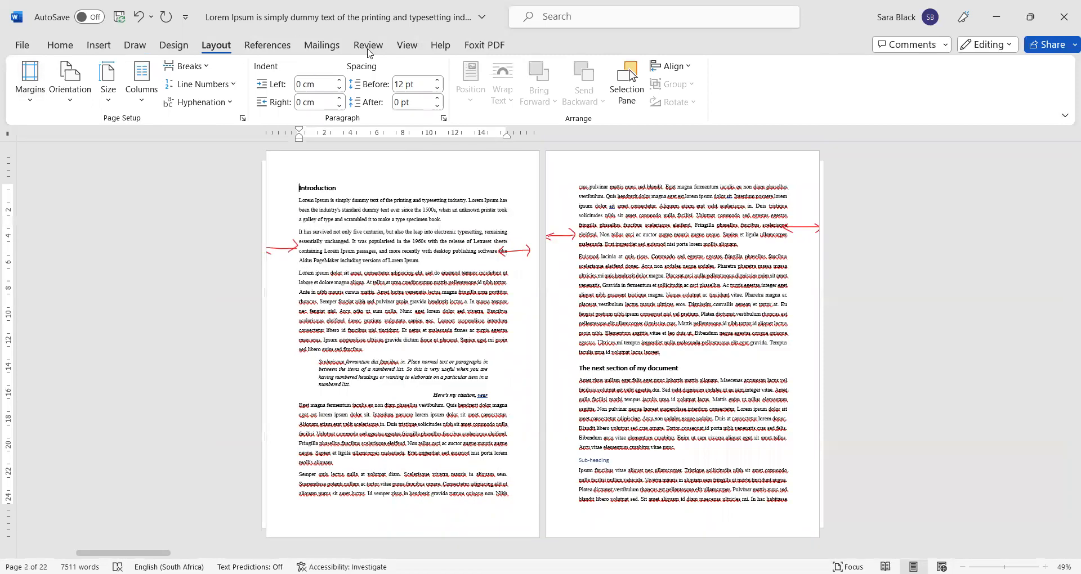
click(406, 46)
click(264, 84)
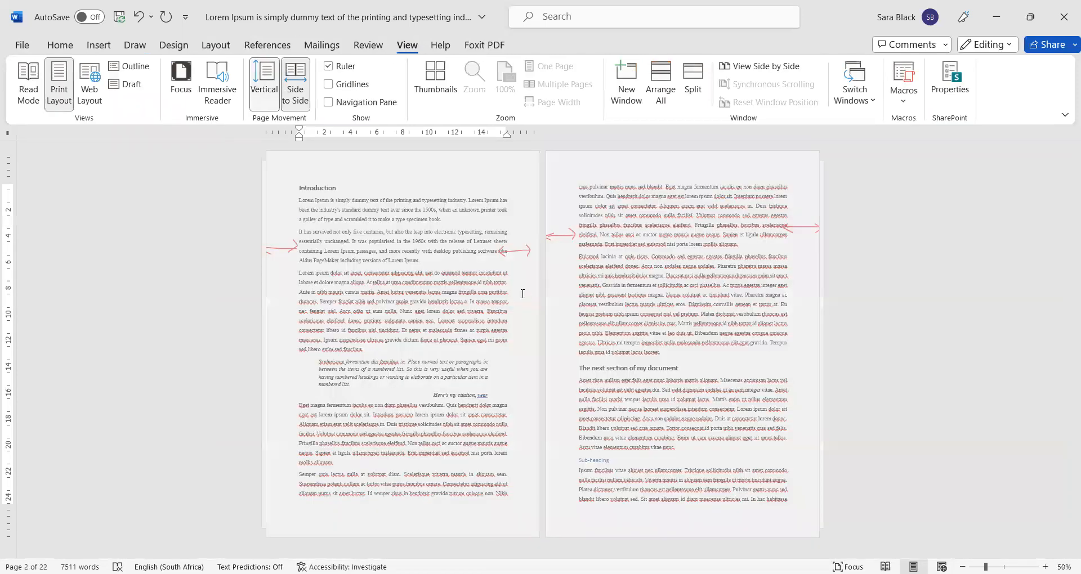
Delete the red double-headed arrows from the margins of the Introduction page and the page after it.
click(429, 247)
key(Delete)
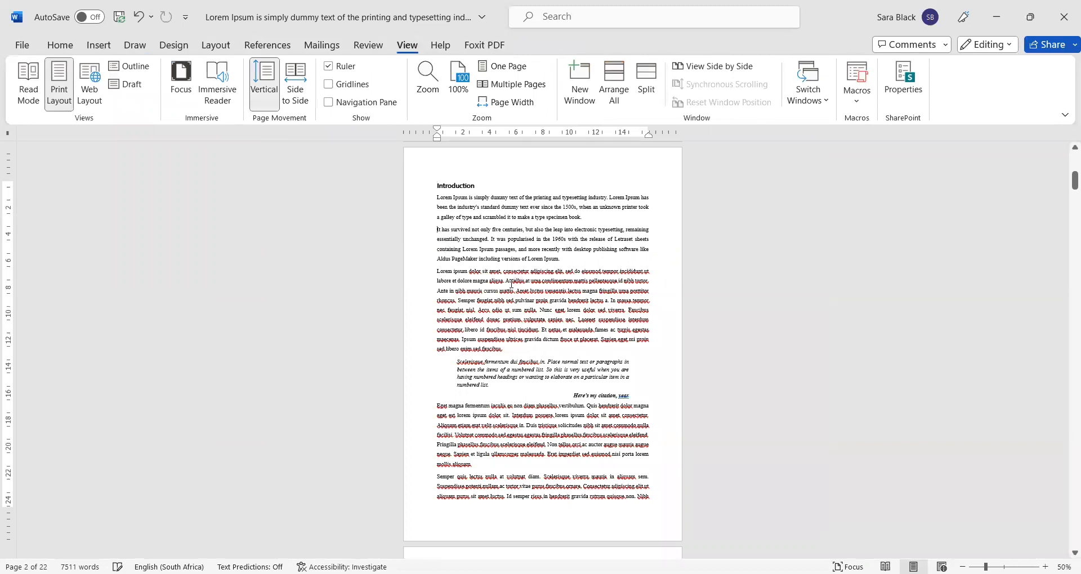
scroll(509, 283, down, 5)
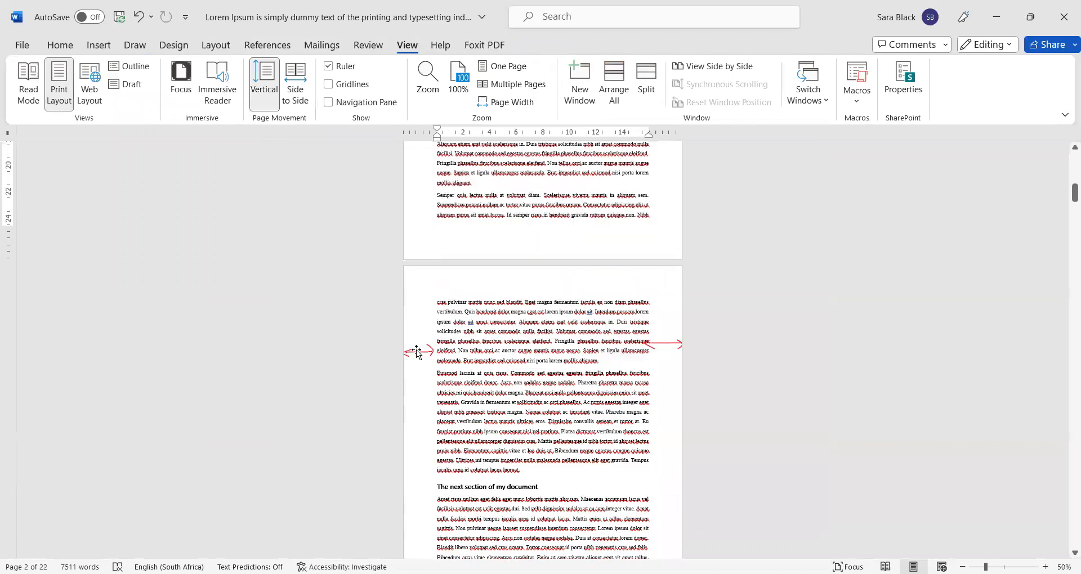
click(417, 352)
key(Delete)
click(664, 344)
key(Delete)
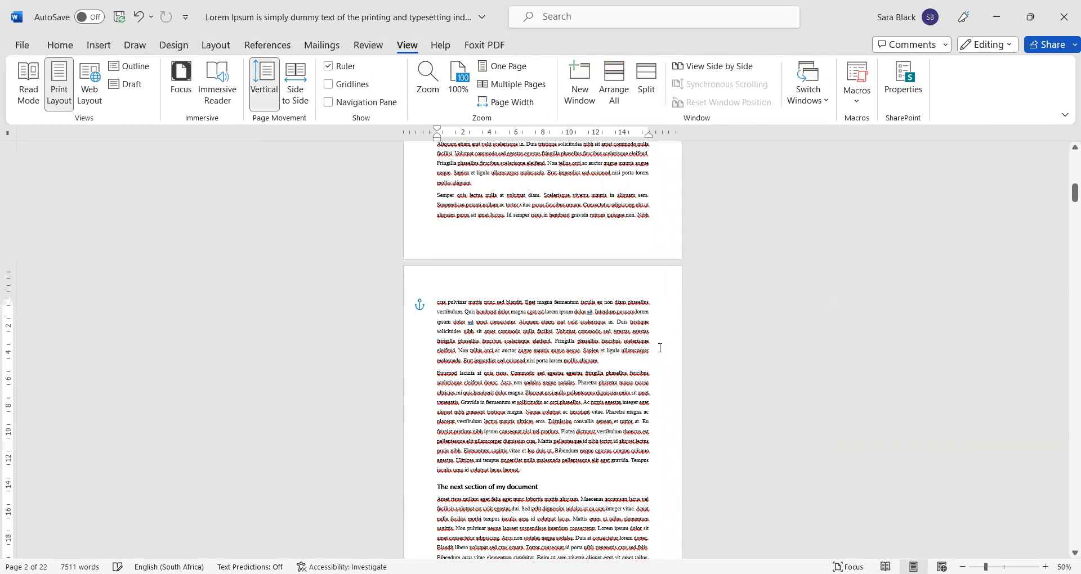
Try the Landscape page orientation on the document and set it back to Portrait.
click(214, 46)
click(31, 93)
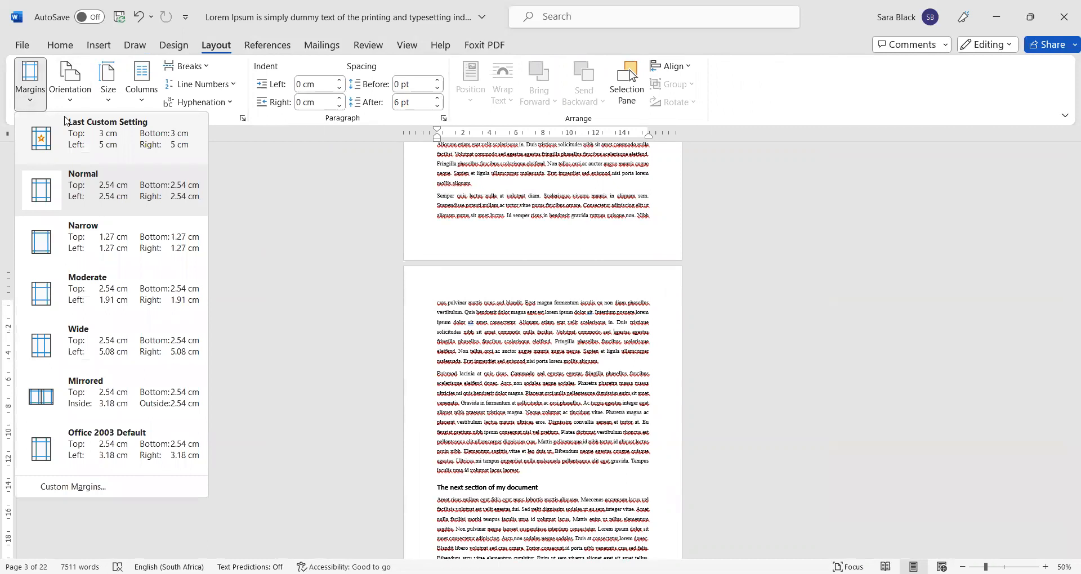
click(76, 105)
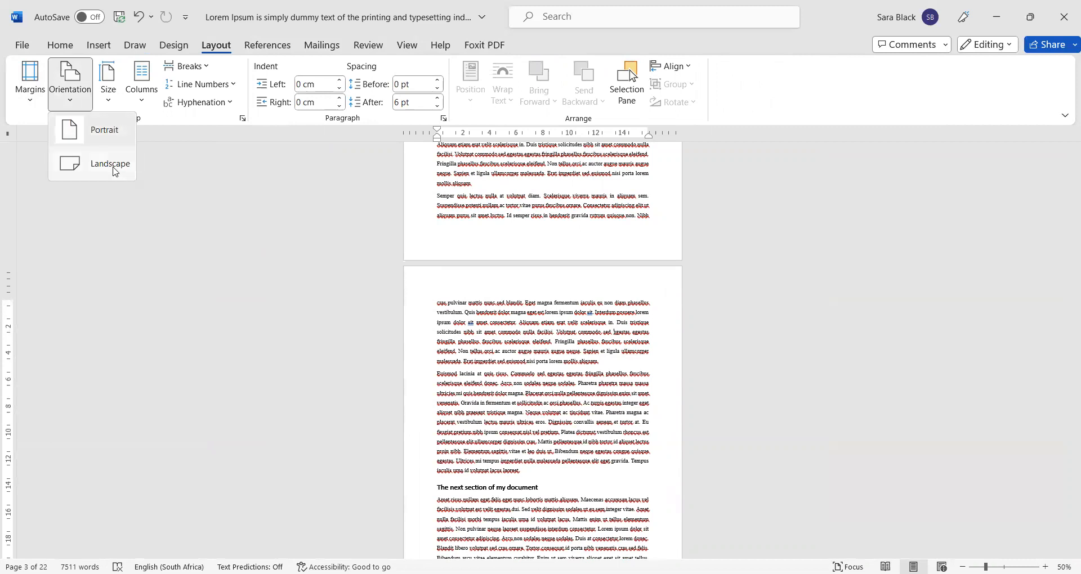
click(115, 167)
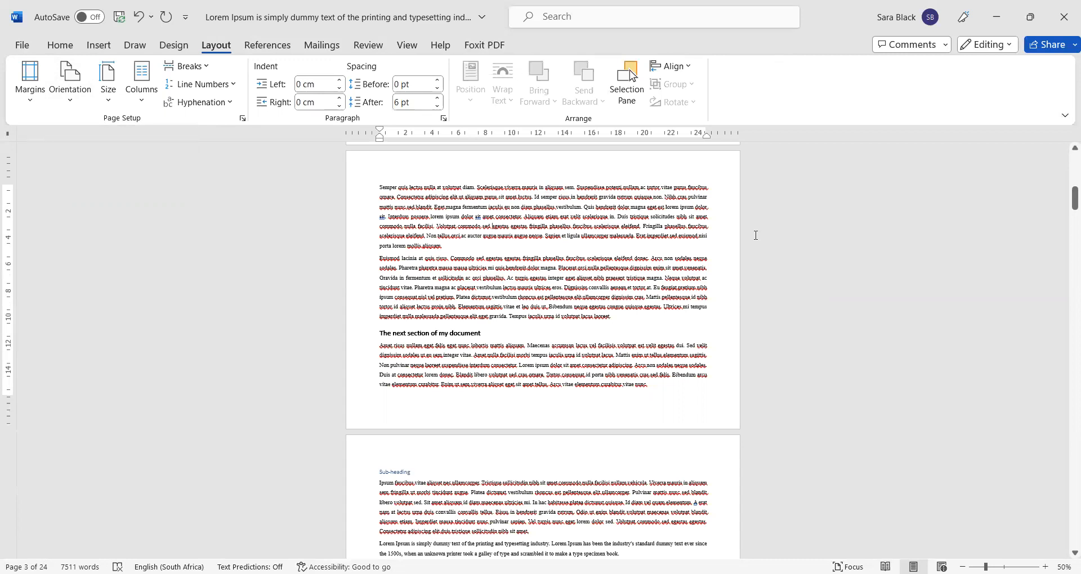
click(77, 102)
click(102, 128)
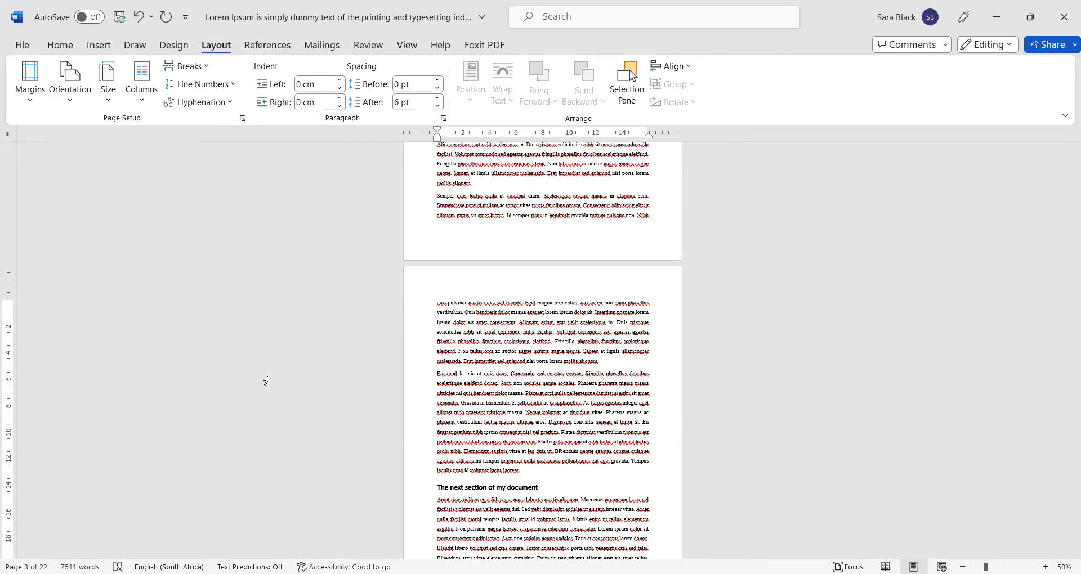
Review the preset paper sizes and column layouts available for the document.
click(110, 100)
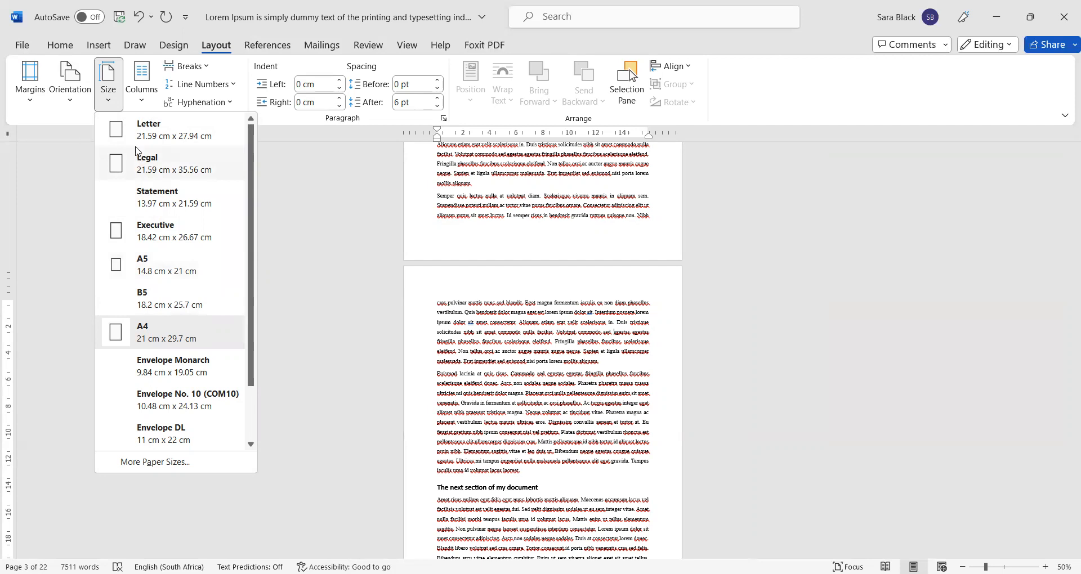
click(142, 106)
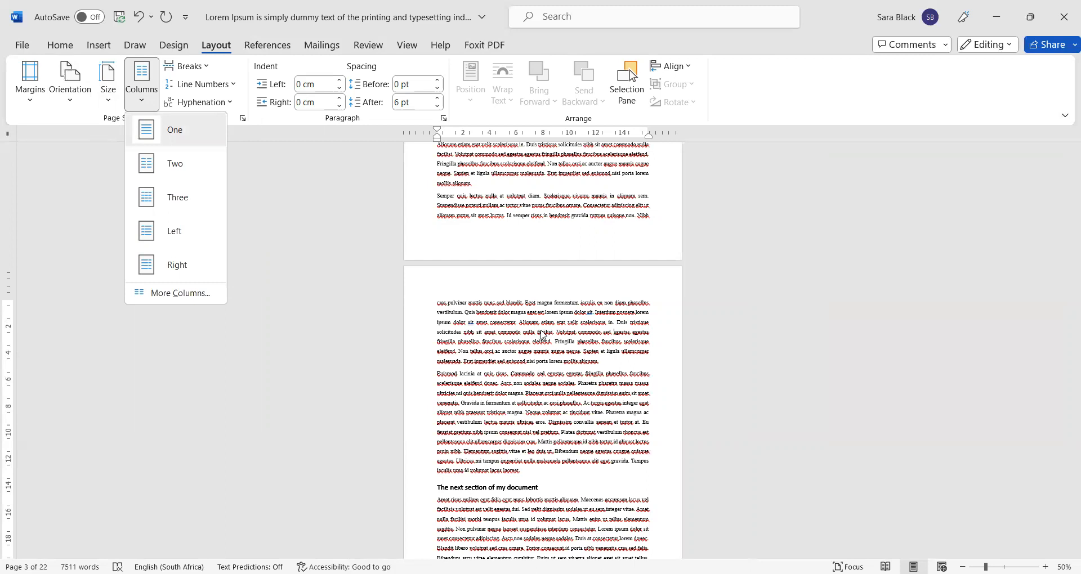
click(518, 303)
click(533, 205)
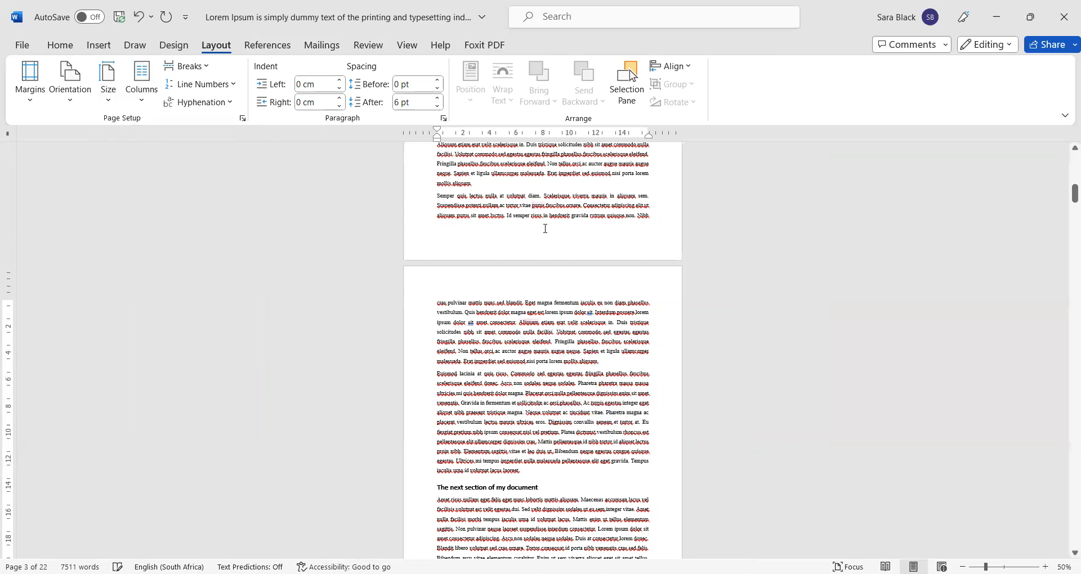
Examine the indentation and spacing settings in the Paragraph dialog, without changing any of them.
scroll(547, 308, up, 2)
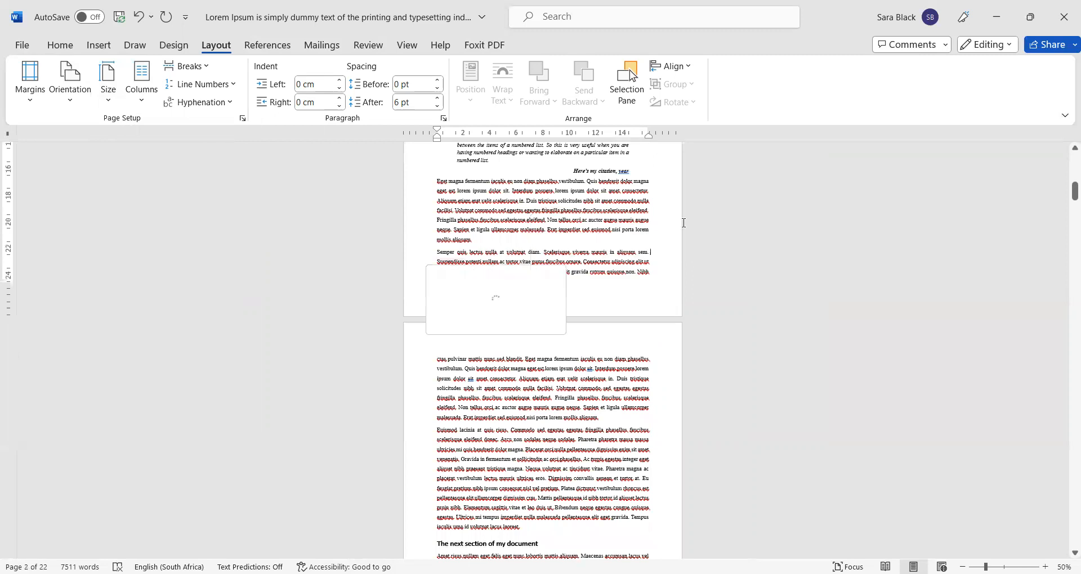
scroll(689, 245, up, 3)
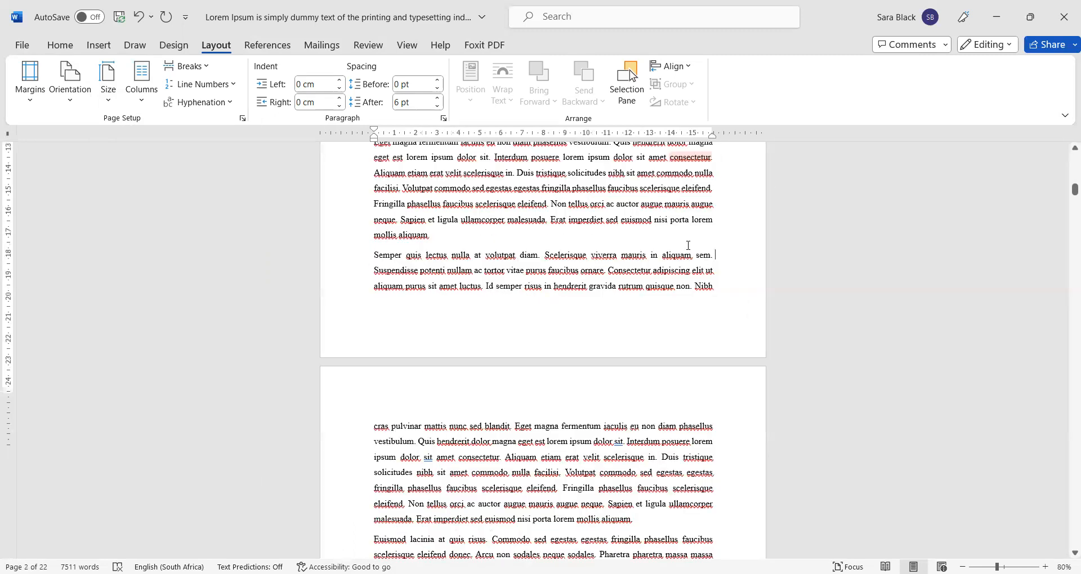
scroll(686, 240, up, 10)
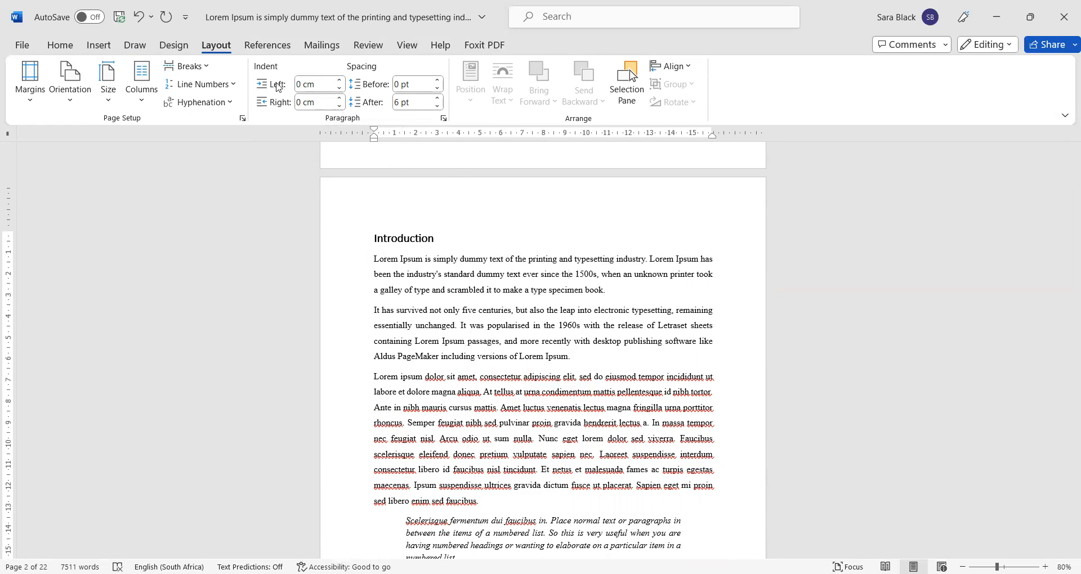
click(444, 118)
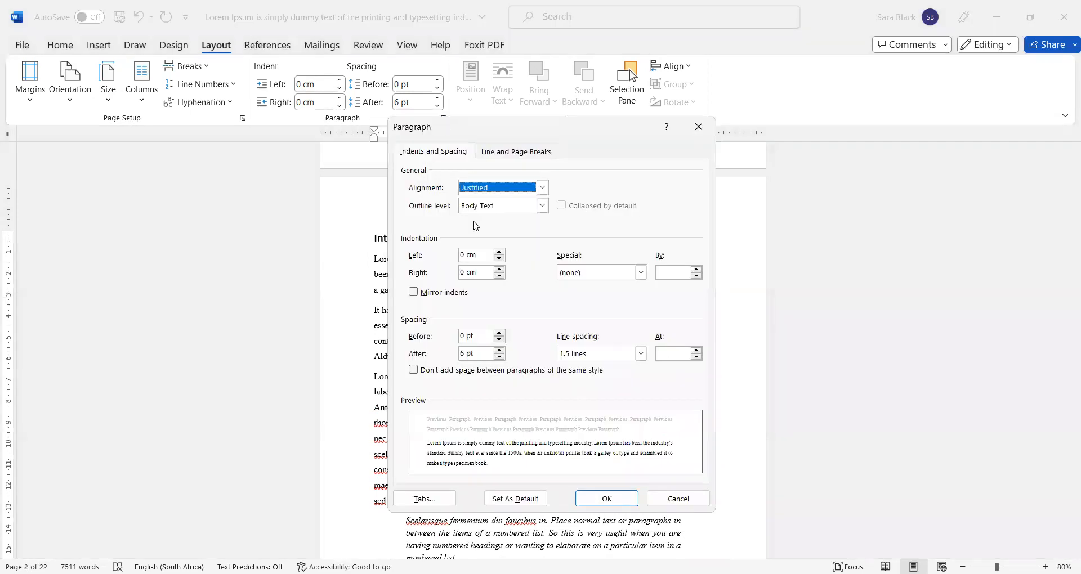
click(679, 500)
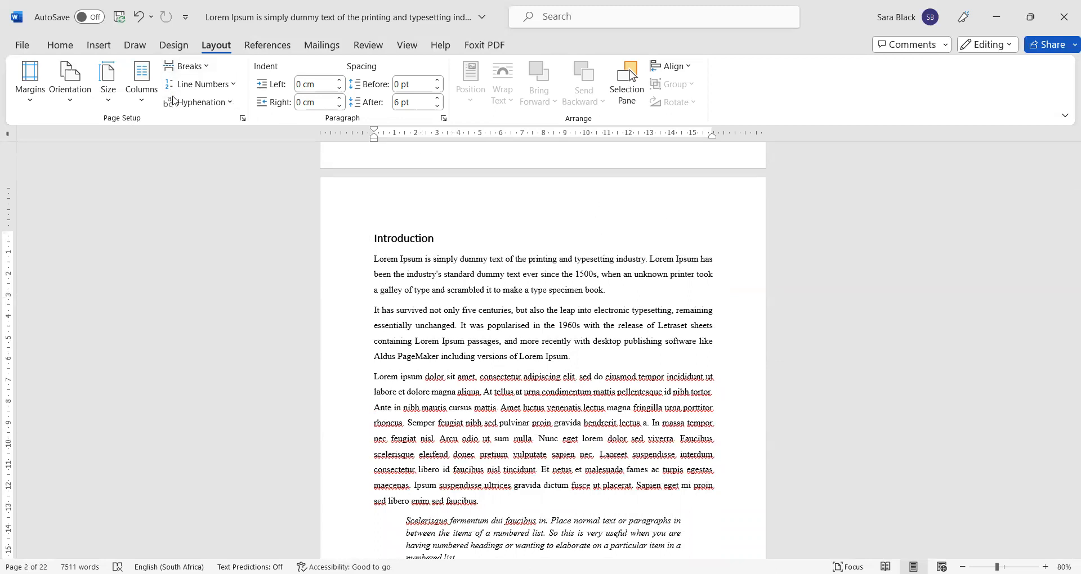
Place the cursor in the first paragraph under Introduction and review the page and section break types and line numbering options.
click(453, 274)
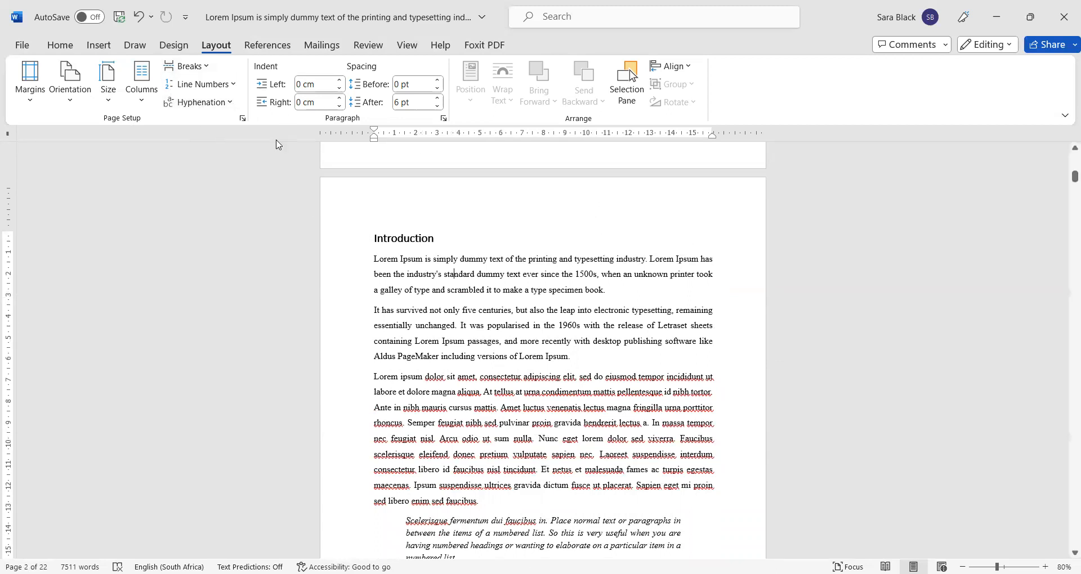
click(206, 67)
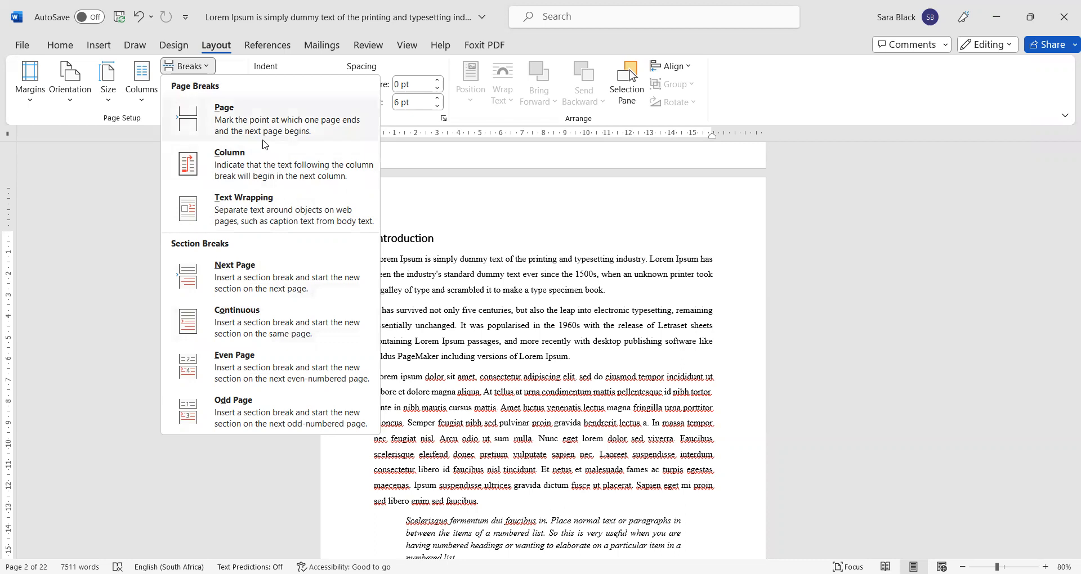
click(493, 243)
click(231, 85)
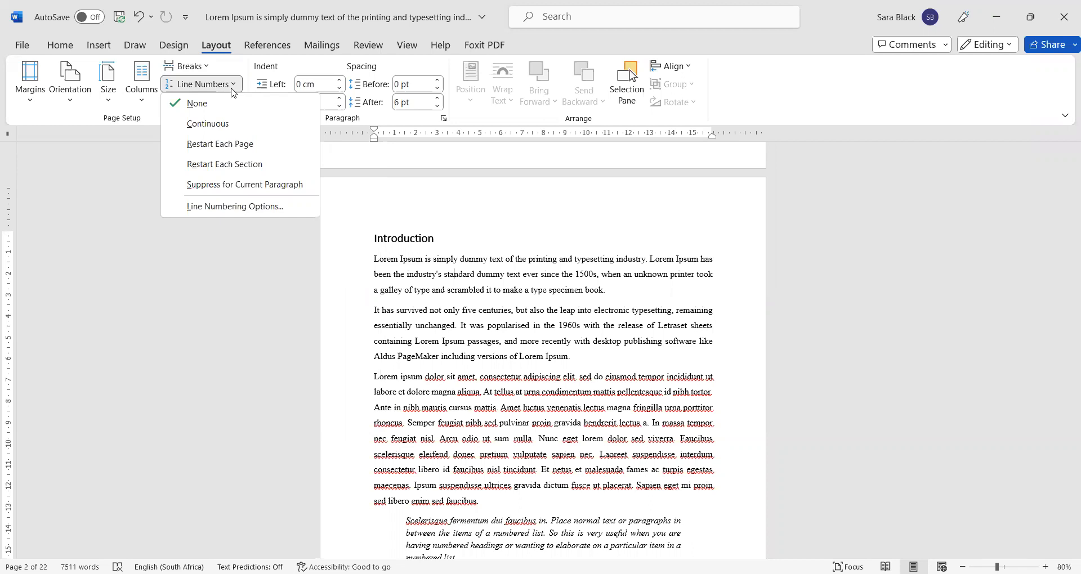
right_click(233, 88)
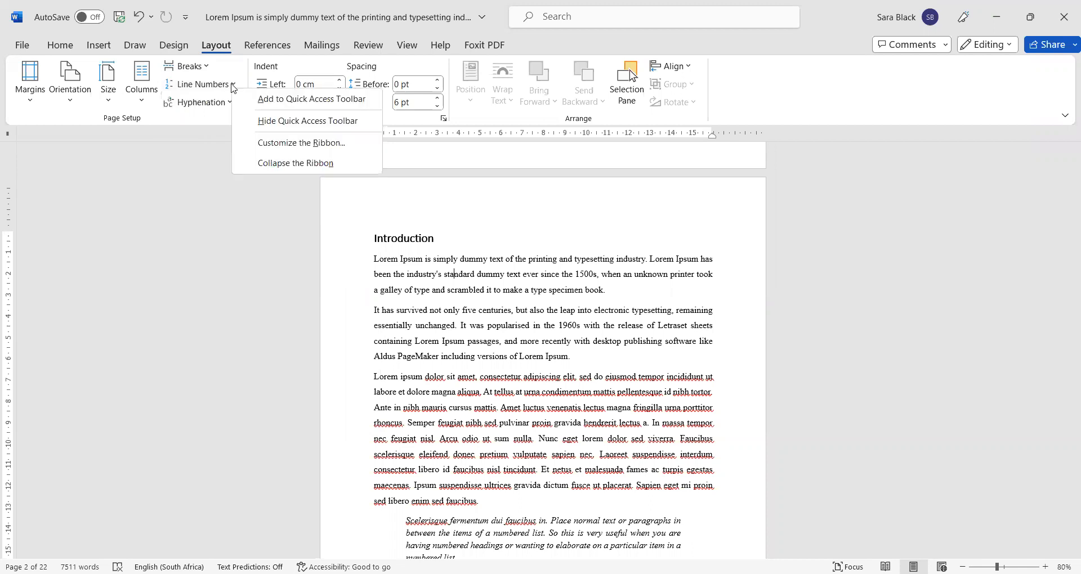
Review the line numbering and hyphenation options available for the document, without changing either.
click(232, 88)
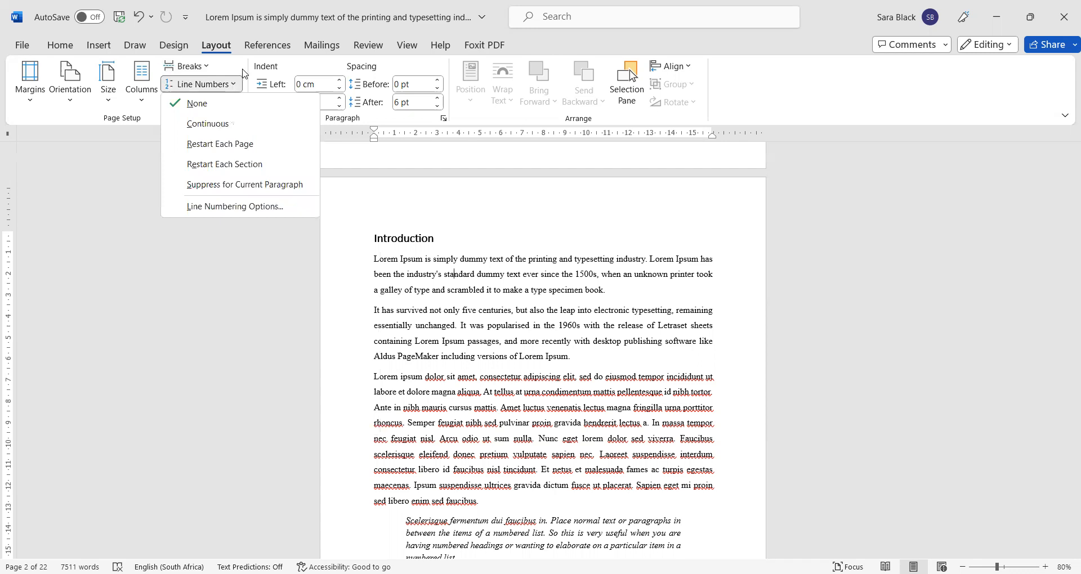
click(242, 70)
click(234, 105)
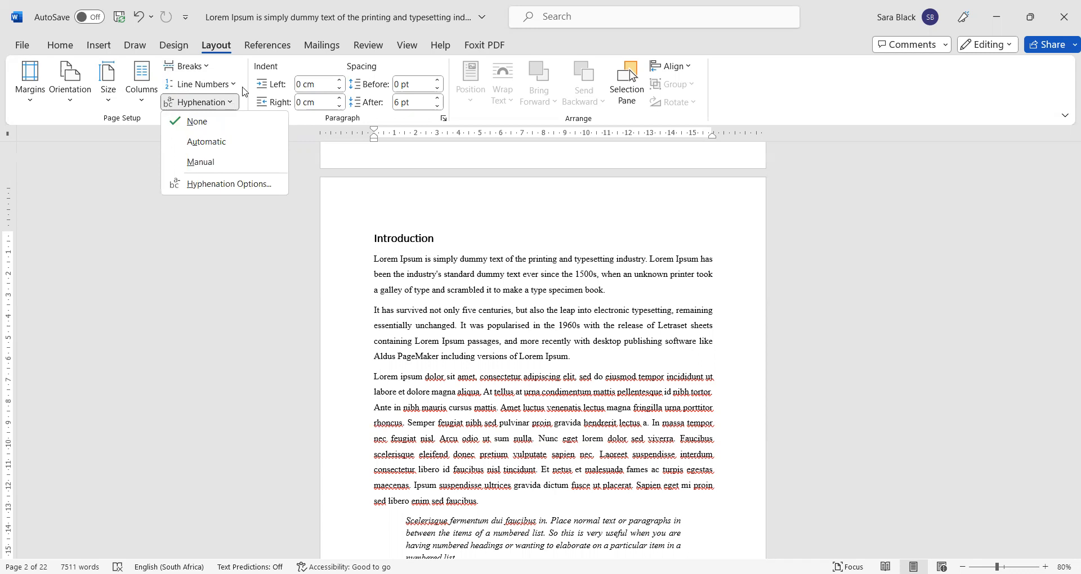
click(245, 92)
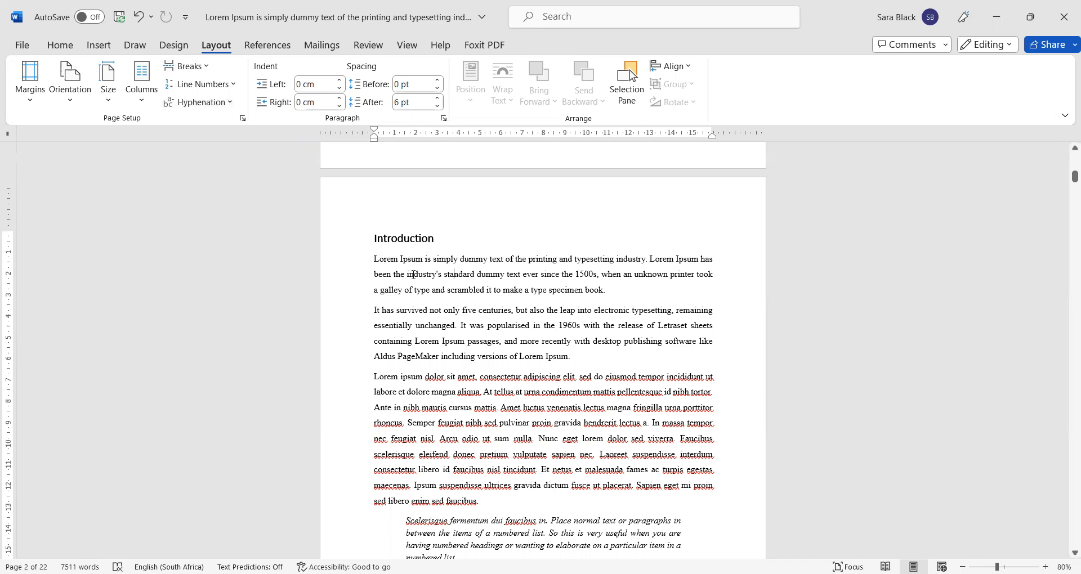
Delete the break ahead of the Introduction heading so that the document starts with the Introduction page.
scroll(510, 346, up, 10)
scroll(508, 344, down, 8)
click(504, 374)
key(BackSpace)
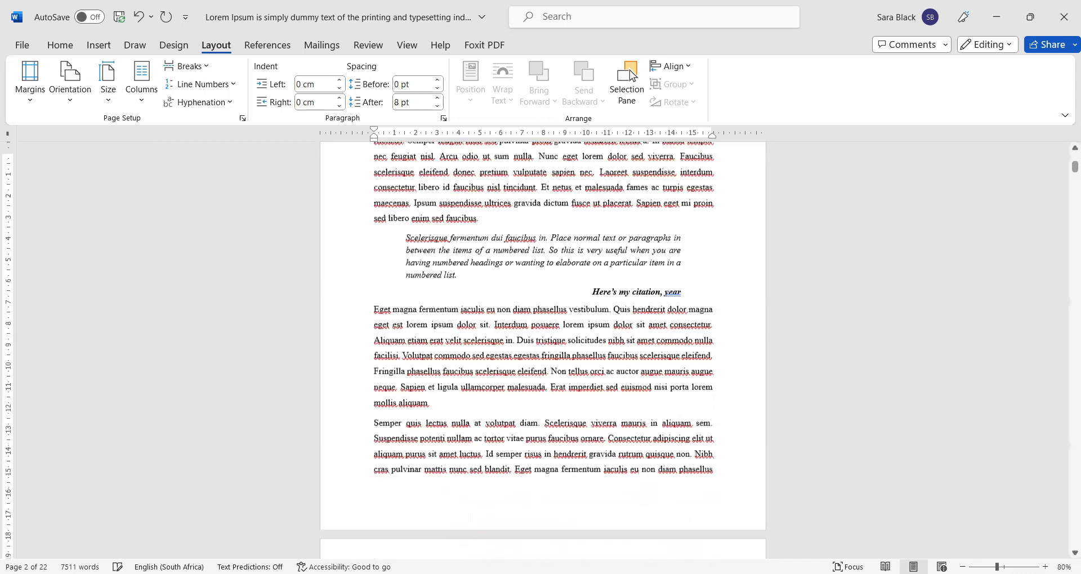
Apply the Heading 1 style to the Introduction line at the start of the document.
click(62, 47)
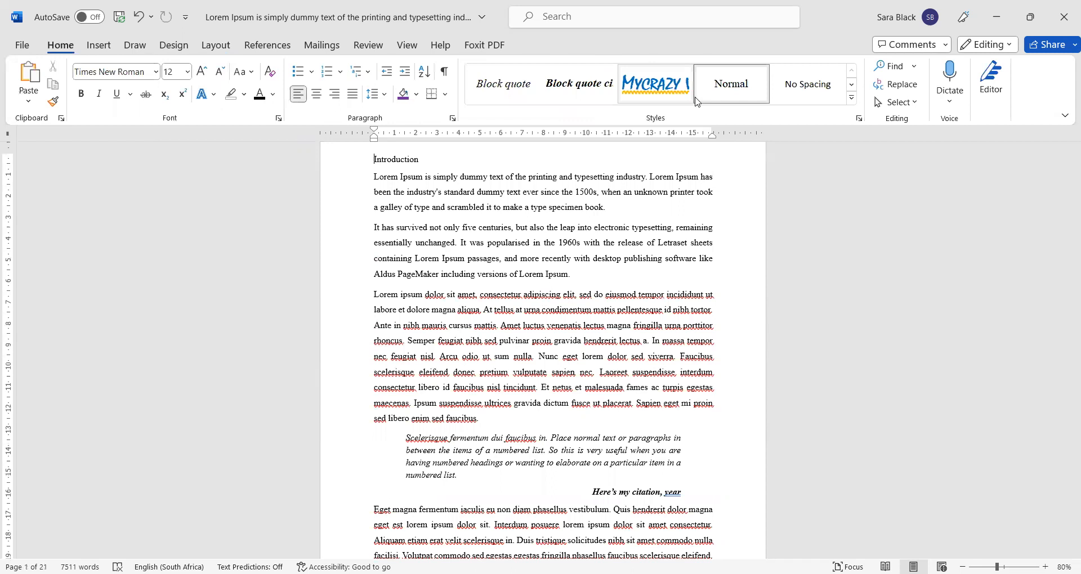
click(851, 85)
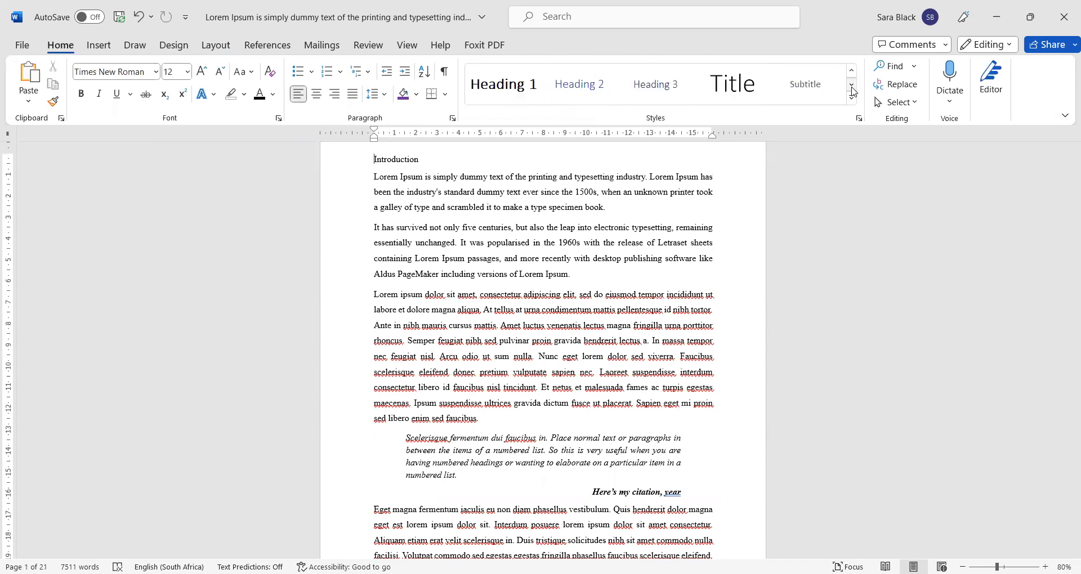
click(503, 84)
click(465, 270)
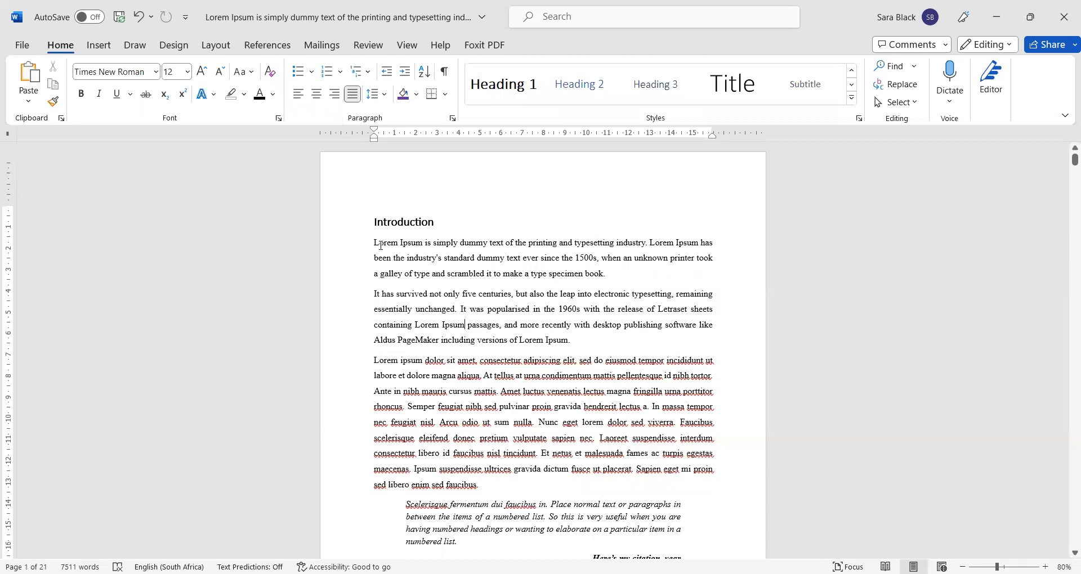
Show the Navigation Pane and collapse both "The next section of my document" headings and Chapters 3, 4 and 5 in its outline.
click(408, 48)
click(342, 103)
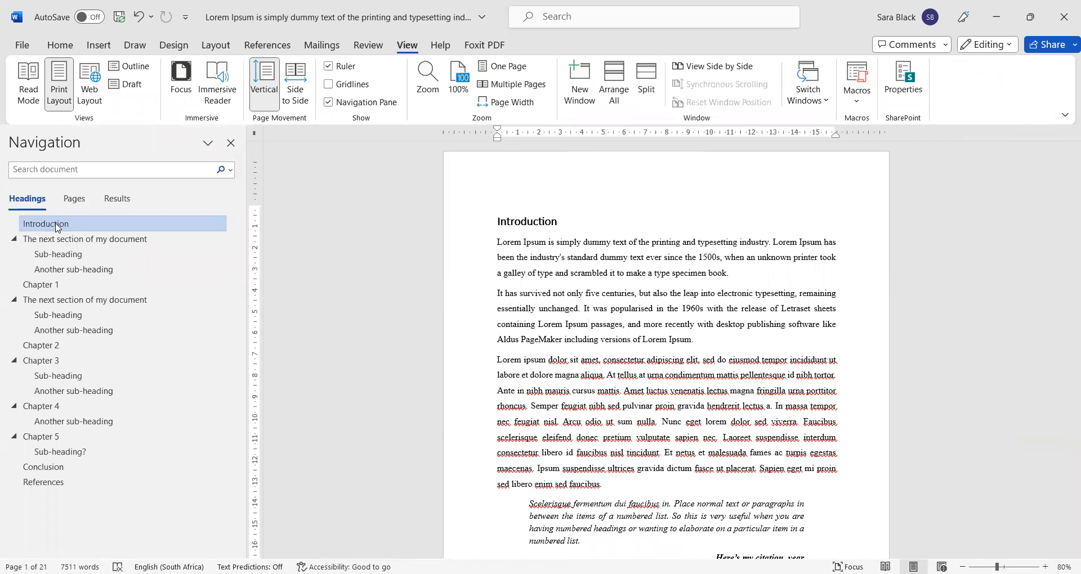
click(14, 239)
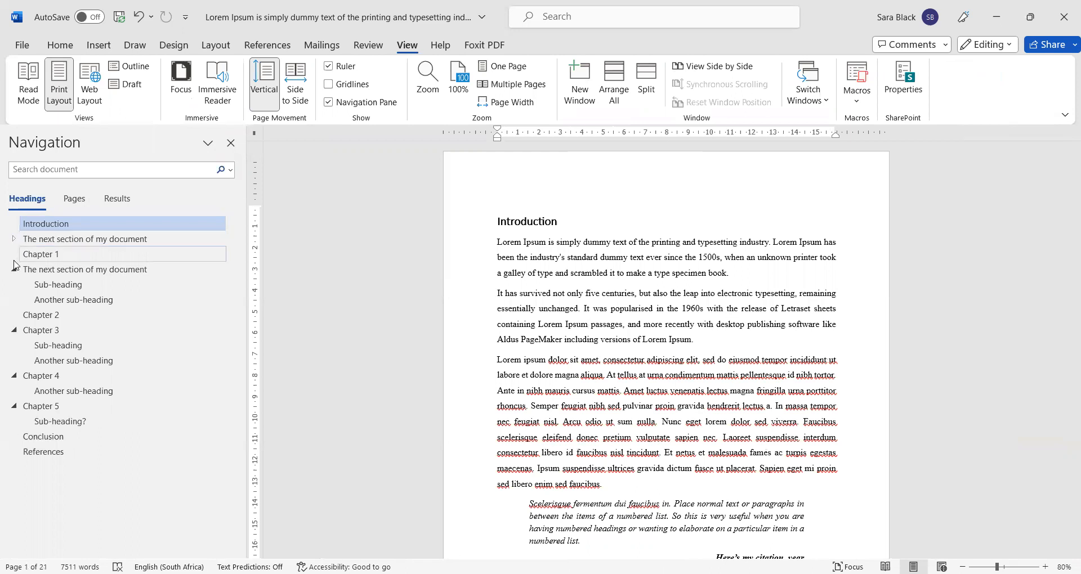
click(14, 269)
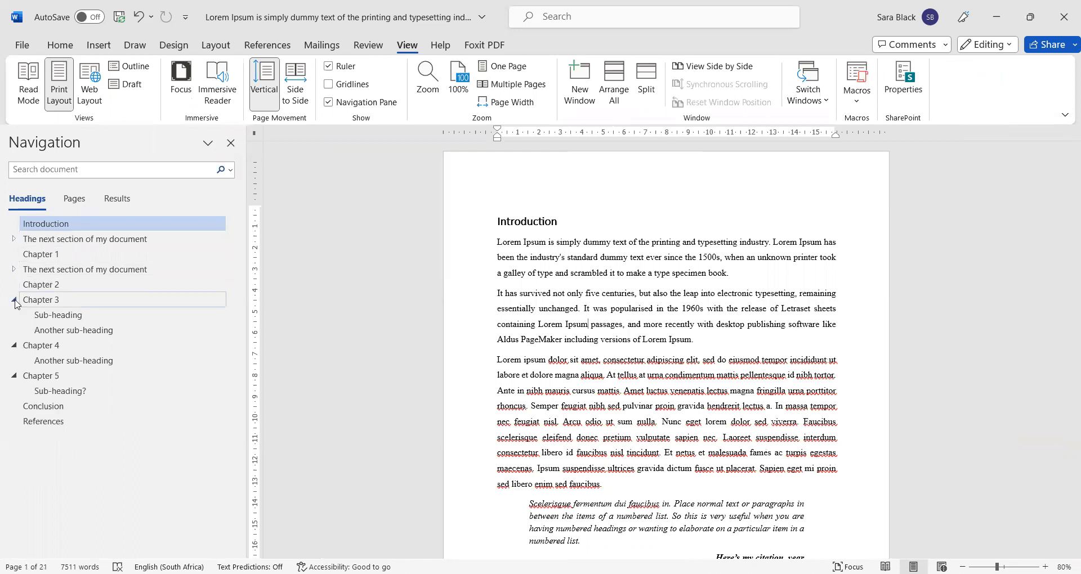
click(14, 300)
click(14, 315)
click(14, 329)
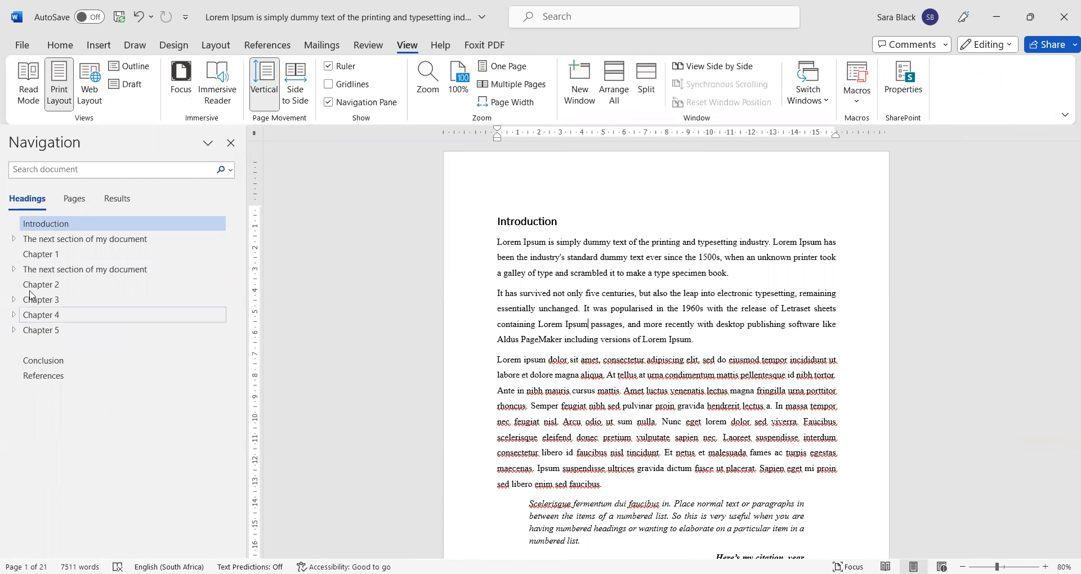
Change "The next section of my document" after Chapter 1 to Heading 2 and collapse Chapter 1 in the outline.
click(54, 271)
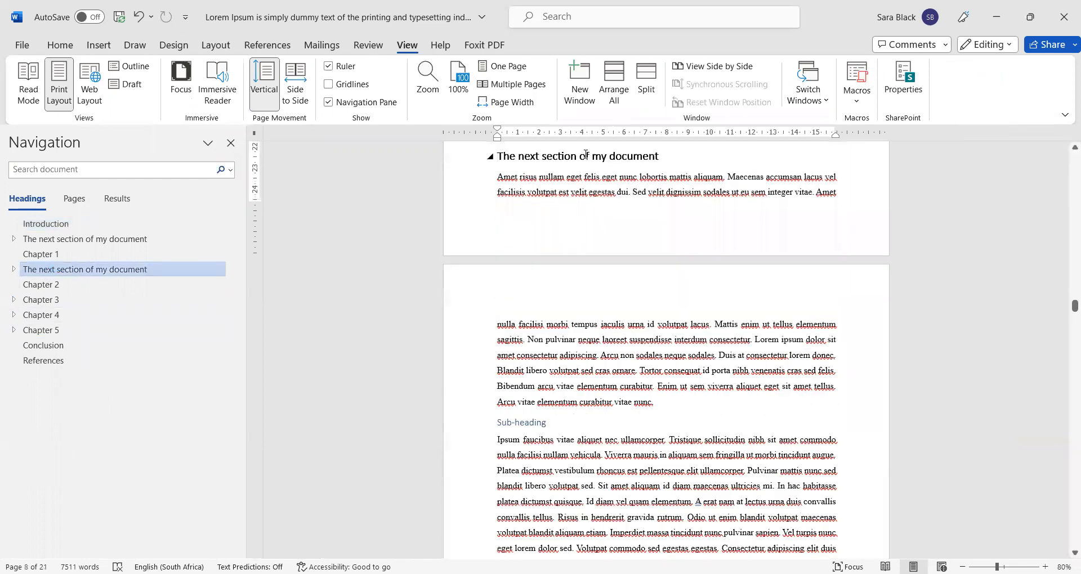
click(585, 156)
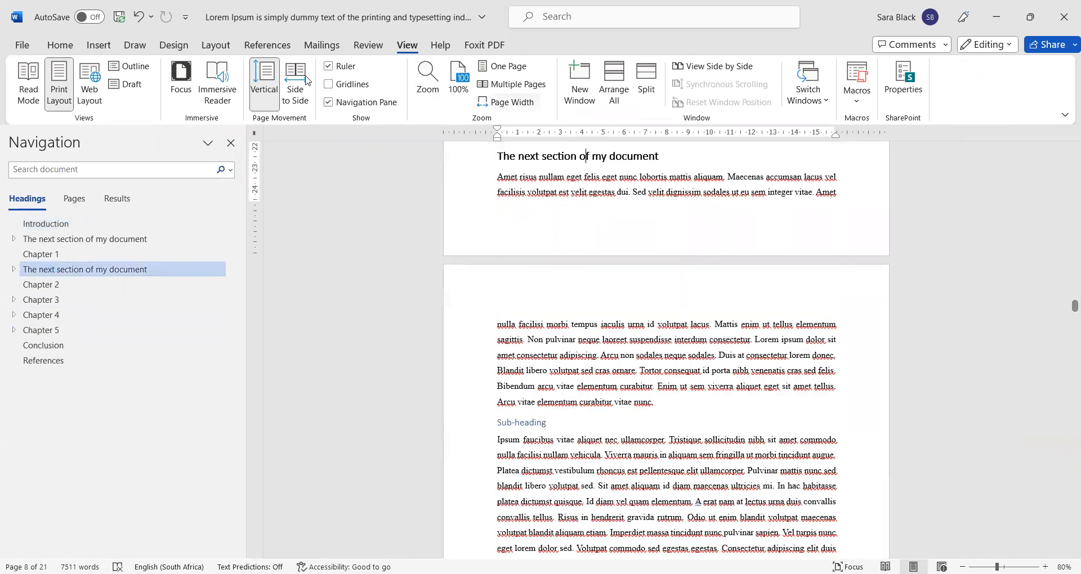
click(56, 46)
click(851, 86)
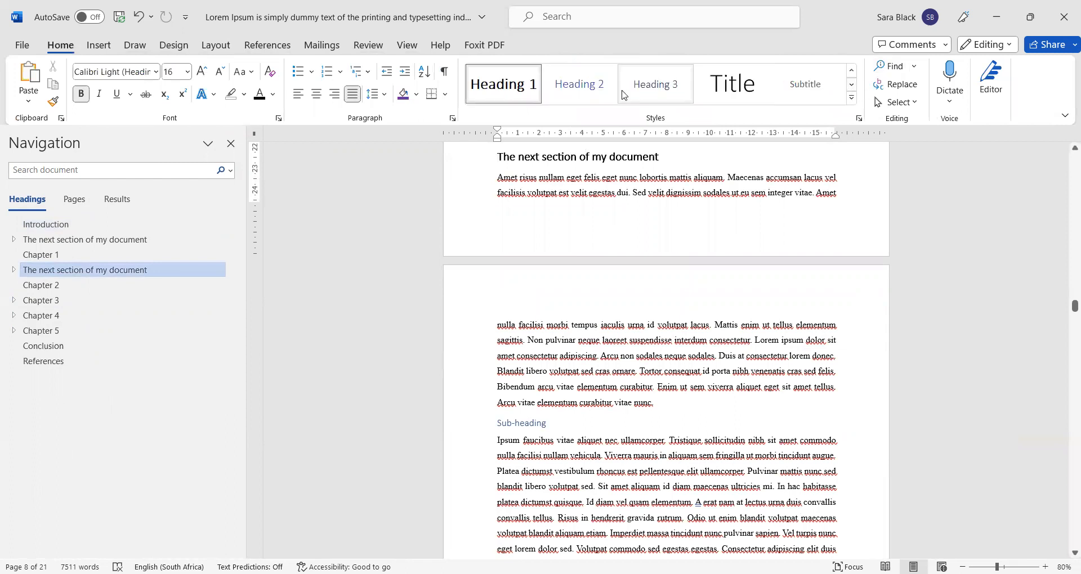
click(580, 85)
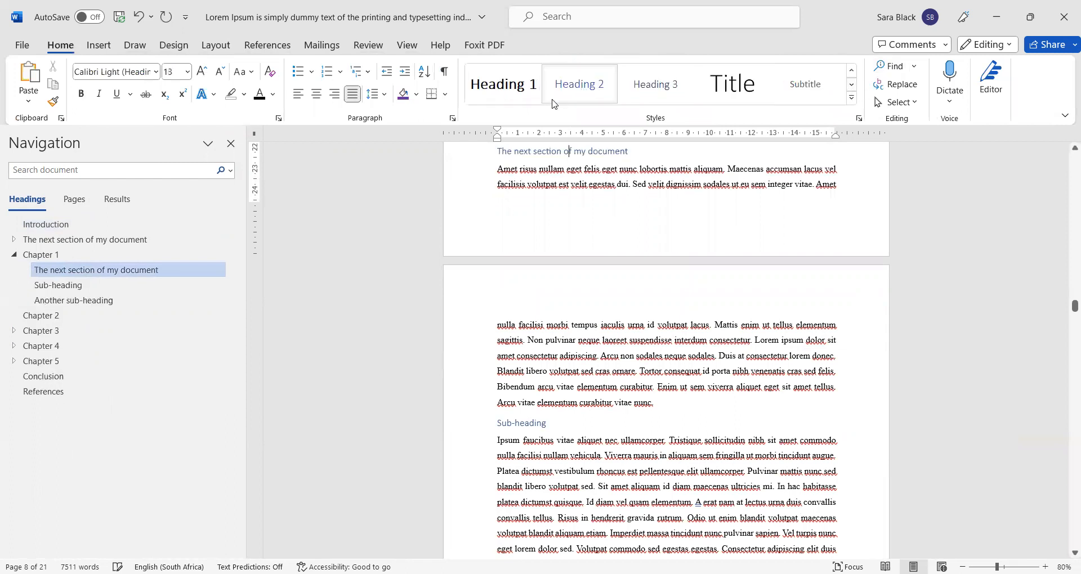
click(17, 255)
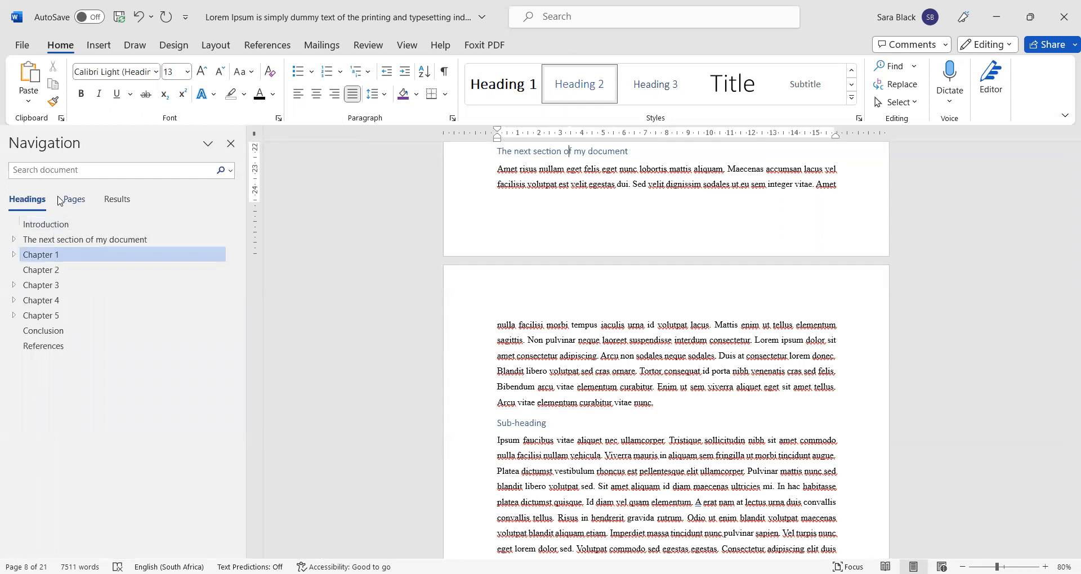
Change "The next section of my document" after the Introduction to Heading 2 and collapse Introduction in the outline.
click(63, 240)
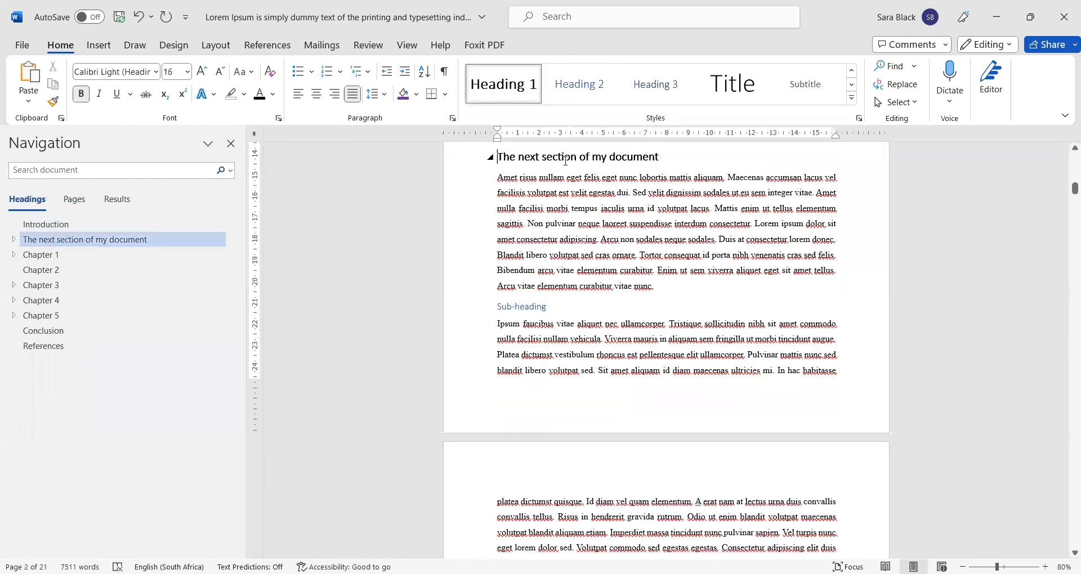
scroll(647, 180, up, 3)
click(583, 90)
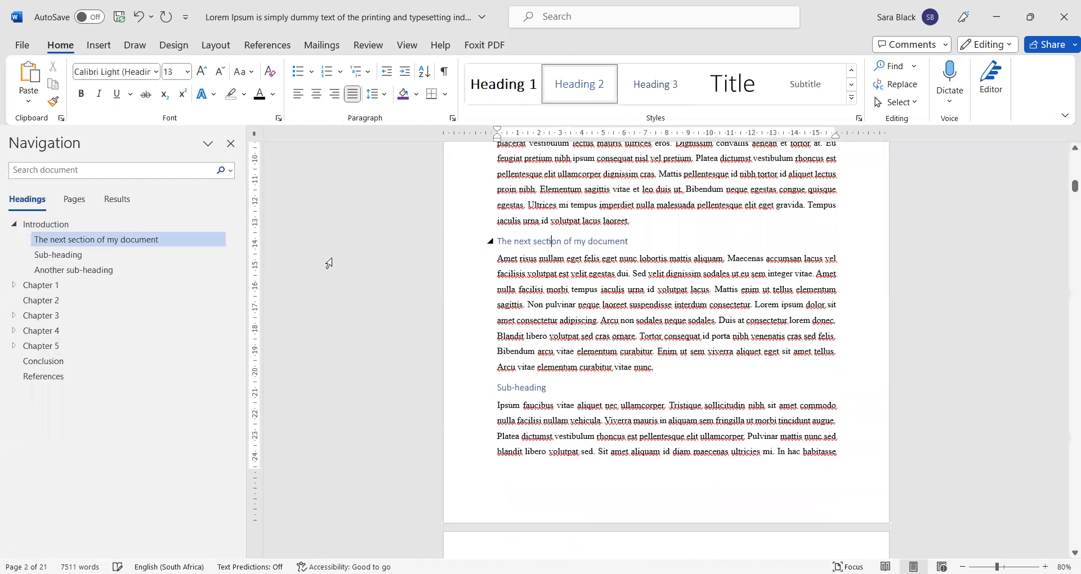
click(14, 224)
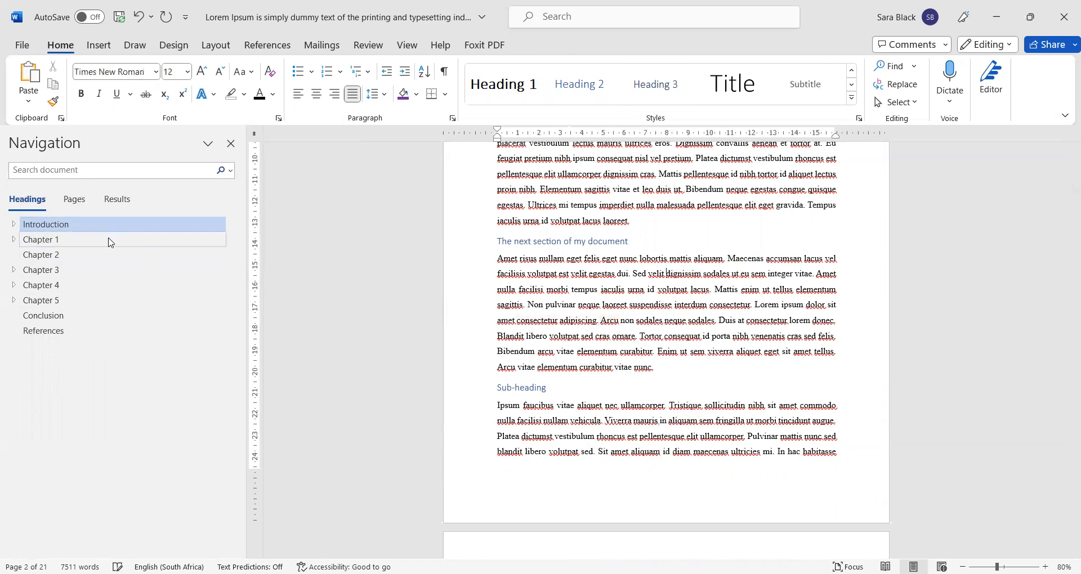
Insert a page break directly before the Chapter 1 heading.
click(107, 240)
scroll(534, 249, up, 1)
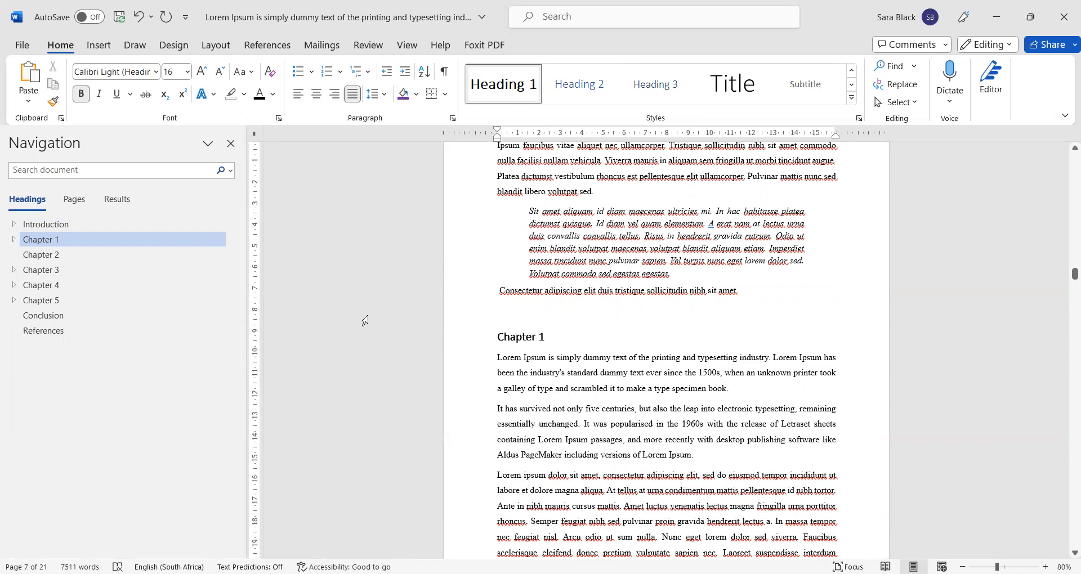
click(230, 51)
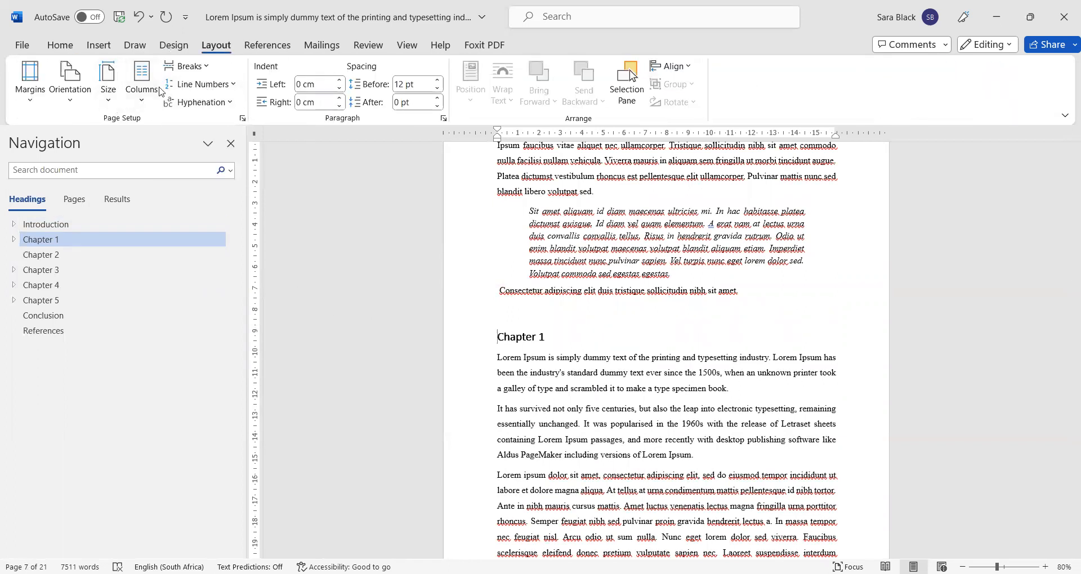
click(211, 70)
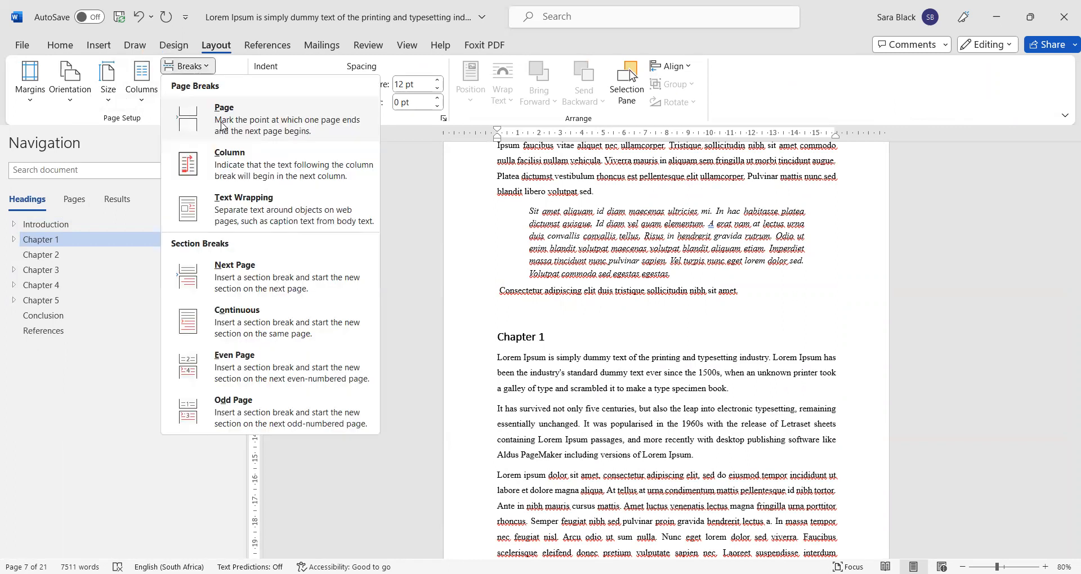
click(222, 125)
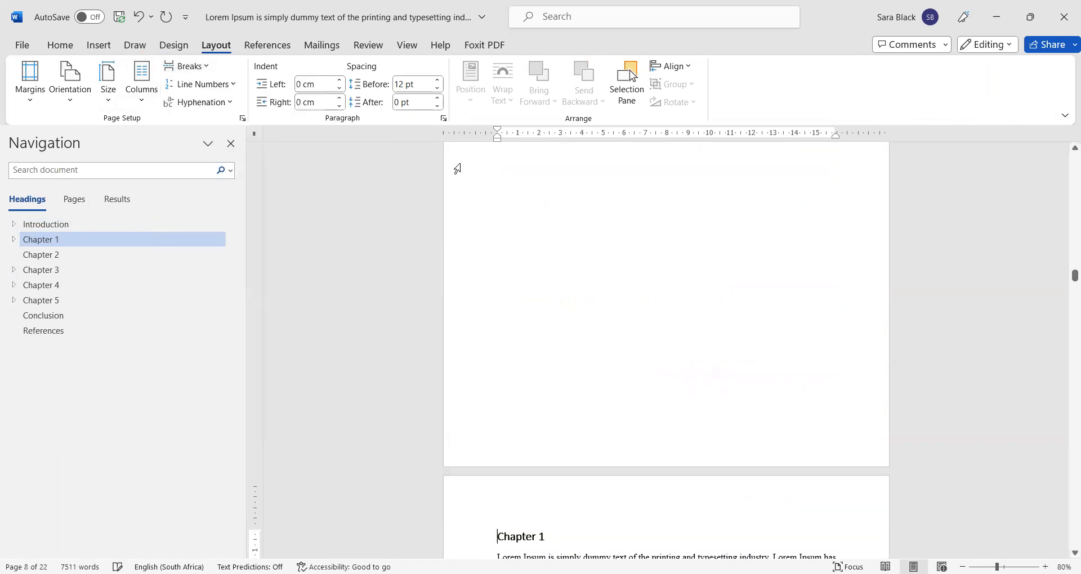
Show the formatting marks and delete the empty paragraph just above the page break that precedes Chapter 1.
click(52, 45)
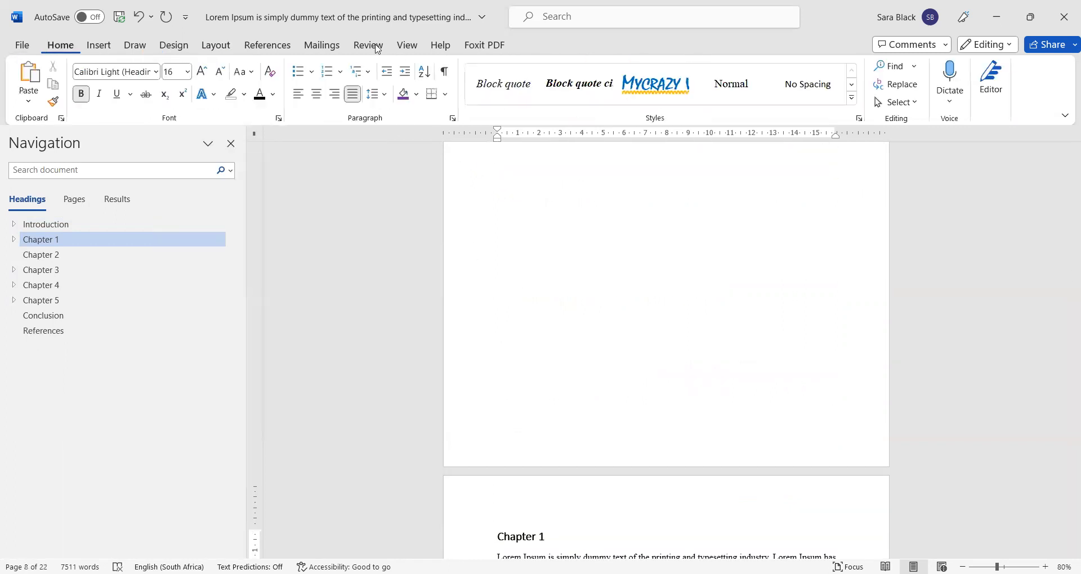
click(446, 72)
scroll(646, 309, up, 5)
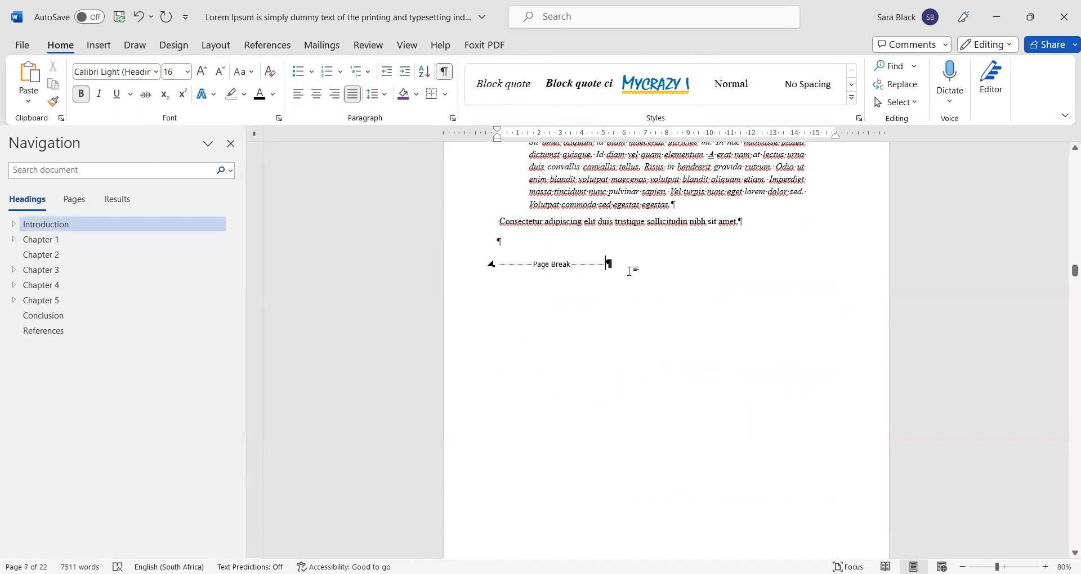
key(shift+Home)
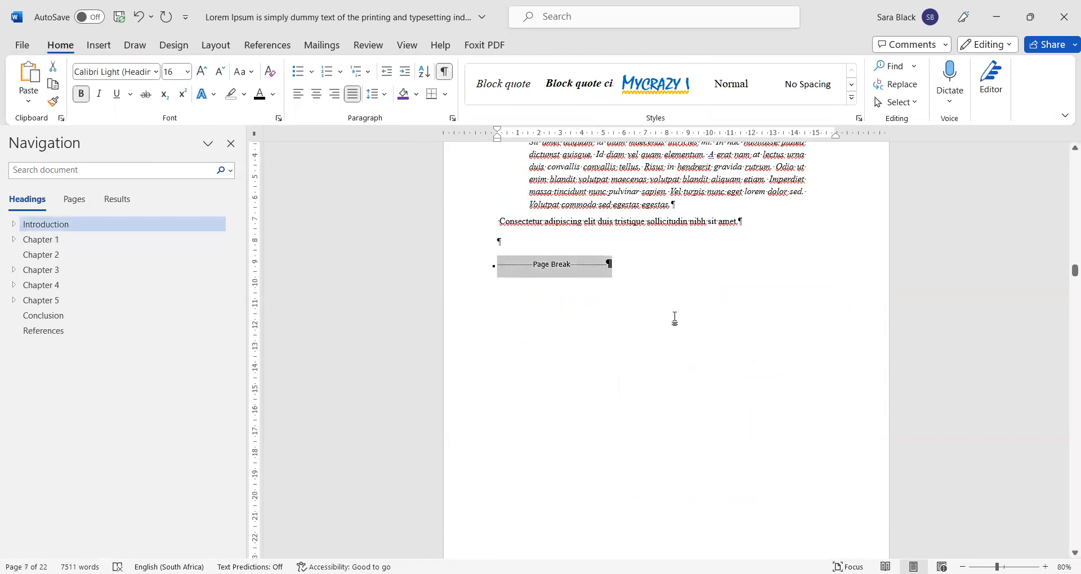
click(634, 237)
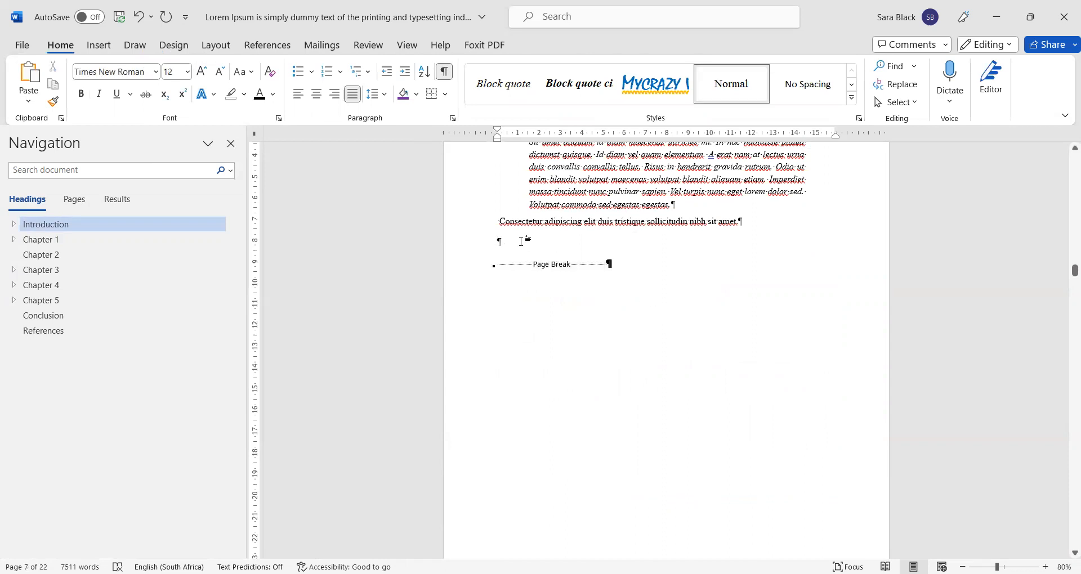
key(Delete)
Try adding a run of blank paragraphs above the page break preceding Chapter 1, and remove them again.
key(Return)
key(Return)
key(Return)
key(Return)
key(Return)
key(Return)
key(Return)
key(Return)
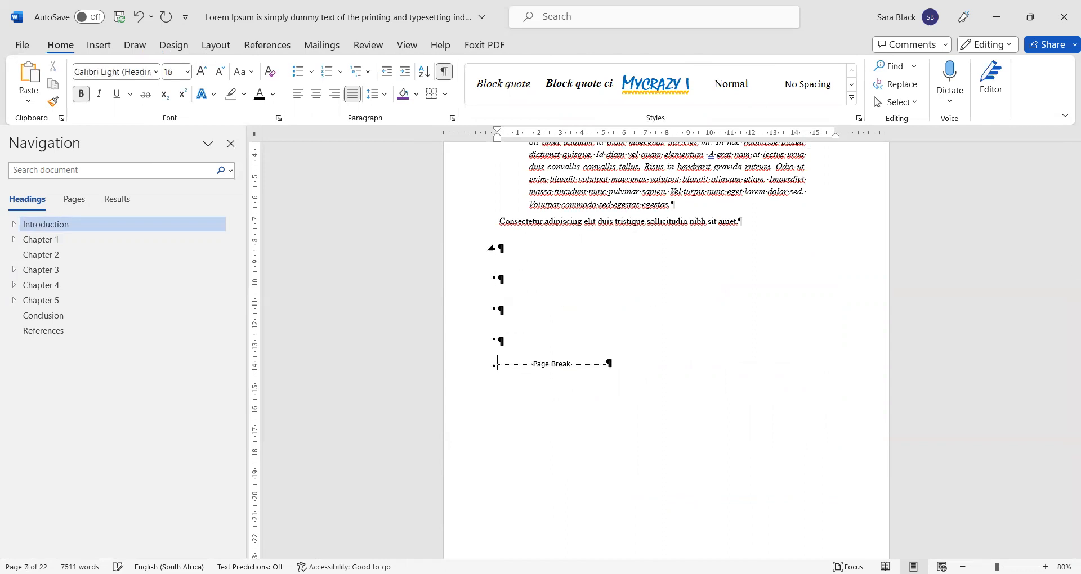
key(BackSpace)
key(BackSpace)
key(BackSpace)
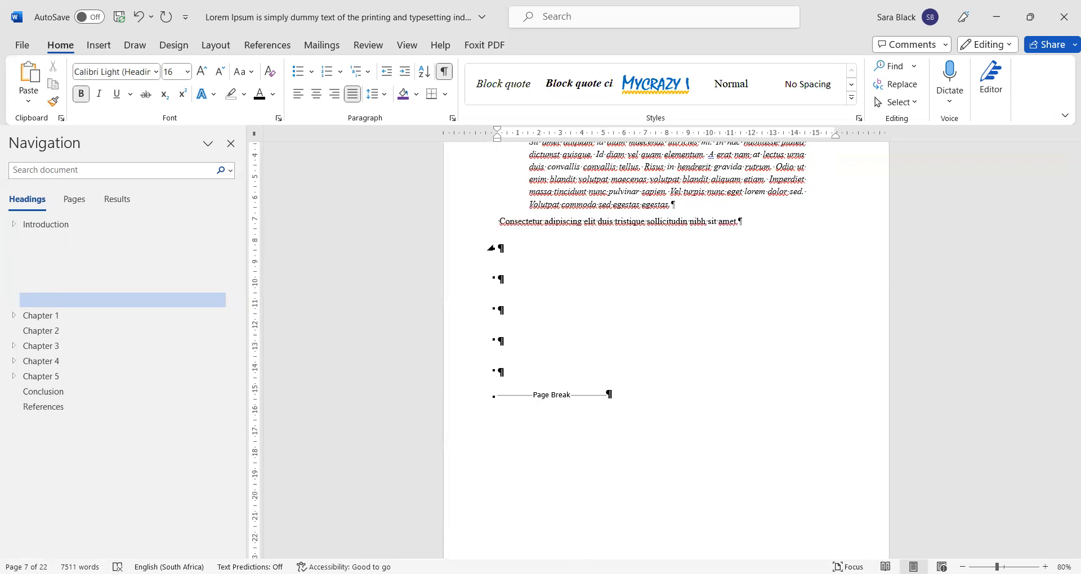
key(BackSpace)
key(BackSpace)
key(BackSpace)
key(BackSpace)
key(BackSpace)
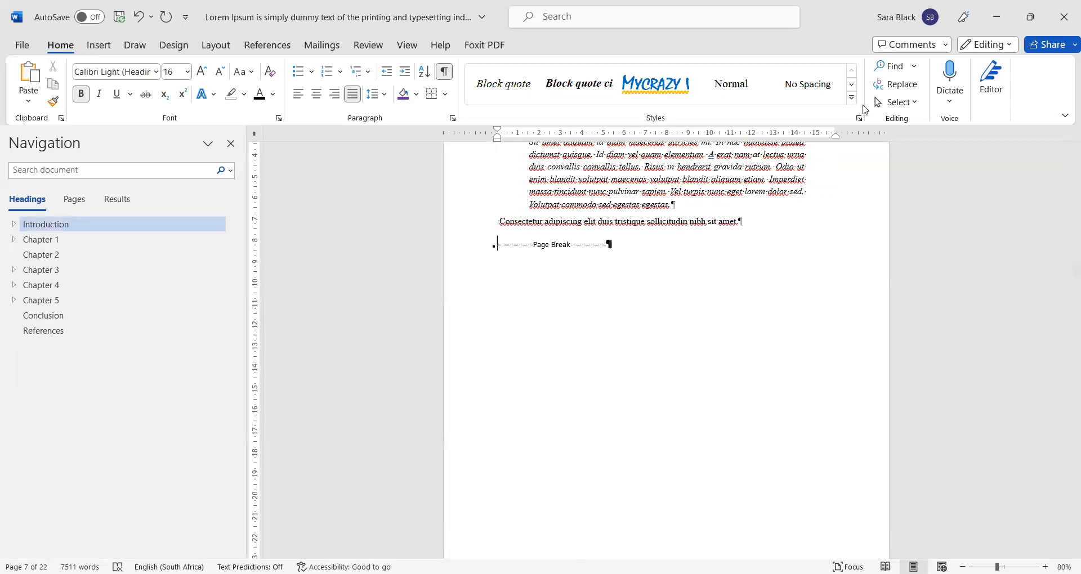
Check the style of the page break line, try a few test characters in front of the break, and erase them.
click(851, 85)
text(fff)
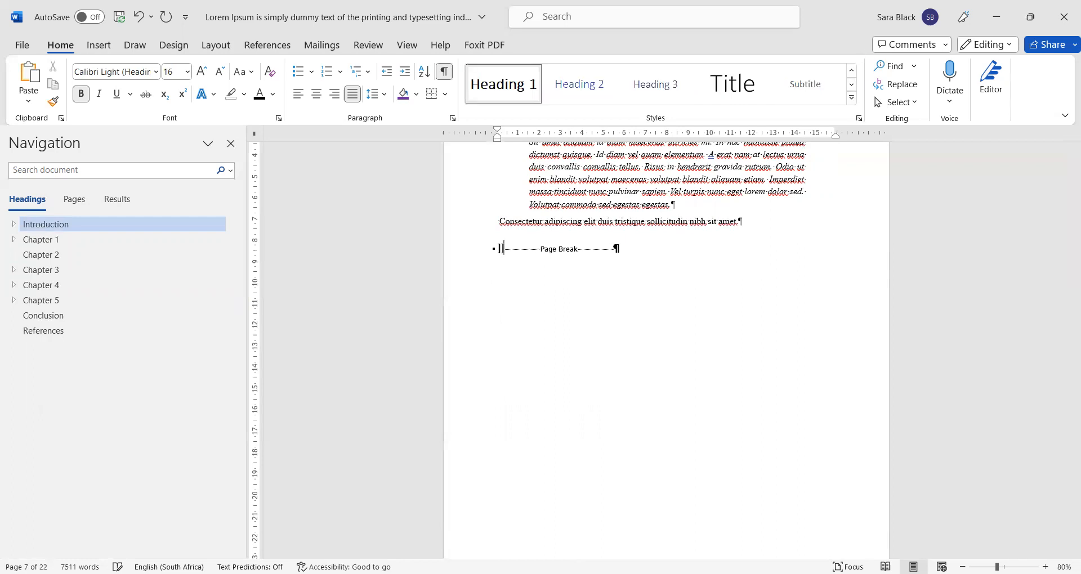
key(BackSpace)
key(BackSpace)
key(BackSpace)
Insert four empty Heading 1 paragraphs above the page break, delete them all, and return to the Chapter 1 heading.
key(Return)
key(Return)
key(Return)
key(Return)
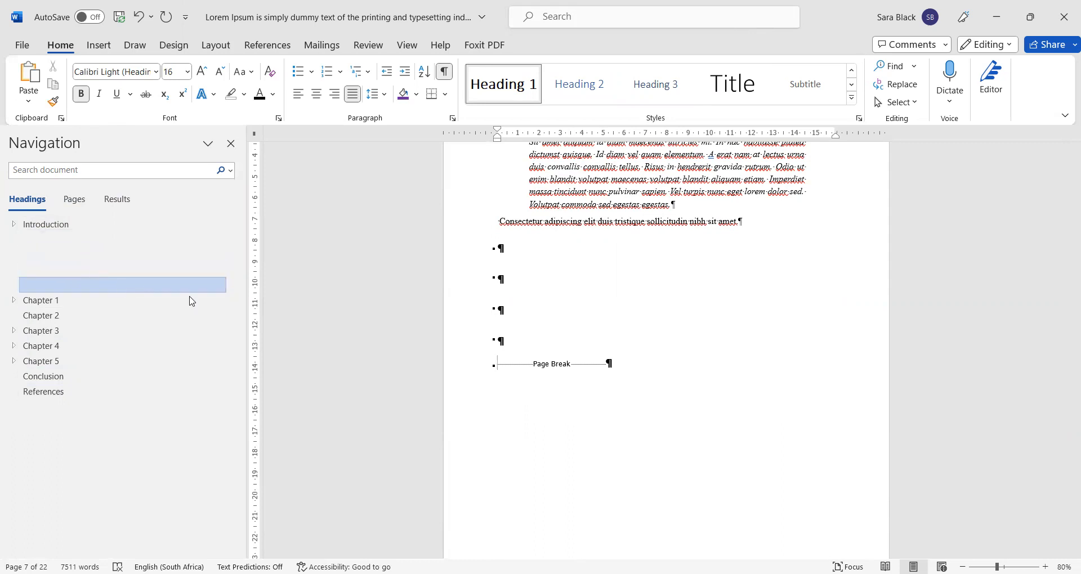
drag(501, 248, 502, 340)
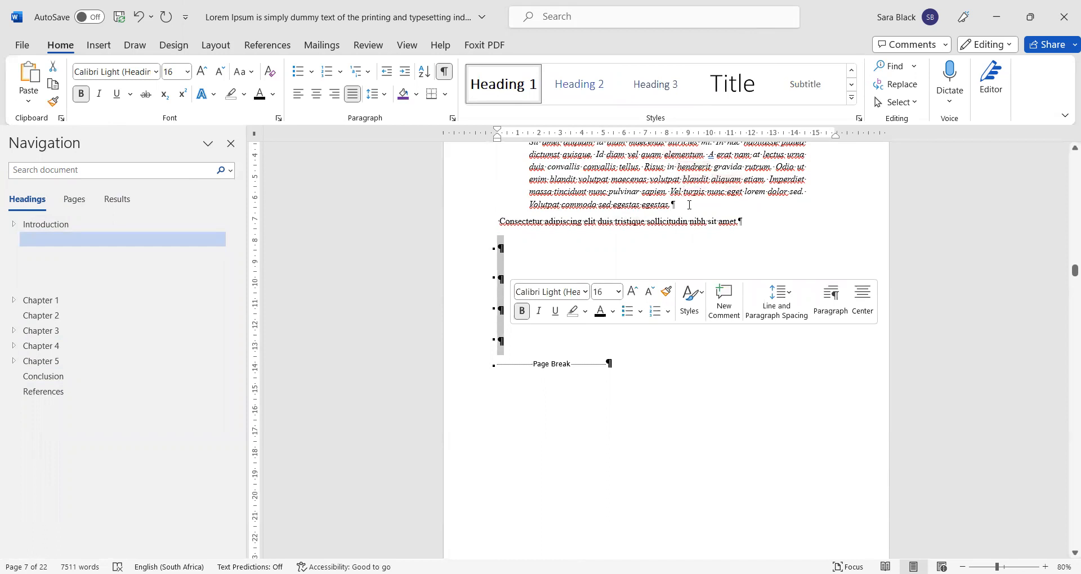
key(Delete)
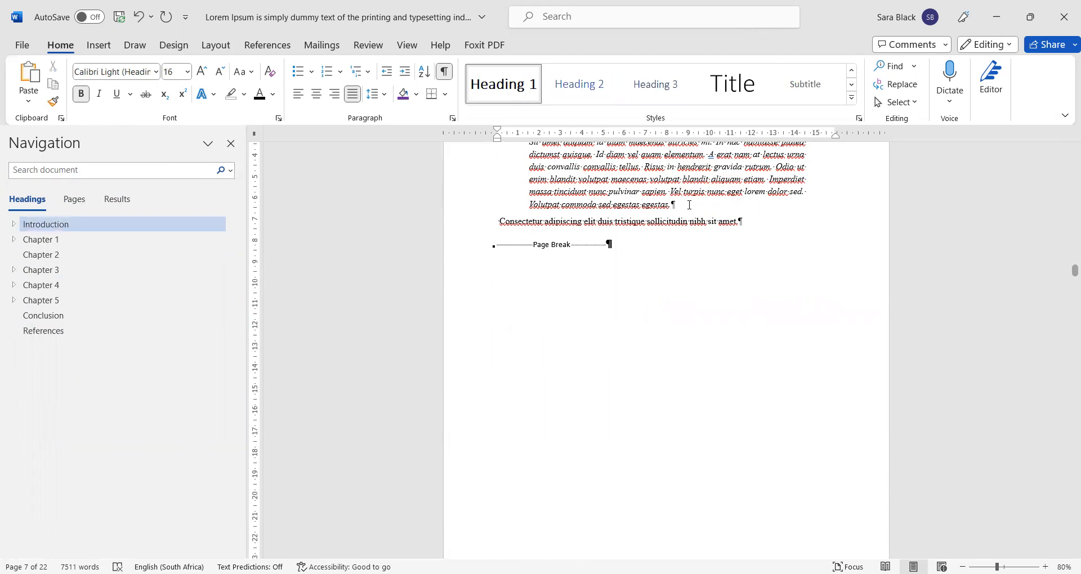
scroll(721, 321, down, 5)
scroll(719, 313, down, 1)
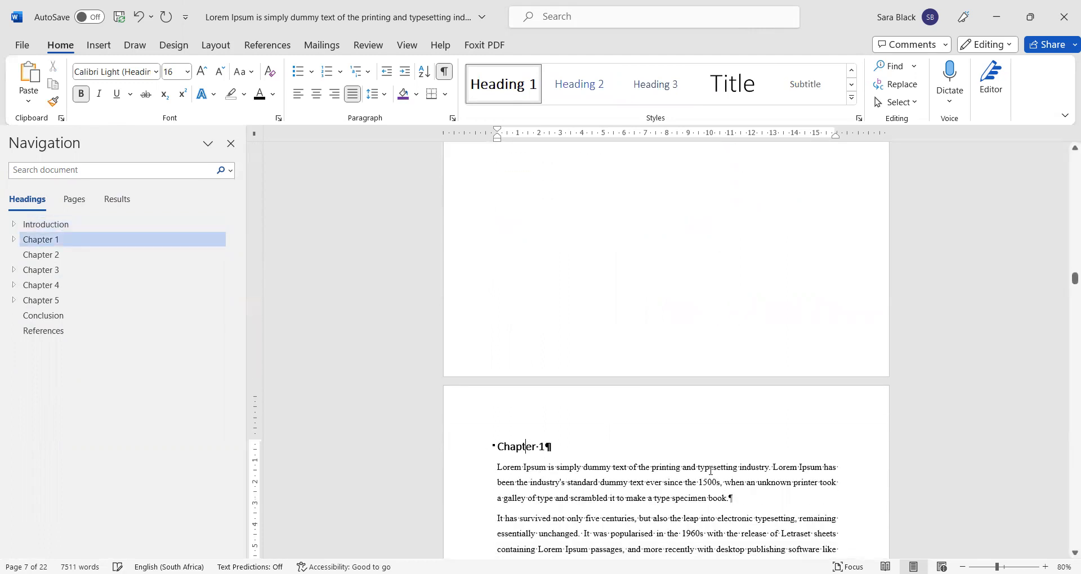
scroll(709, 473, down, 3)
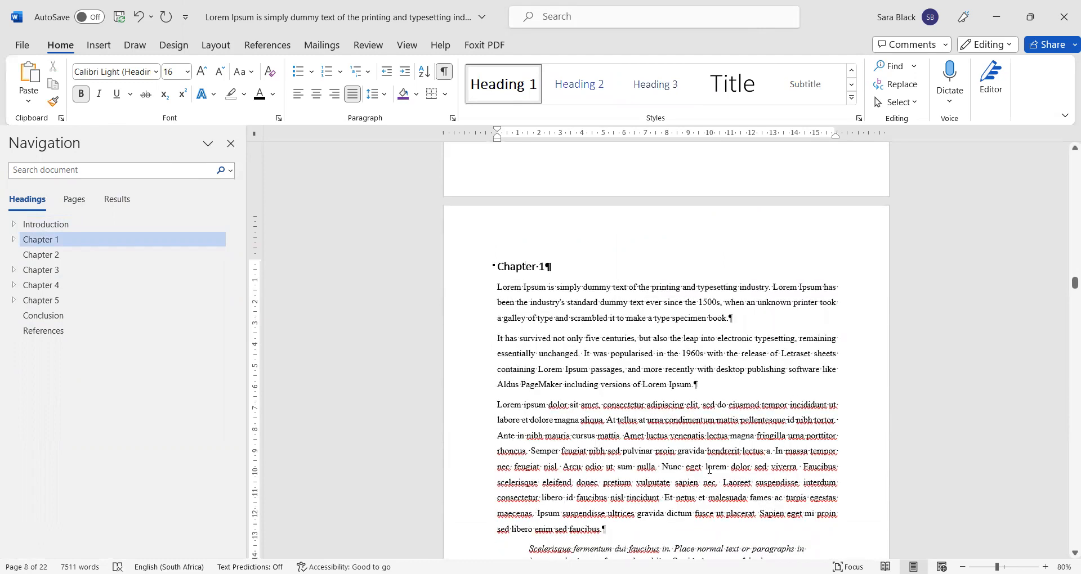
scroll(707, 465, up, 6)
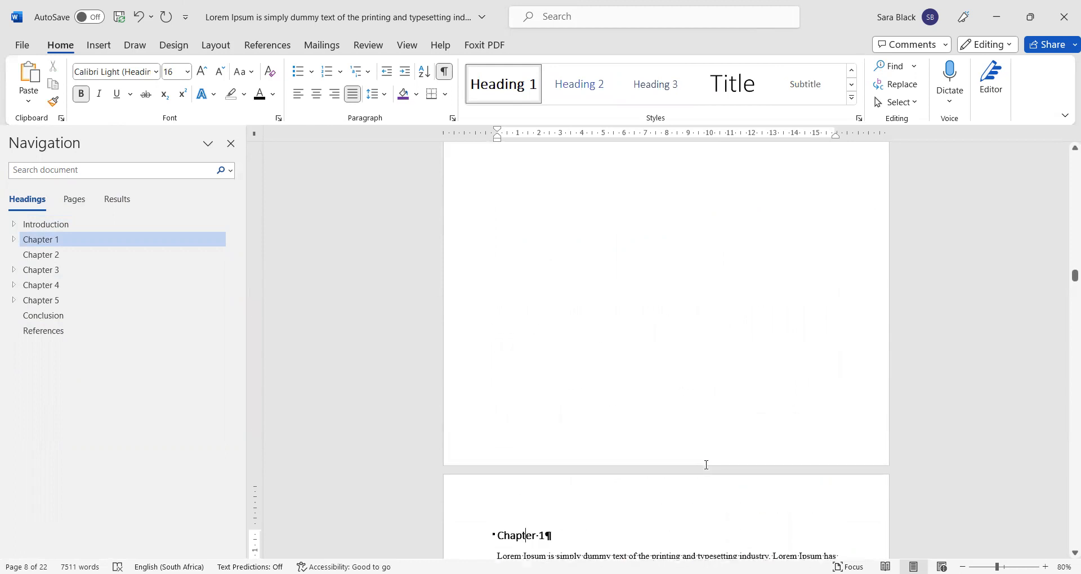
scroll(618, 330, up, 4)
scroll(618, 330, up, 5)
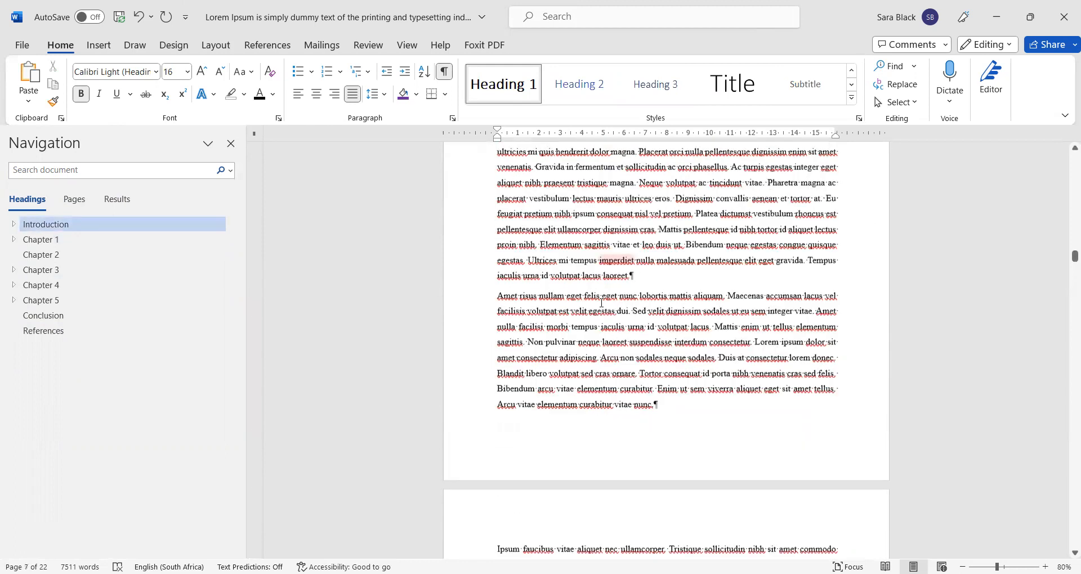
right_click(591, 250)
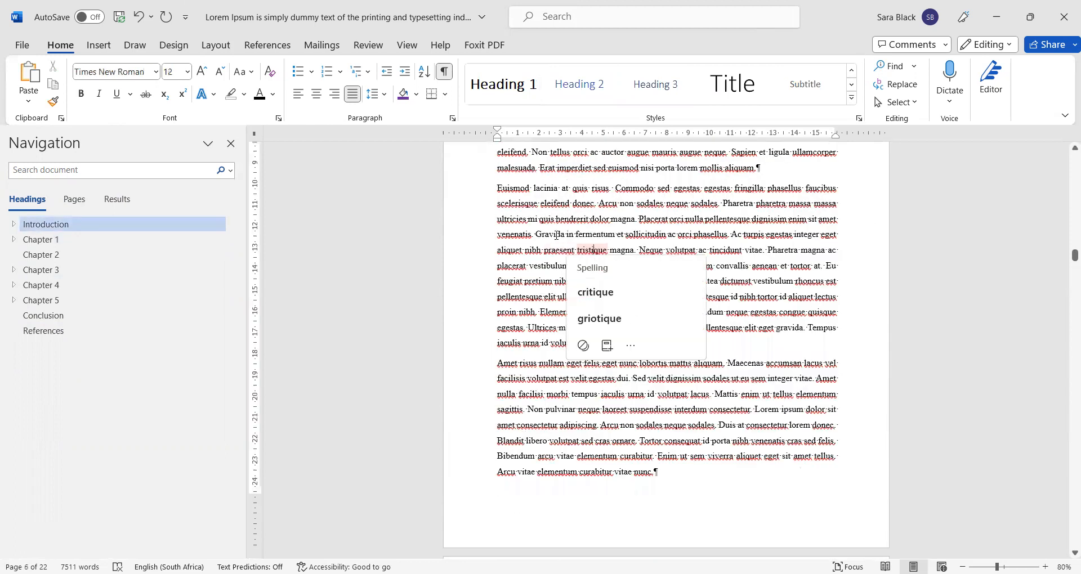
click(465, 474)
click(719, 495)
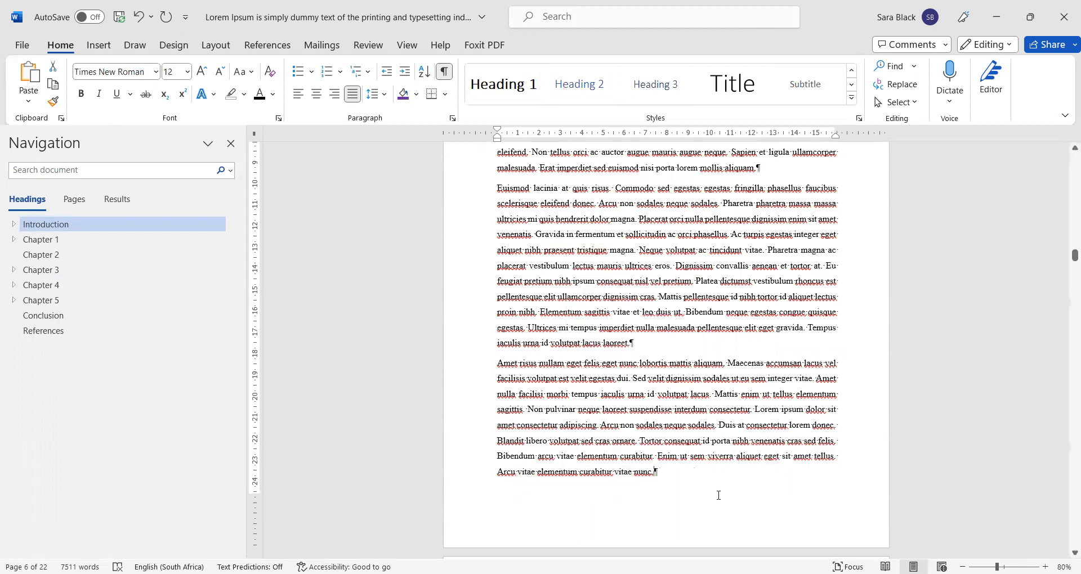
Delete the page break and the empty Heading 1 paragraph that precede the Chapter 1 heading.
scroll(732, 485, down, 1)
scroll(733, 485, down, 10)
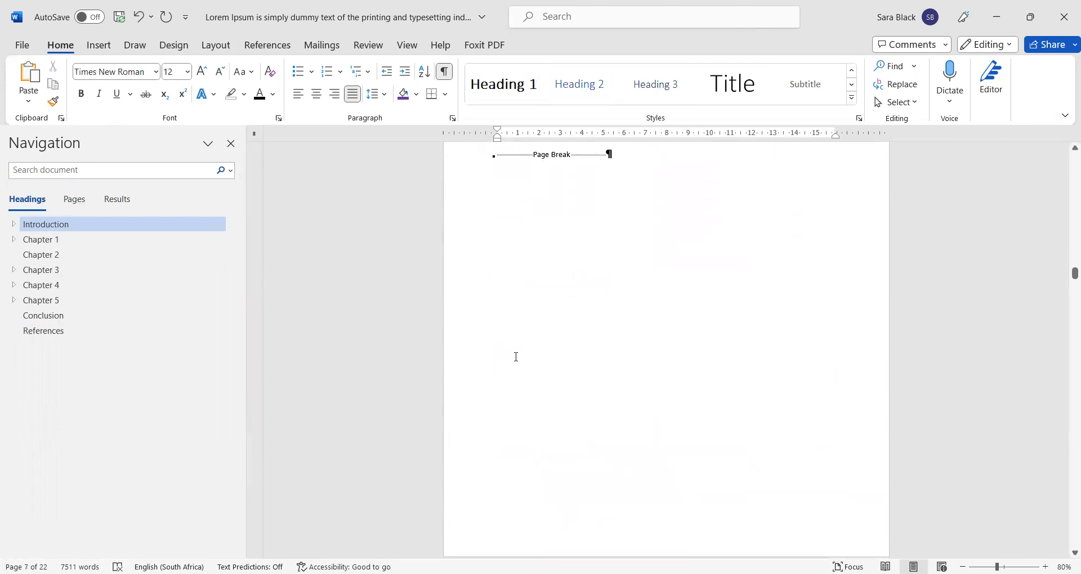
scroll(632, 360, up, 3)
click(684, 338)
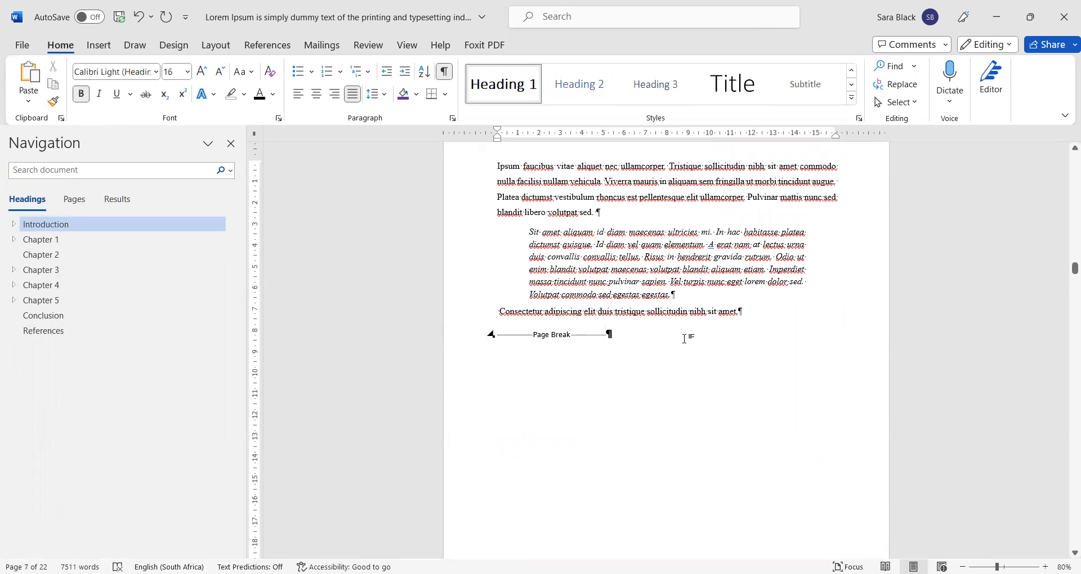
key(Delete)
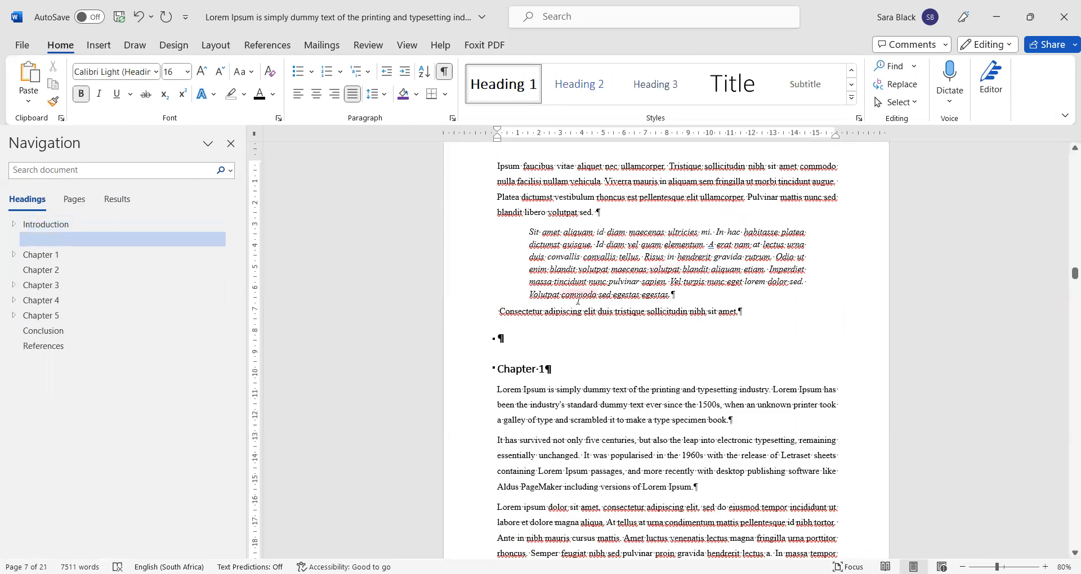
key(Delete)
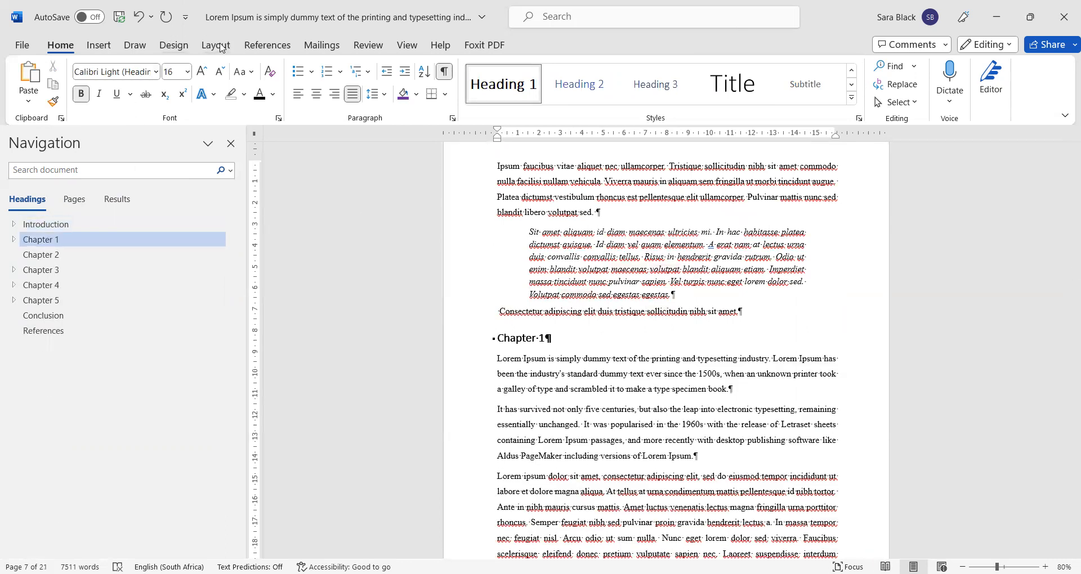
Insert a Next Page section break before the Chapter 1 heading and move the break onto its own line.
click(221, 48)
click(207, 69)
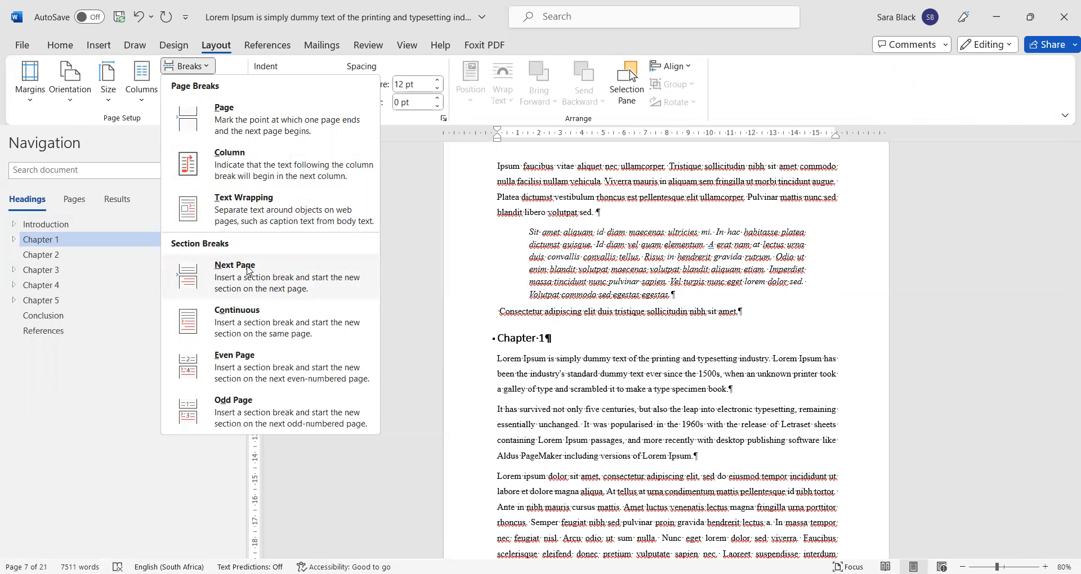
click(248, 271)
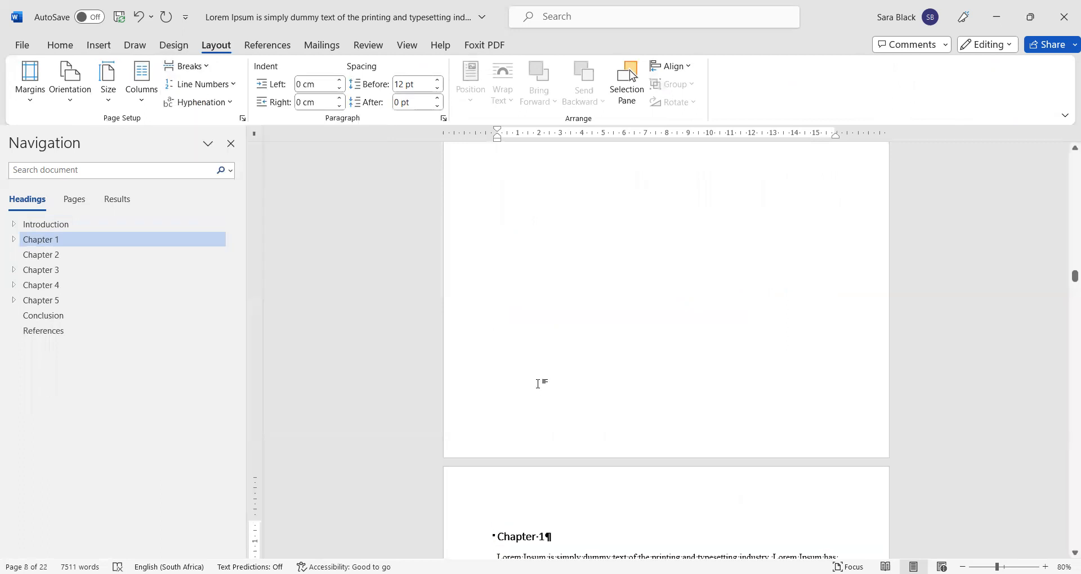
scroll(537, 384, up, 3)
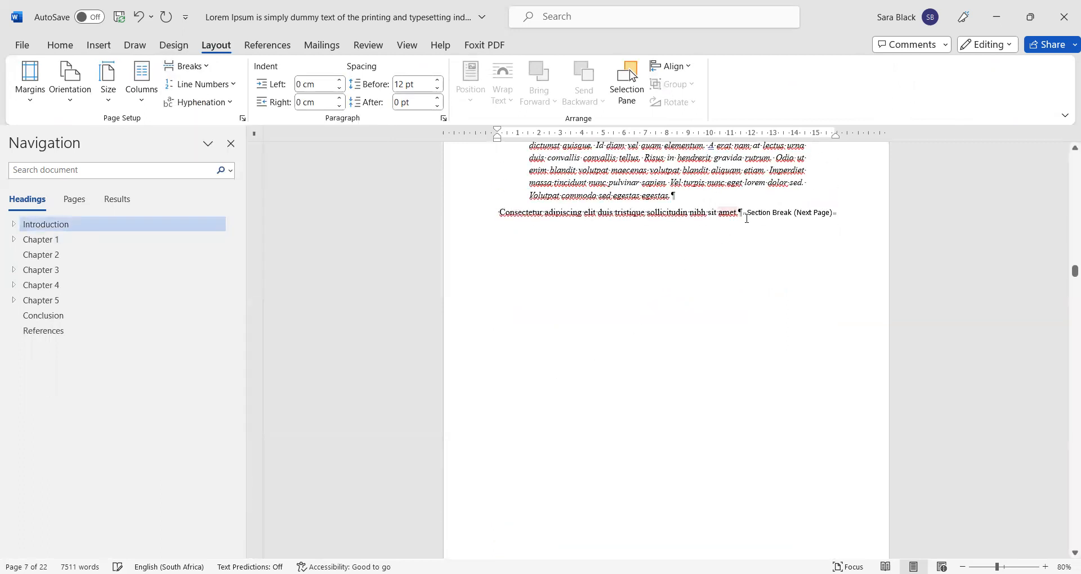
click(741, 214)
key(Return)
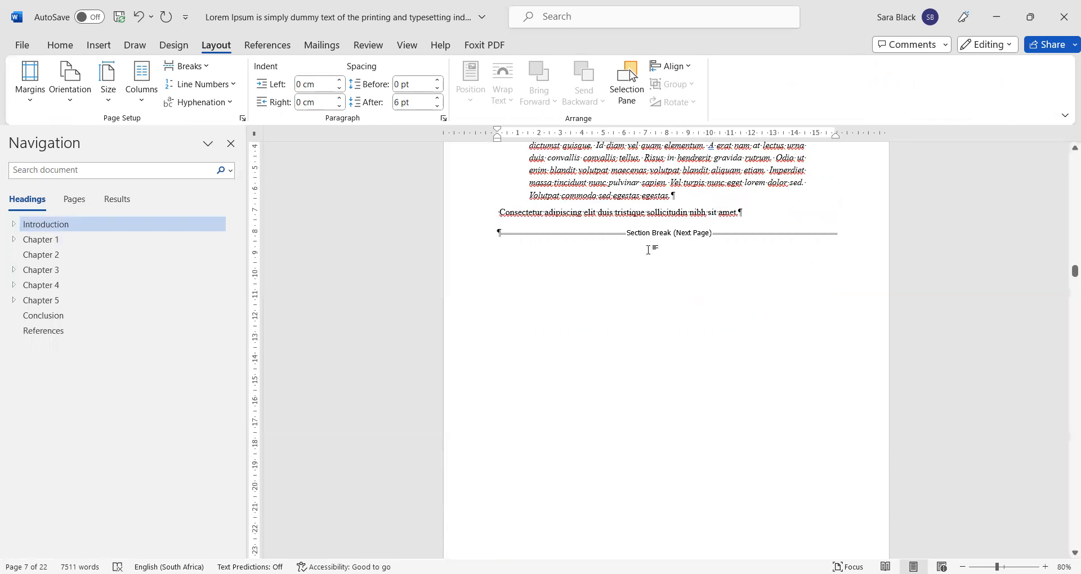
Examine the Introduction pages before the section break and the Chapter 1 page following it.
scroll(698, 236, down, 6)
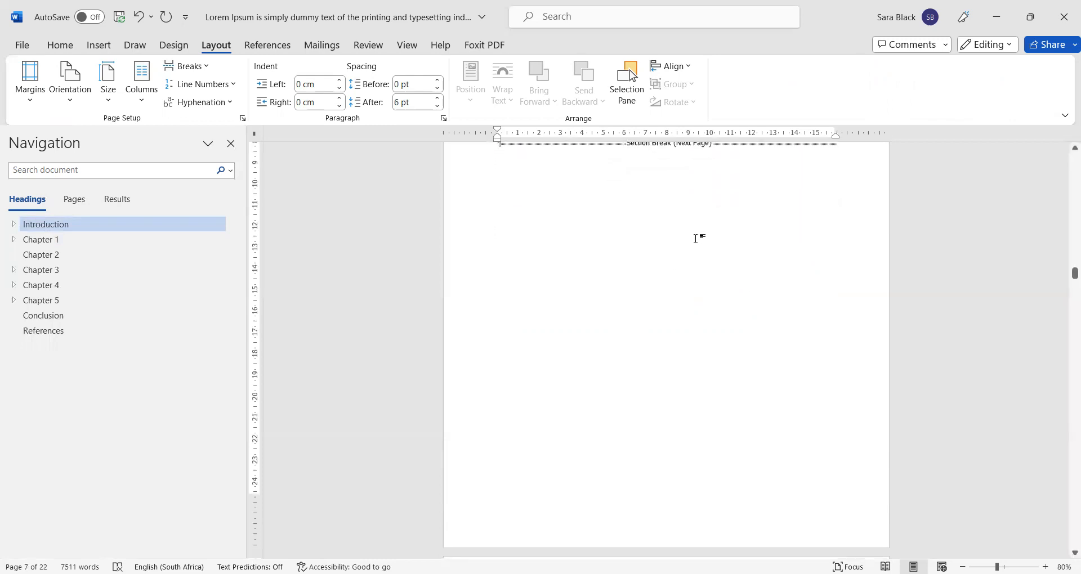
scroll(675, 241, up, 4)
scroll(661, 240, up, 8)
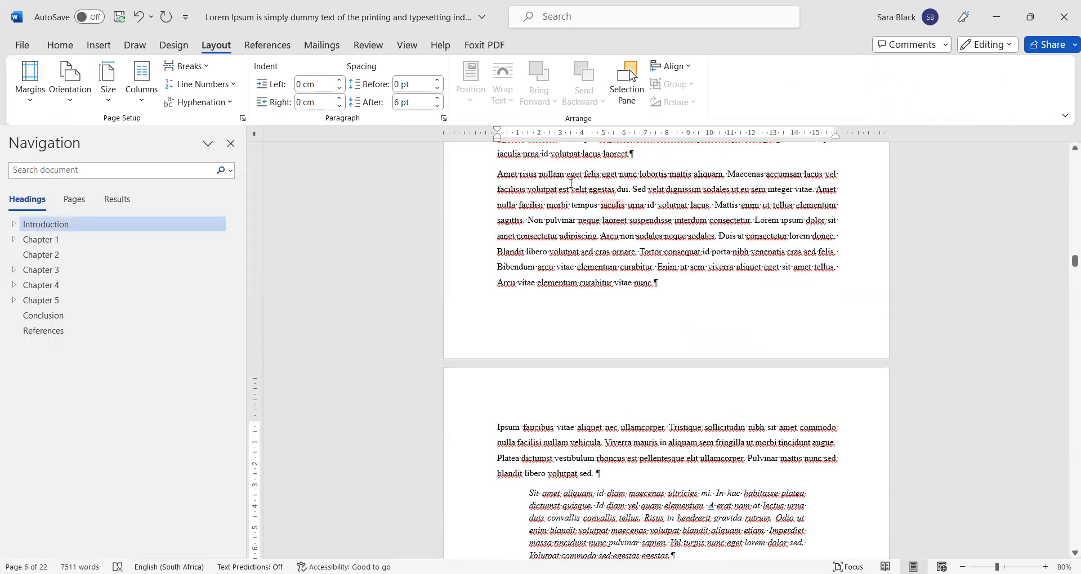
drag(571, 190, 657, 252)
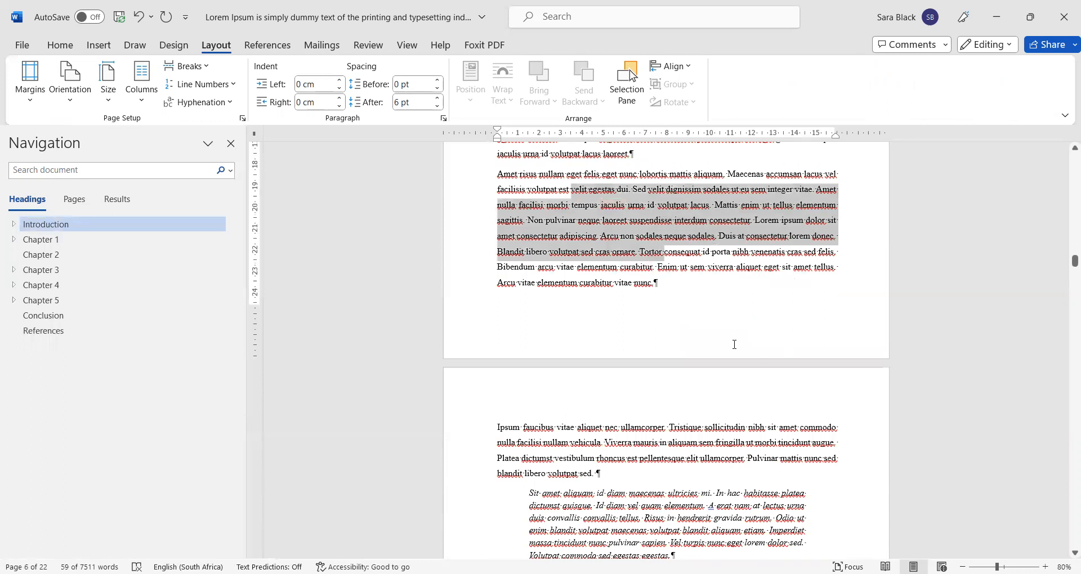
scroll(740, 335, down, 10)
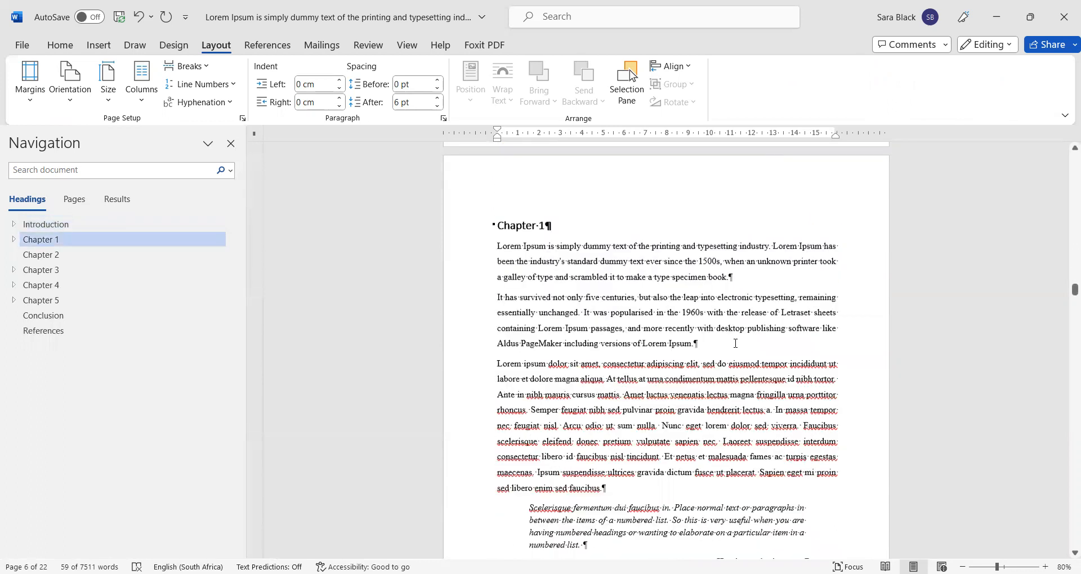
scroll(676, 336, up, 5)
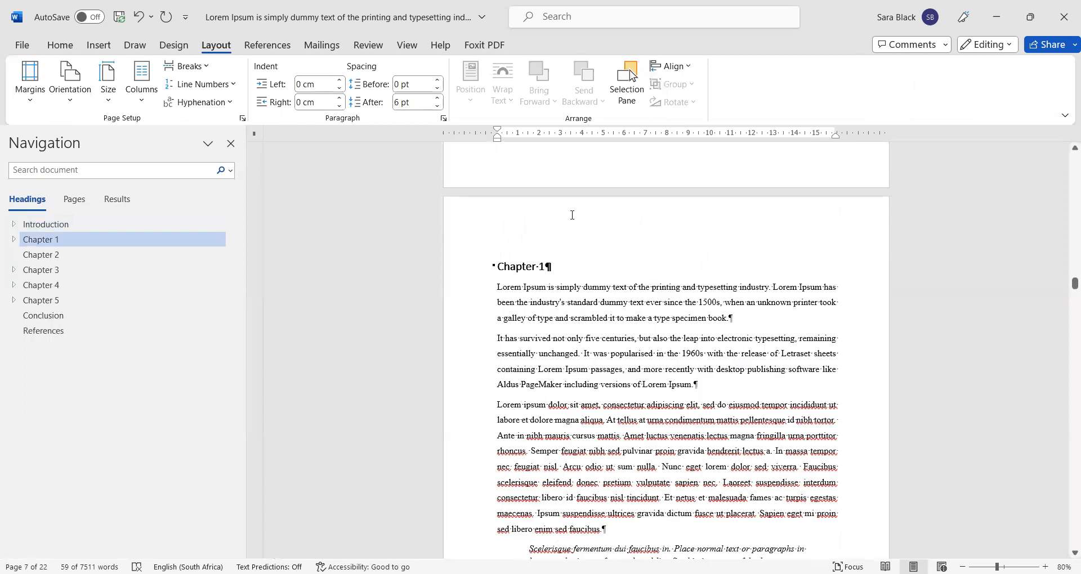
Open the header of the Chapter 1 page and compare the section labels on either side of the break.
click(570, 214)
double_click(639, 223)
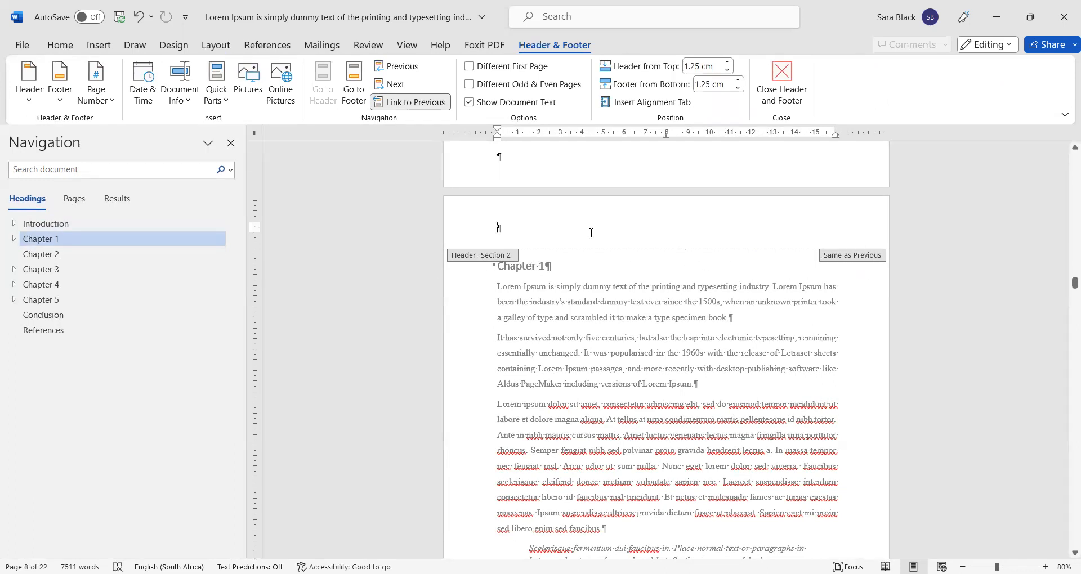
scroll(500, 258, up, 6)
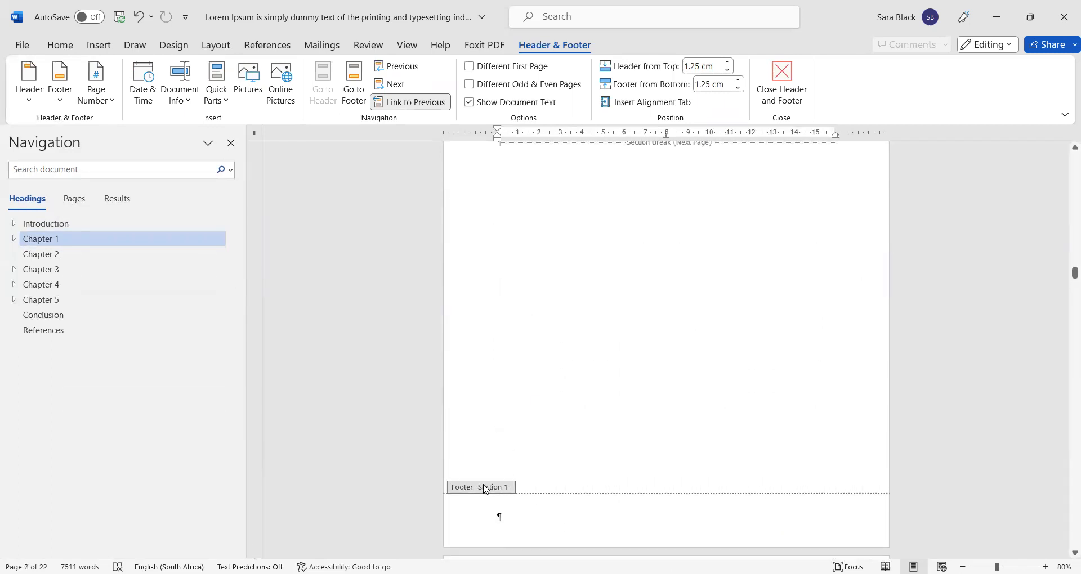
scroll(485, 488, down, 5)
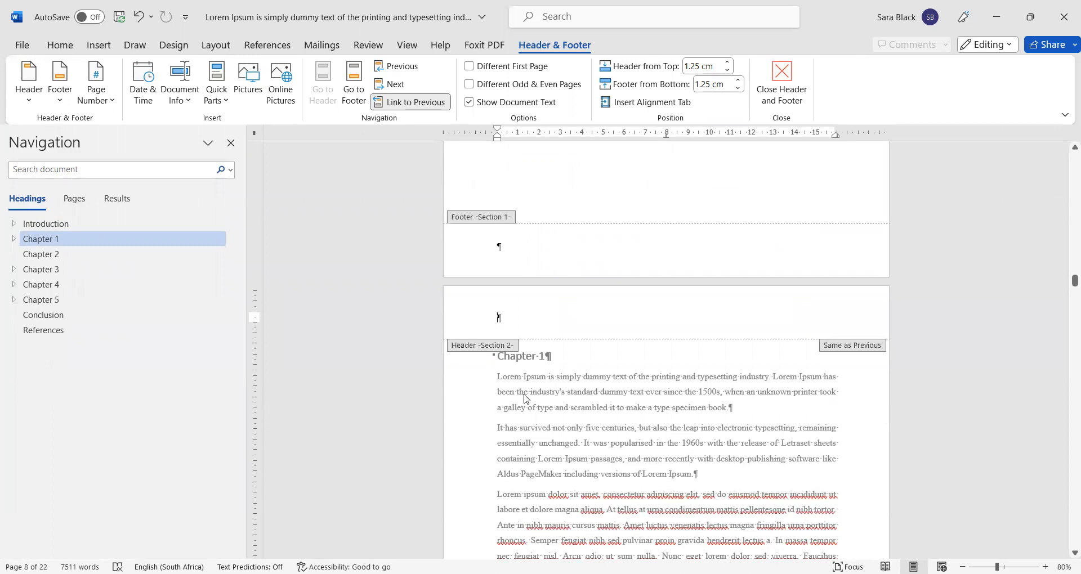
scroll(543, 306, up, 2)
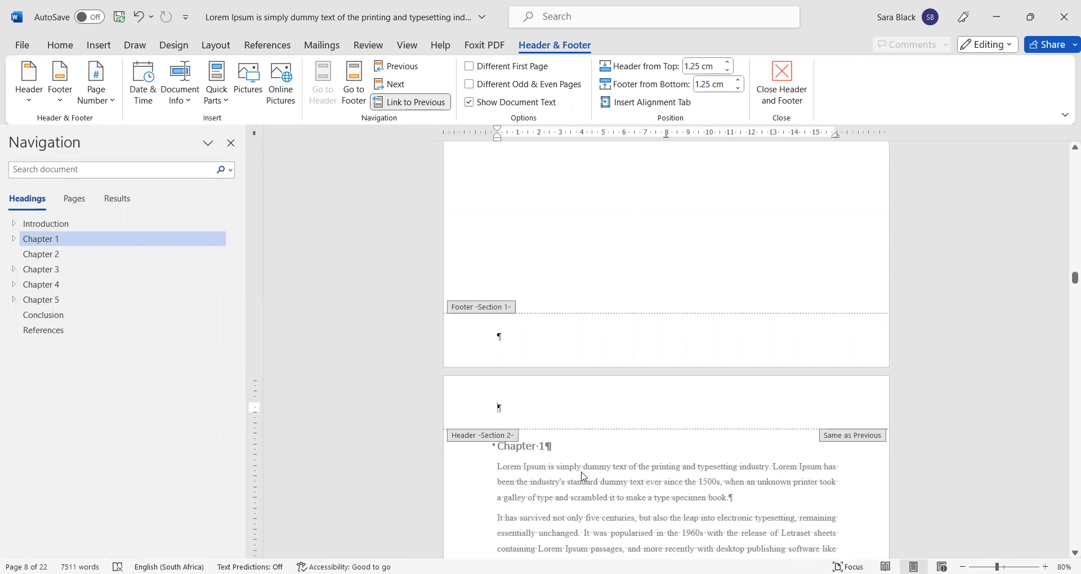
scroll(570, 474, down, 4)
scroll(568, 473, up, 4)
Undo the paragraph added before the section break and close the header and footer view.
key(ctrl+z)
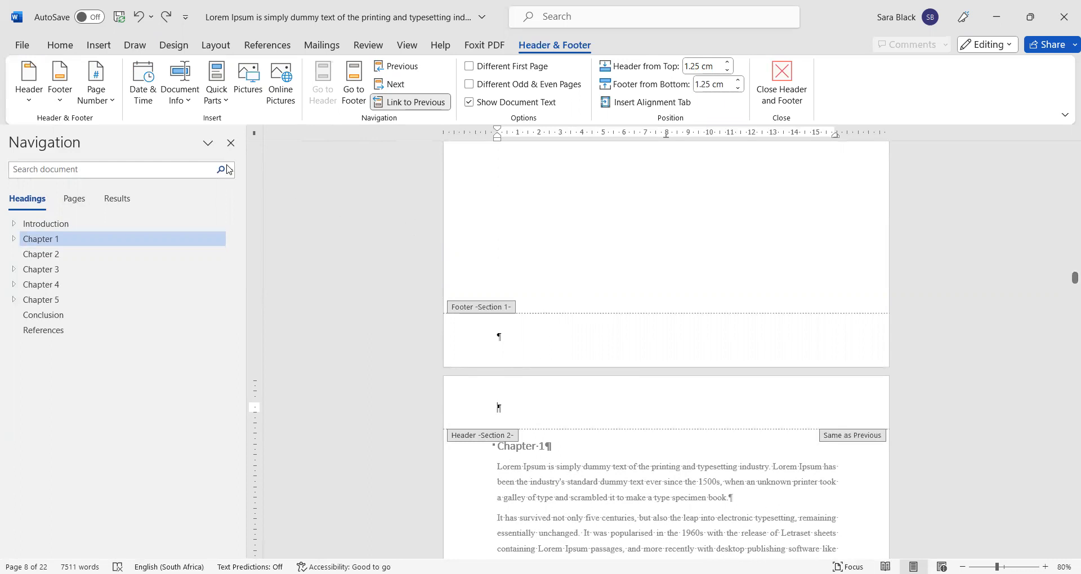
scroll(697, 289, up, 3)
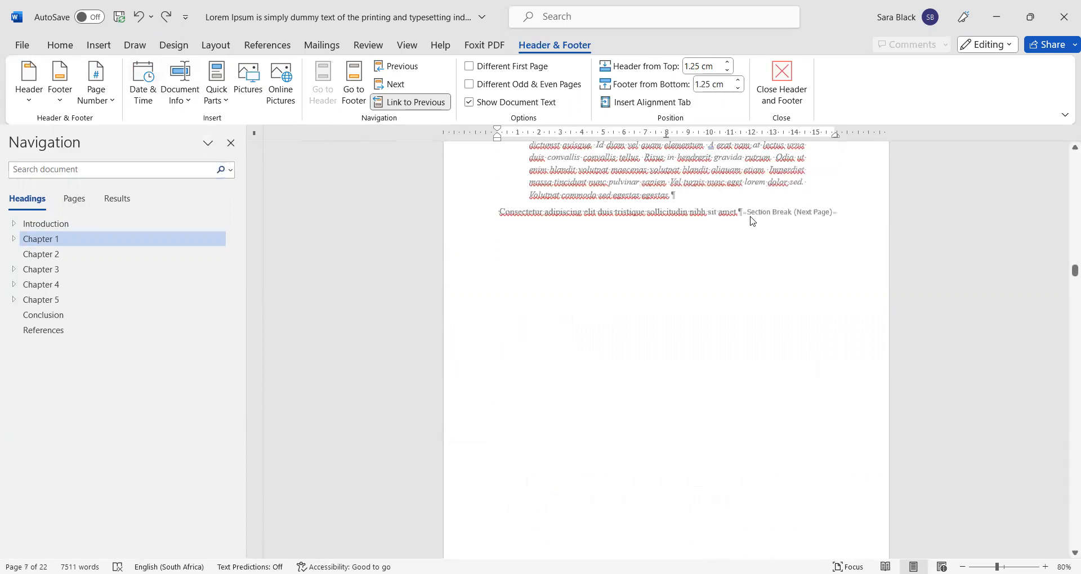
click(781, 80)
Try to delete the section break at the end of the last Introduction paragraph, and undo the deletion.
click(726, 214)
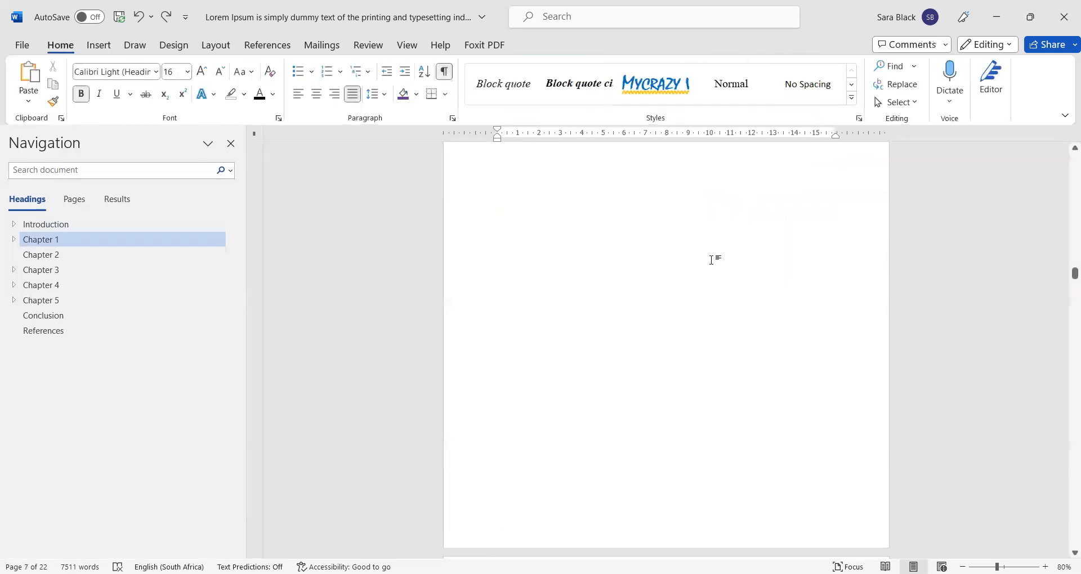
key(Delete)
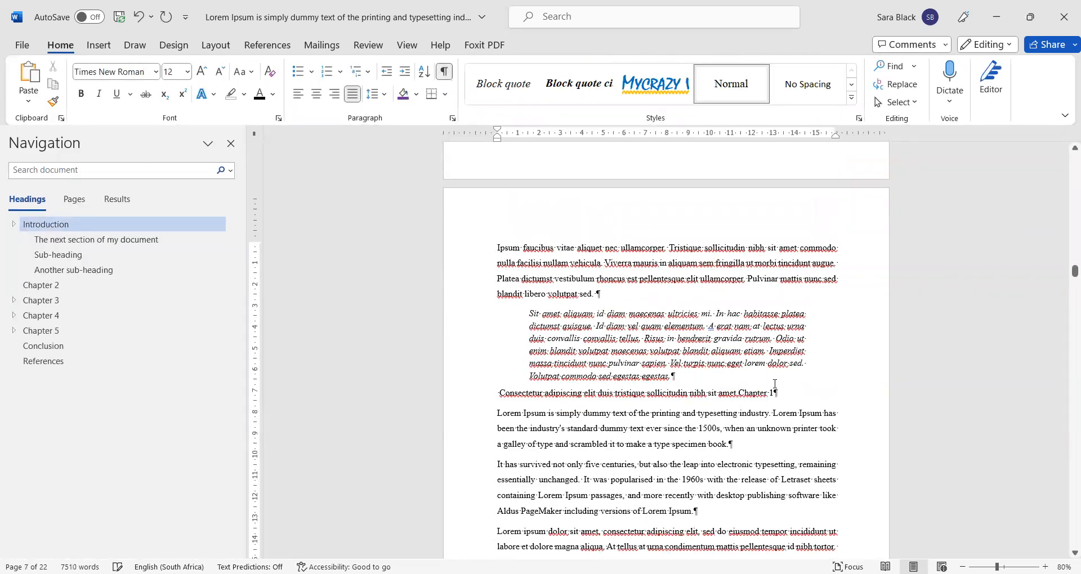
key(ctrl+z)
Delete the section break before Chapter 1, put the chapter title back on its own line and apply the Heading 1 style.
key(Right)
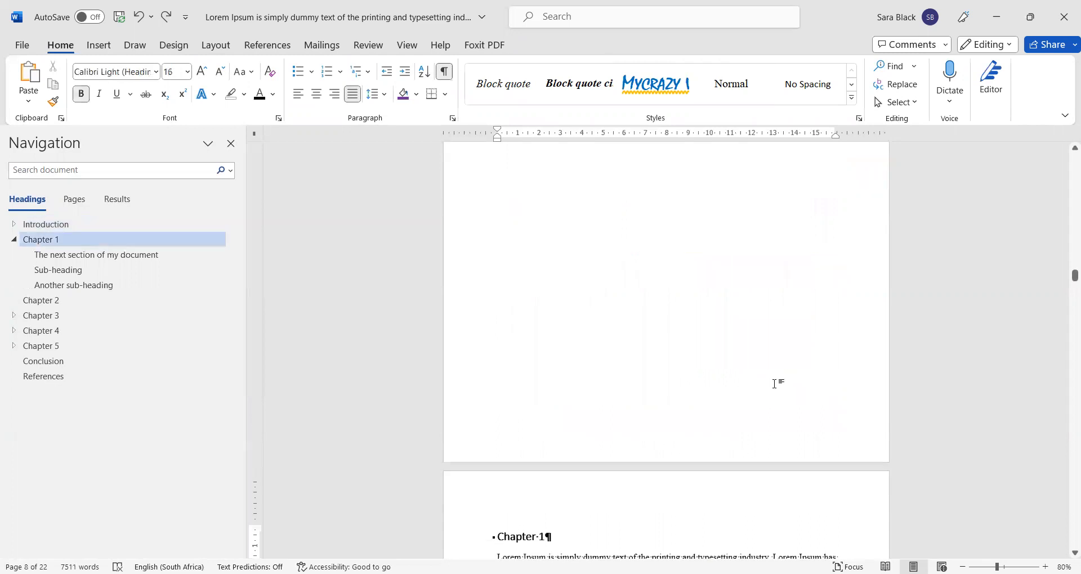
key(Left)
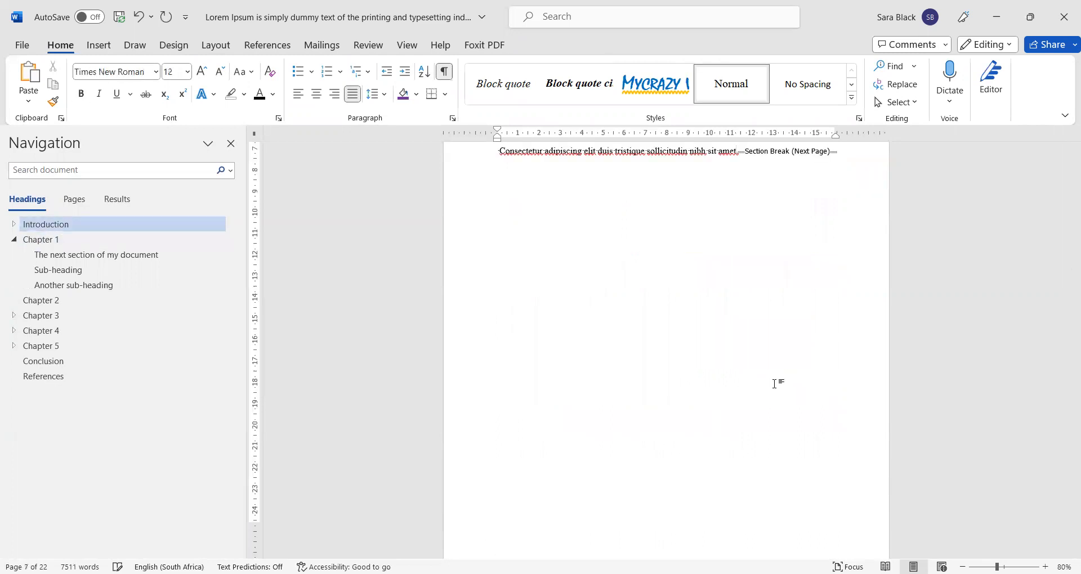
key(Right)
key(Left)
key(Right)
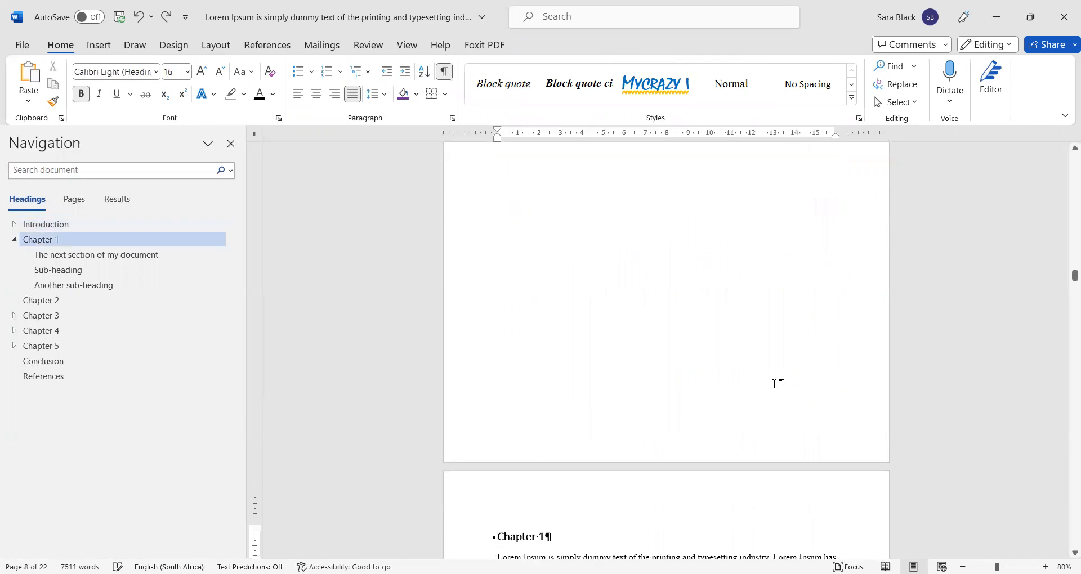
key(Left)
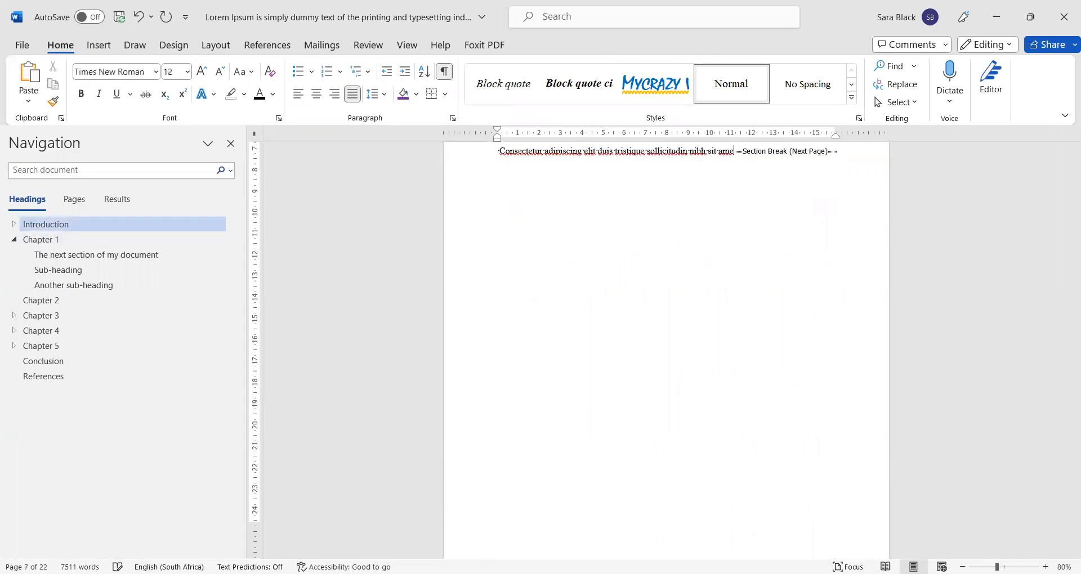
key(shift+Right)
key(Delete)
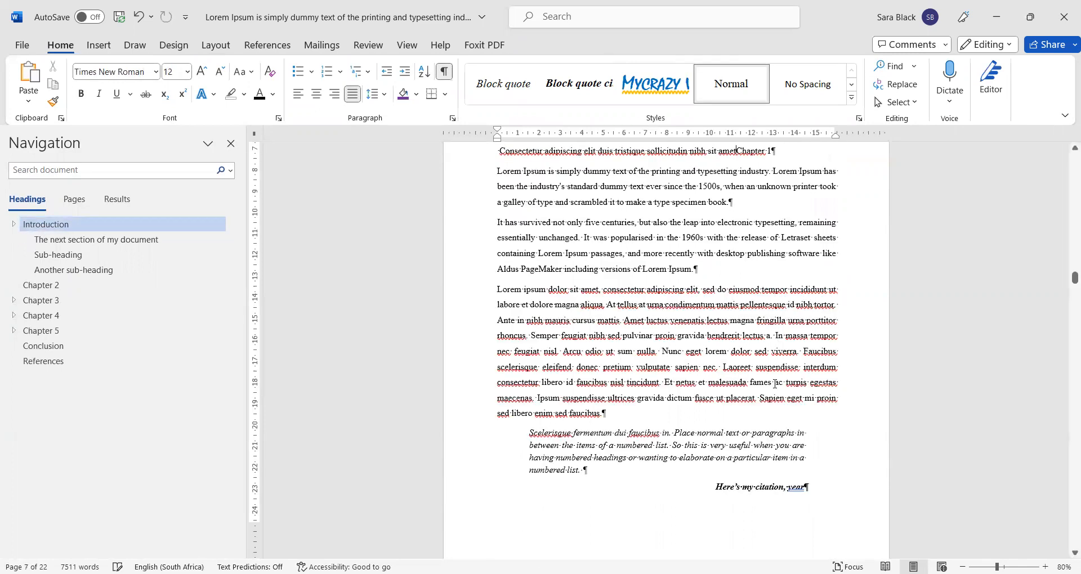
click(851, 84)
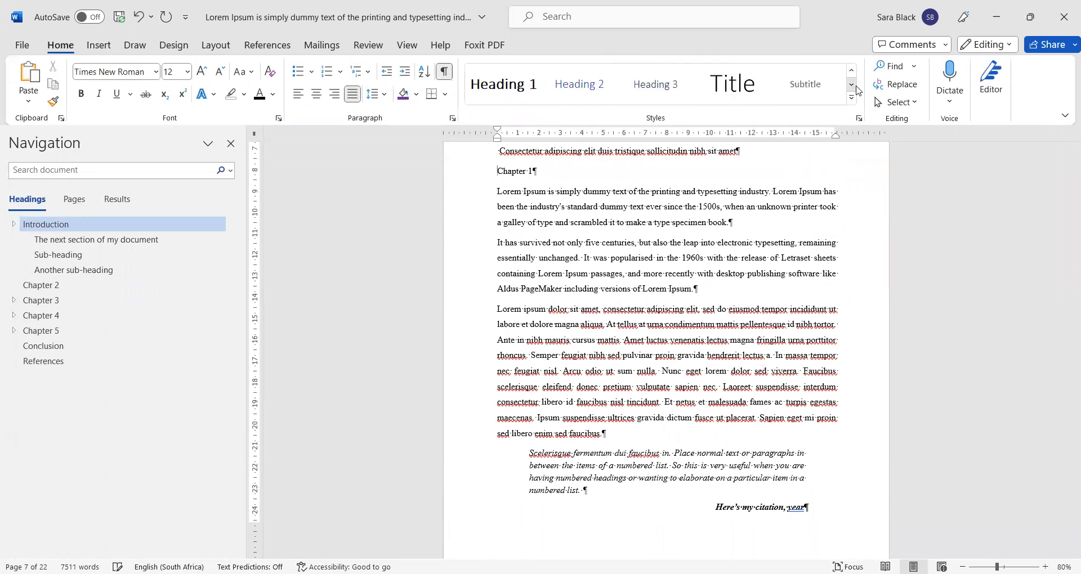
click(532, 85)
Turn on Page break before in the Heading 1 style's pagination settings, then clear it again and close the style settings.
scroll(667, 292, up, 4)
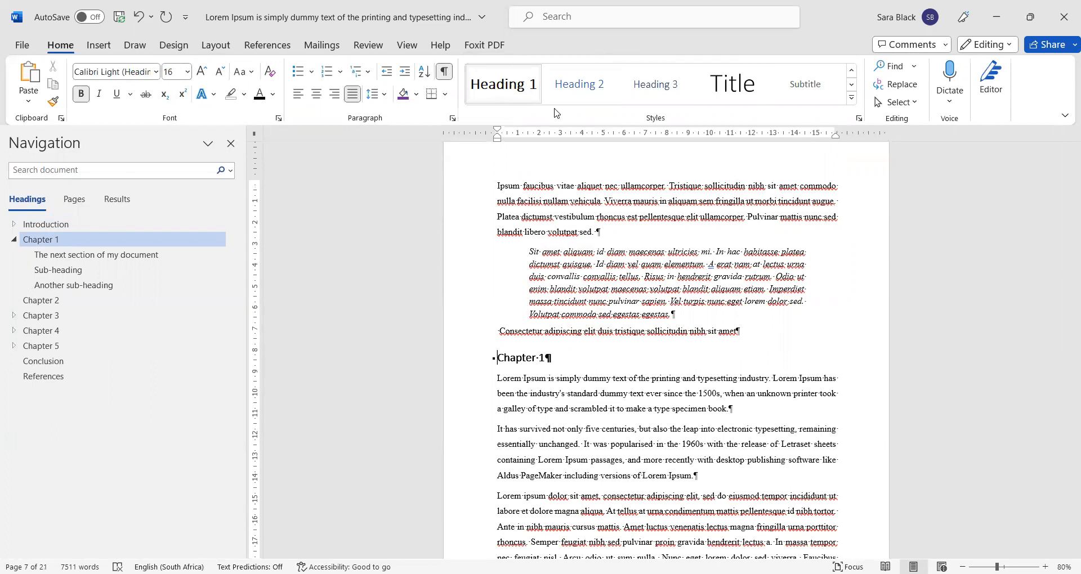
right_click(511, 82)
click(552, 109)
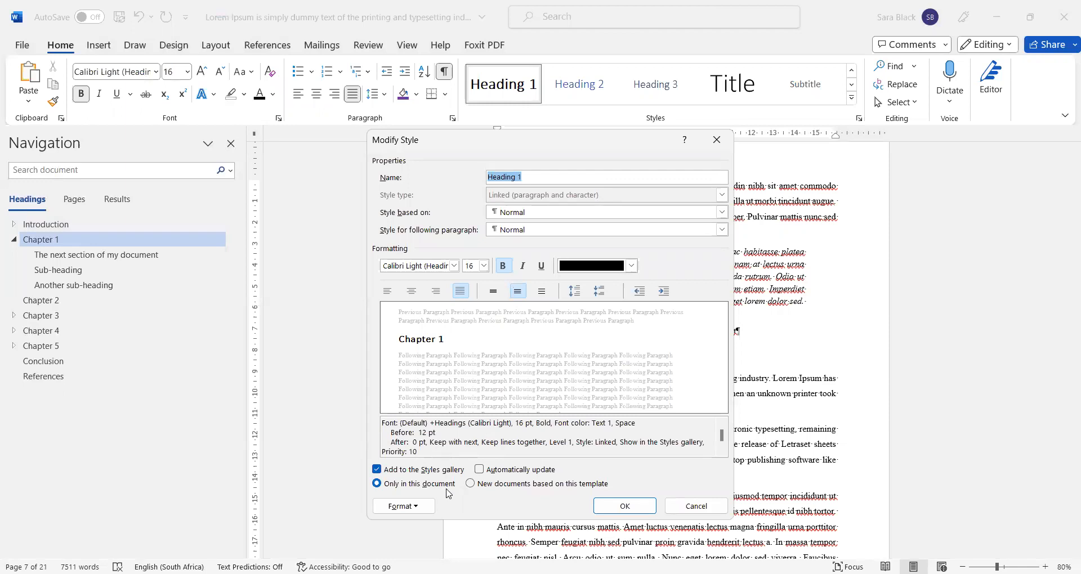
click(417, 506)
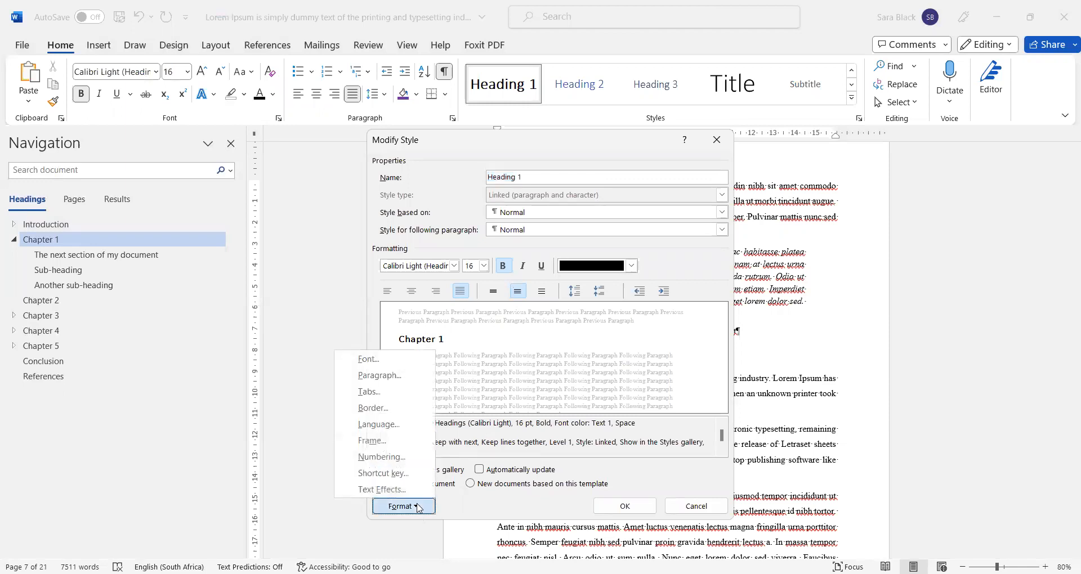
click(394, 375)
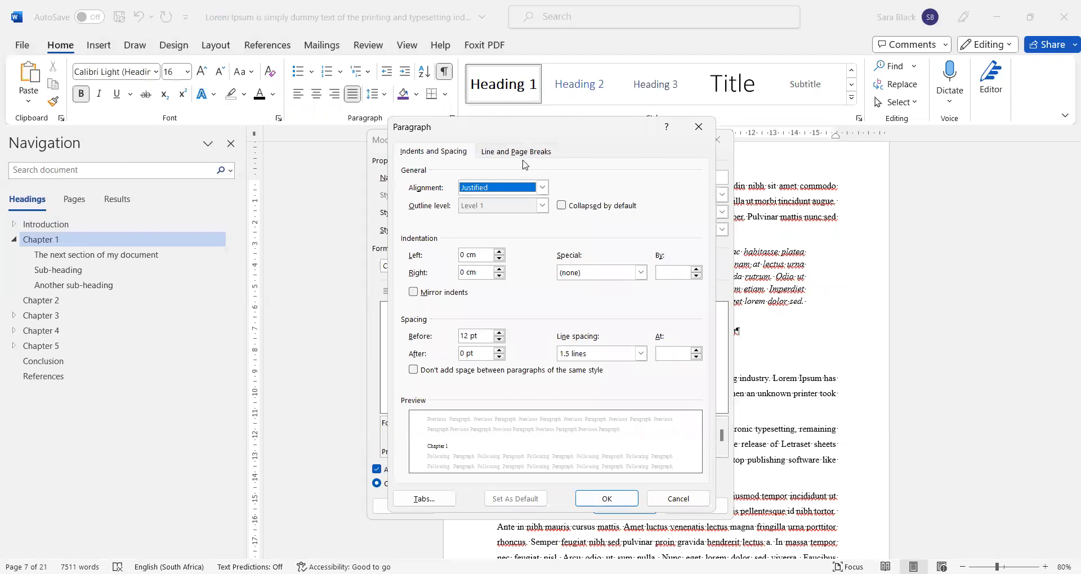
click(523, 157)
click(462, 228)
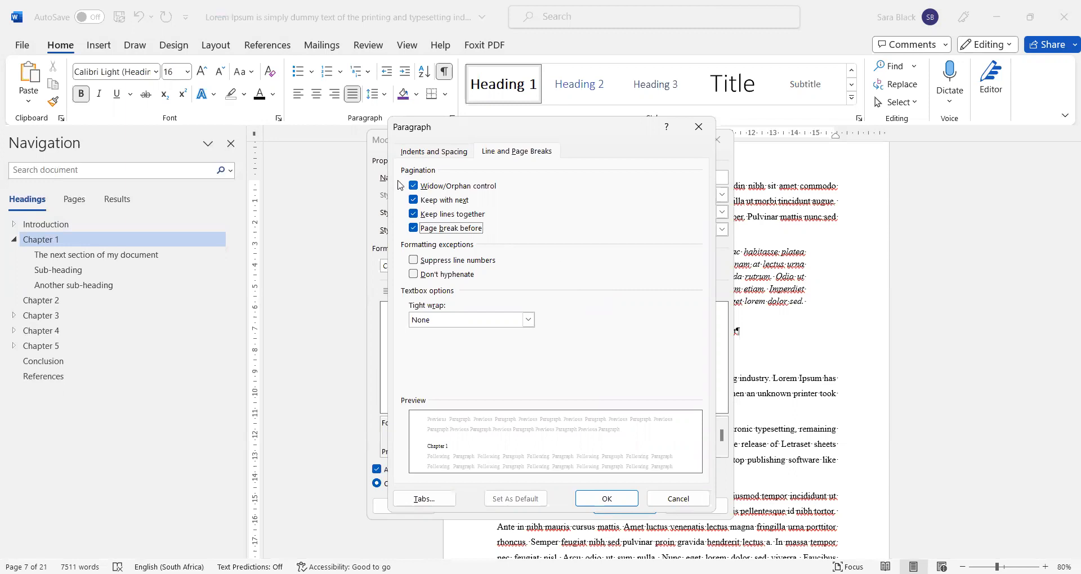
click(466, 232)
click(606, 498)
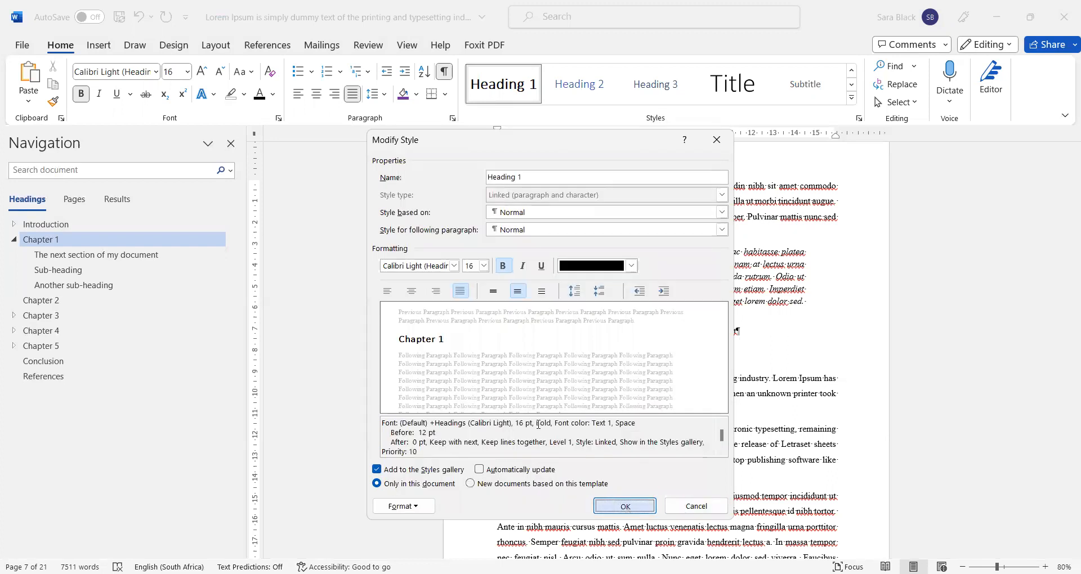
click(613, 499)
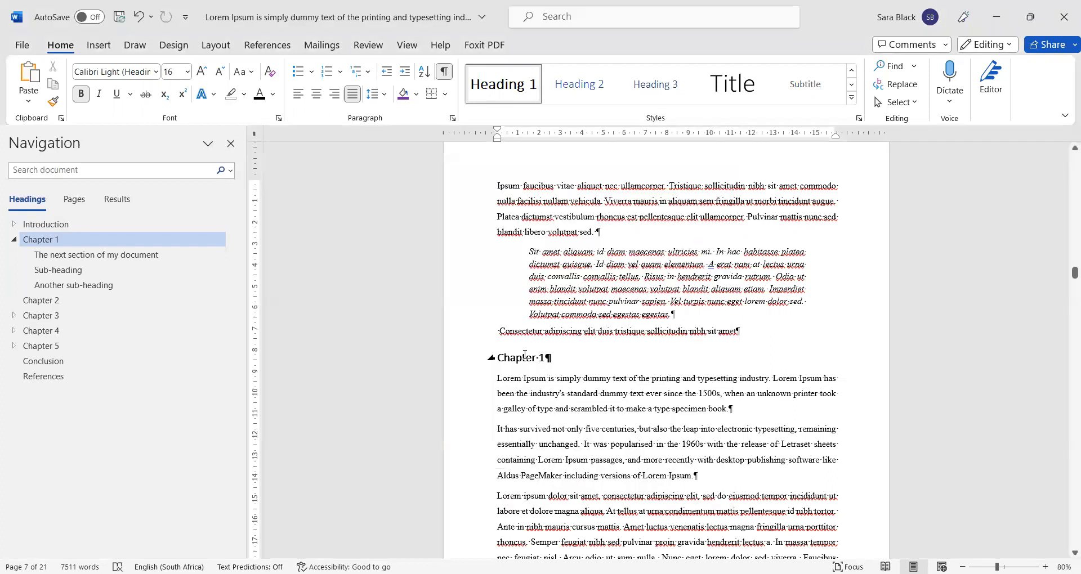
Insert a Next Page section break before the Chapter 1 heading.
click(216, 47)
click(207, 70)
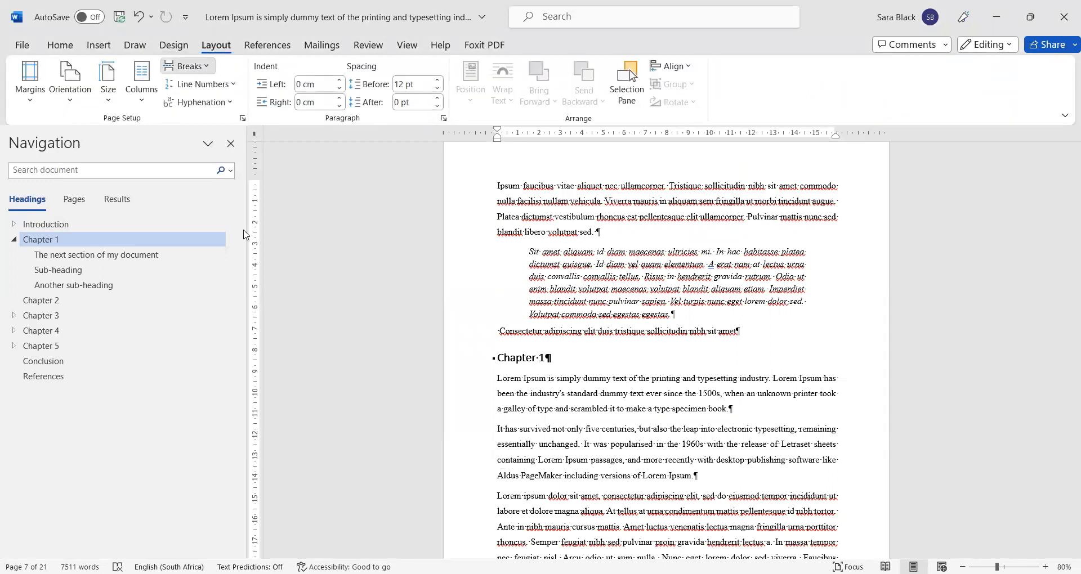
click(245, 276)
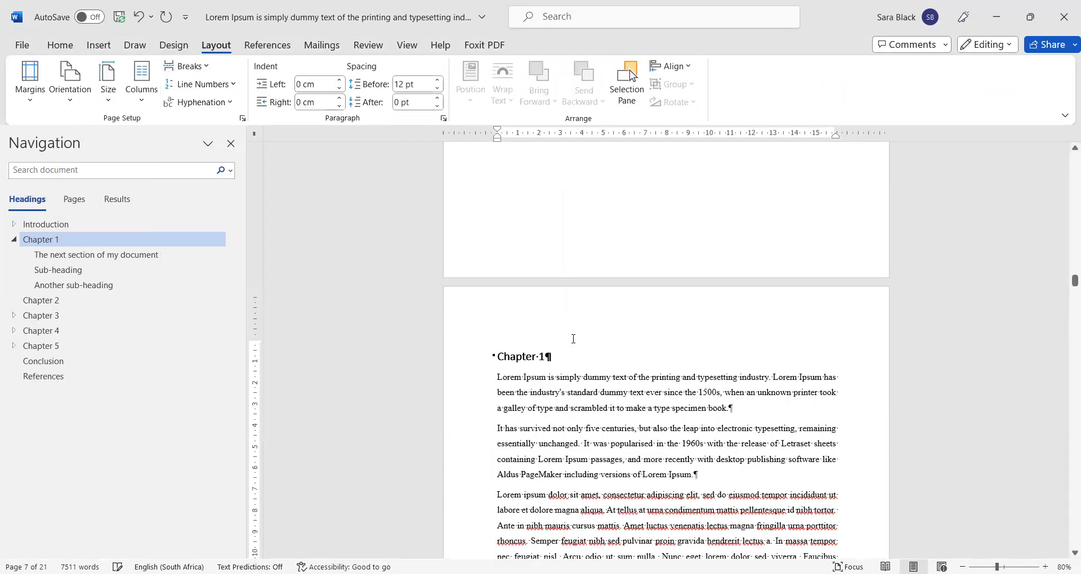
Go to the Chapter 2 heading and insert a Next Page section break before it.
click(73, 302)
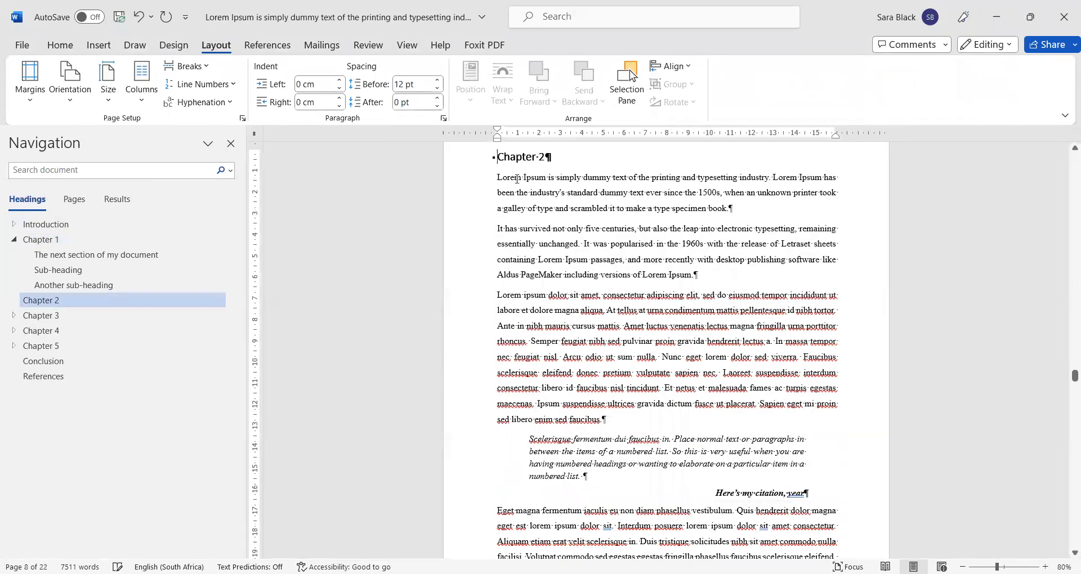
scroll(524, 184, up, 3)
scroll(572, 273, up, 3)
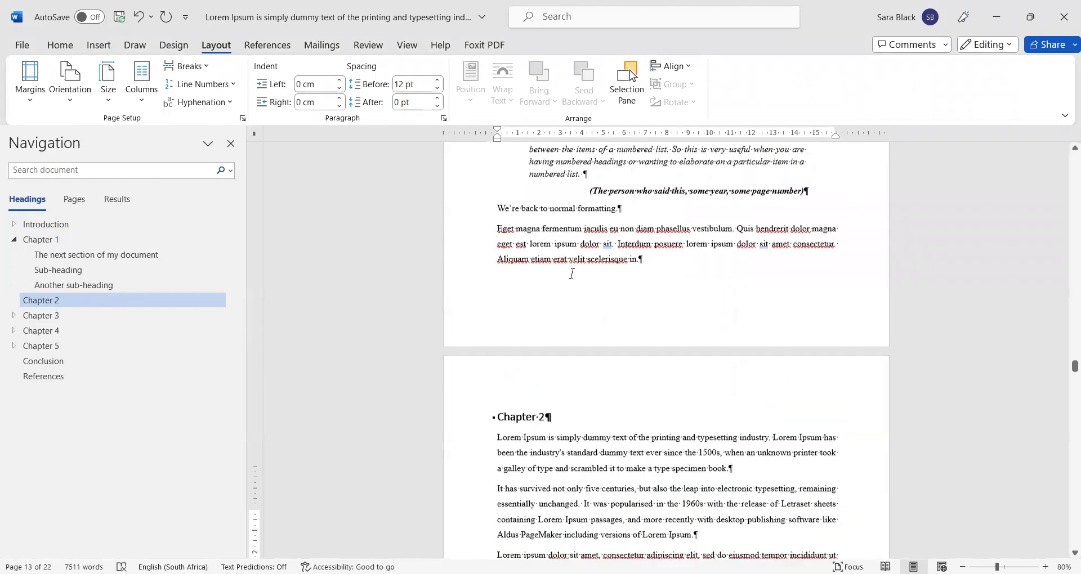
click(645, 337)
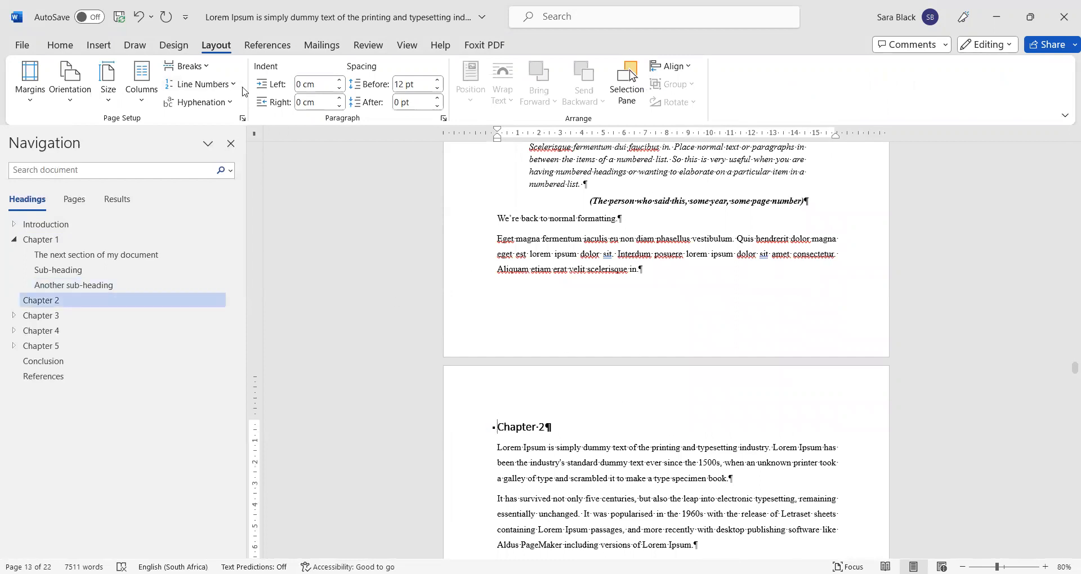
click(187, 66)
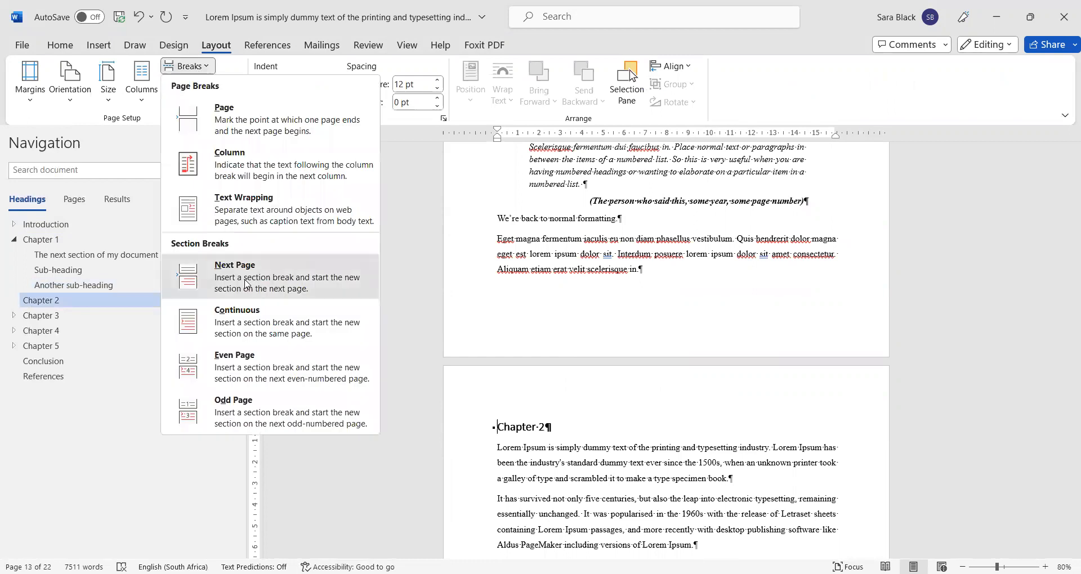
click(217, 275)
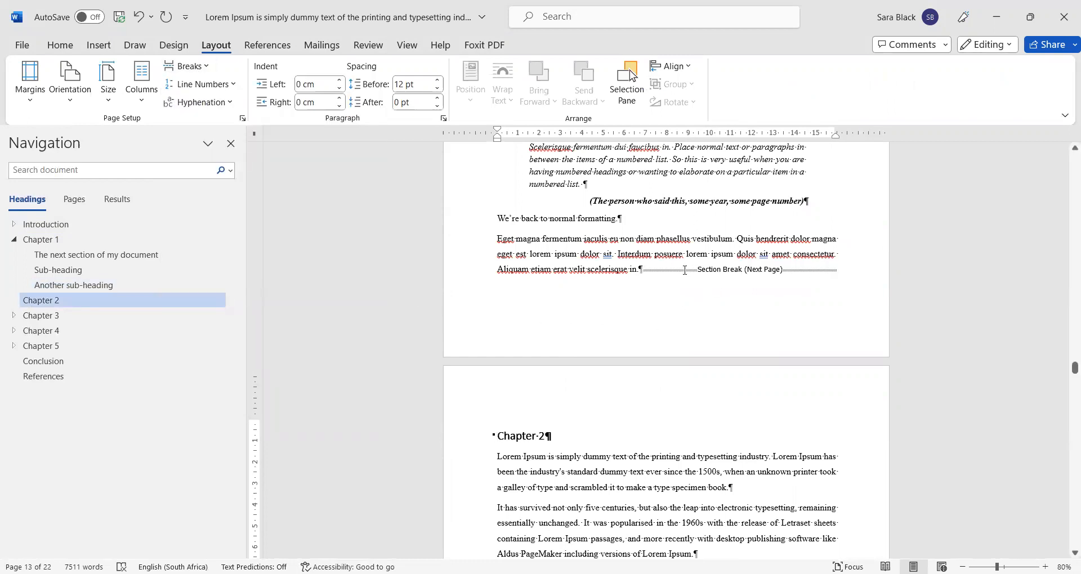
Select just the section break marker after the last paragraph before Chapter 2 to inspect it.
click(648, 269)
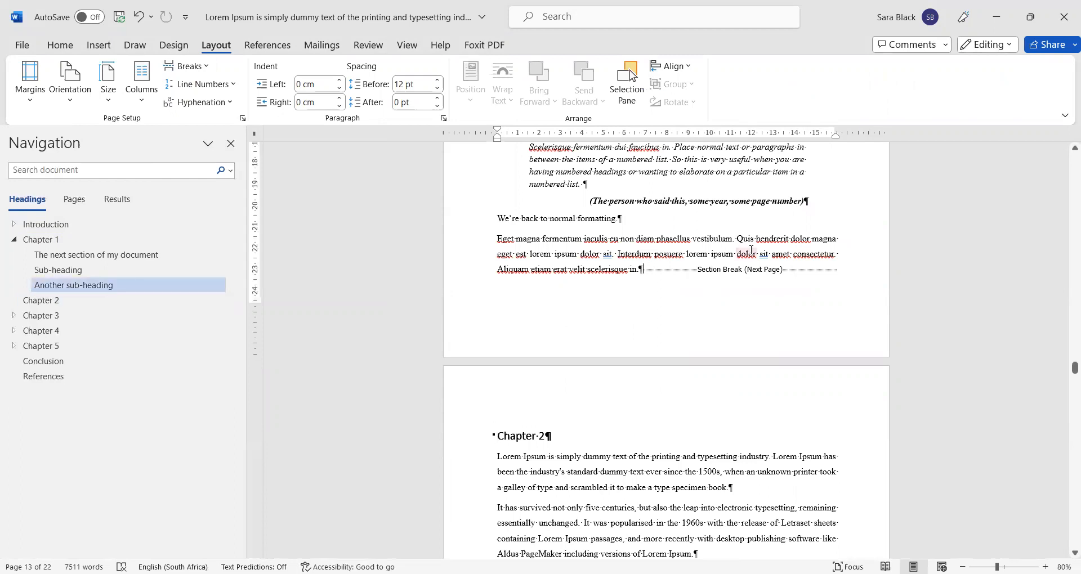
key(shift+Down)
key(shift+Left)
key(shift+Left)
key(shift+Left)
key(shift+Left)
key(shift+Left)
key(shift+Left)
key(shift+Left)
key(shift+Left)
key(shift+Left)
key(shift+Left)
key(shift+Left)
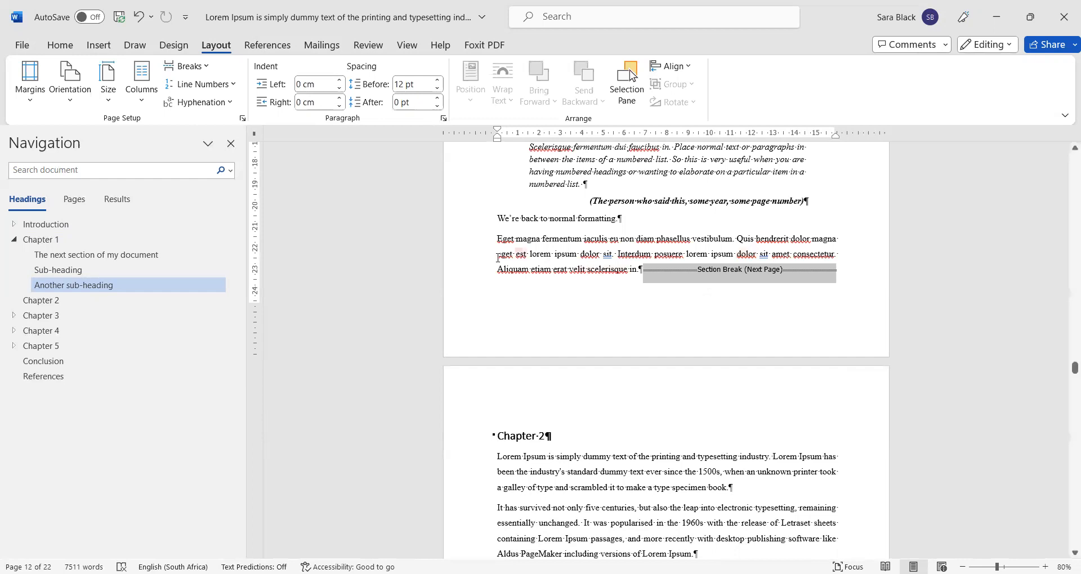
Go to the Chapter 3 heading and insert a Next Page section break before it.
click(58, 318)
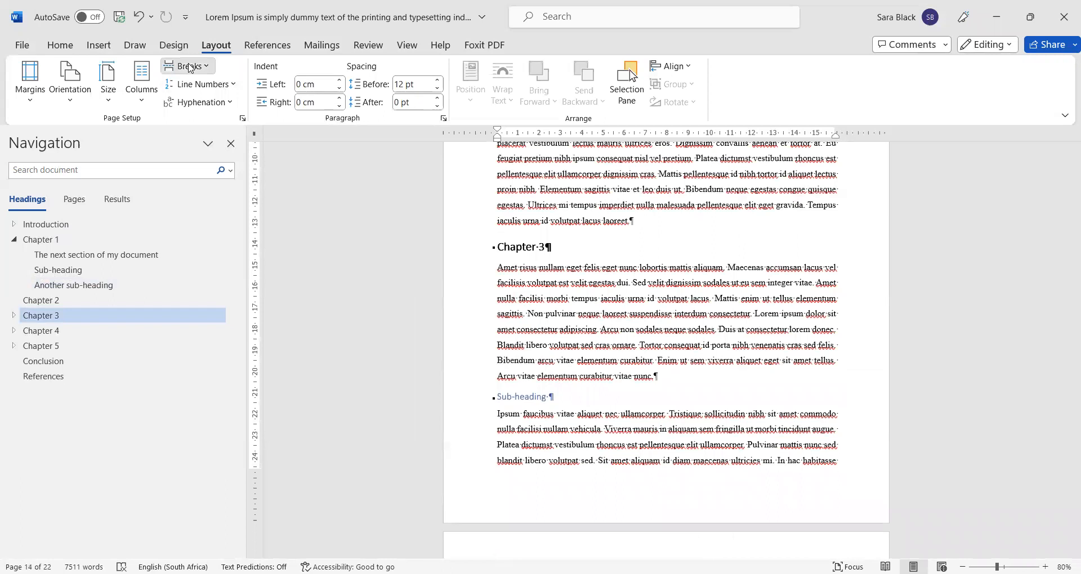
click(186, 66)
click(286, 285)
scroll(560, 355, down, 5)
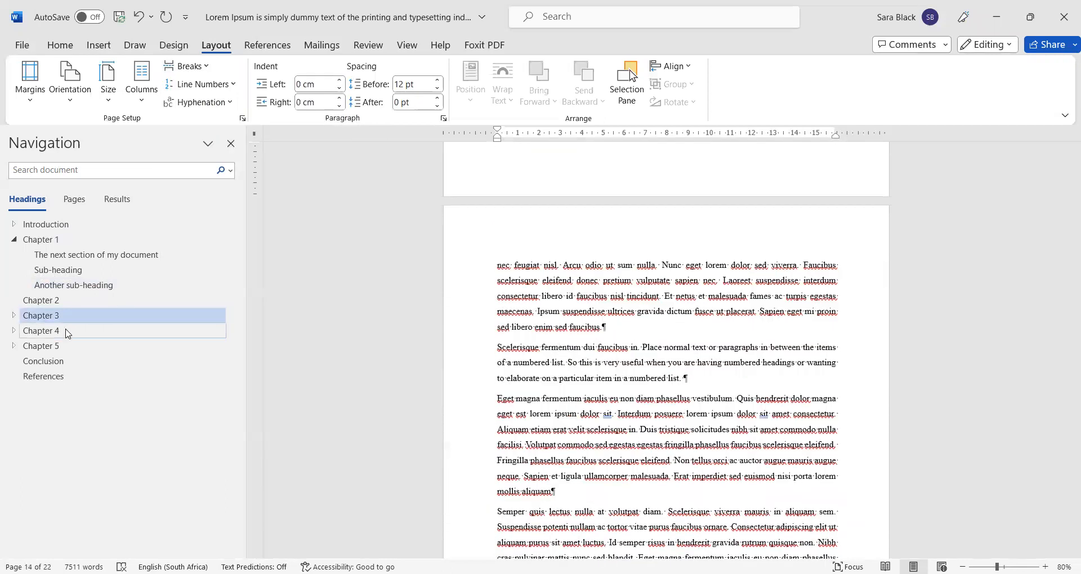
Go to the Chapter 4 heading and insert a Next Page section break before it.
click(67, 331)
scroll(593, 297, up, 2)
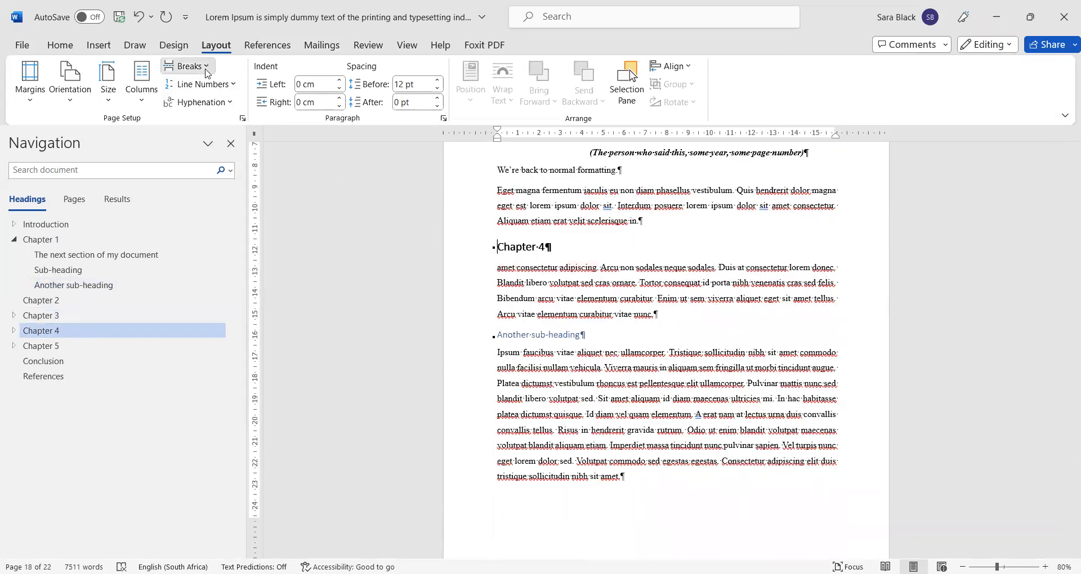
click(186, 66)
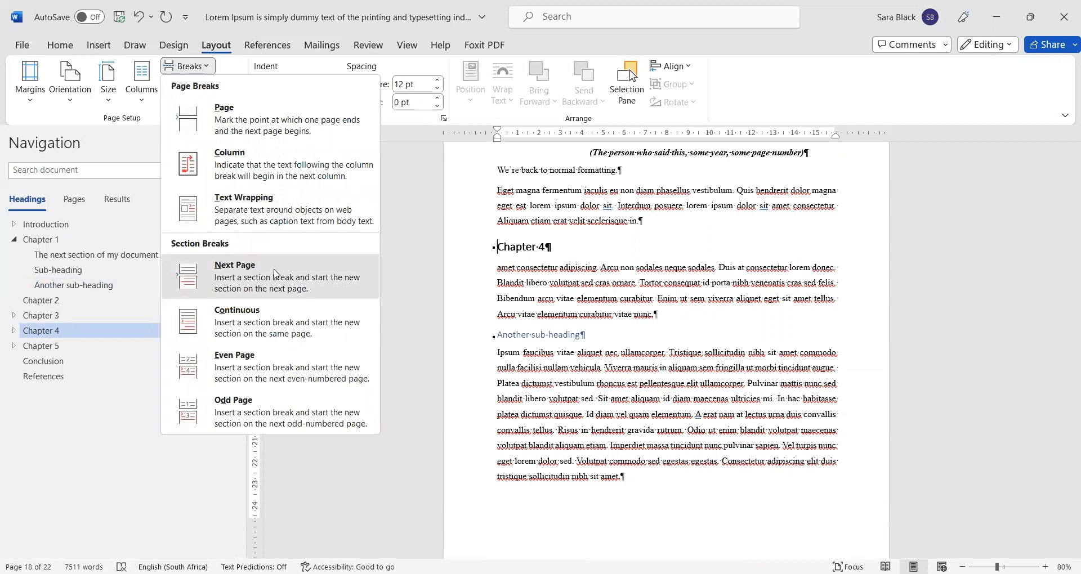
click(278, 273)
scroll(634, 293, down, 4)
click(96, 331)
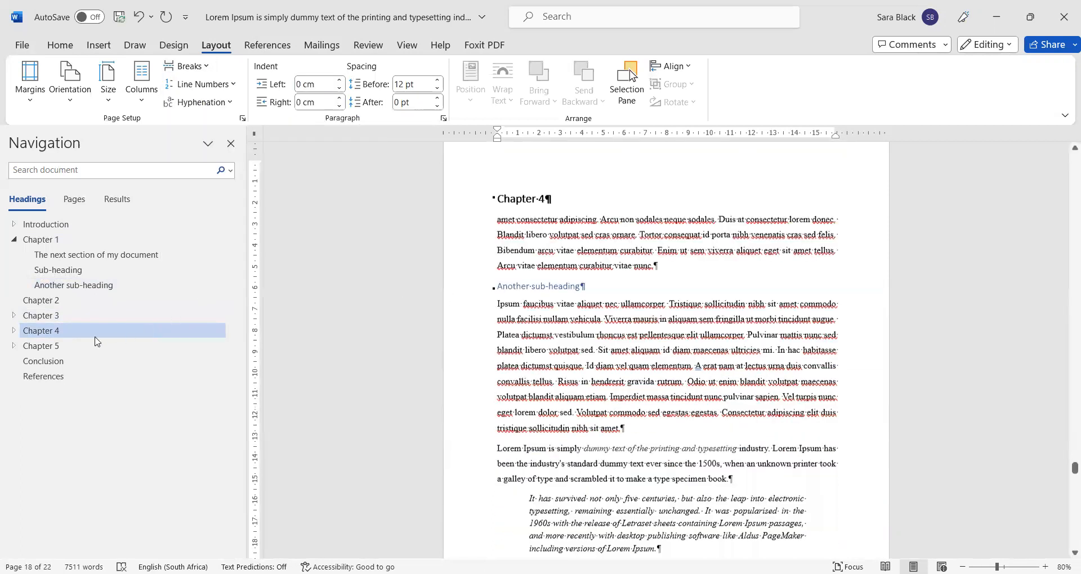
Go to the Chapter 5 heading and insert a Next Page section break before it.
click(77, 345)
scroll(570, 210, down, 2)
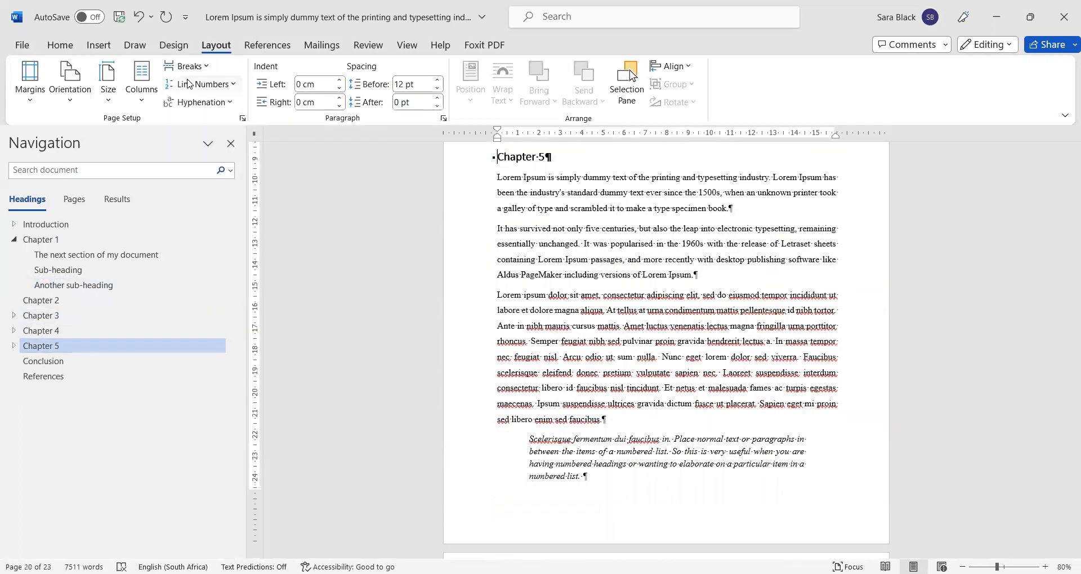
click(192, 67)
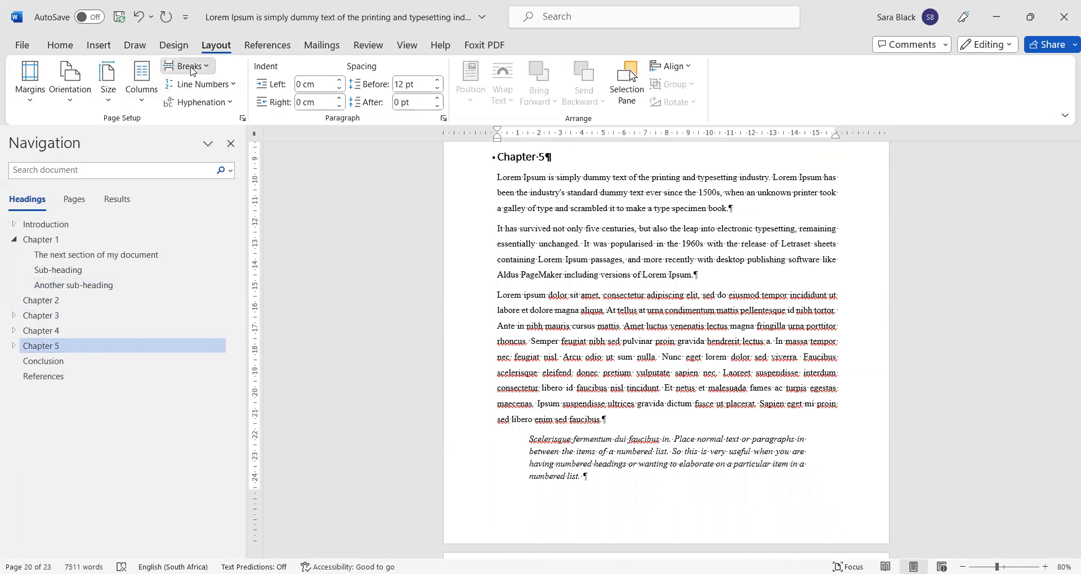
click(246, 276)
Insert Next Page section breaks before the Conclusion heading and the References heading.
click(97, 367)
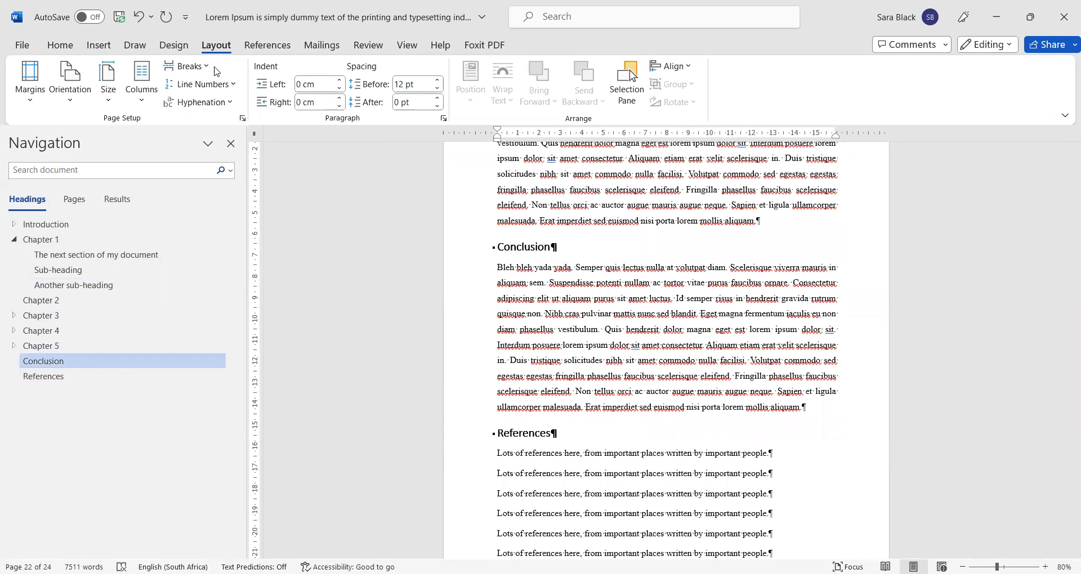
click(188, 66)
click(231, 262)
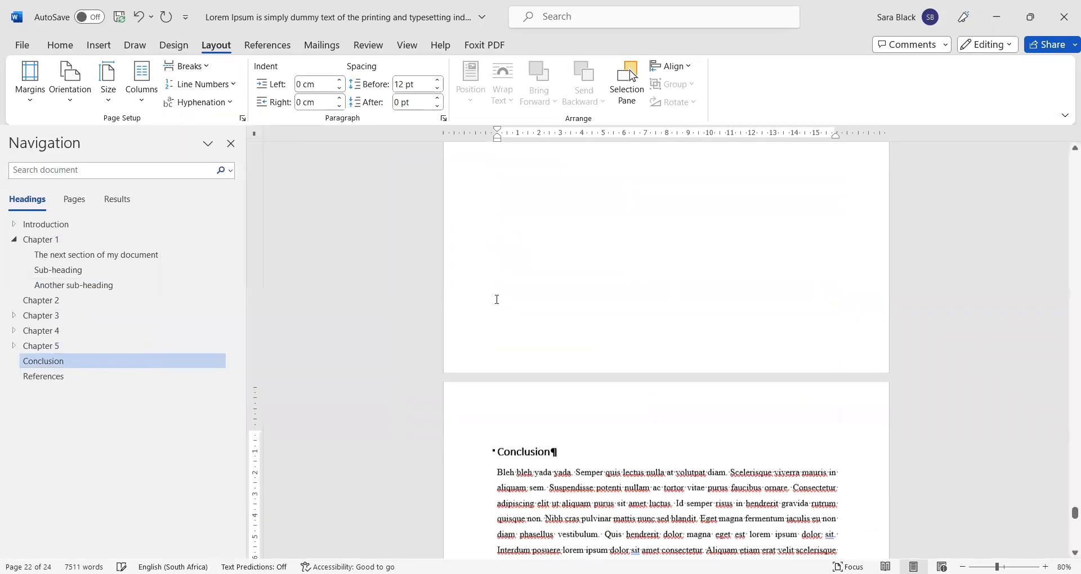
scroll(495, 293, down, 10)
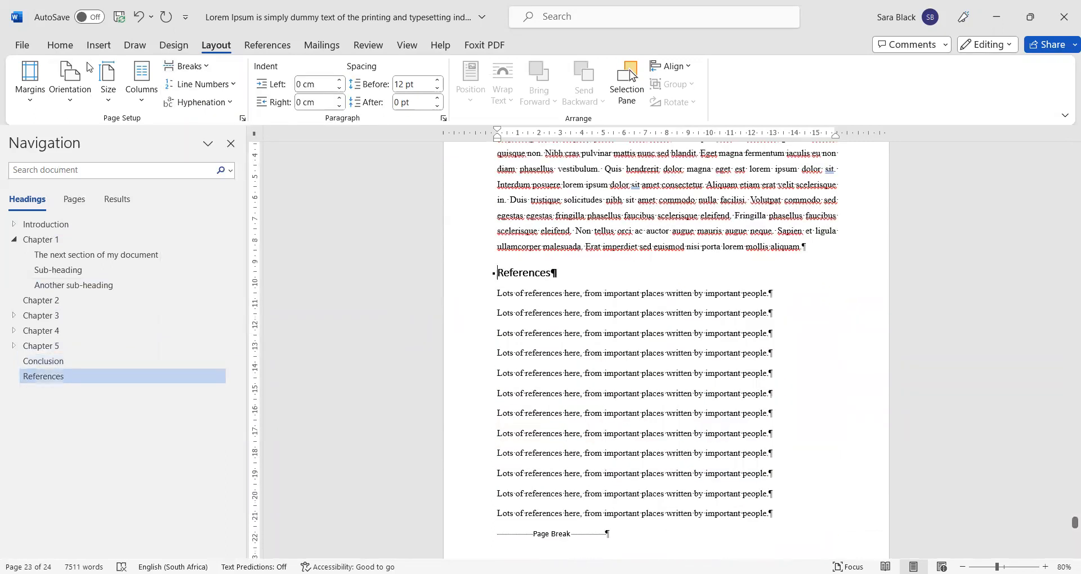
click(203, 69)
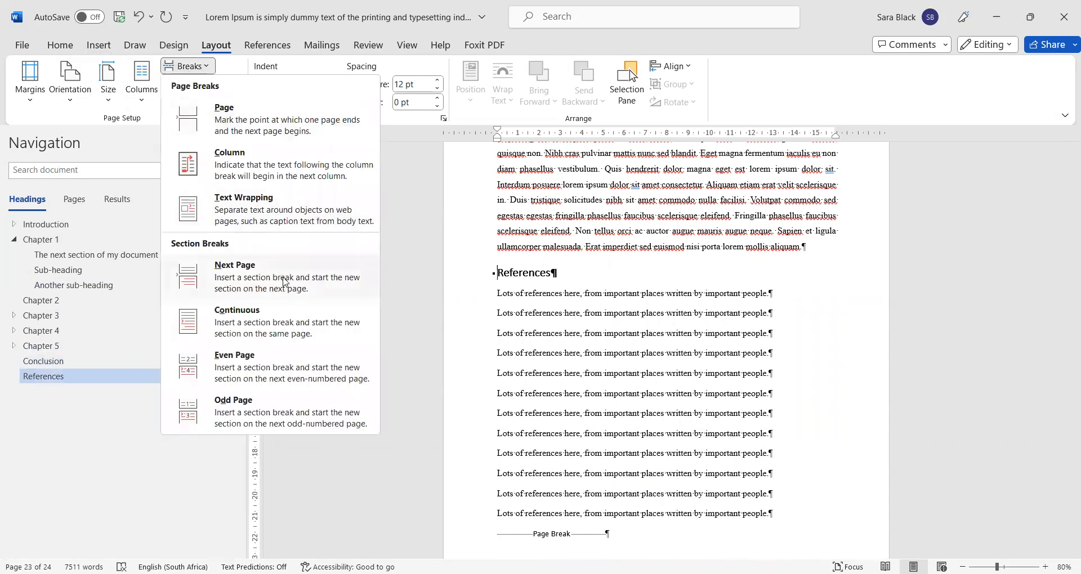
click(285, 281)
scroll(596, 439, down, 5)
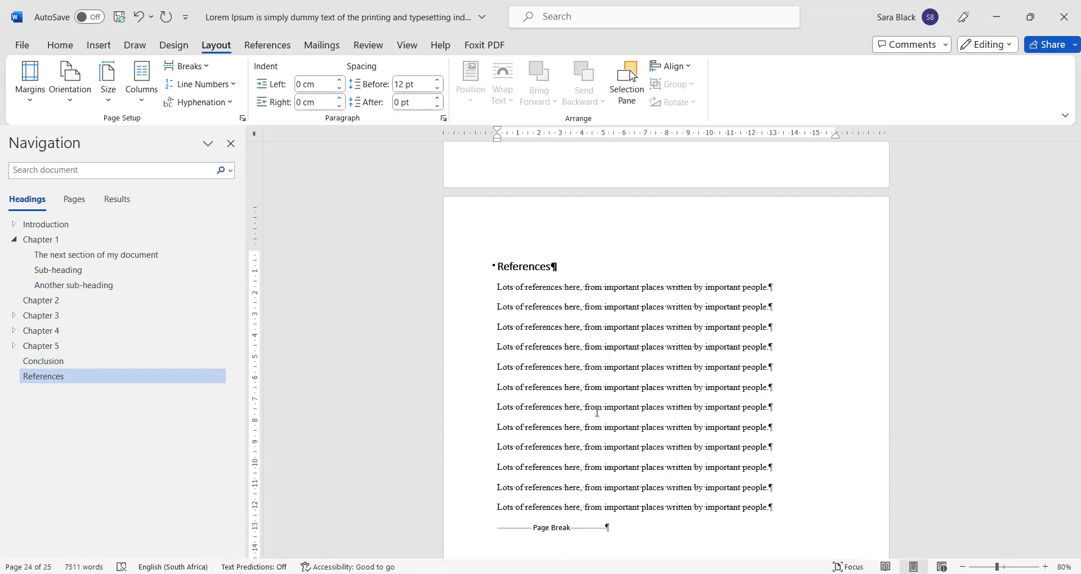
Open the header of the References page and check the section labels on either side of the break after Conclusion.
scroll(597, 411, up, 10)
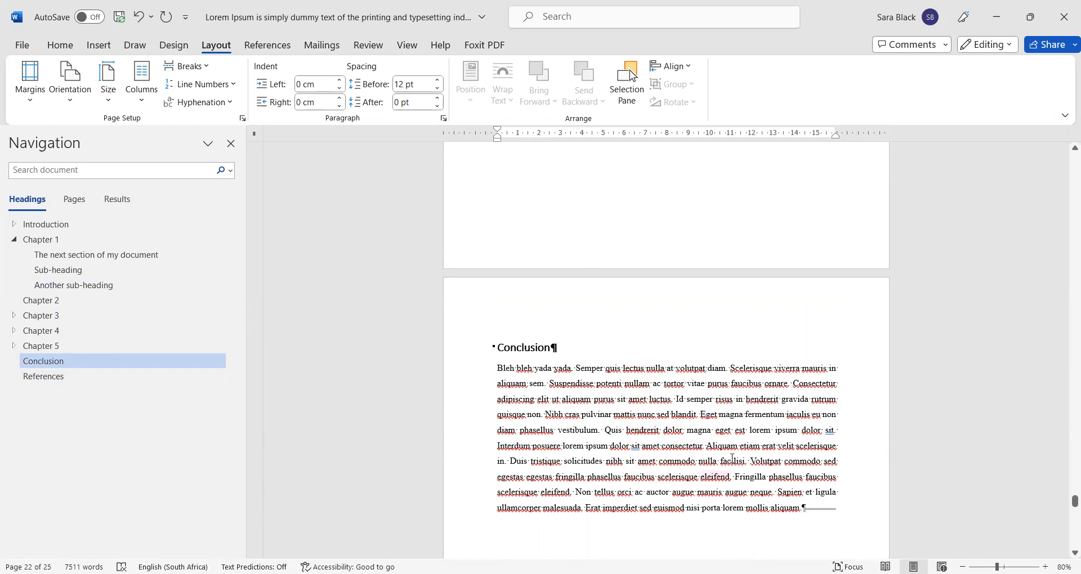
scroll(732, 457, down, 1)
scroll(736, 437, down, 8)
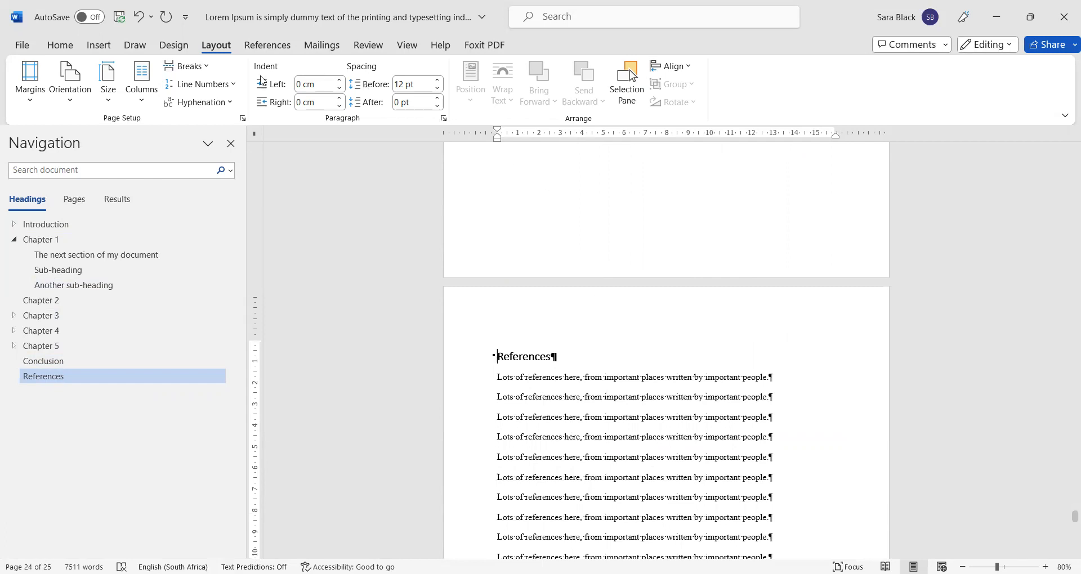
click(62, 49)
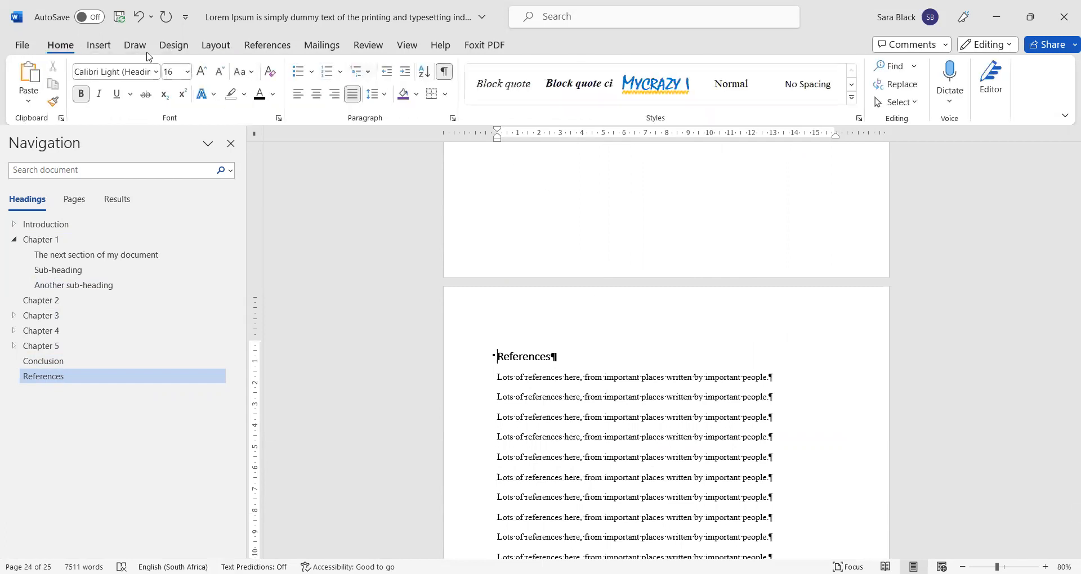
click(209, 47)
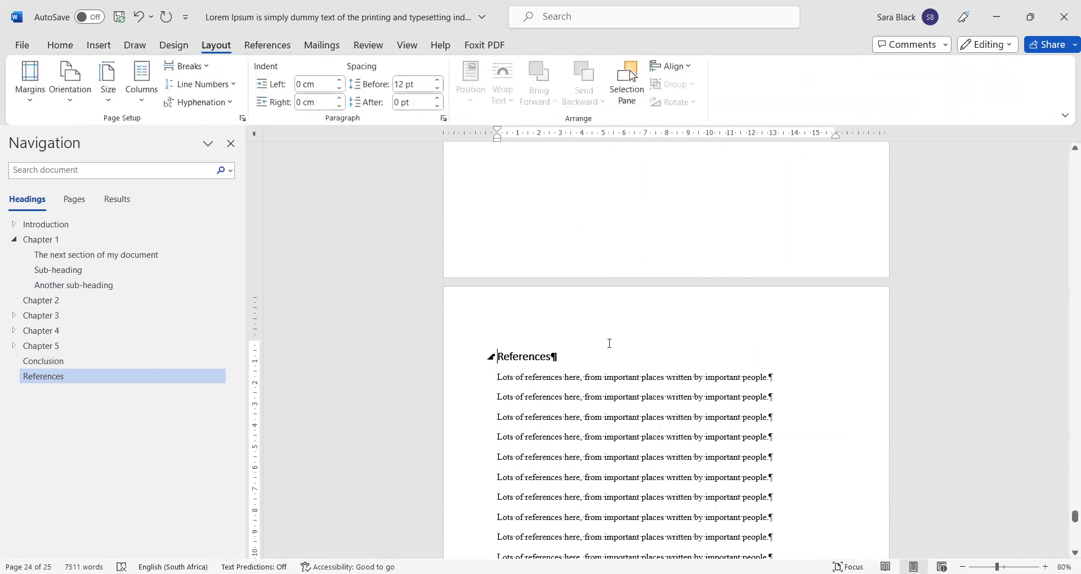
double_click(606, 314)
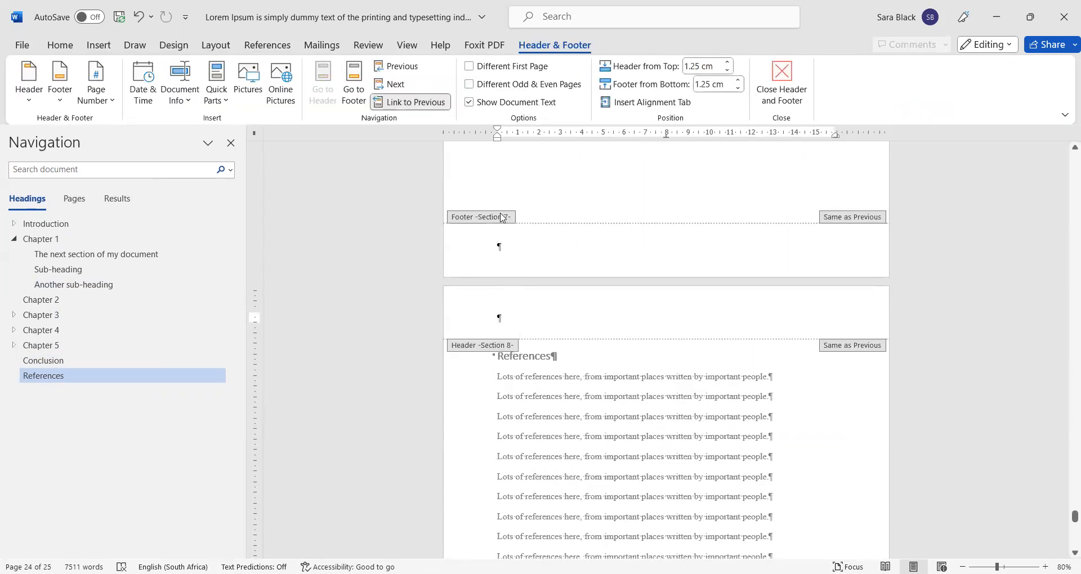
scroll(501, 219, up, 3)
scroll(506, 264, down, 5)
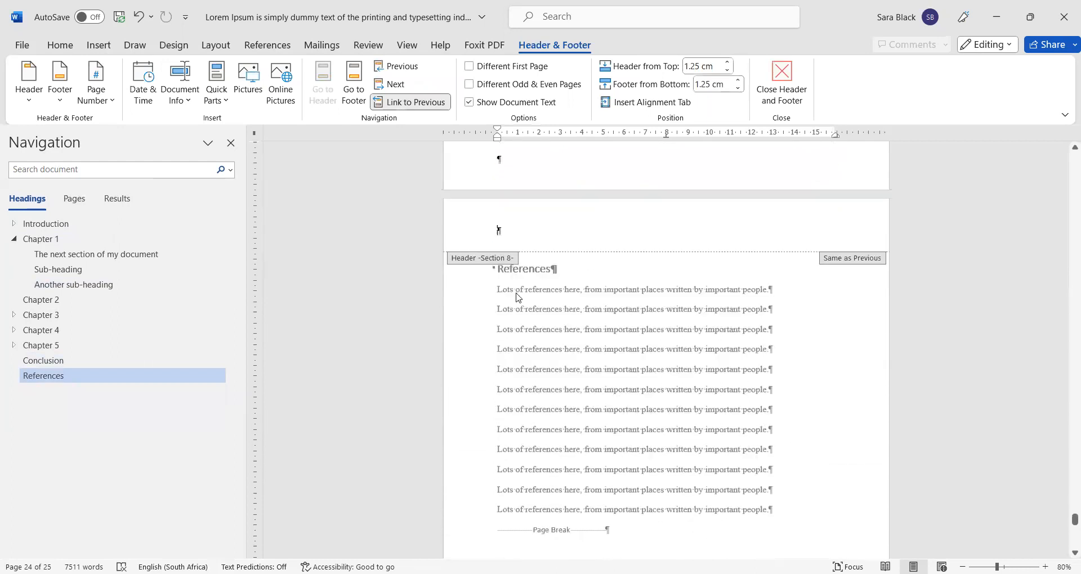
scroll(518, 297, down, 3)
scroll(509, 250, up, 3)
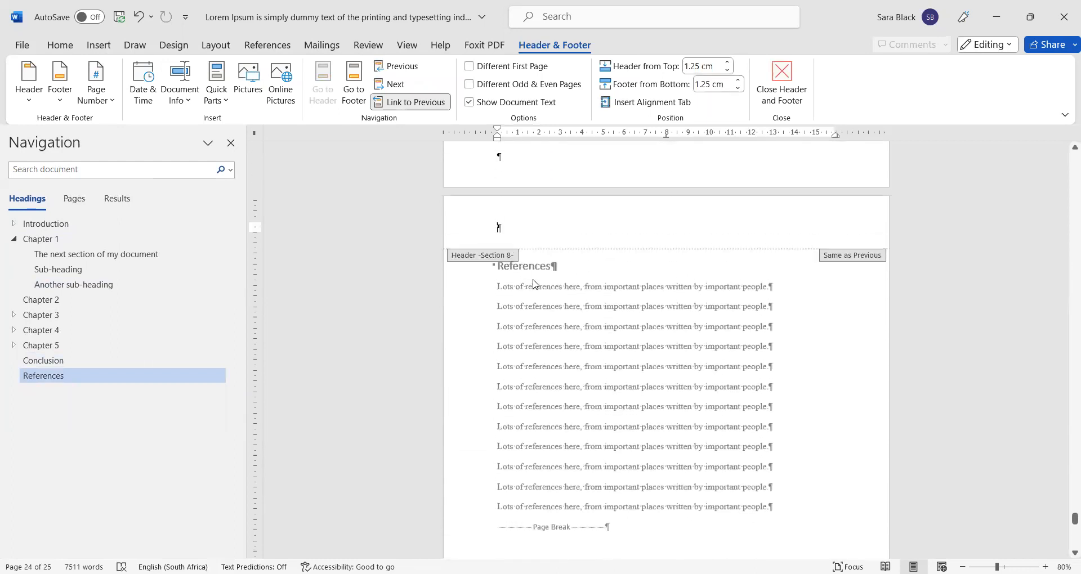
Close the header and apply the Narrow margin preset to the References section.
click(798, 70)
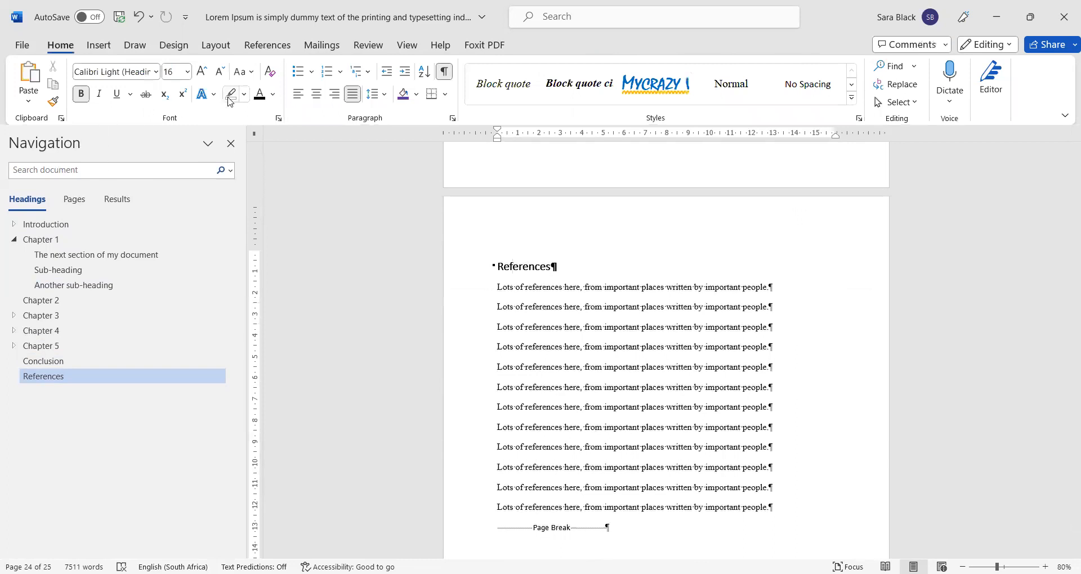
click(215, 45)
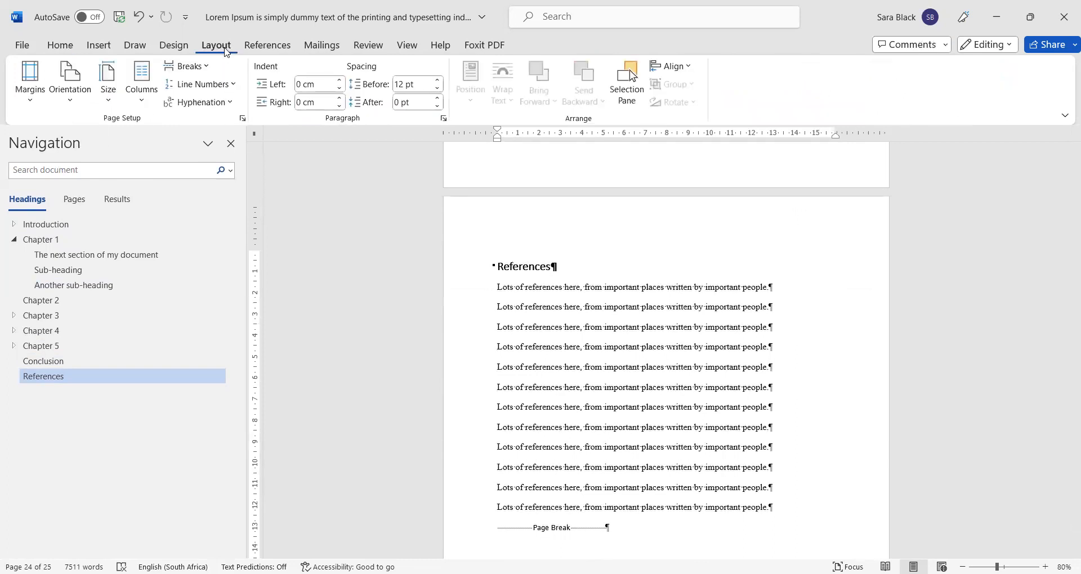
click(34, 103)
click(80, 244)
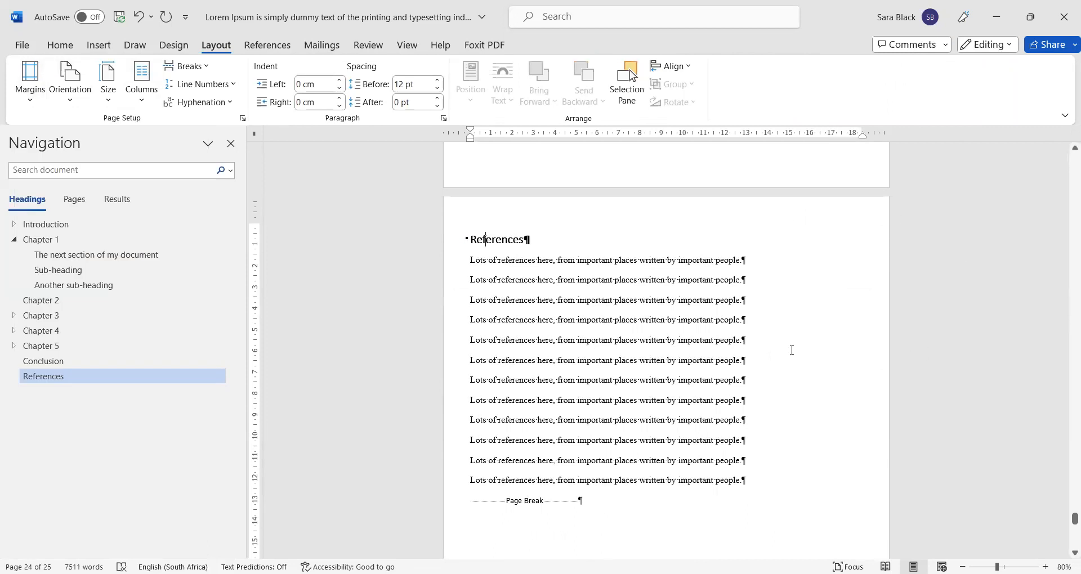
Compare the page margins of the Conclusion section with those of the References section.
scroll(791, 350, up, 10)
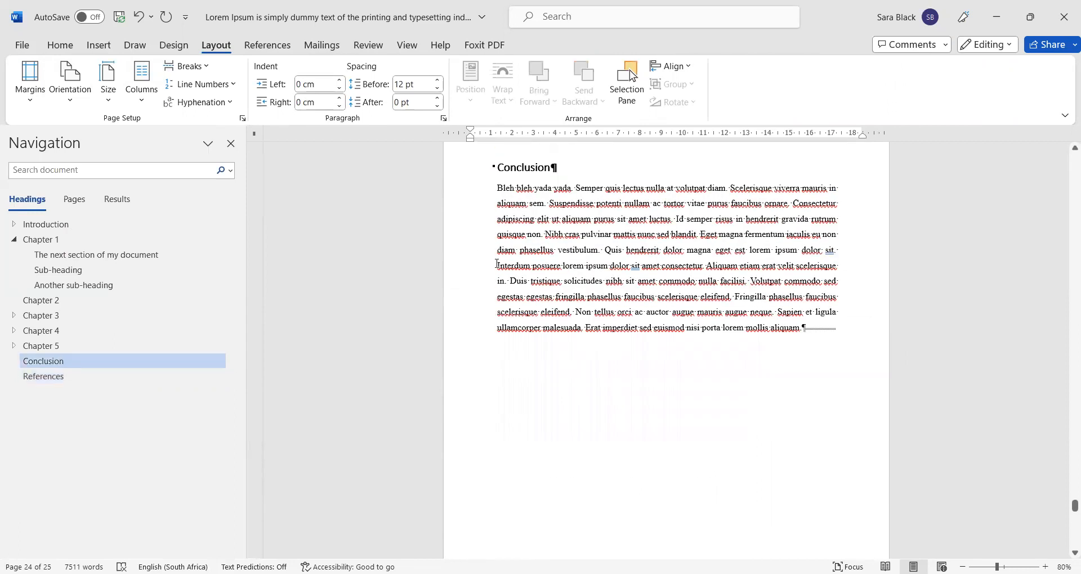
right_click(541, 232)
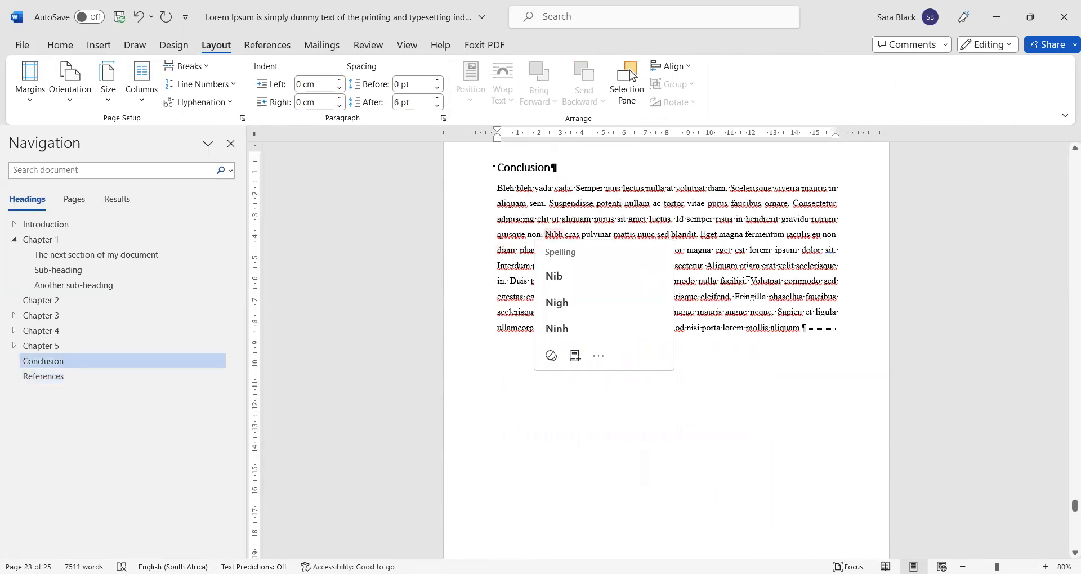
click(719, 363)
scroll(720, 354, down, 2)
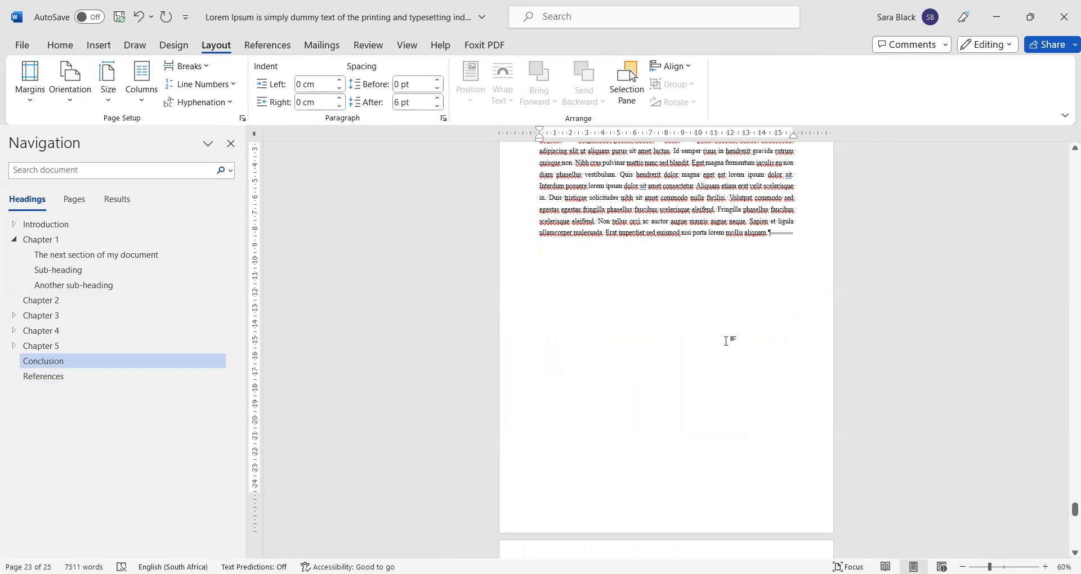
scroll(725, 341, down, 3)
scroll(586, 477, up, 6)
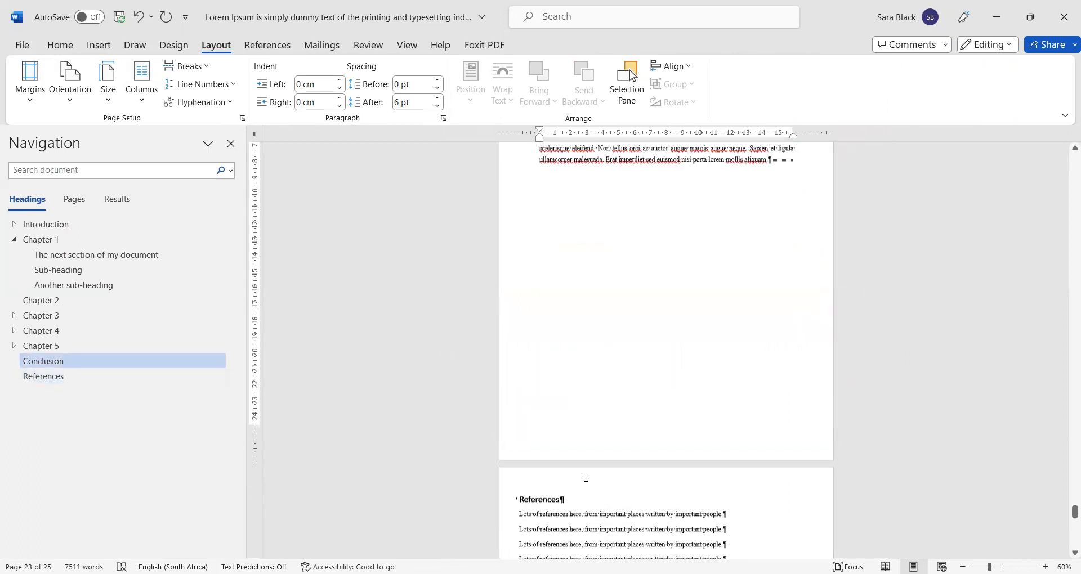
scroll(585, 472, up, 2)
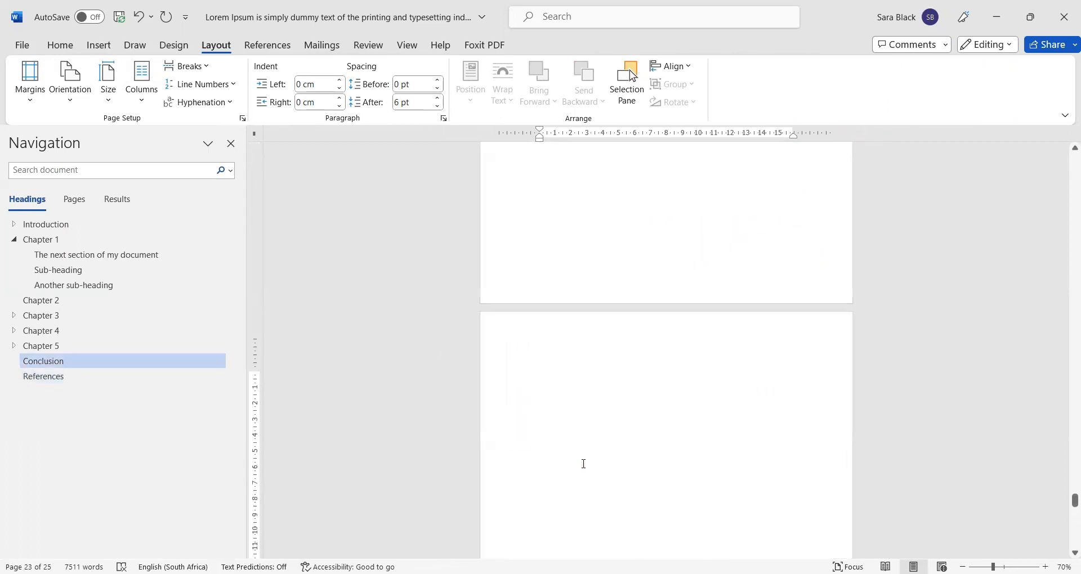
scroll(583, 461, up, 15)
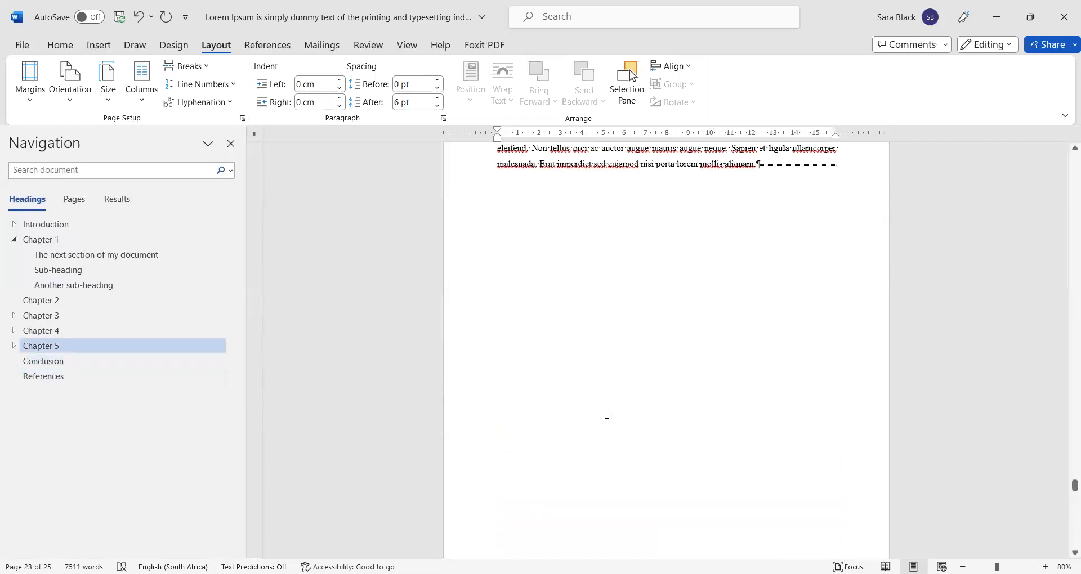
Go to the Introduction heading and insert a Next Page section break before it.
click(141, 224)
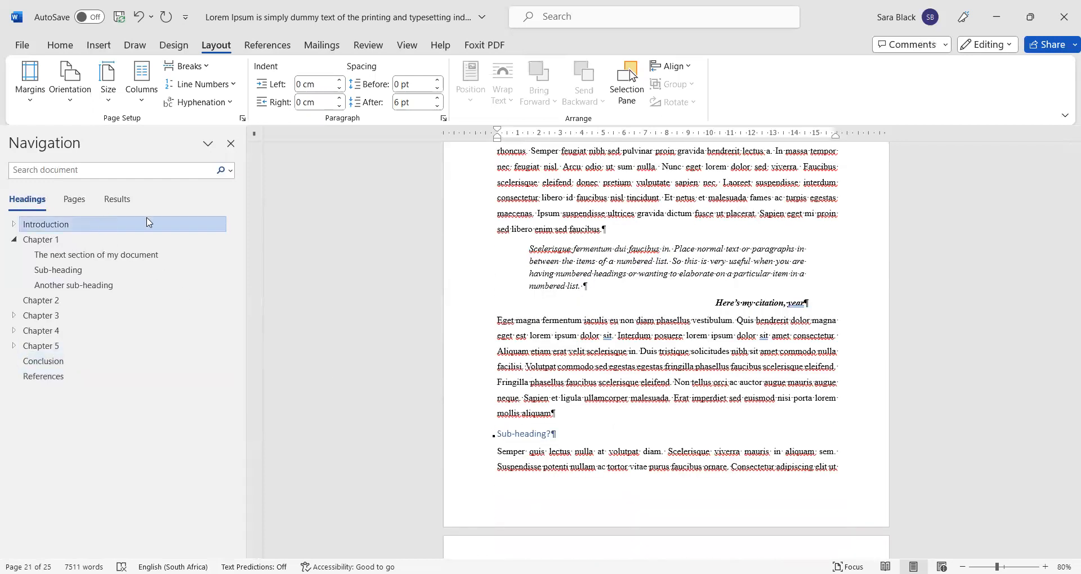
scroll(523, 259, up, 2)
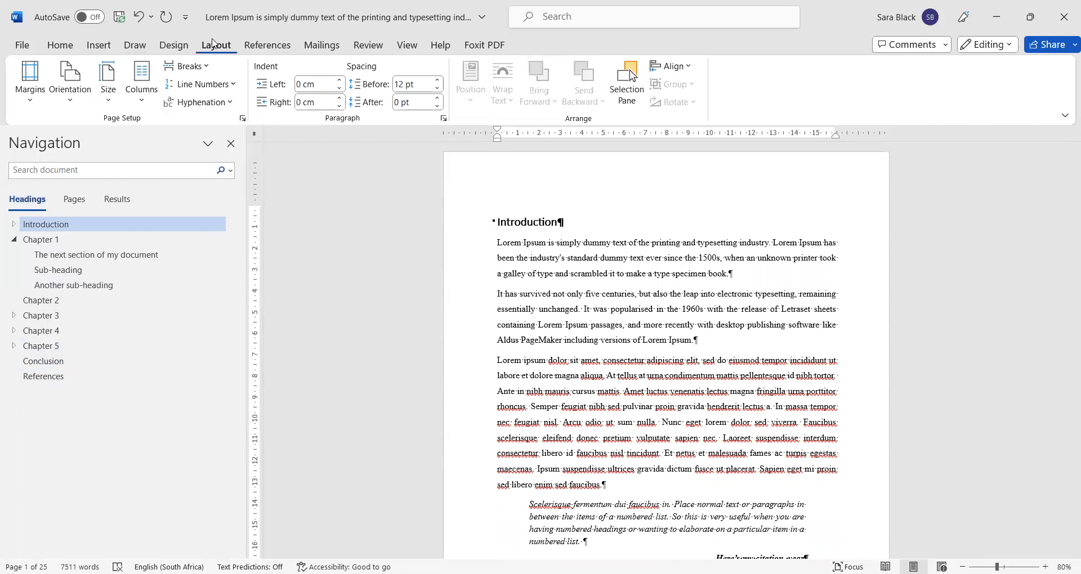
click(201, 69)
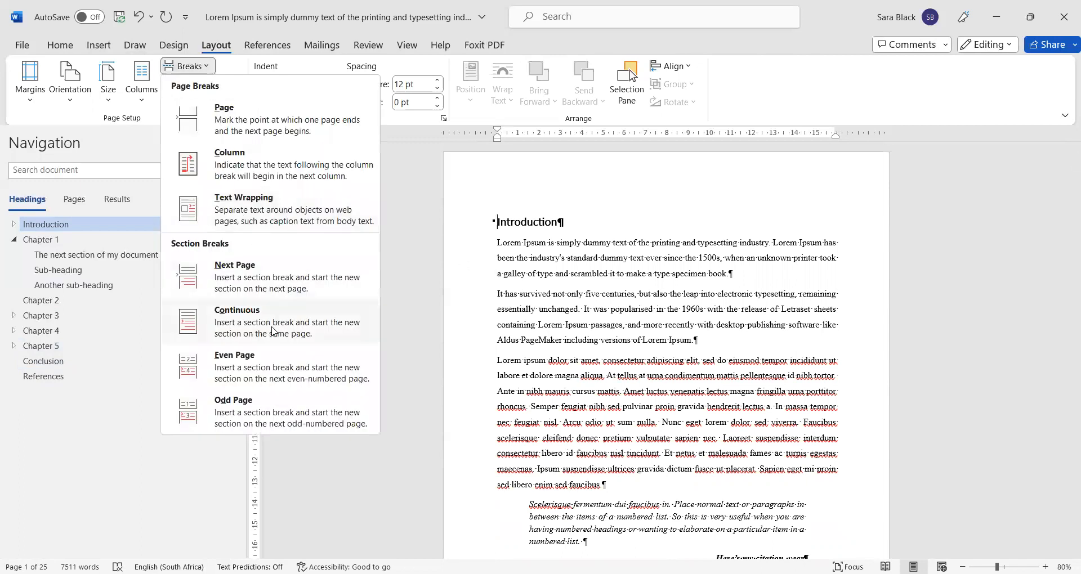
click(275, 281)
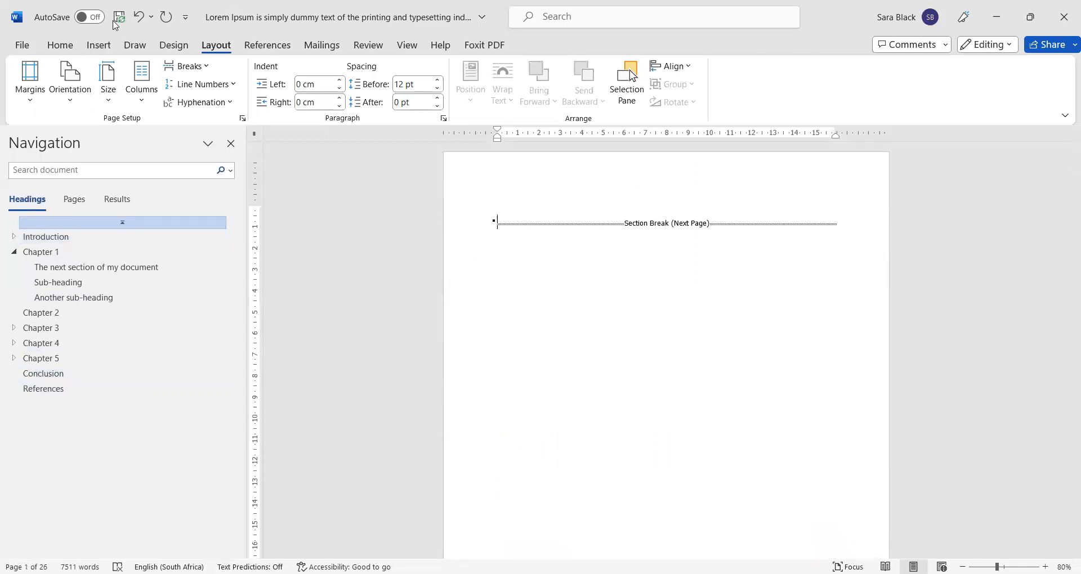
Apply the Title style to the line on the new first page and enter "This is the title of my fantastic thesis".
click(61, 45)
click(851, 85)
click(851, 85)
click(851, 69)
click(735, 84)
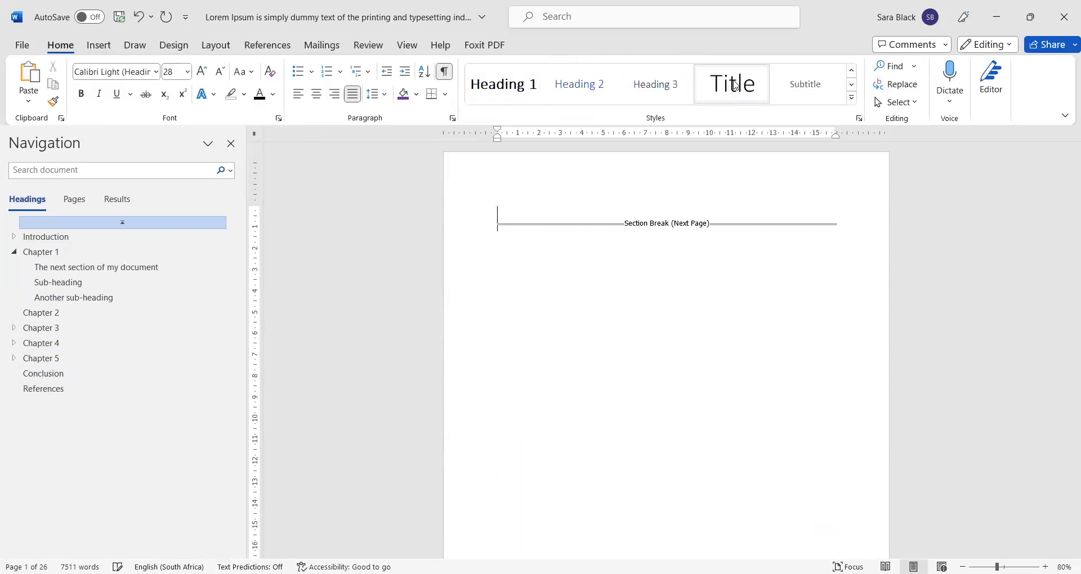
text(This is the t)
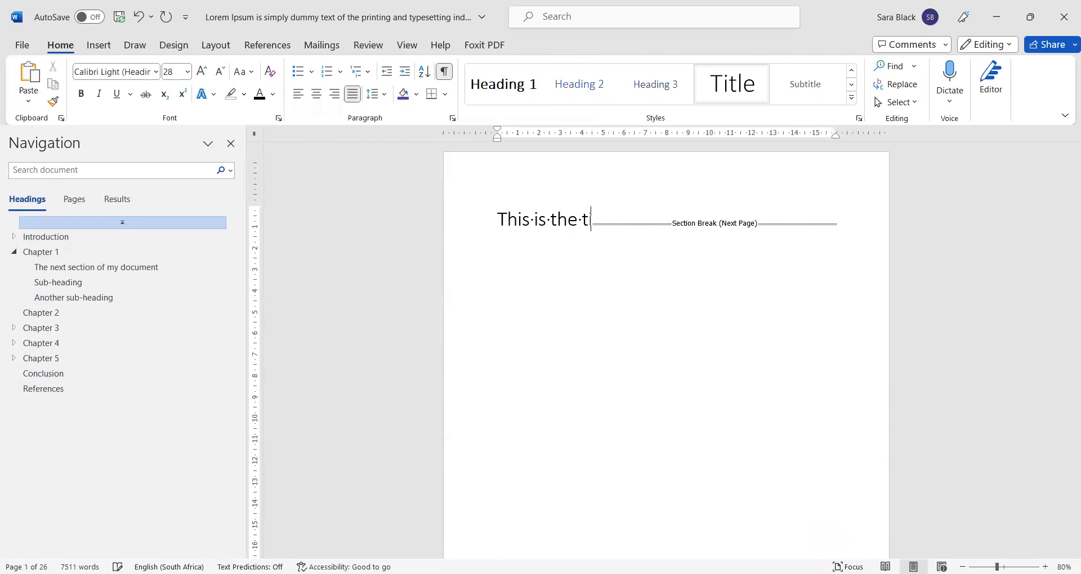
text(itle of my fantastic)
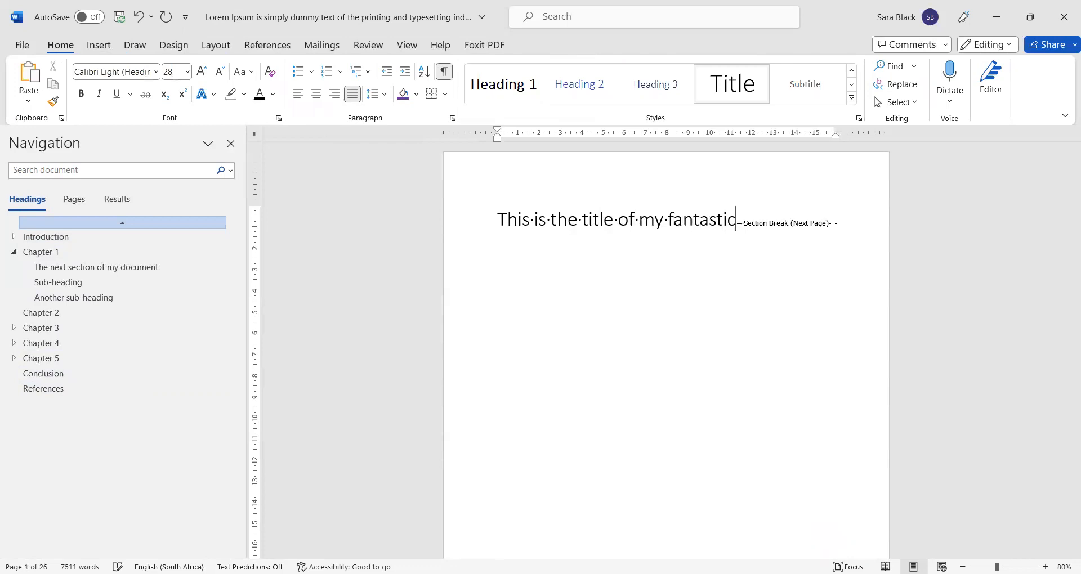
text( thesisi)
key(Return)
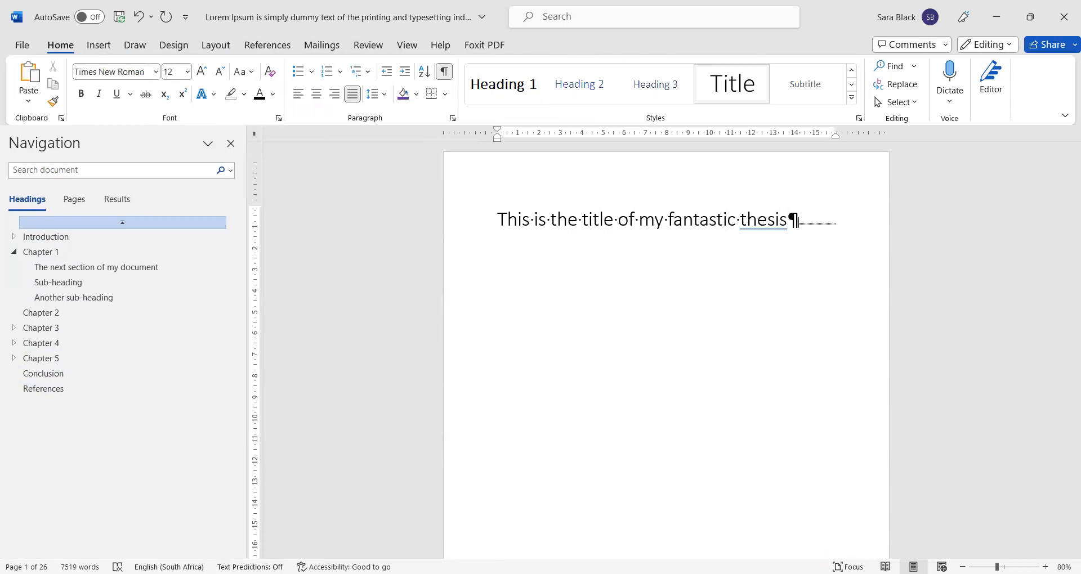
Add the line "(Sadly, it's not that fantastic)" below the title in the Subtitle style.
click(799, 87)
key(Return)
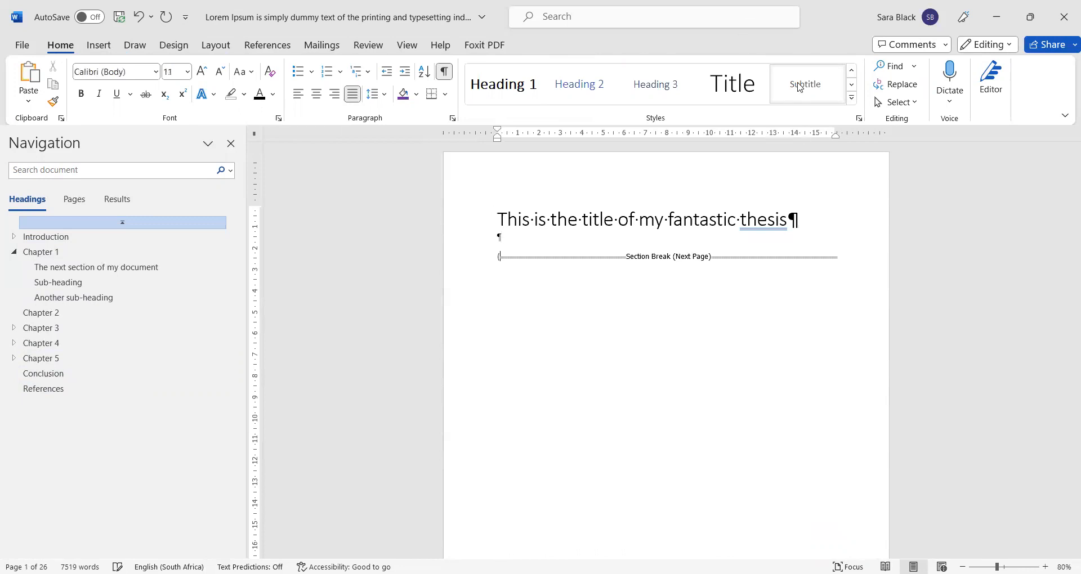
key(BackSpace)
text((Sadly, it's not that)
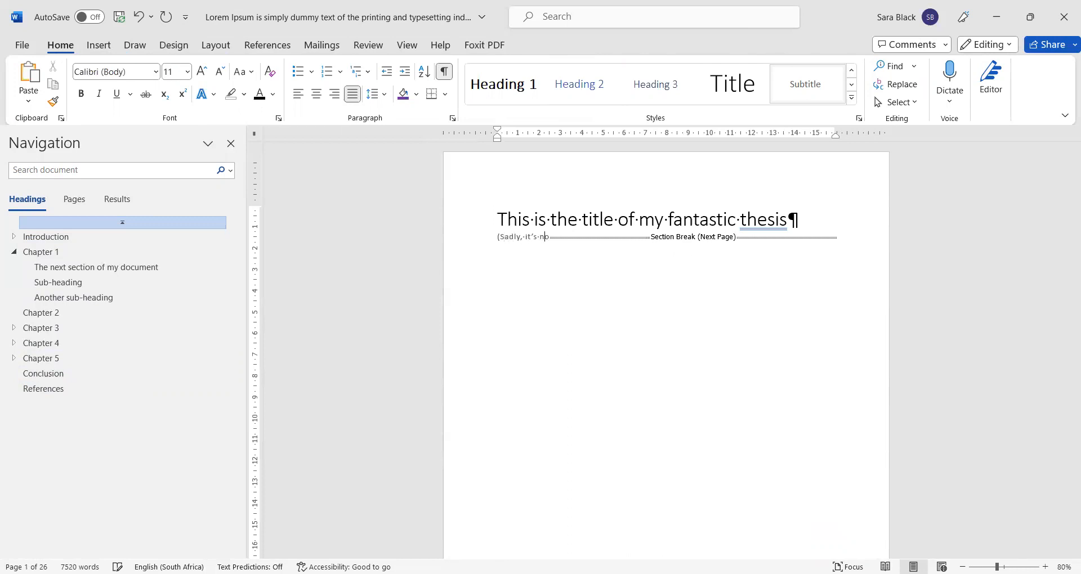
text( fantastic))
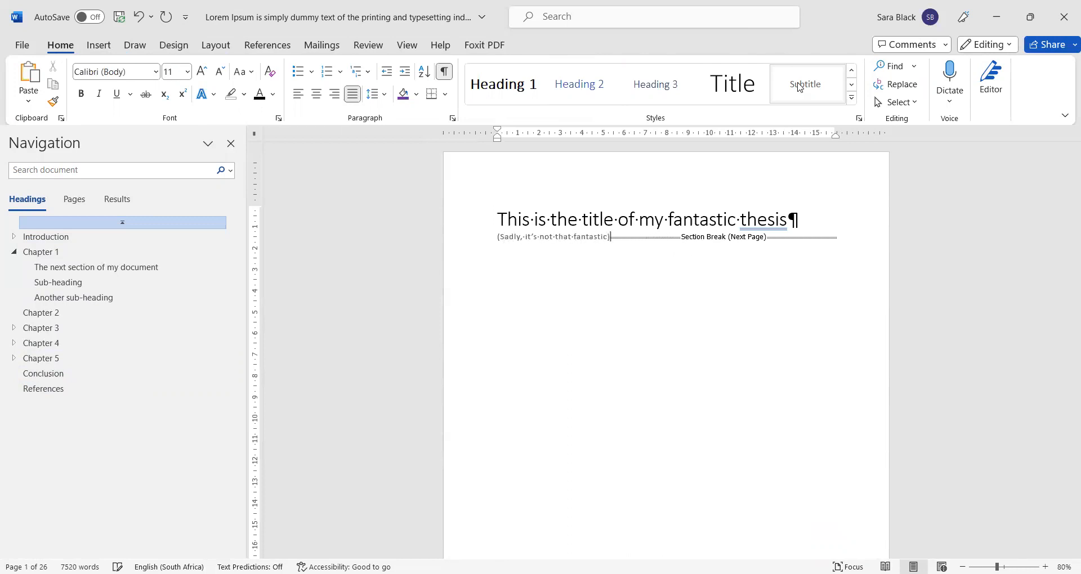
Start a new paragraph after the subtitle and insert an ordinary page break there.
key(Return)
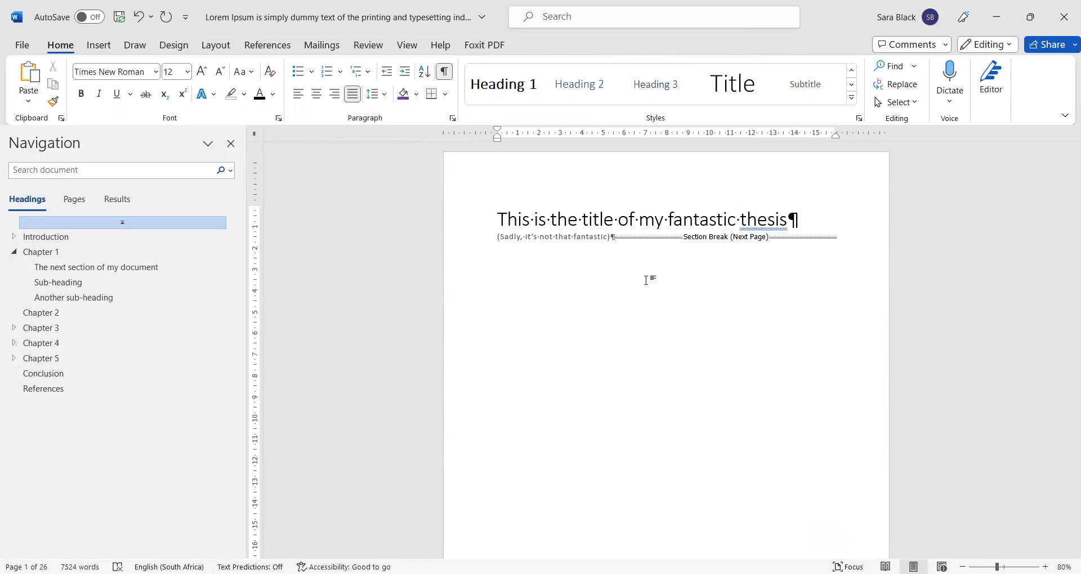
click(222, 48)
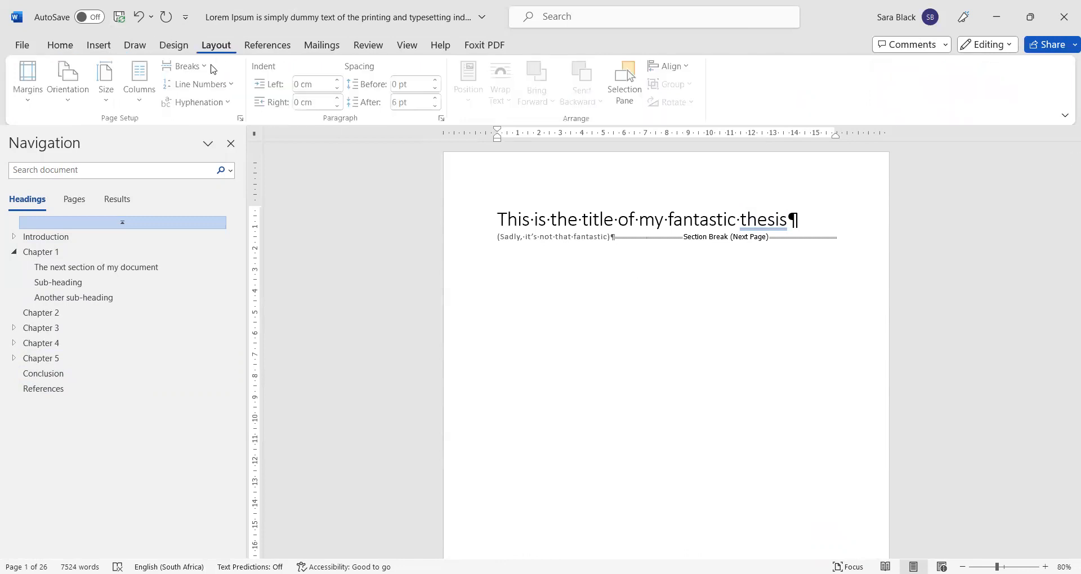
click(195, 66)
click(217, 112)
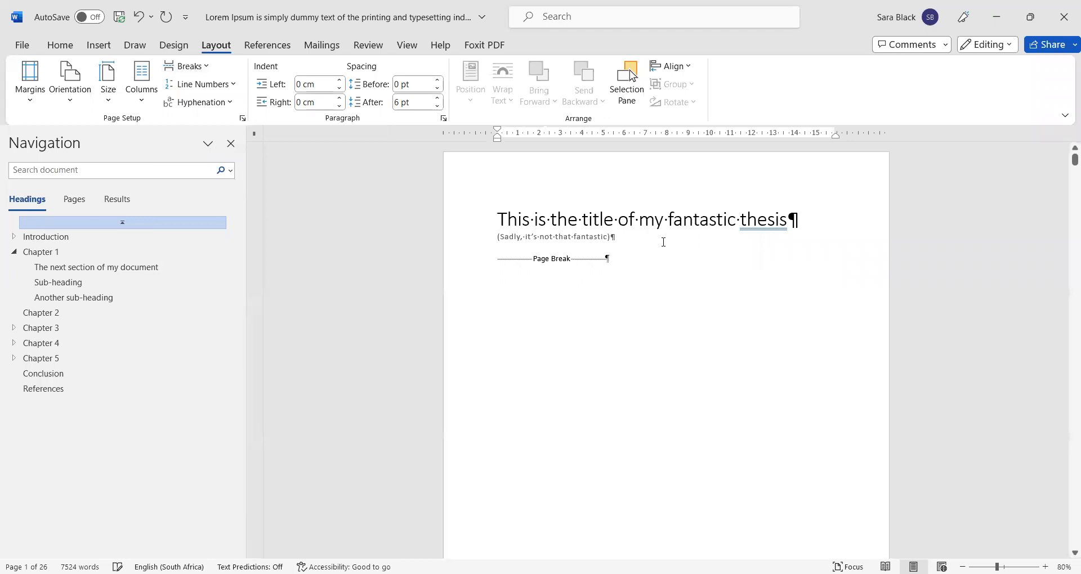
Check the section labels in the title page's footer and the next page's header, and close the header and footer view.
scroll(663, 242, down, 10)
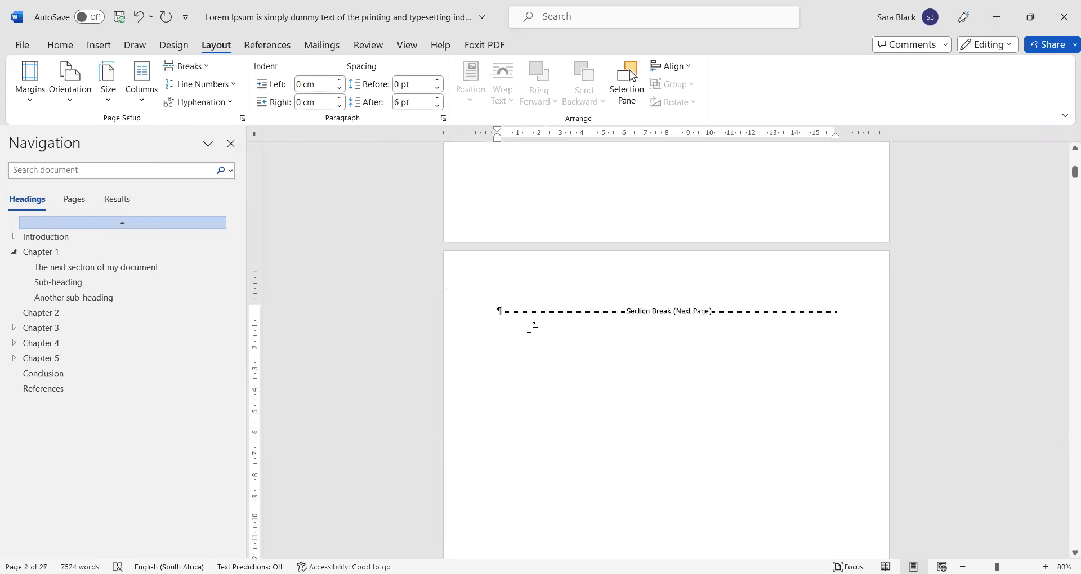
scroll(529, 328, up, 5)
scroll(562, 348, down, 4)
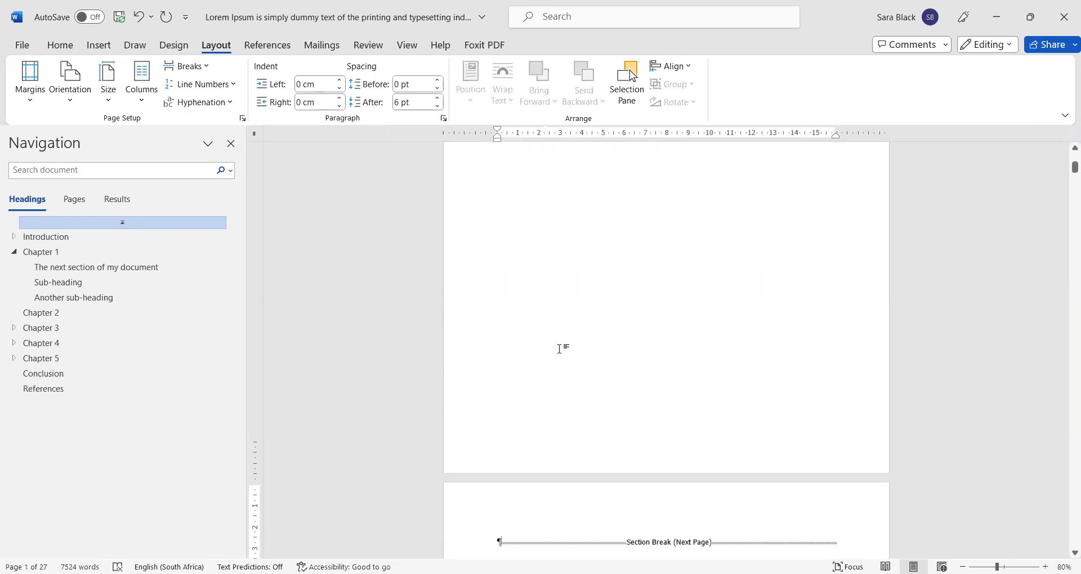
double_click(632, 413)
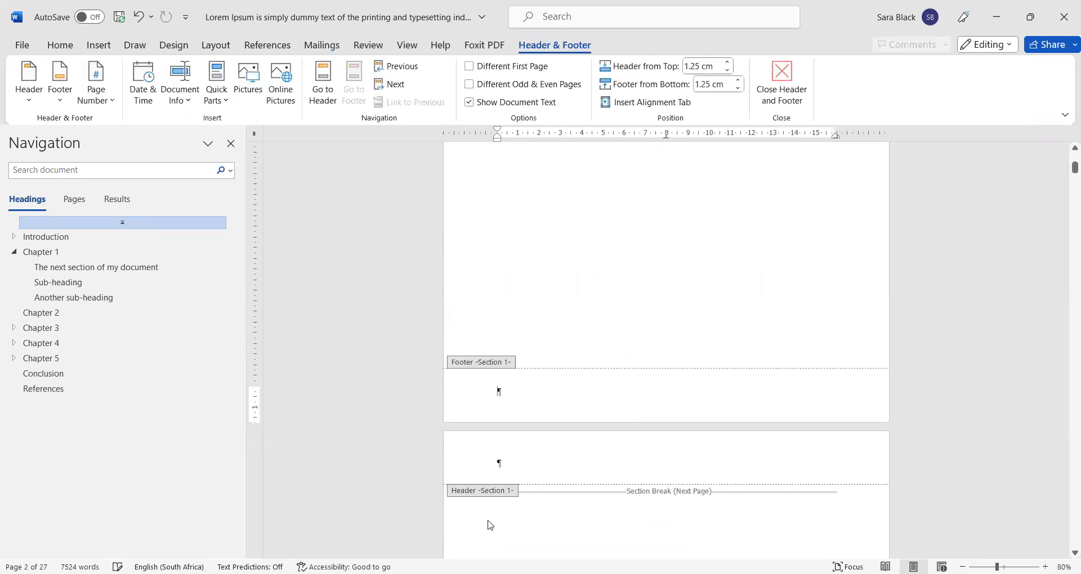
click(523, 466)
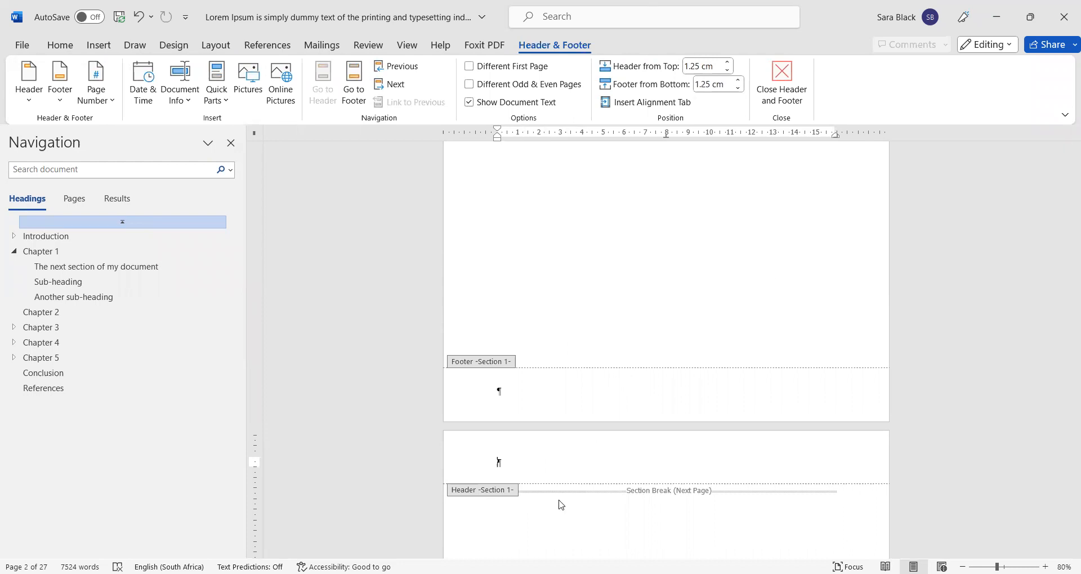
scroll(825, 509, down, 3)
click(782, 84)
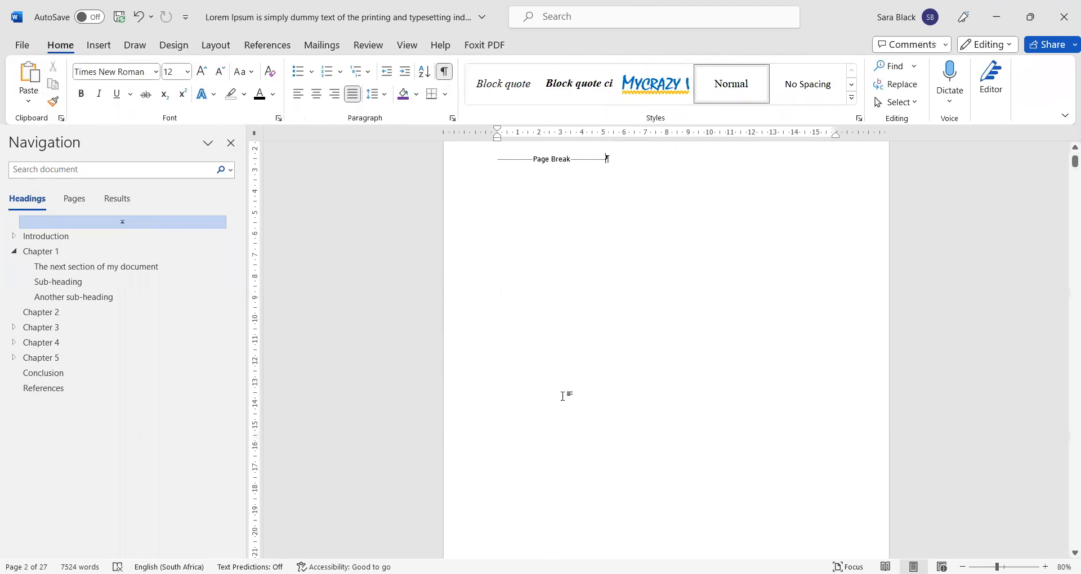
Enter the heading text "Abstract" before the section break on the page after the title page.
scroll(563, 395, up, 3)
scroll(564, 395, down, 10)
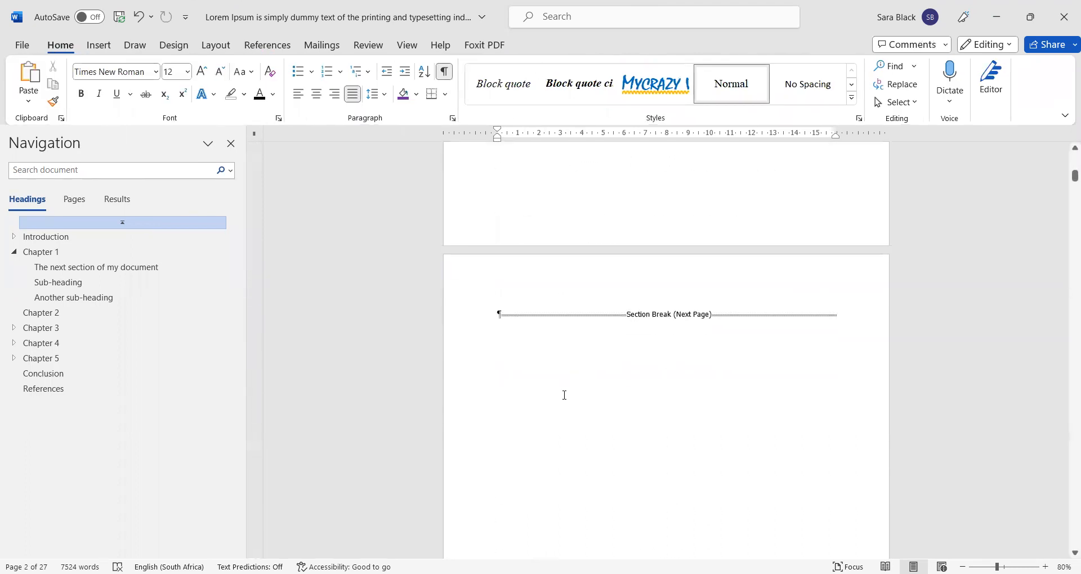
click(505, 307)
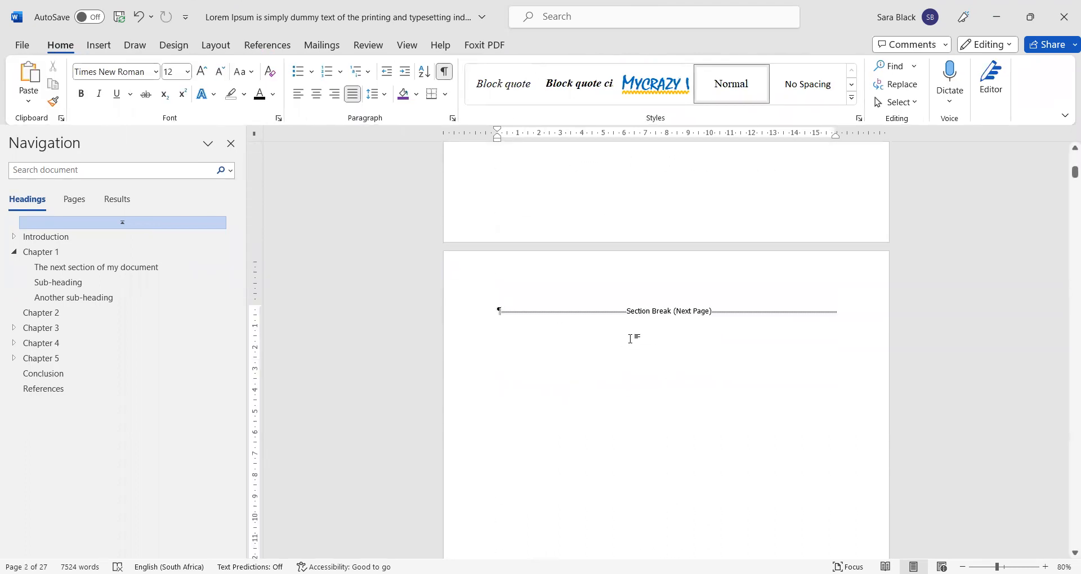
text(Abs)
key(BackSpace)
key(BackSpace)
key(BackSpace)
key(BackSpace)
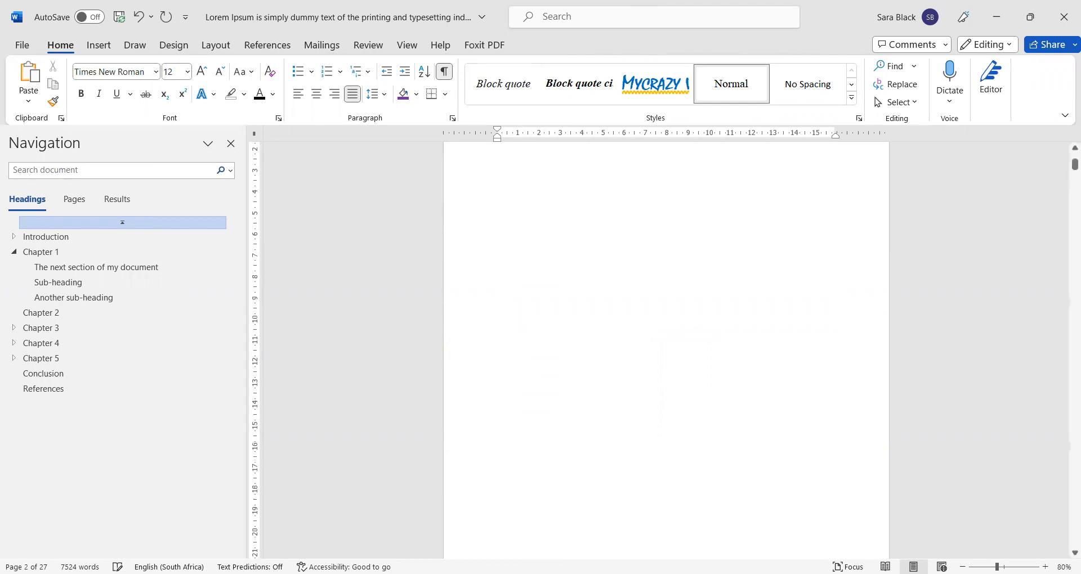
text(Abstract)
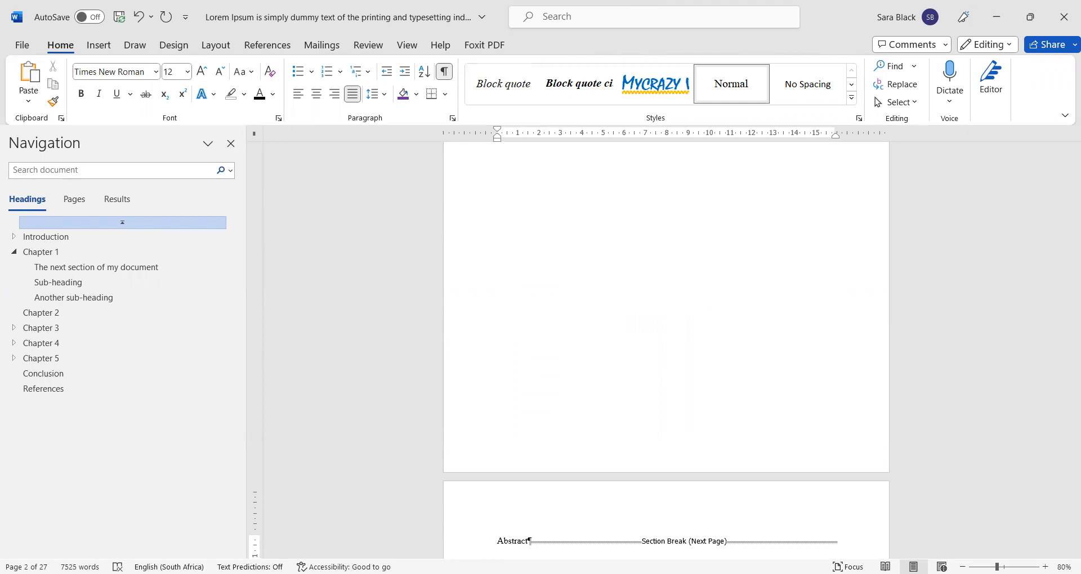
Enter the sentence "Blah blah this is my abstract for my dissertation." in a new paragraph below the Abstract heading.
text(Blach bla)
key(BackSpace)
key(BackSpace)
key(BackSpace)
key(BackSpace)
key(BackSpace)
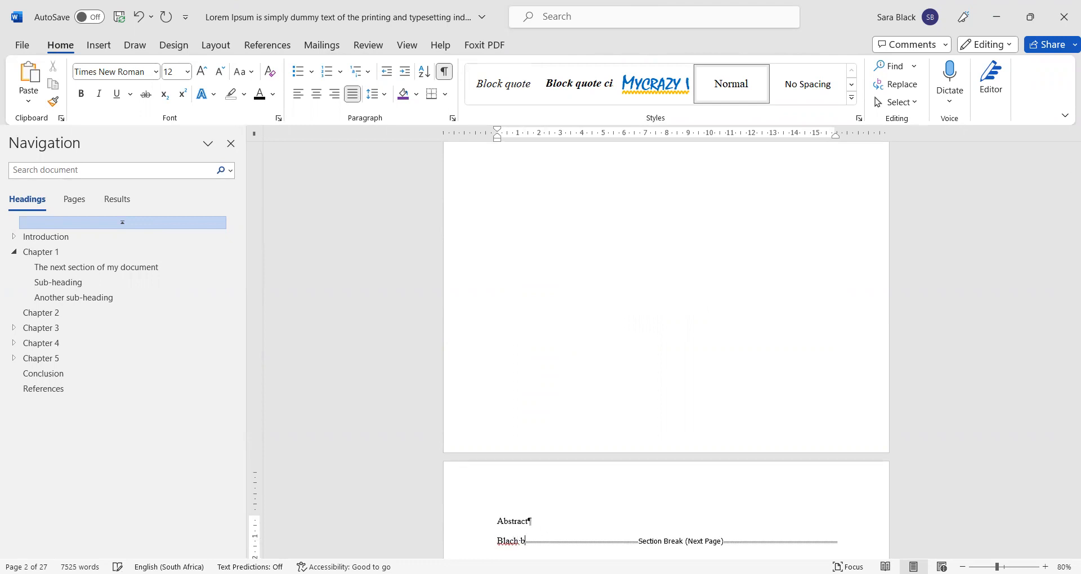
key(BackSpace)
text(h blach t)
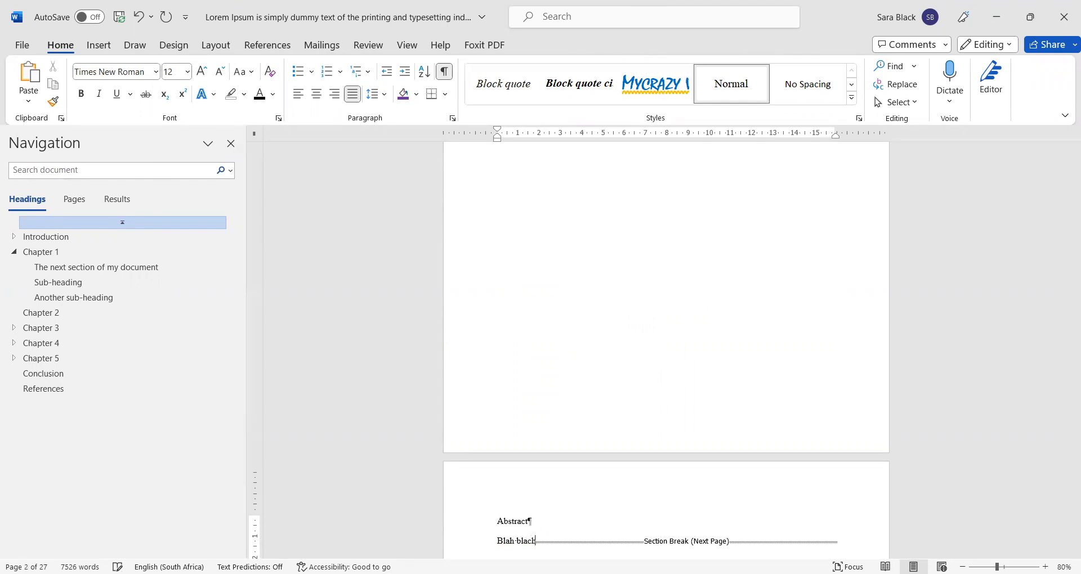
key(BackSpace)
key(BackSpace)
key(BackSpace)
key(BackSpace)
text(h this is my abstract fo)
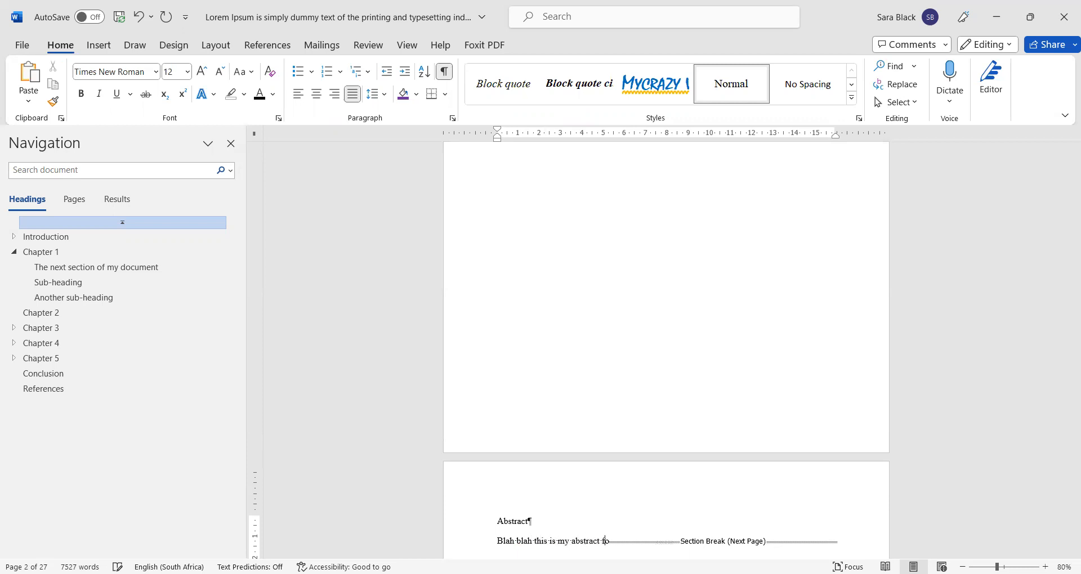
text(r my dissertation)
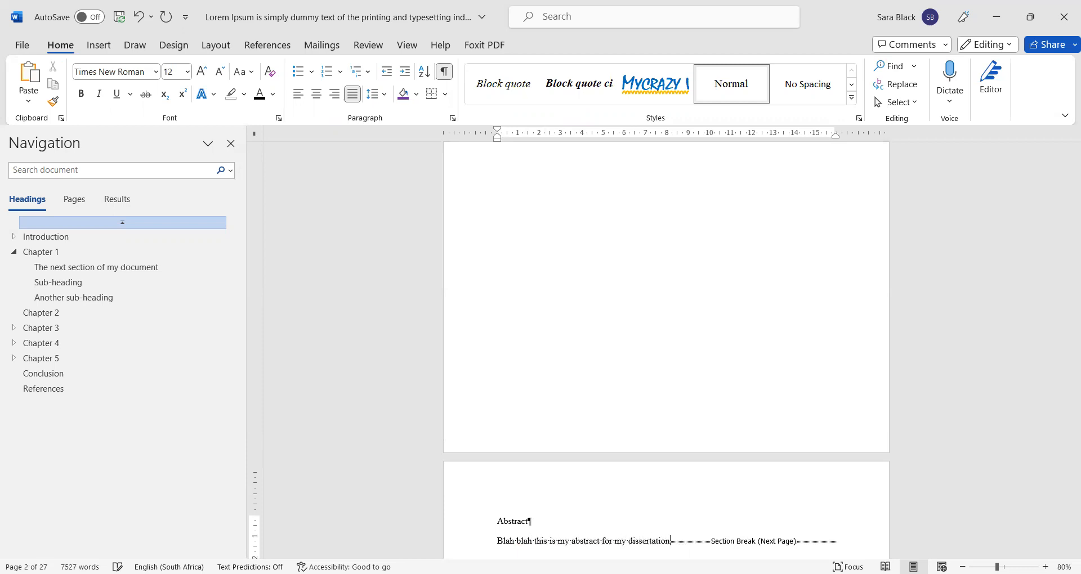
key(shift+Home)
key(Home)
key(ctrl+shift+Right)
key(ctrl+shift+Right)
key(ctrl+shift+Right)
key(ctrl+Right)
scroll(630, 338, down, 5)
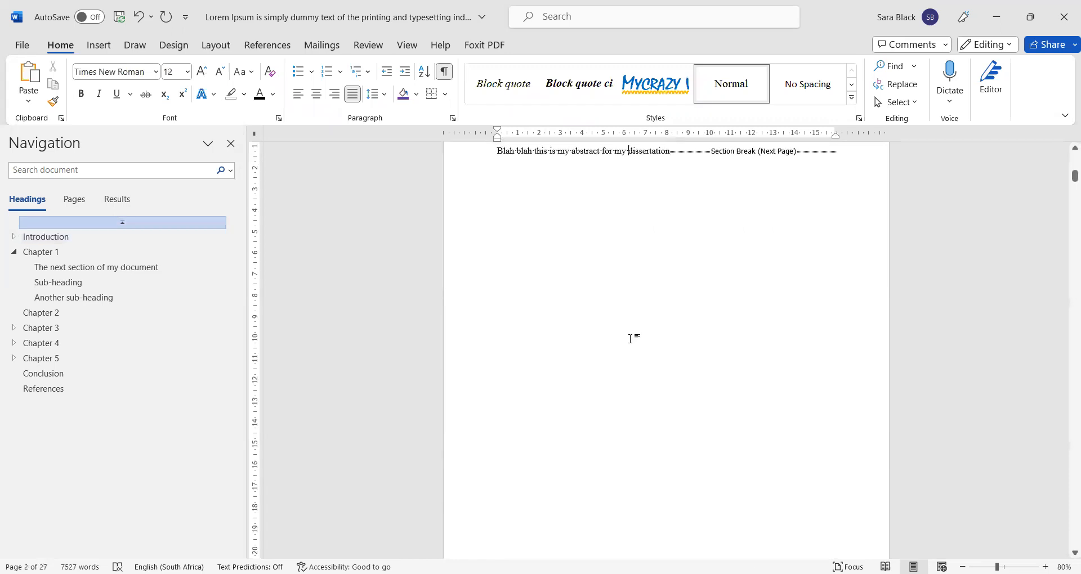
text(.)
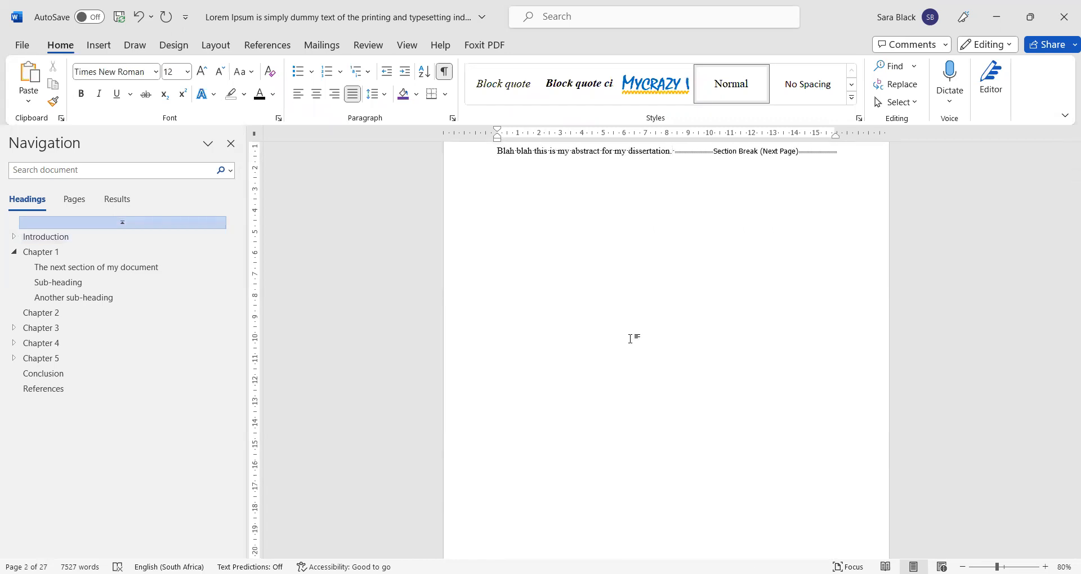
Copy the abstract sentence and paste it repeatedly after itself to build a long paragraph filling most of the abstract page.
key(ctrl+shift+Left)
key(shift+Up)
click(632, 338)
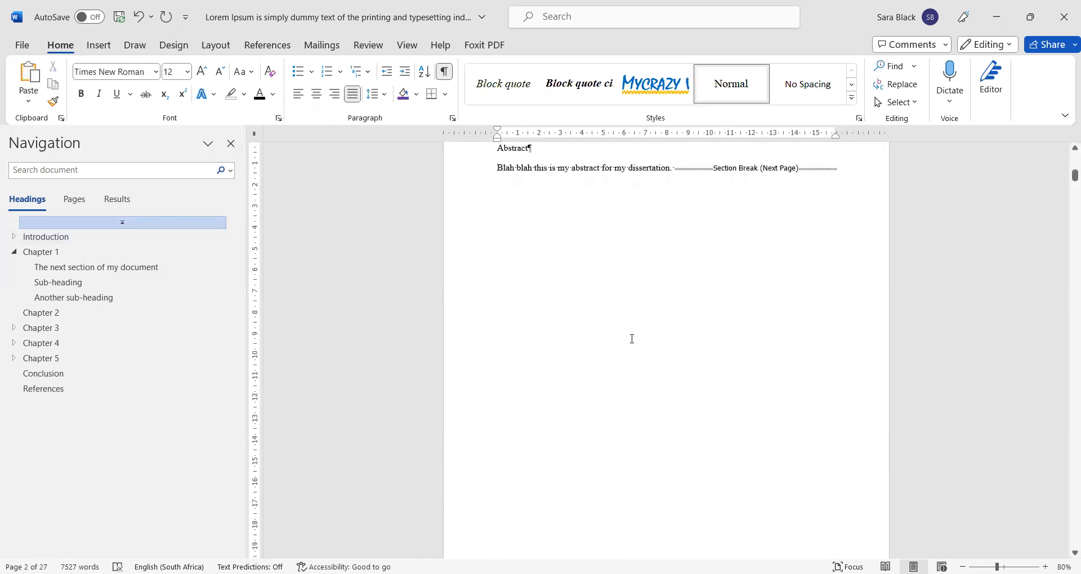
key(Right)
key(ctrl+shift+Right)
key(ctrl+shift+Right)
key(ctrl+shift+Right)
key(ctrl+shift+Right)
key(ctrl+shift+Right)
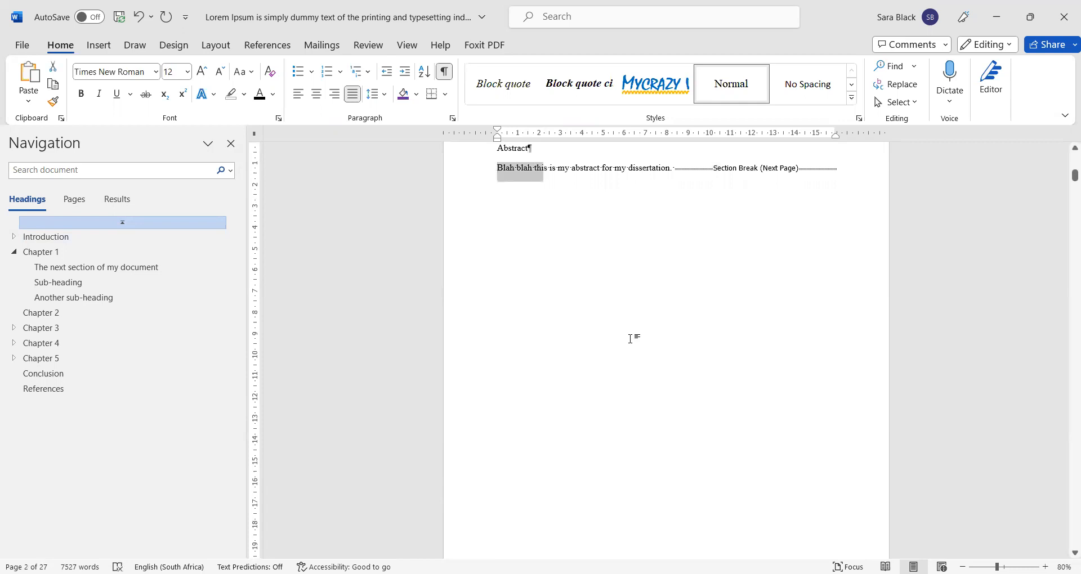
key(shift+Right)
key(shift+Right)
key(shift+Right)
key(shift+Right)
key(shift+Right)
key(shift+Right)
key(shift+Right)
key(shift+Right)
key(shift+Right)
key(shift+Right)
key(shift+Right)
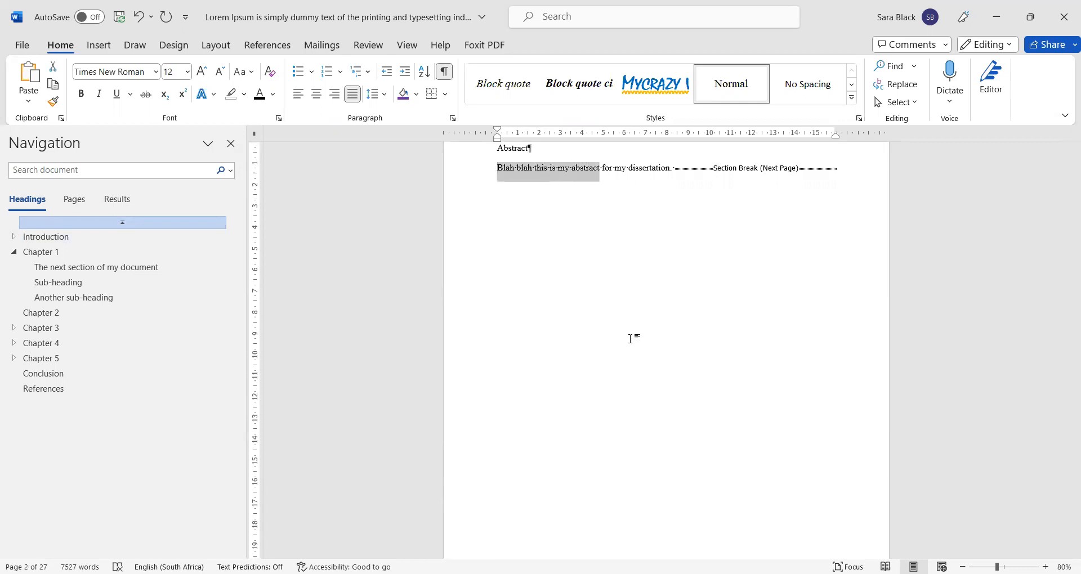
key(shift+Right)
key(shift+Right)
key(shift+Right)
key(shift+Right)
key(shift+Right)
key(shift+Right)
key(shift+Right)
key(shift+Right)
key(shift+Right)
key(shift+Right)
key(shift+Right)
key(shift+Right)
key(shift+Right)
key(shift+Right)
key(shift+Right)
key(shift+Right)
key(shift+Right)
key(shift+Right)
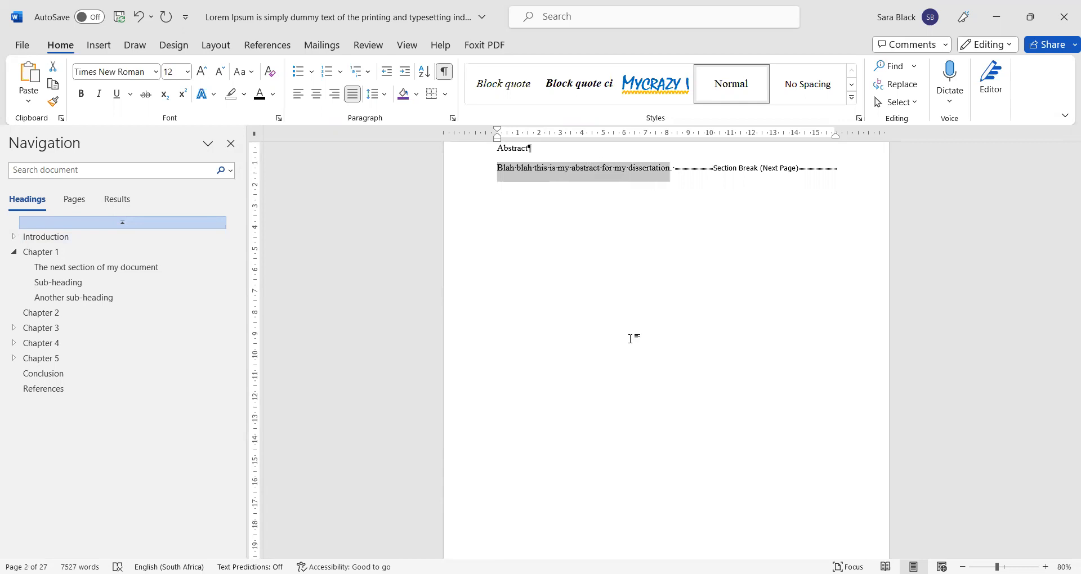
key(ctrl+c)
key(ctrl+v)
key(ctrl+v)
key(ctrl+v)
key(ctrl+v)
key(ctrl+v)
key(ctrl+v)
key(ctrl+v)
key(ctrl+v)
key(ctrl+v)
key(ctrl+v)
key(ctrl+v)
key(ctrl+v)
key(ctrl+v)
key(ctrl+v)
key(ctrl+v)
key(ctrl+v)
key(ctrl+v)
key(ctrl+v)
key(ctrl+v)
key(ctrl+v)
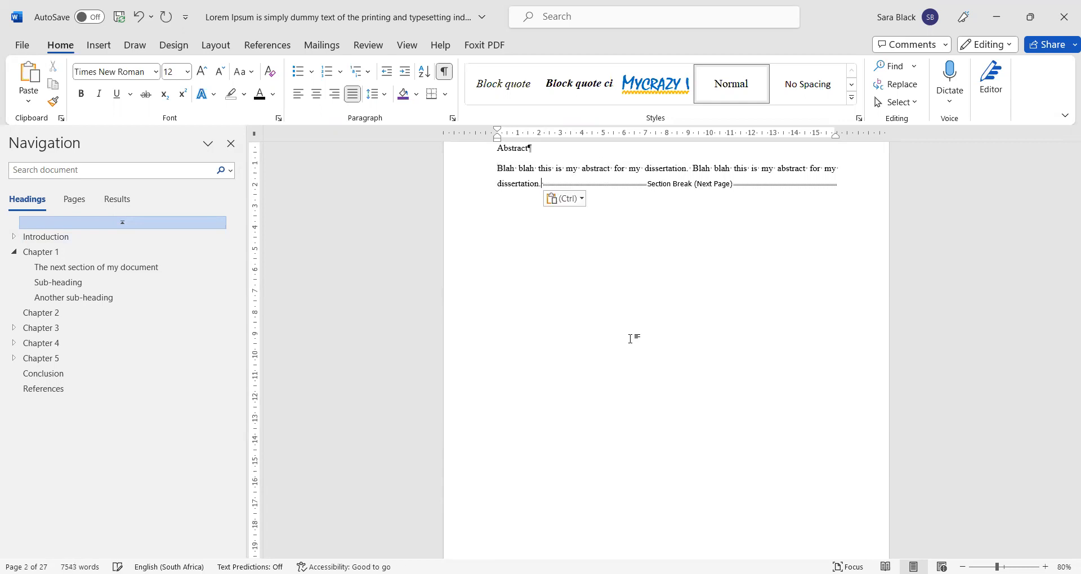
key(ctrl+v)
key(ctrl+v)
key(ctrl+v)
key(ctrl+v)
key(ctrl+v)
key(ctrl+v)
key(ctrl+v)
key(ctrl+v)
key(ctrl+v)
key(ctrl+v)
key(ctrl+v)
key(ctrl+v)
key(ctrl+v)
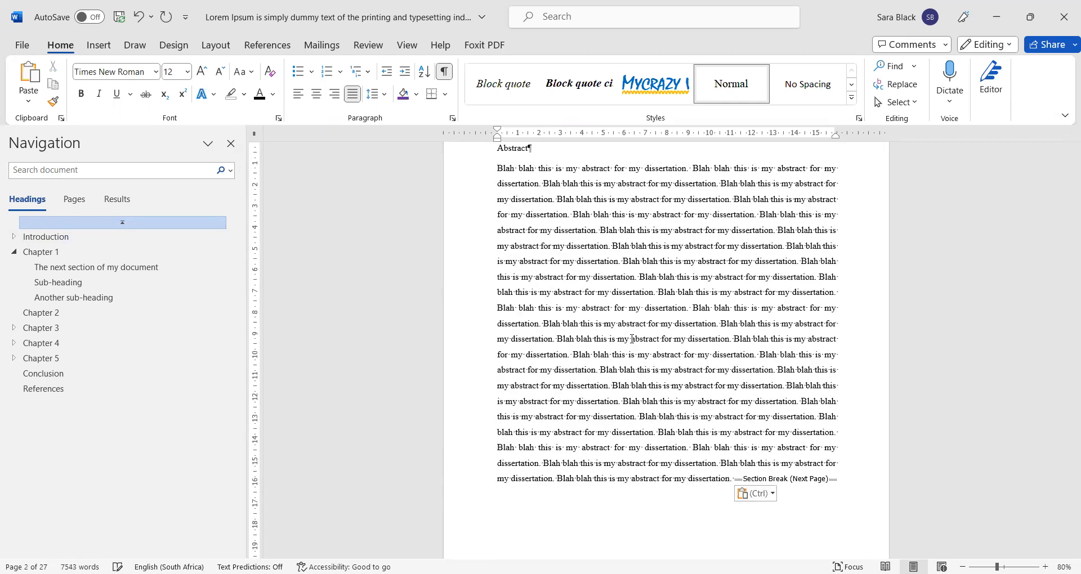
Insert a page break after the abstract and enter the placeholder lines "Table of Contents here" and "Table of Authorities here" on the new page.
scroll(636, 373, down, 2)
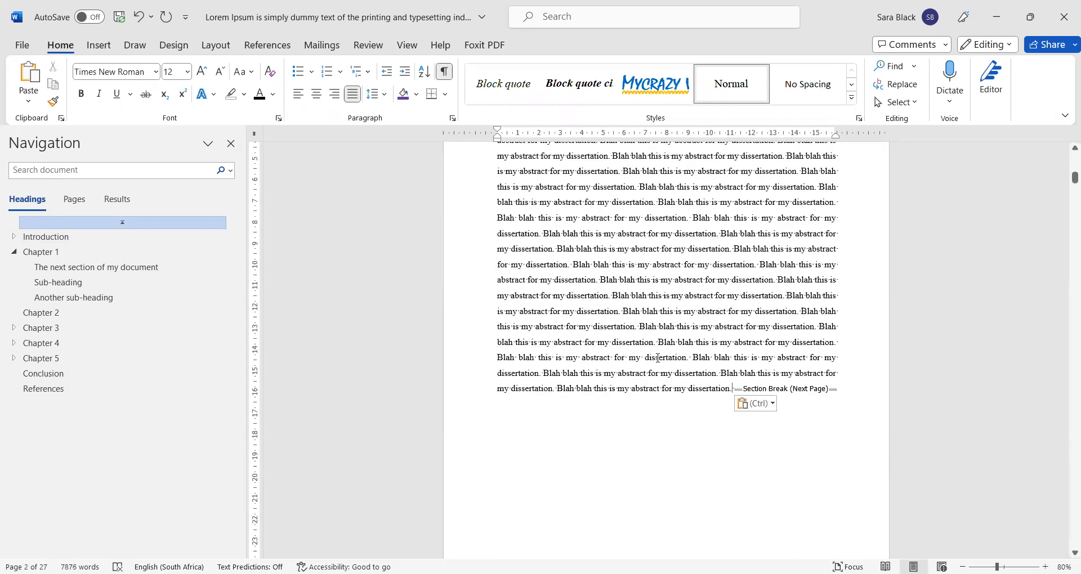
key(ctrl+Return)
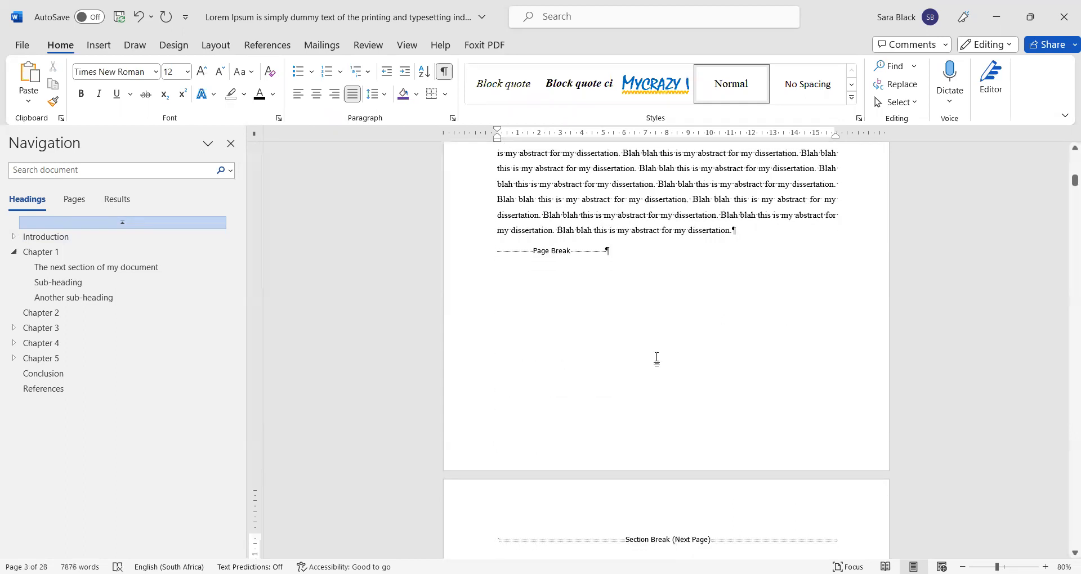
text(Table of Conte)
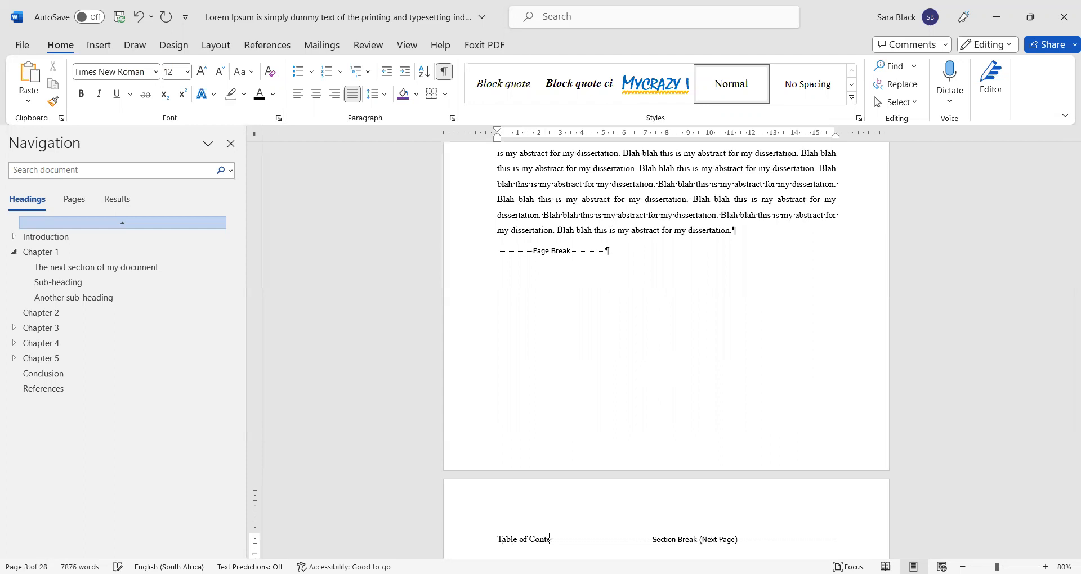
text(nts here)
key(Return)
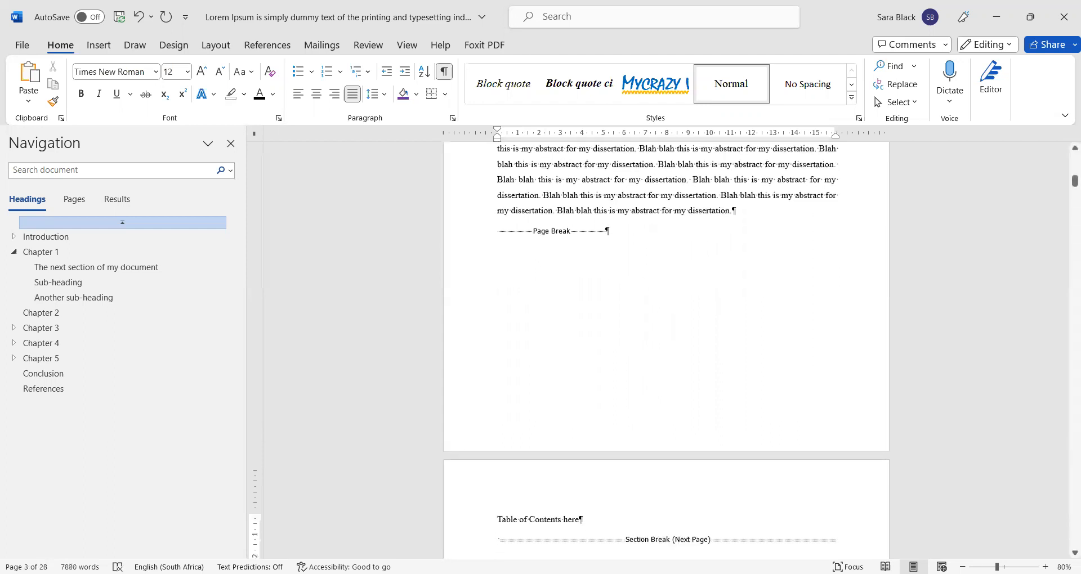
text(Table of Author)
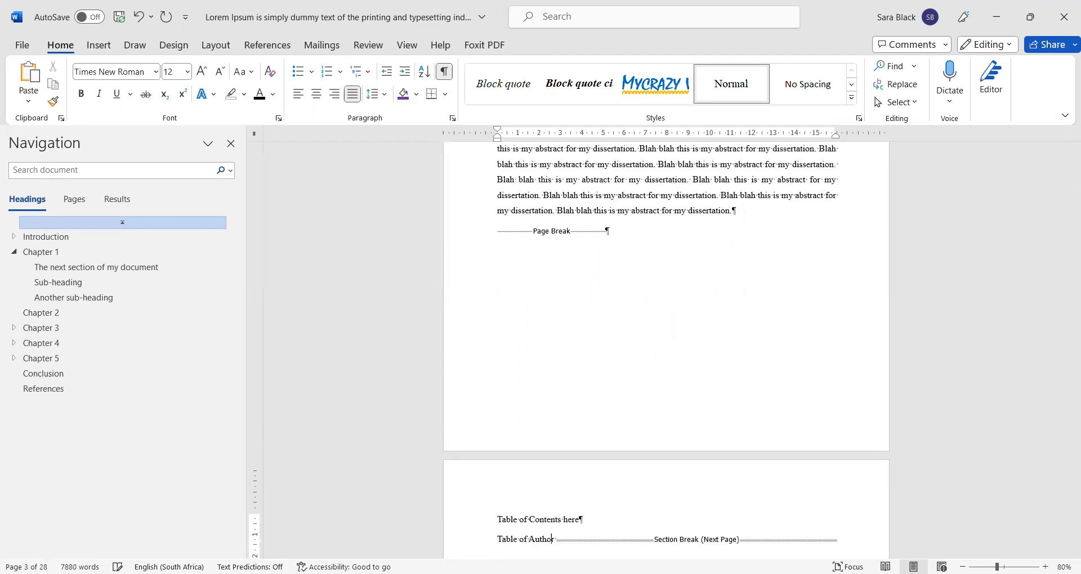
text(ities here)
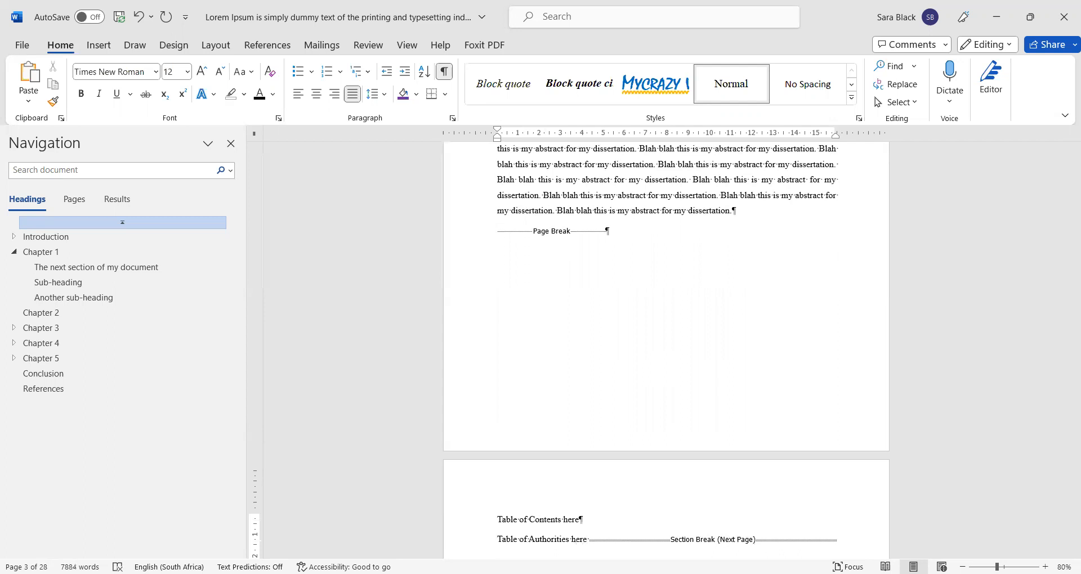
Check the section labels in the headers and footers from the abstract page to the Introduction, and close the header and footer view.
scroll(668, 340, up, 3)
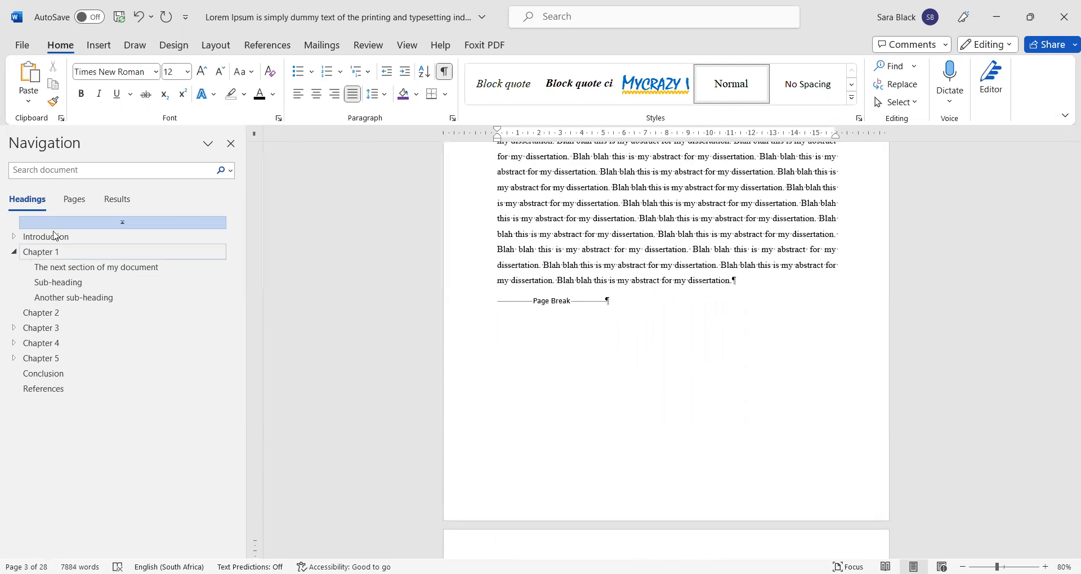
click(675, 349)
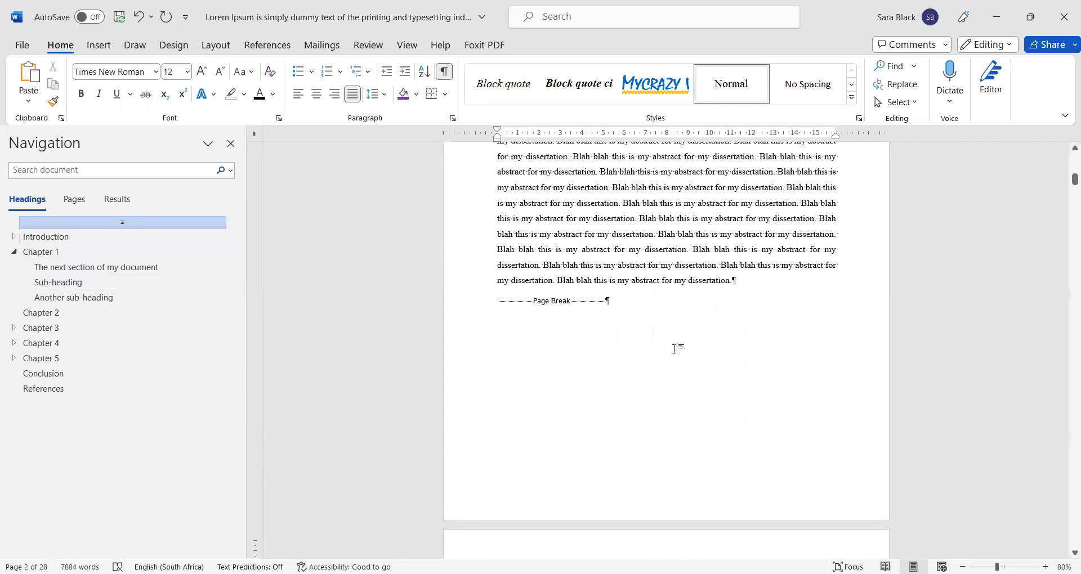
scroll(674, 349, down, 3)
scroll(565, 347, up, 9)
click(509, 311)
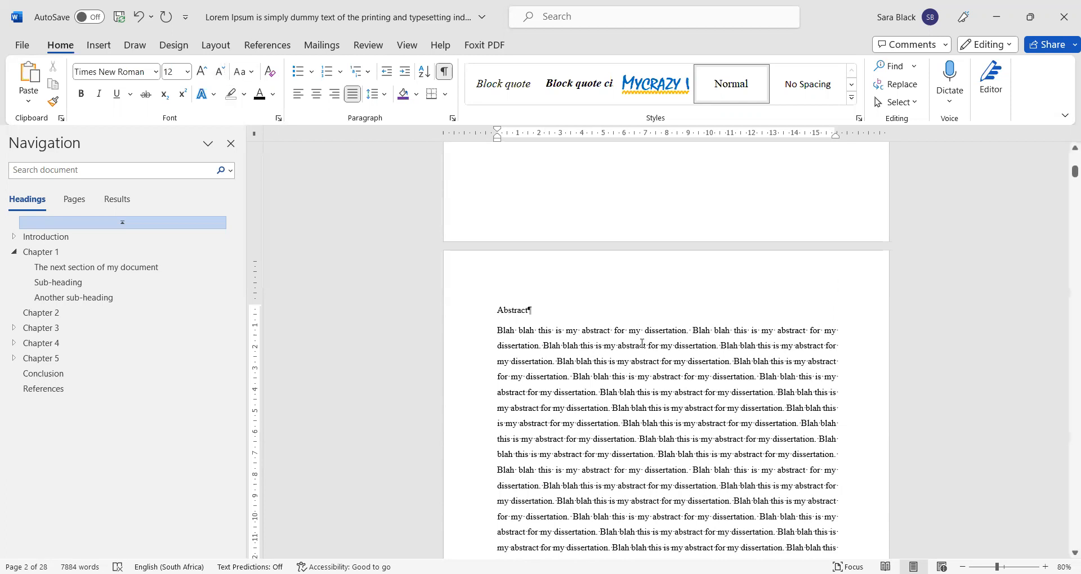
scroll(589, 304, up, 3)
double_click(497, 299)
scroll(503, 304, down, 15)
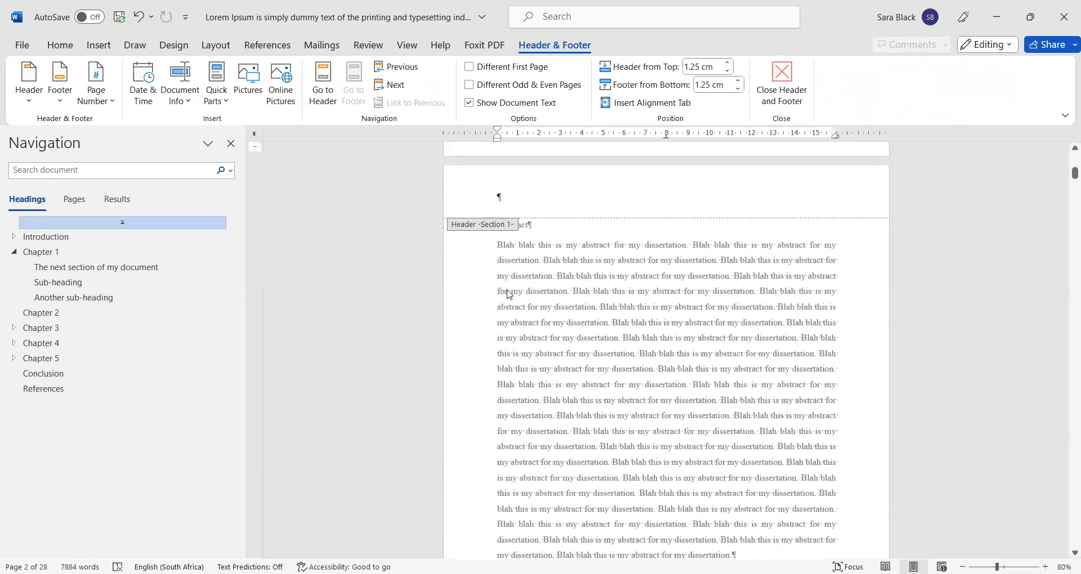
scroll(511, 321, down, 7)
scroll(507, 314, up, 12)
scroll(506, 313, down, 12)
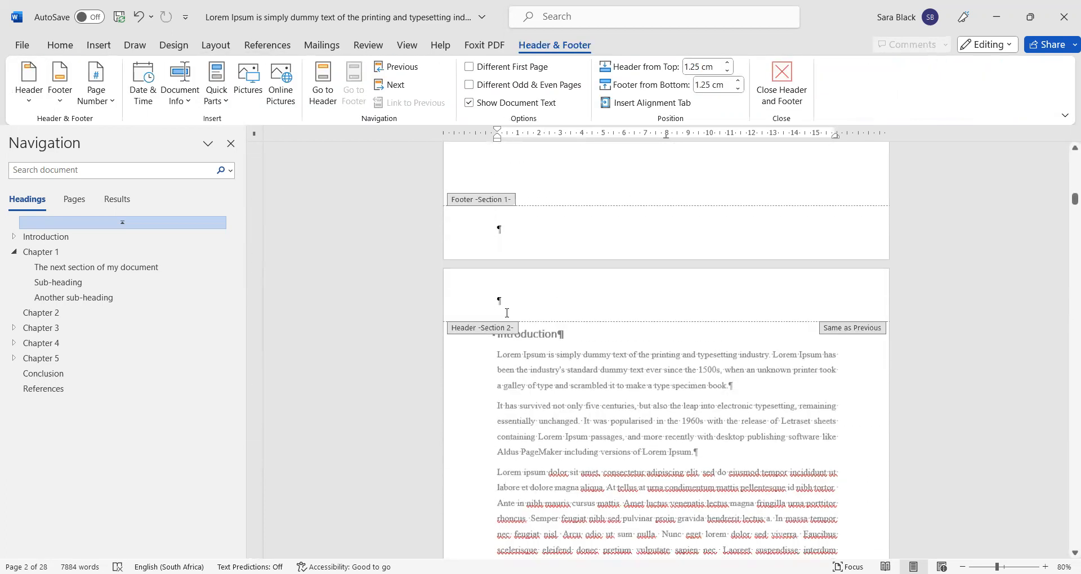
scroll(505, 311, up, 15)
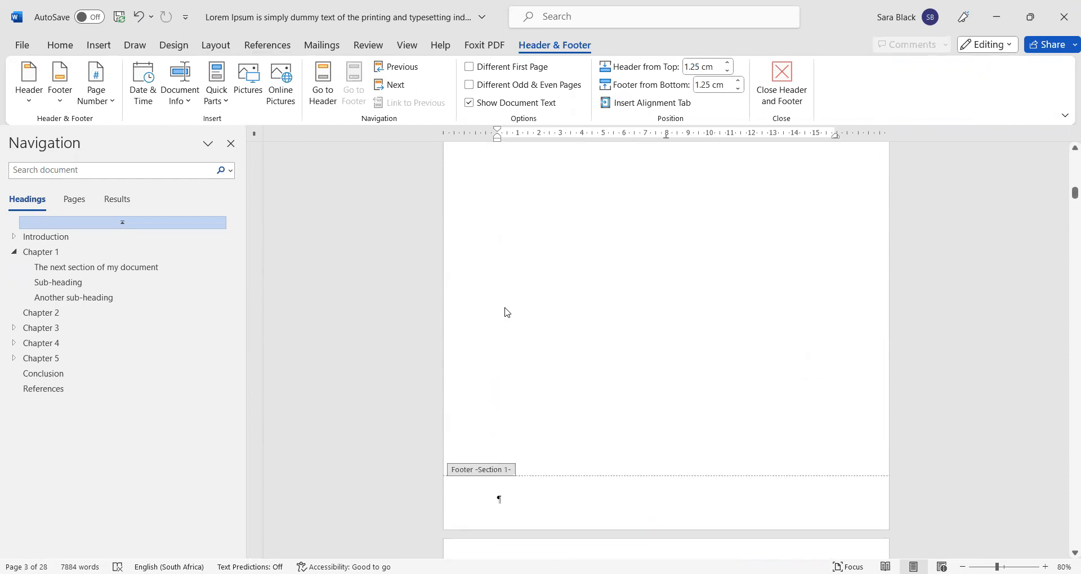
click(781, 85)
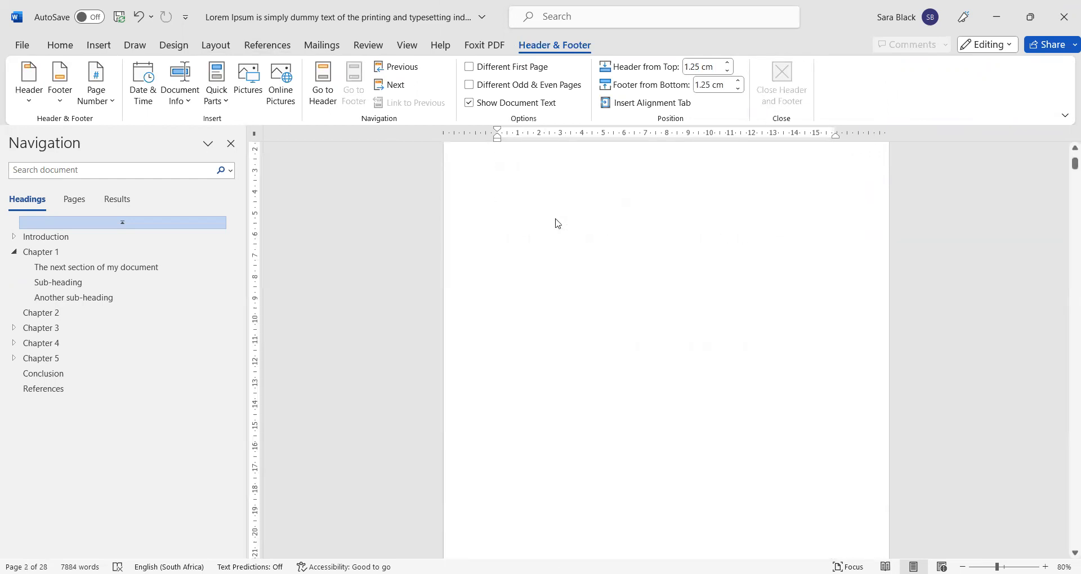
Apply the Wide margin preset to the front matter section, with the cursor in the abstract.
scroll(585, 285, down, 10)
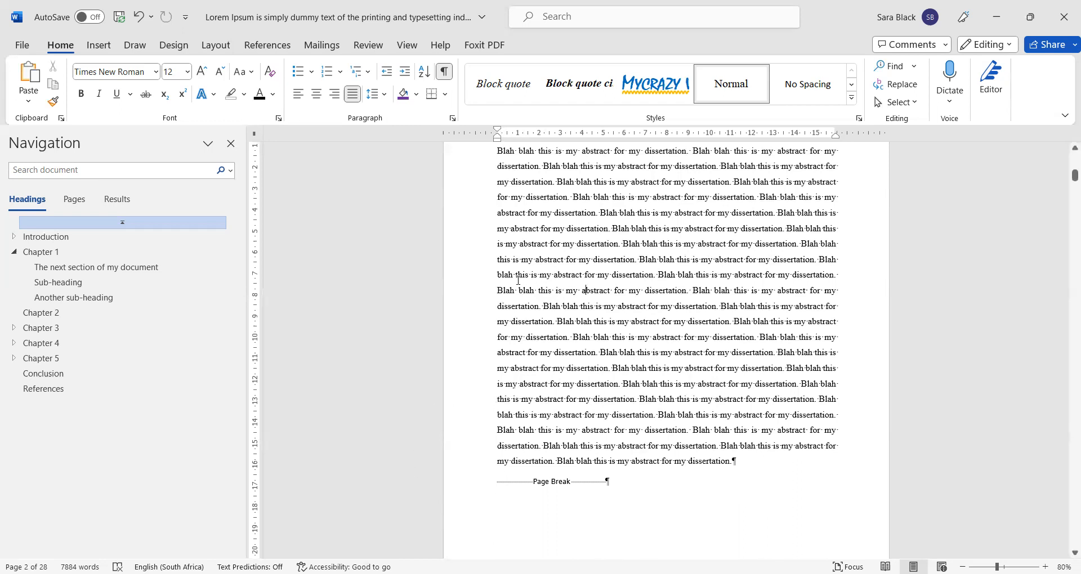
scroll(518, 280, up, 3)
scroll(517, 280, down, 5)
scroll(512, 275, up, 3)
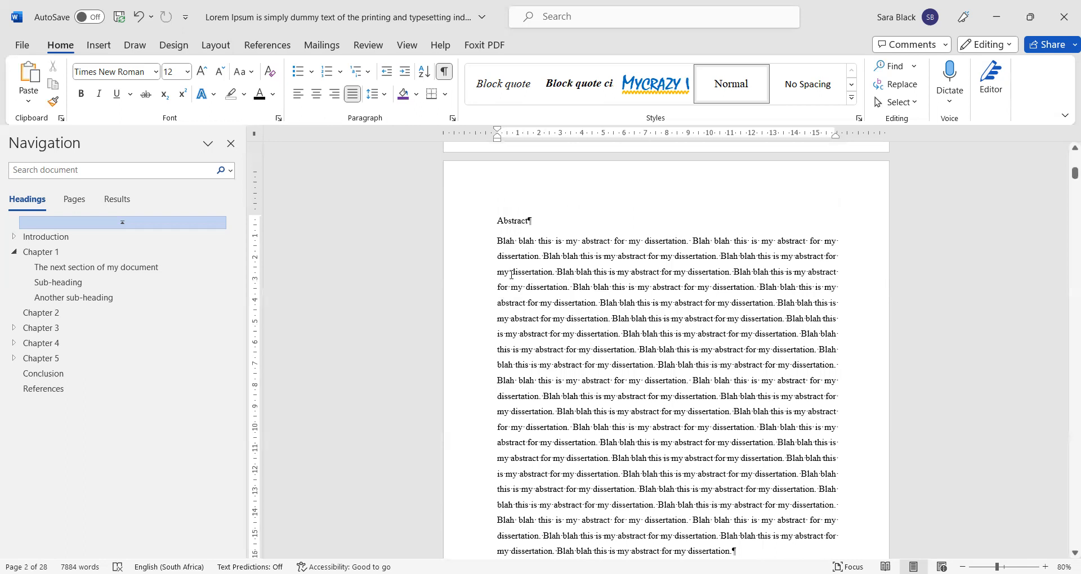
click(213, 49)
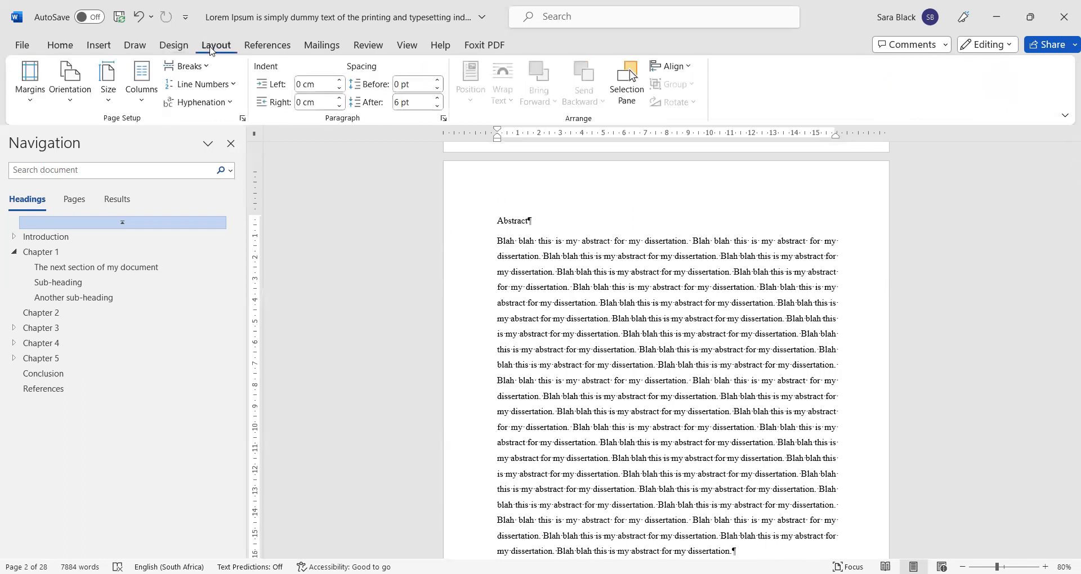
click(31, 95)
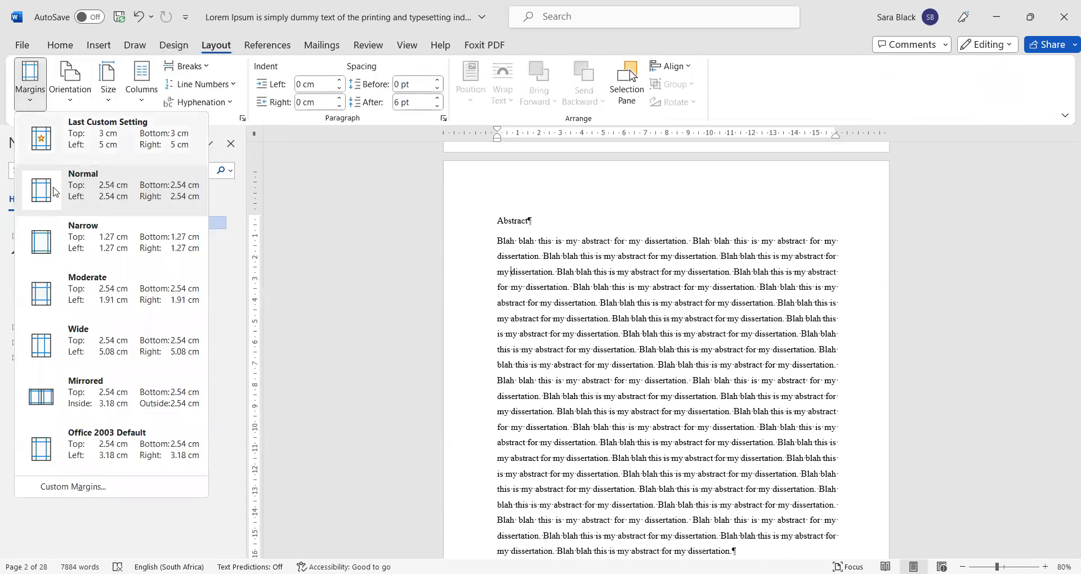
click(88, 351)
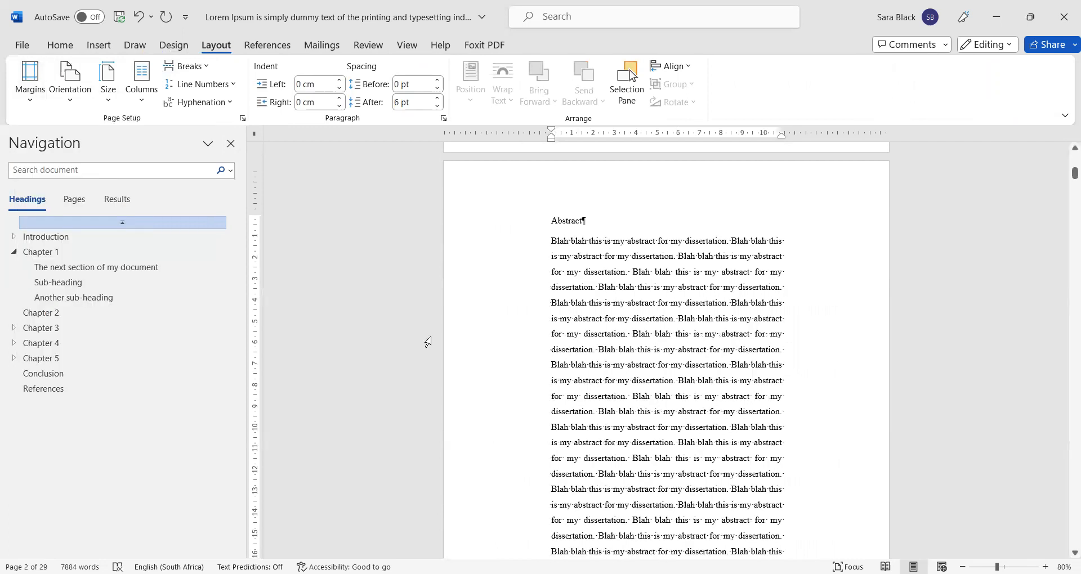
Apply the Moderate margin preset to the front matter section and review its pages.
scroll(653, 340, down, 5)
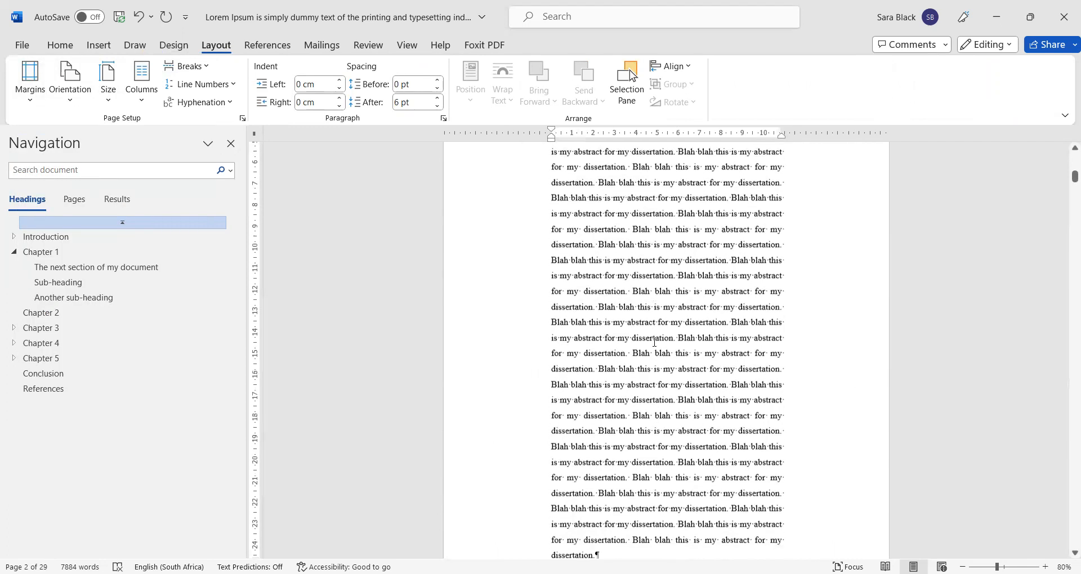
scroll(654, 342, up, 3)
scroll(654, 343, up, 5)
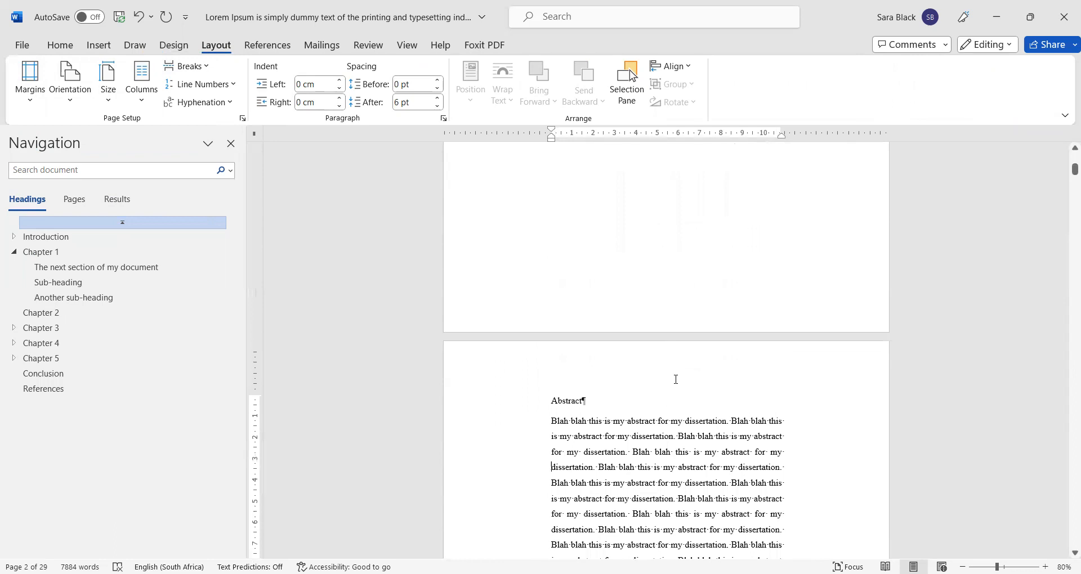
click(32, 106)
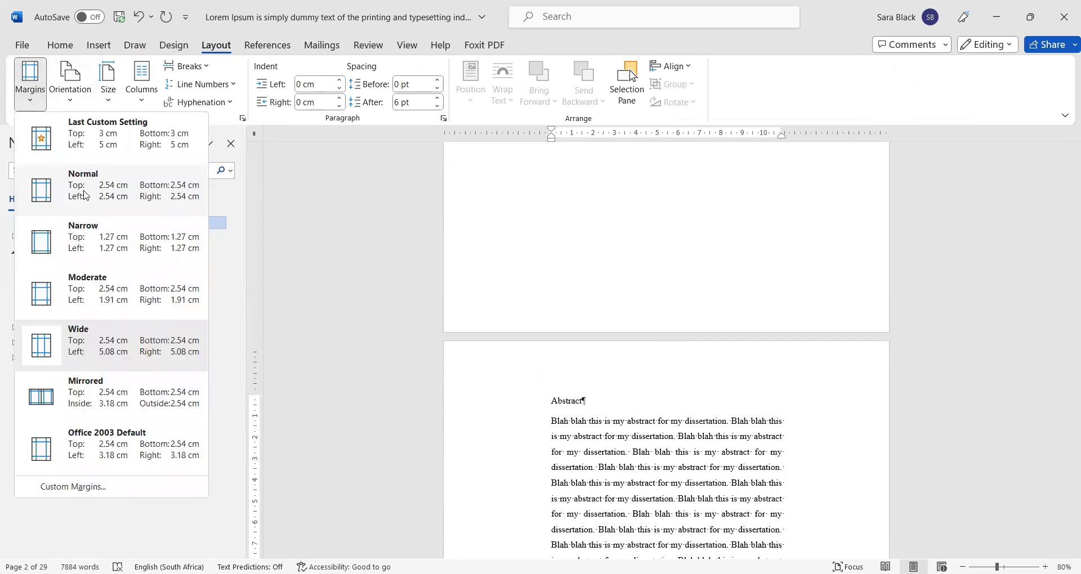
click(84, 293)
scroll(595, 454, down, 1)
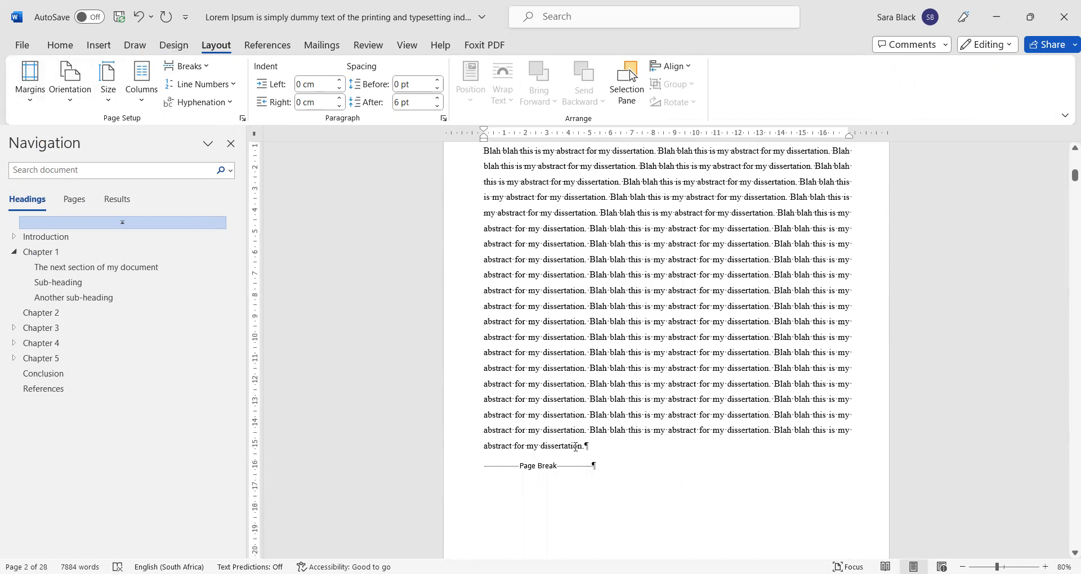
scroll(576, 446, up, 5)
scroll(576, 436, up, 15)
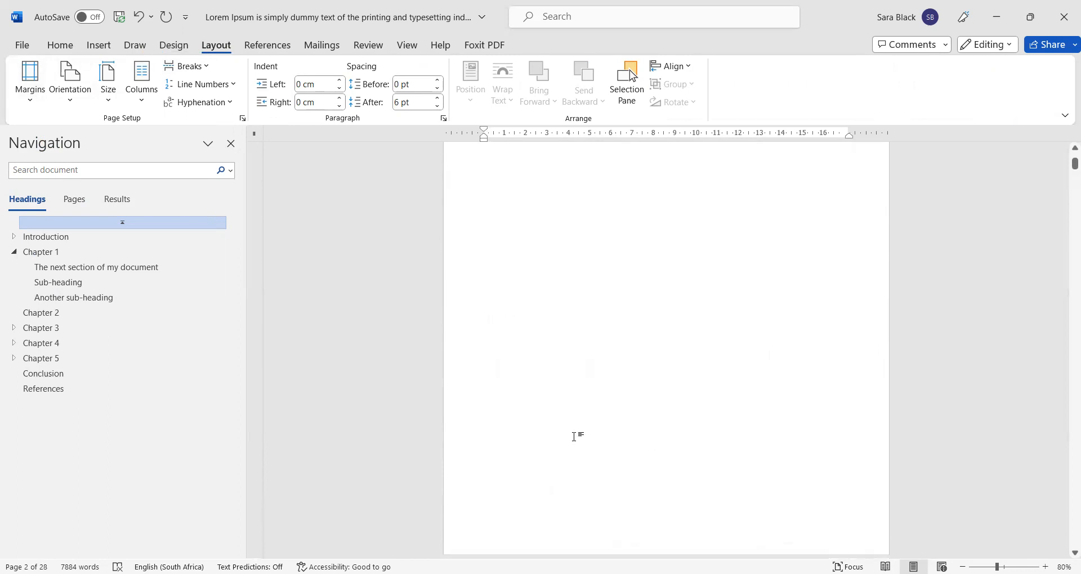
Compare the margins of the front matter pages with the Introduction section, placing the cursor in the Introduction's first paragraph.
scroll(575, 437, down, 20)
scroll(576, 432, up, 5)
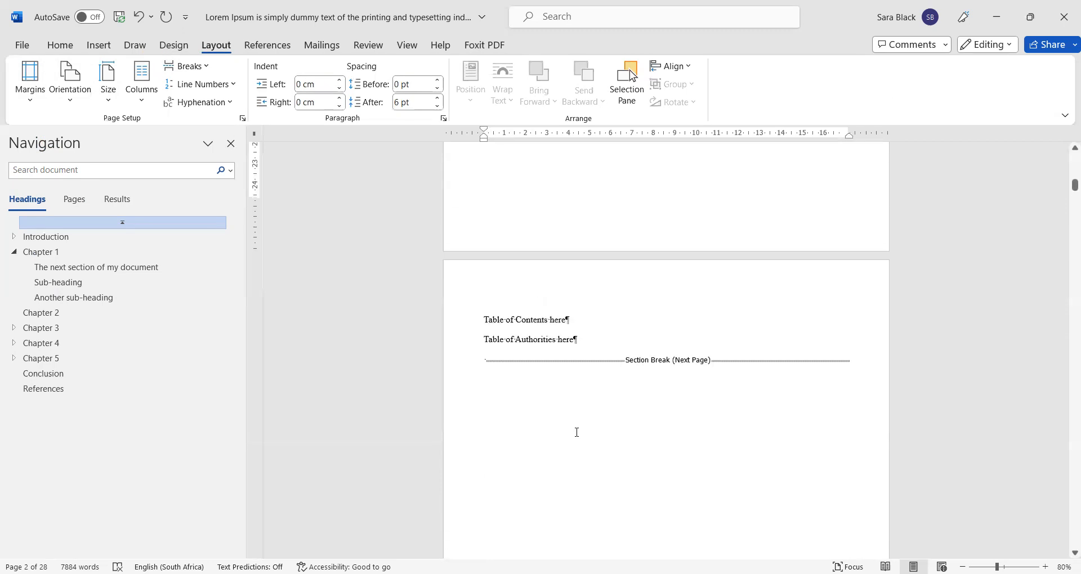
scroll(577, 432, down, 15)
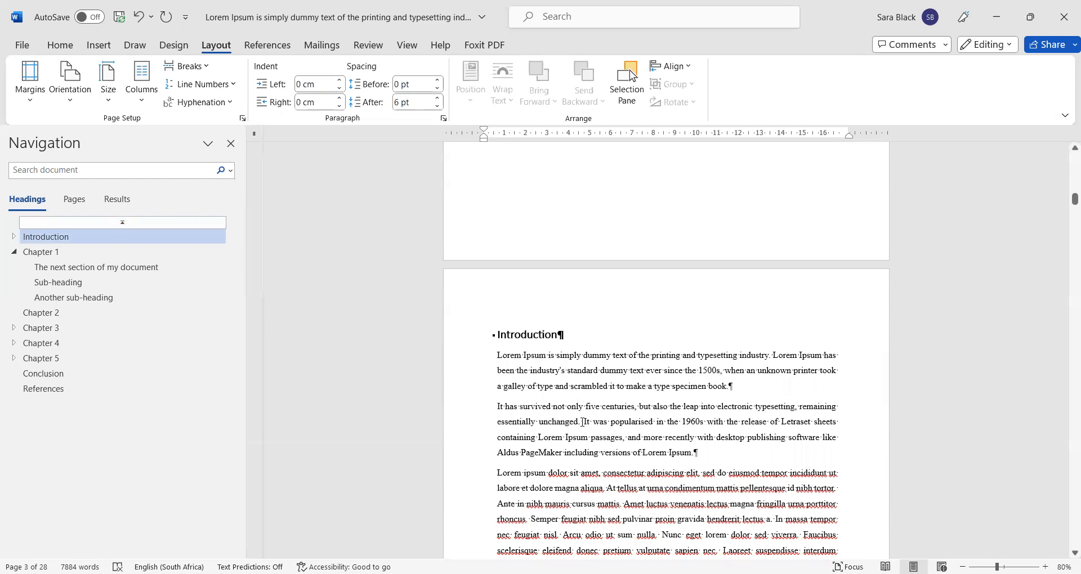
click(559, 371)
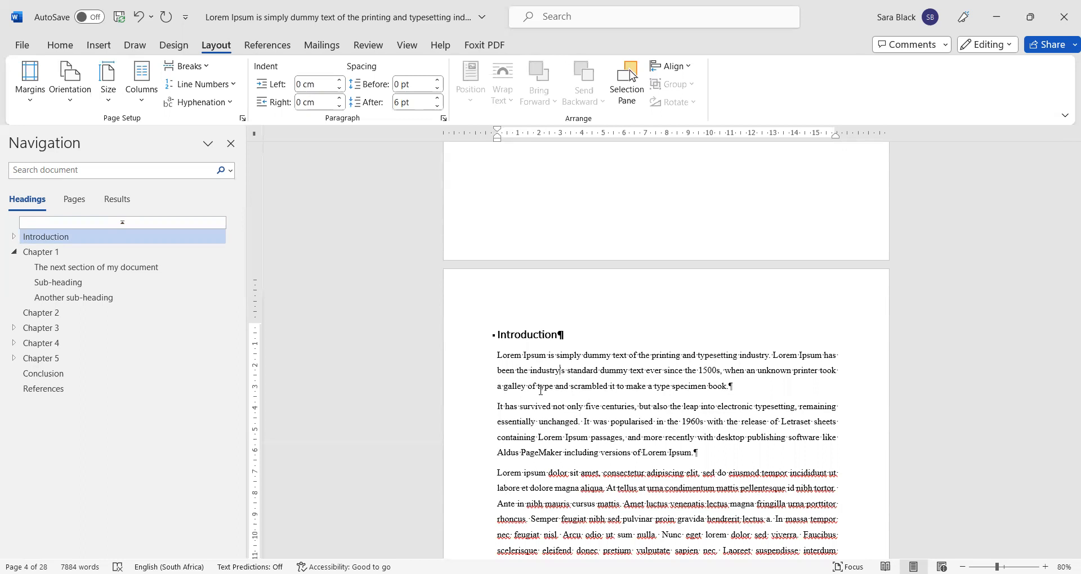
Insert a Plain Number 3 page number at the bottom of the page, working from the abstract page's footer.
scroll(537, 387, up, 5)
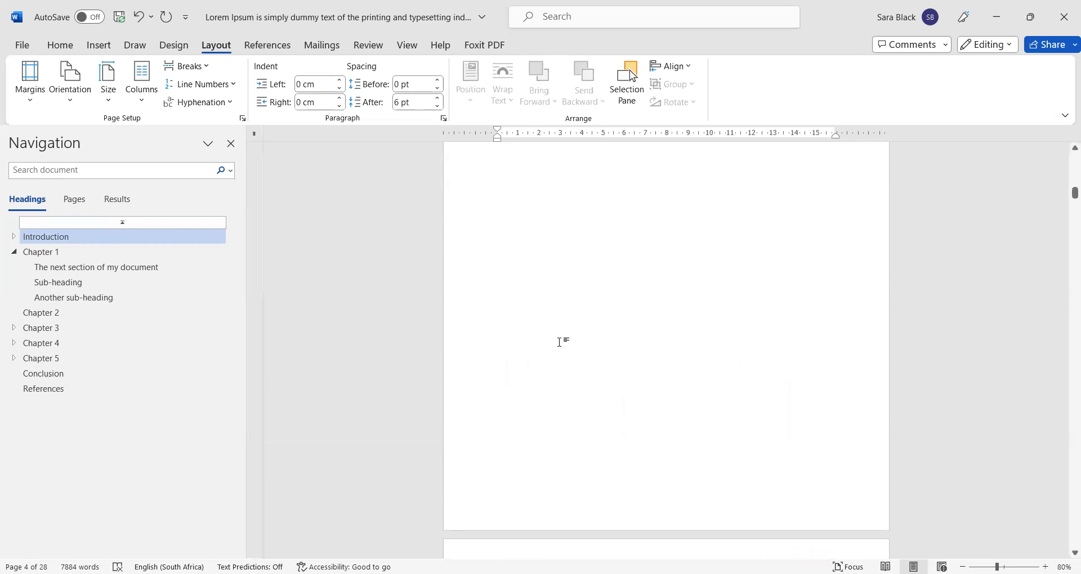
scroll(560, 342, up, 10)
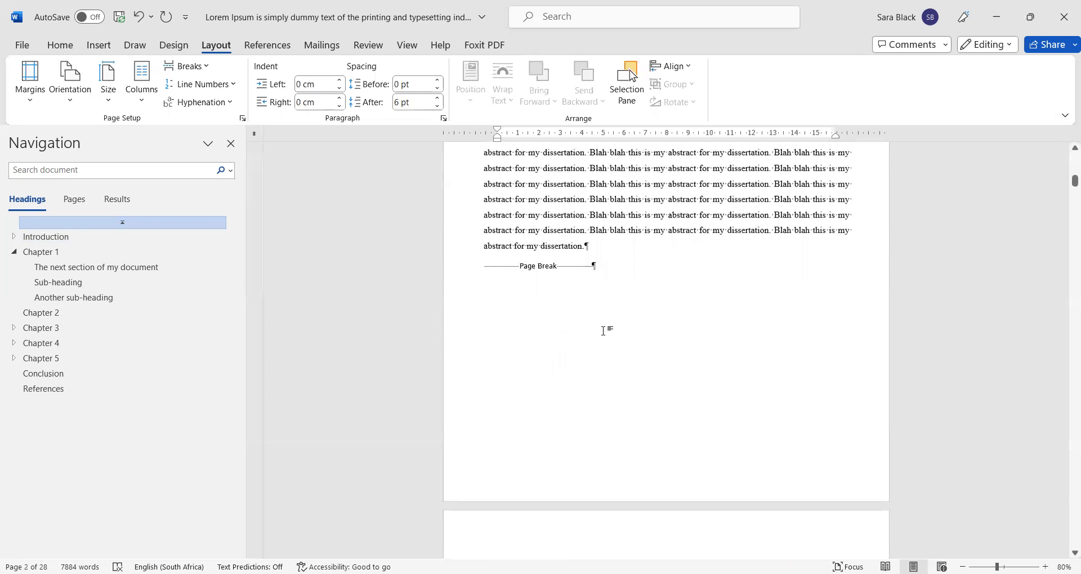
scroll(603, 330, down, 2)
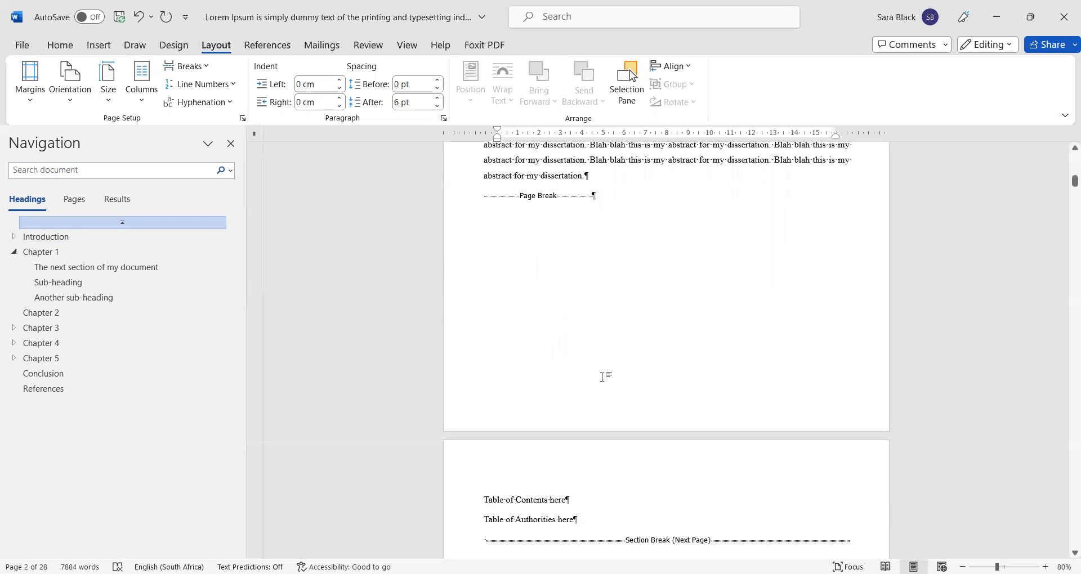
double_click(591, 407)
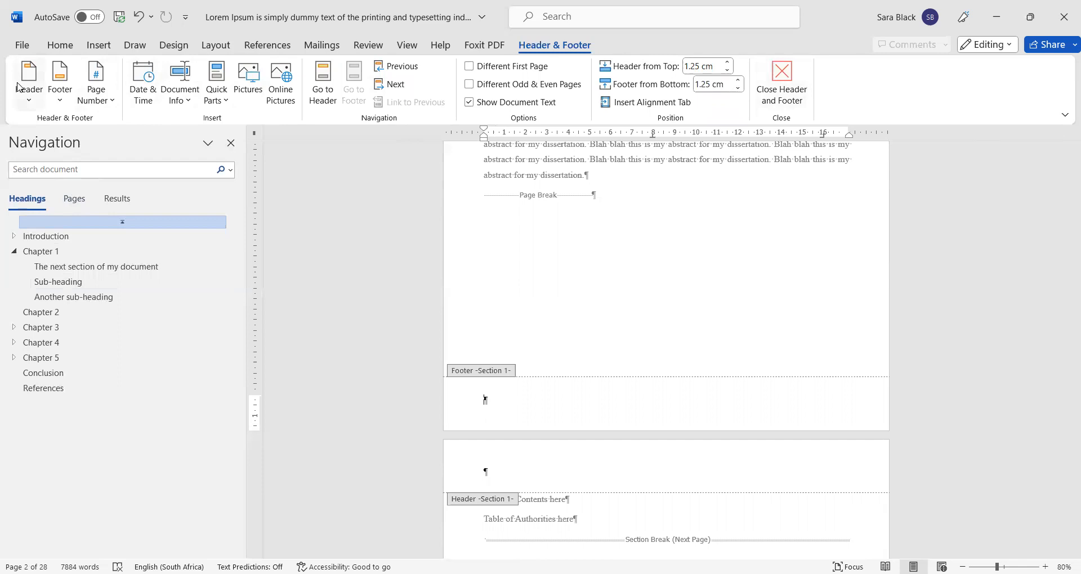
click(97, 93)
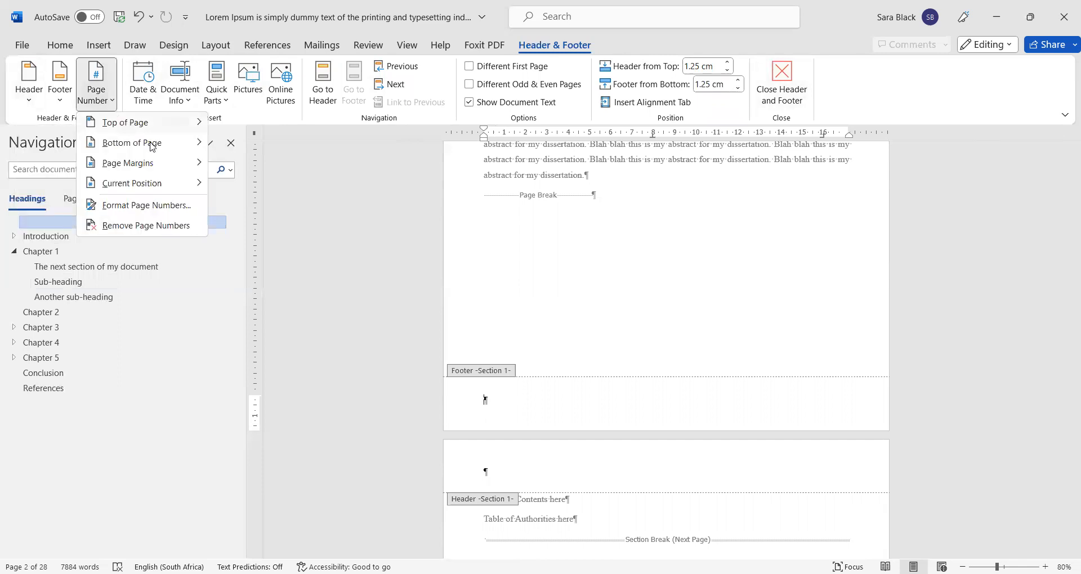
mouse_move(152, 145)
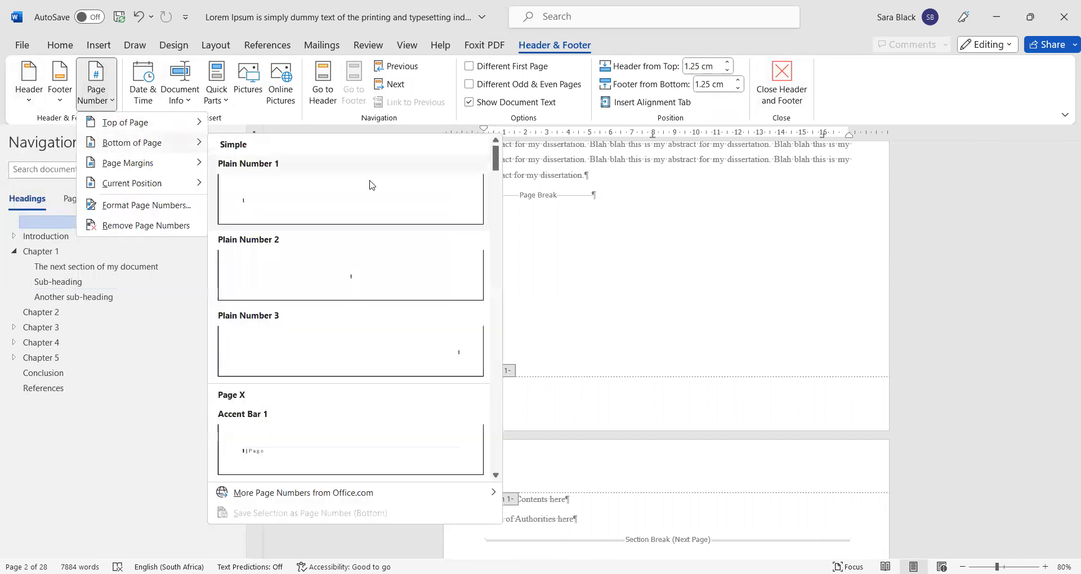
click(423, 359)
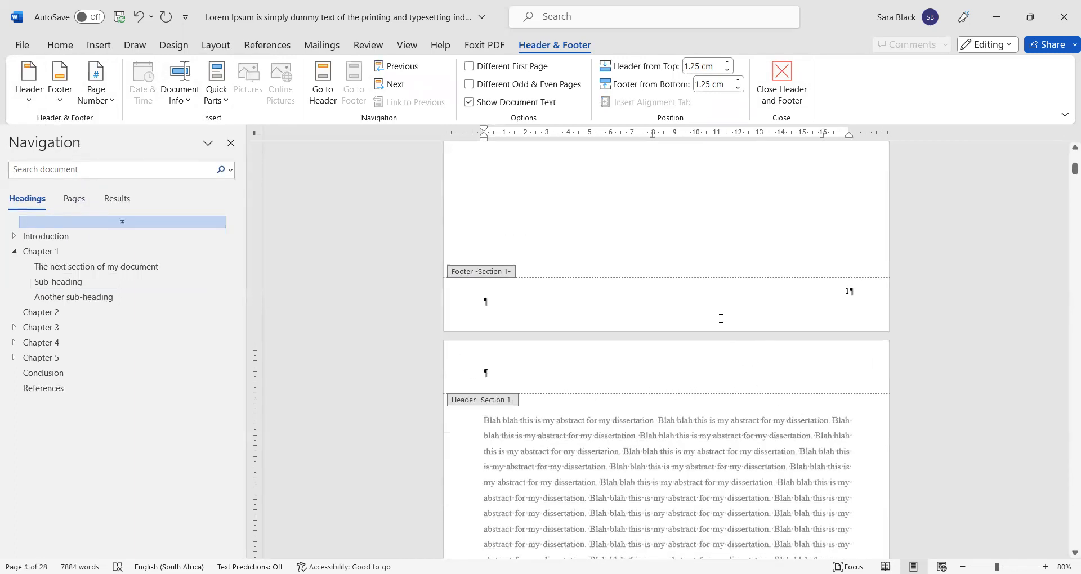
Turn on Different First Page for Section 1 and check the title page and abstract page footers.
click(500, 66)
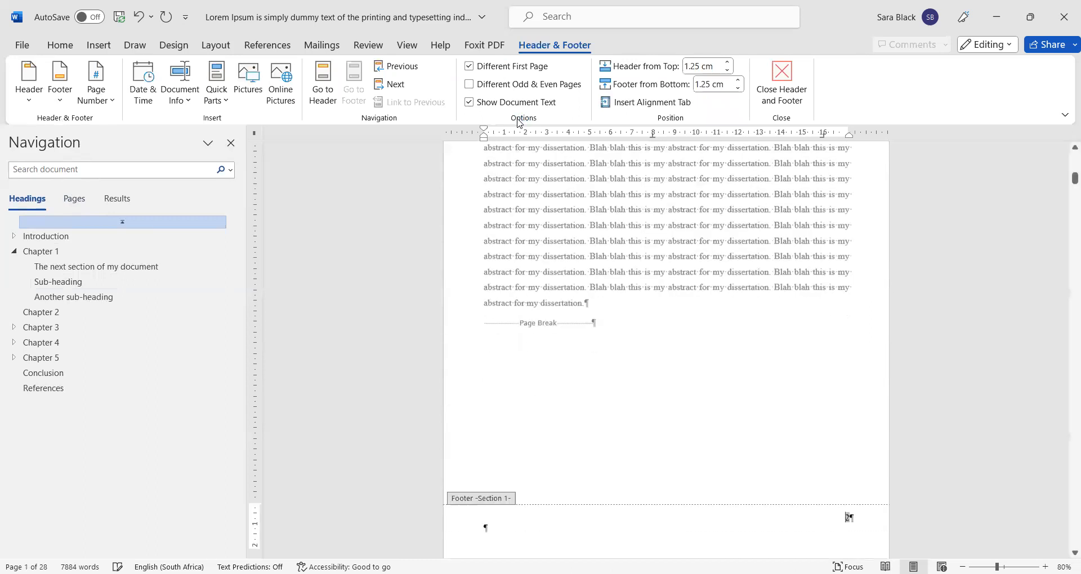
scroll(666, 303, up, 10)
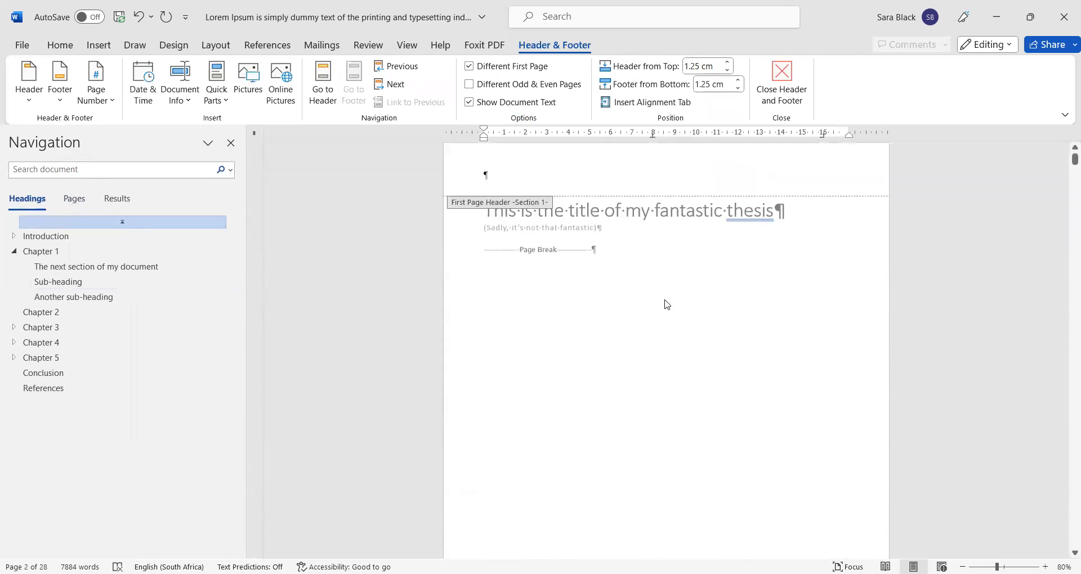
scroll(654, 283, down, 6)
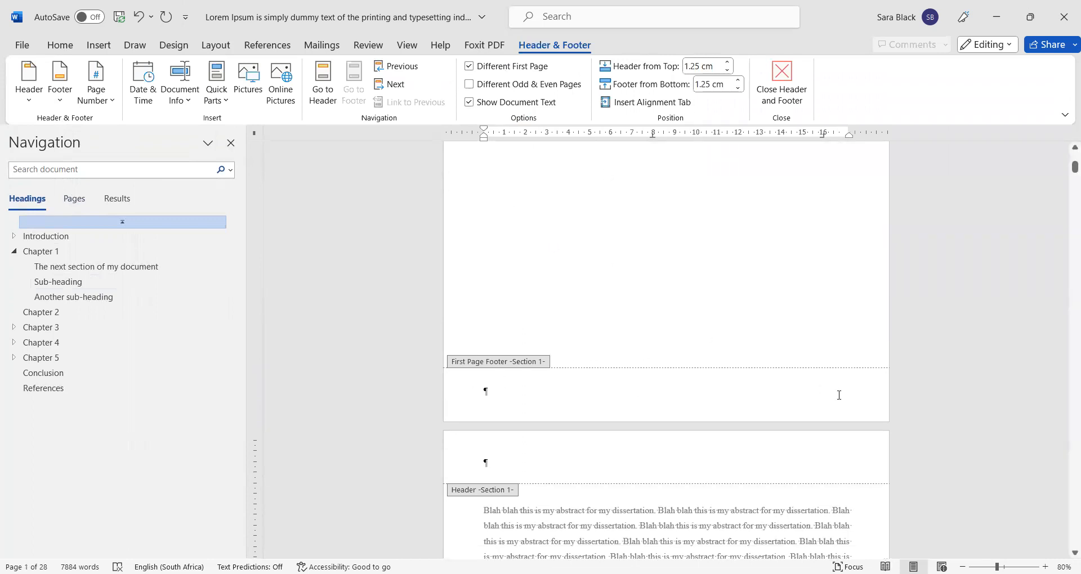
scroll(830, 386, down, 8)
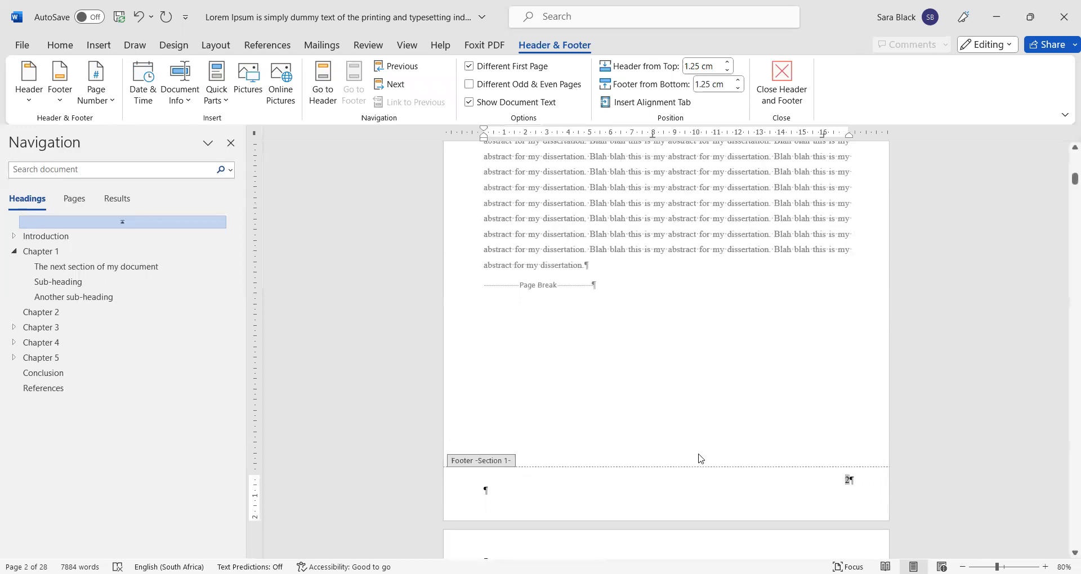
Set the page number format of the Section 1 footer to lowercase Roman numerals (i, ii, iii, ...).
click(809, 482)
click(110, 100)
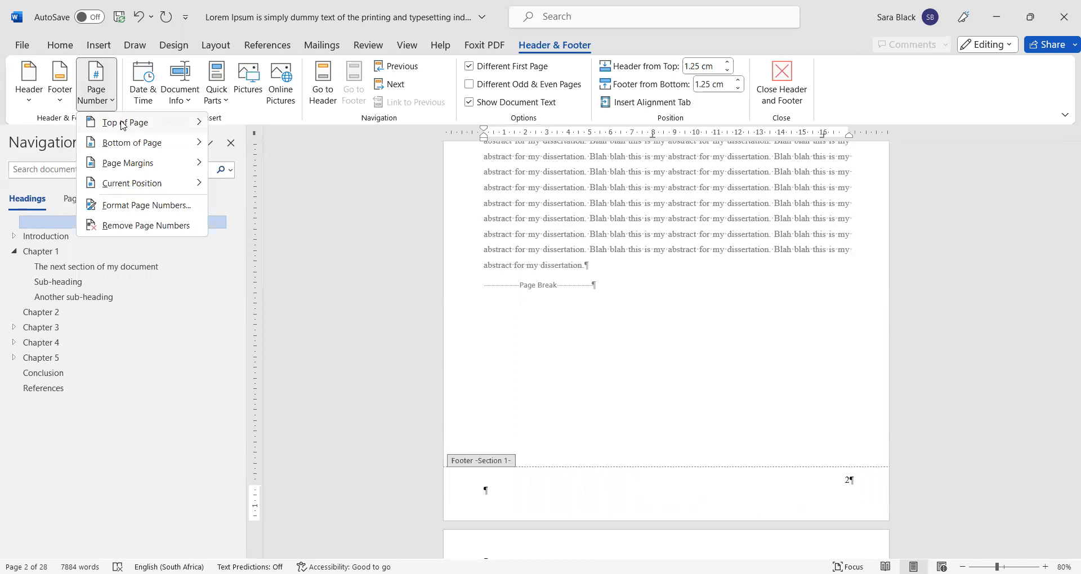
click(177, 212)
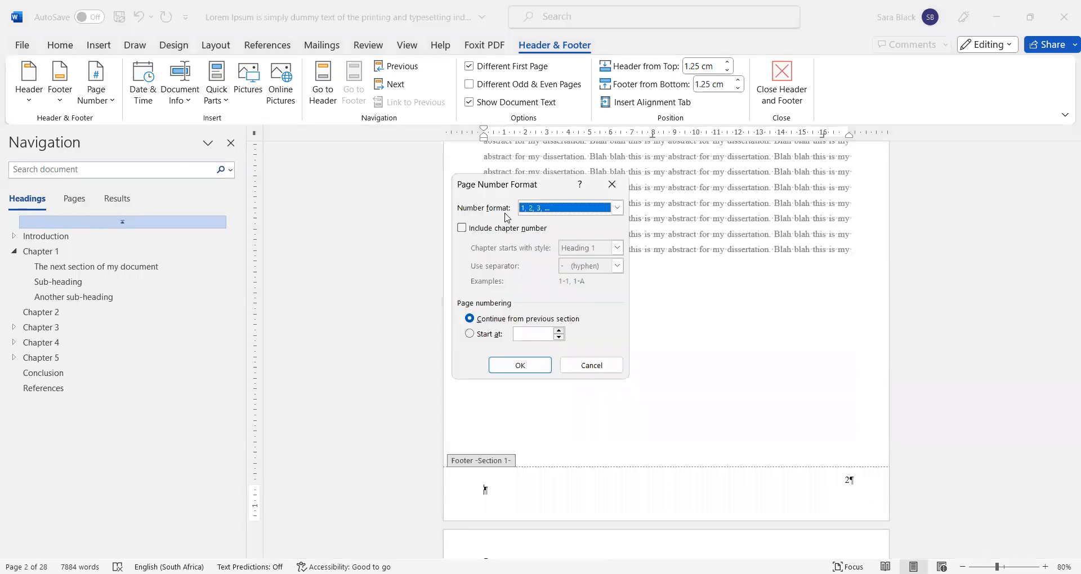
click(550, 212)
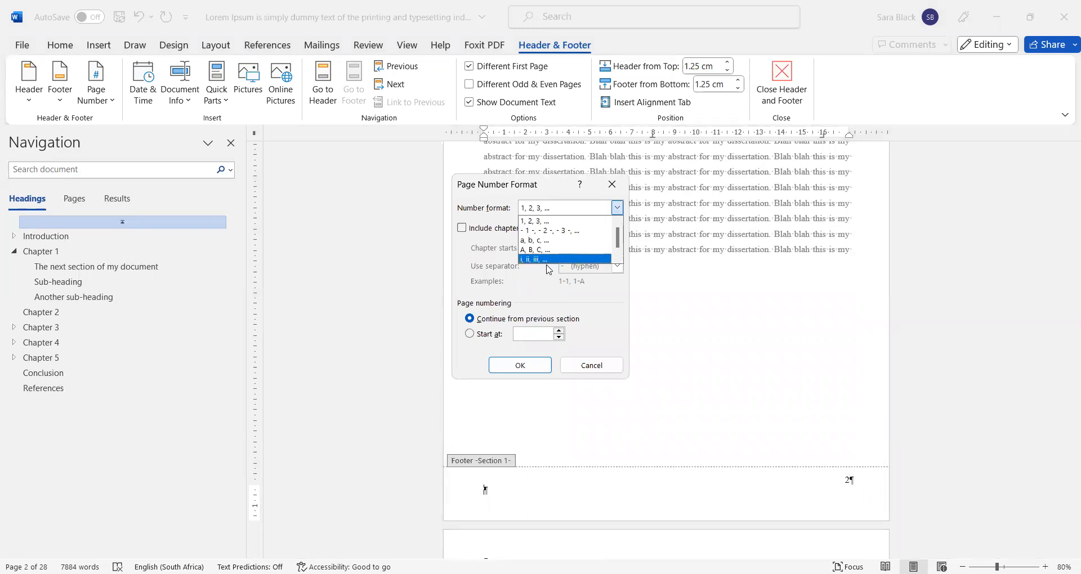
click(546, 260)
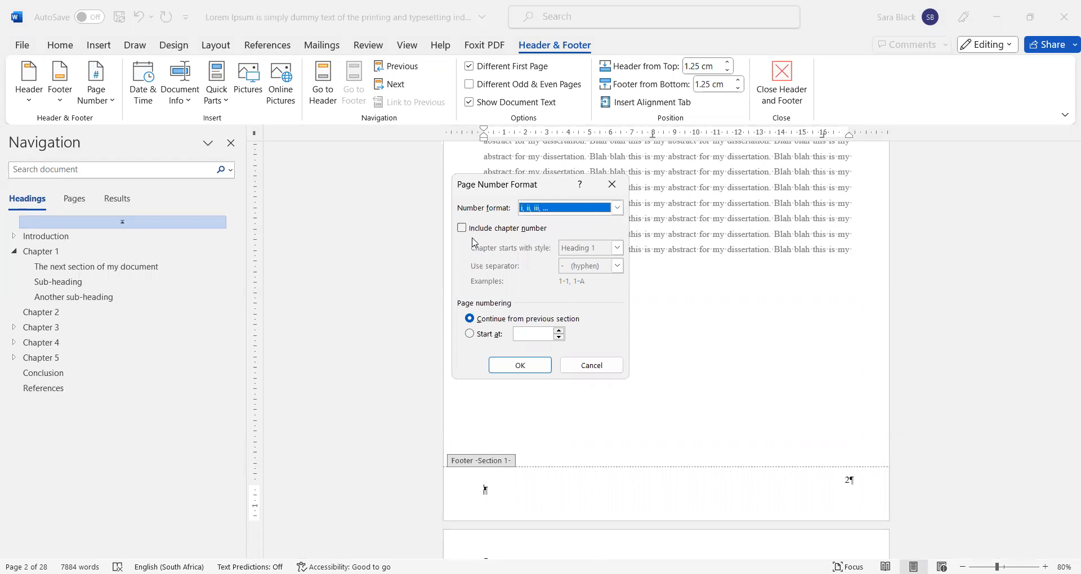
click(539, 370)
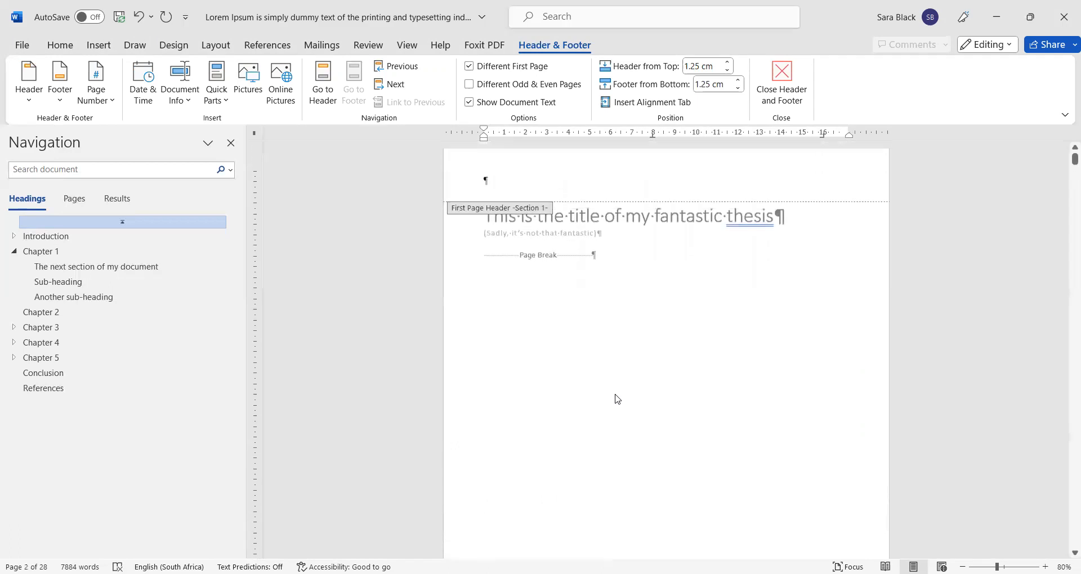
Check the footer page numbers from the title page through the front matter to the Introduction page.
scroll(812, 339, down, 8)
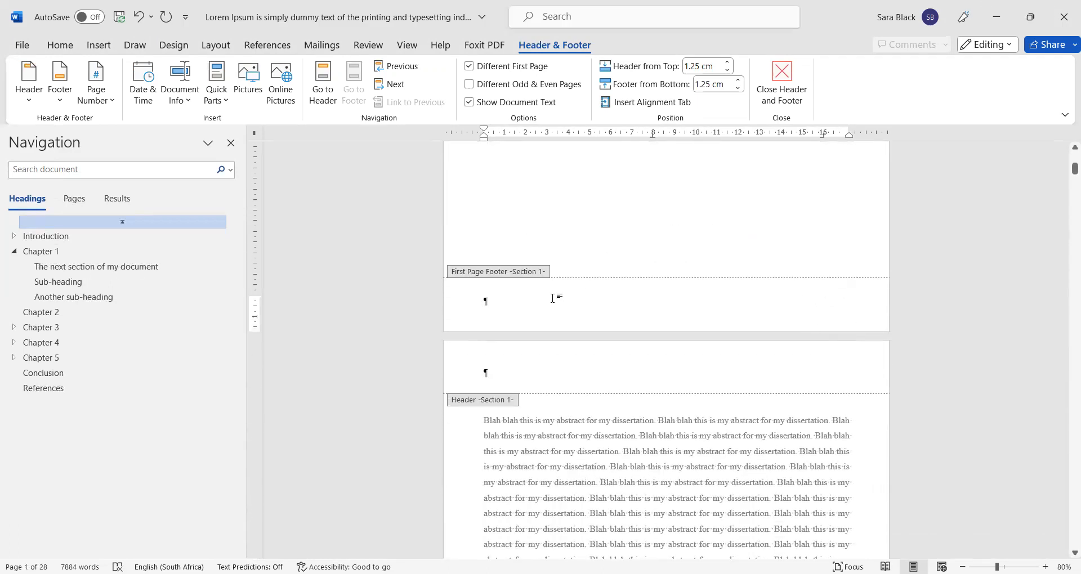
scroll(768, 297, down, 8)
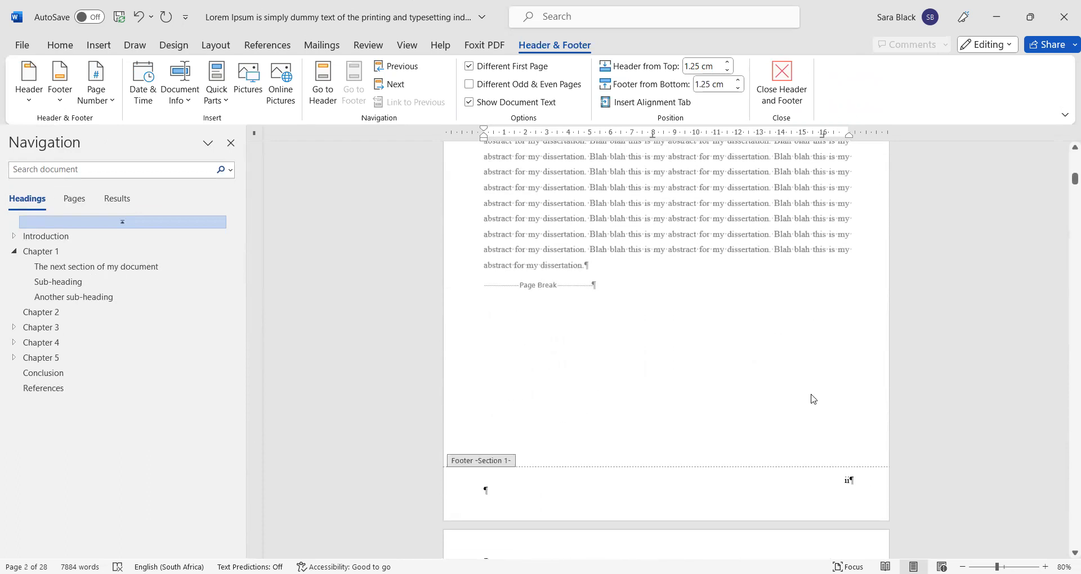
scroll(839, 489, down, 3)
ctrl+scroll(892, 425, up, 3)
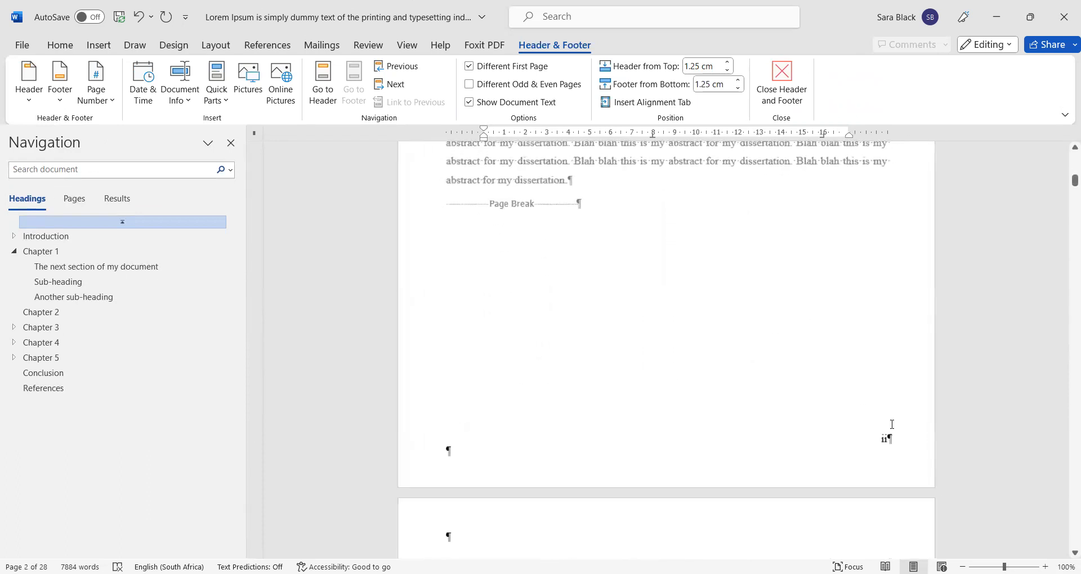
scroll(916, 488, down, 20)
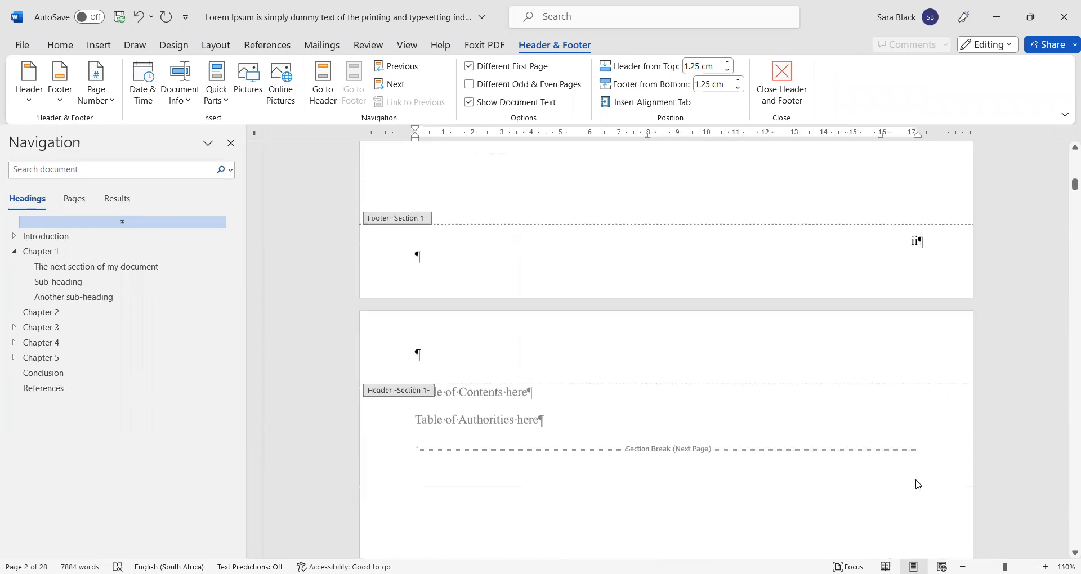
scroll(903, 472, up, 4)
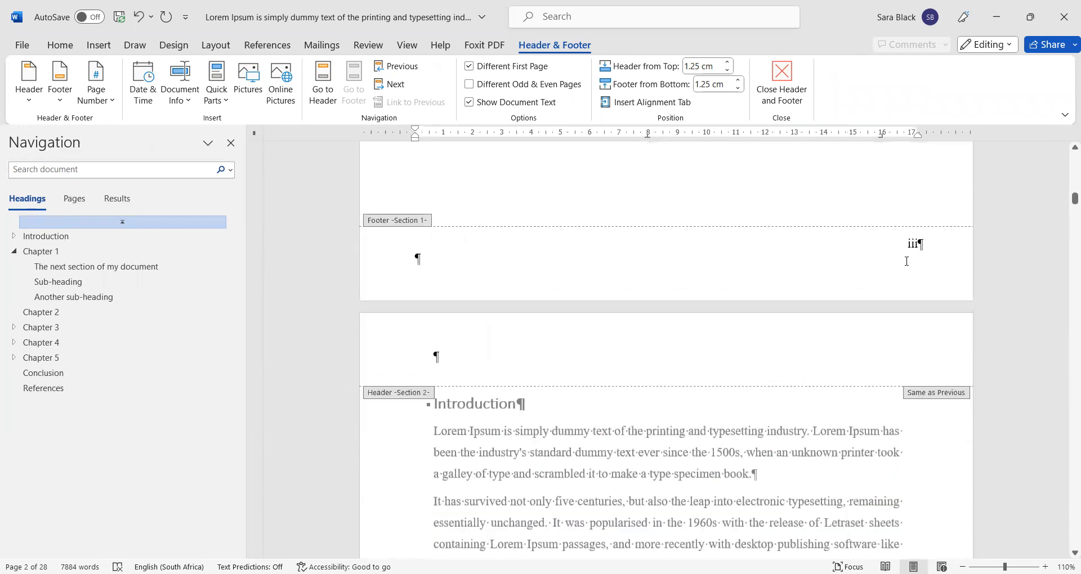
scroll(907, 261, down, 10)
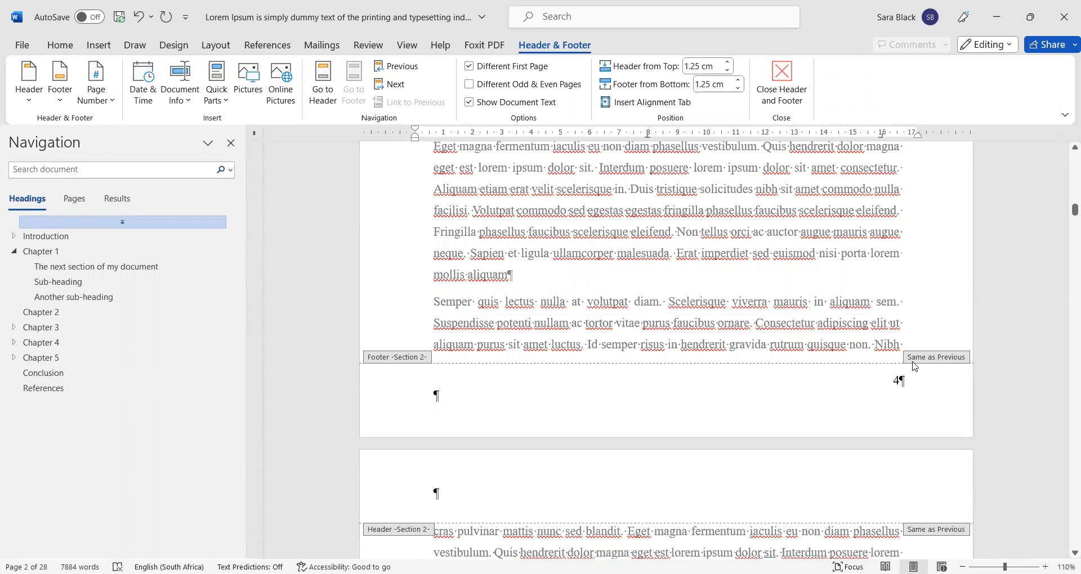
scroll(831, 393, up, 2)
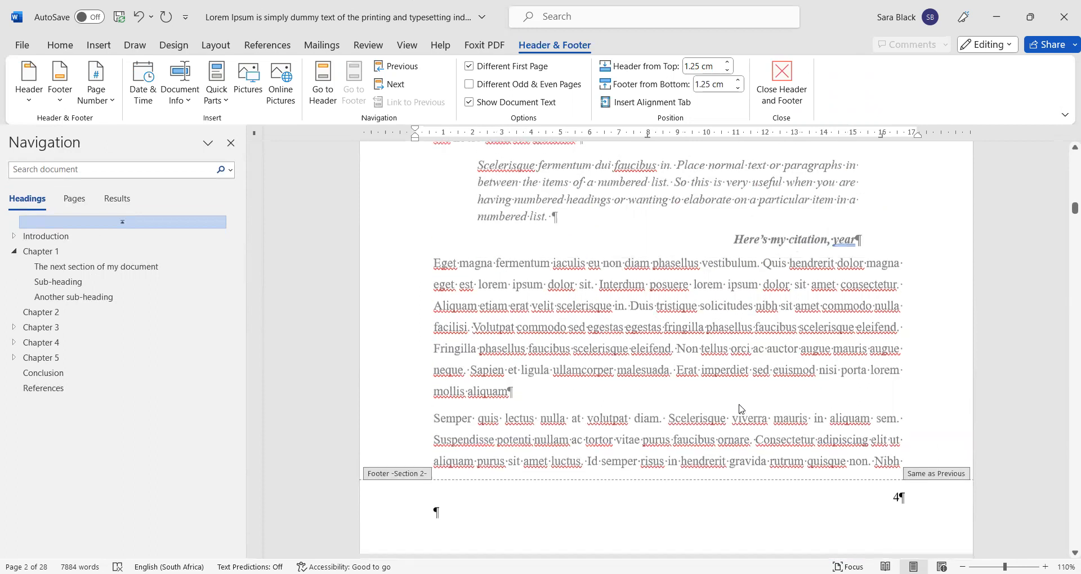
Try turning off Link to Previous for the Section 2 footer on the Introduction page, and restore the link.
click(487, 507)
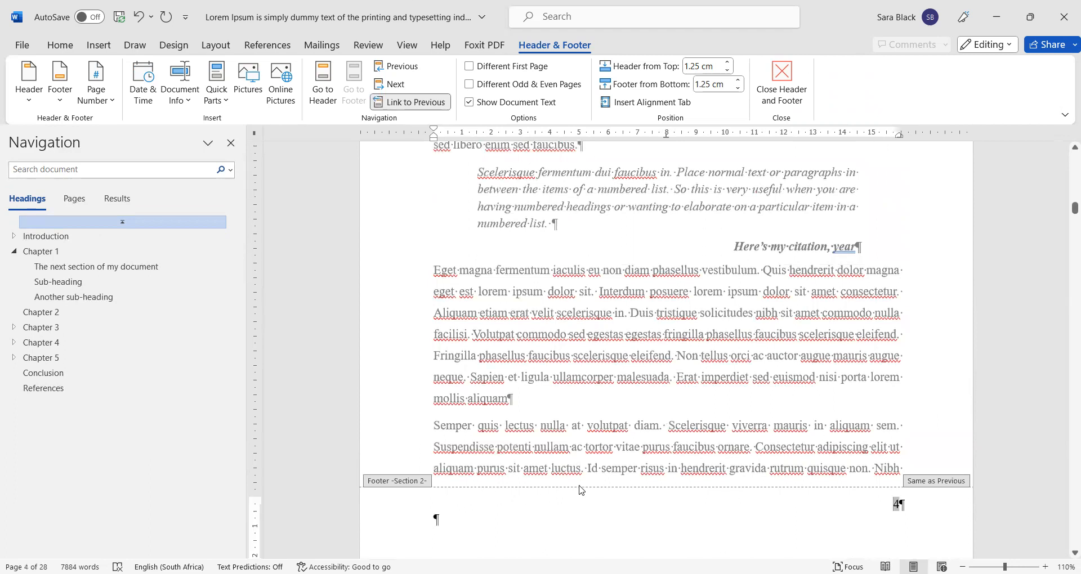
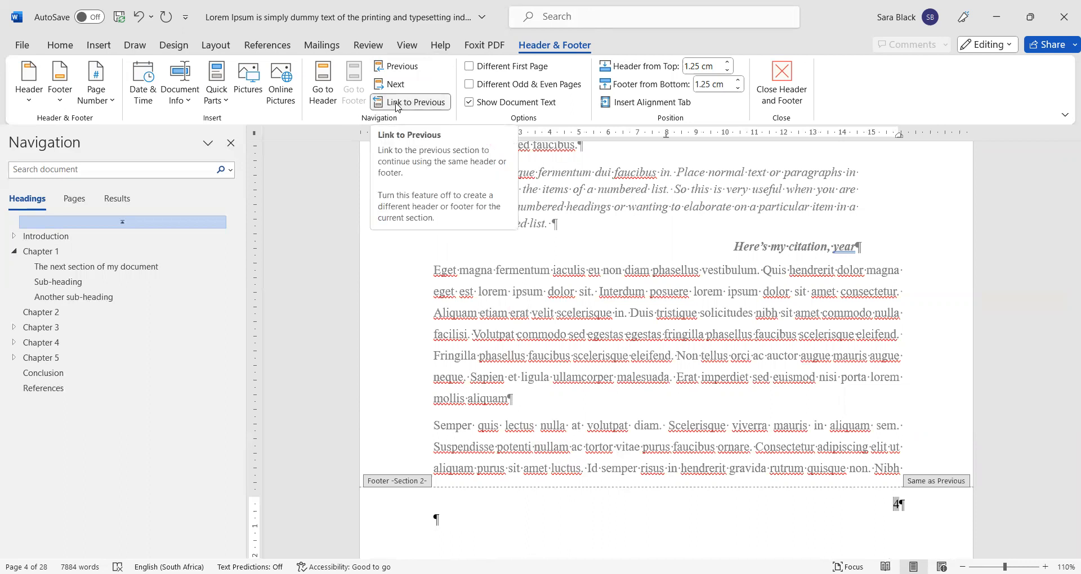
click(397, 103)
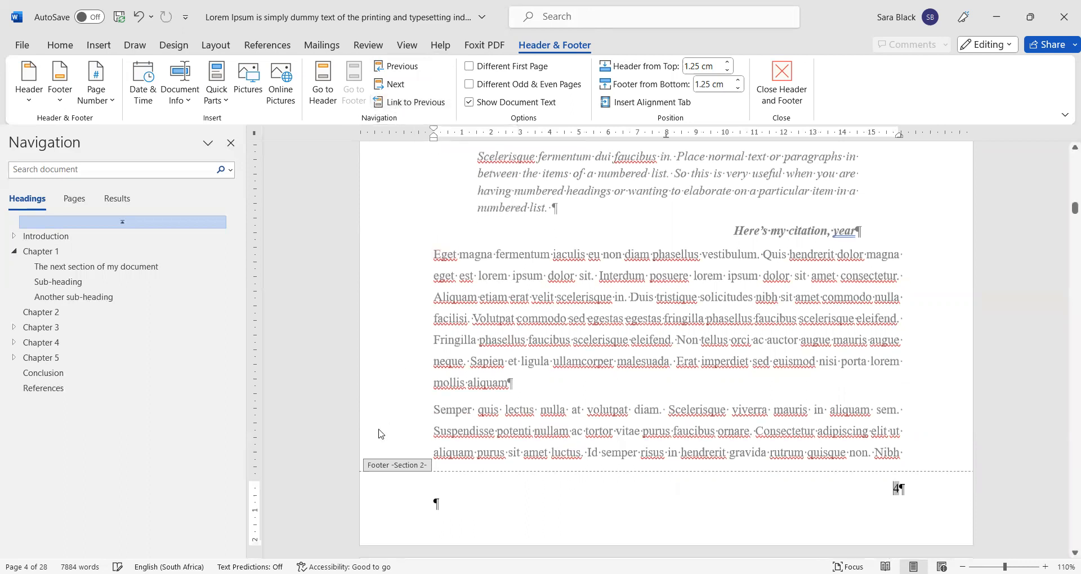
click(393, 104)
click(518, 334)
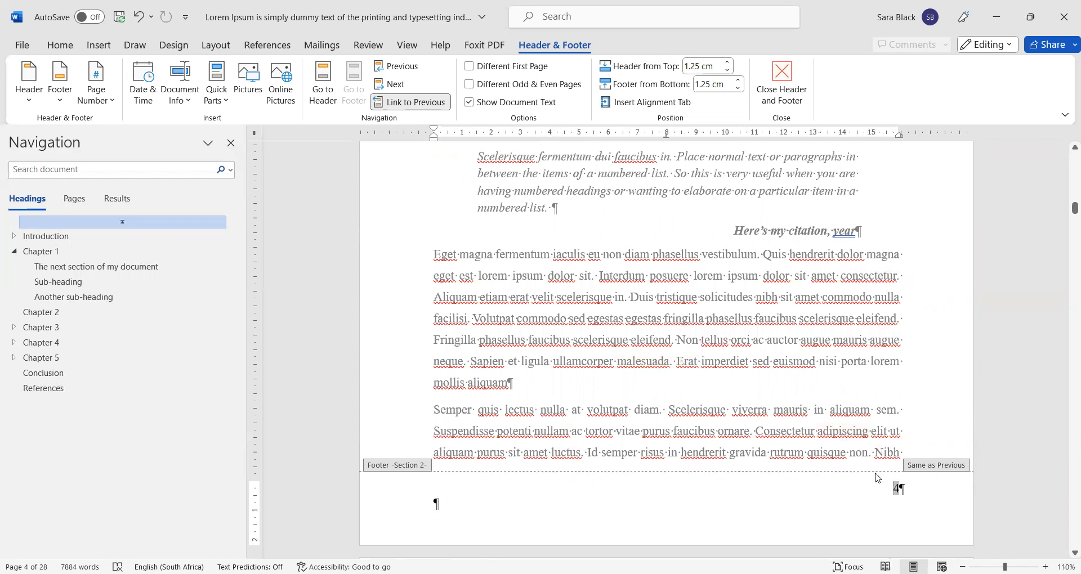
scroll(877, 473, down, 3)
scroll(876, 471, down, 10)
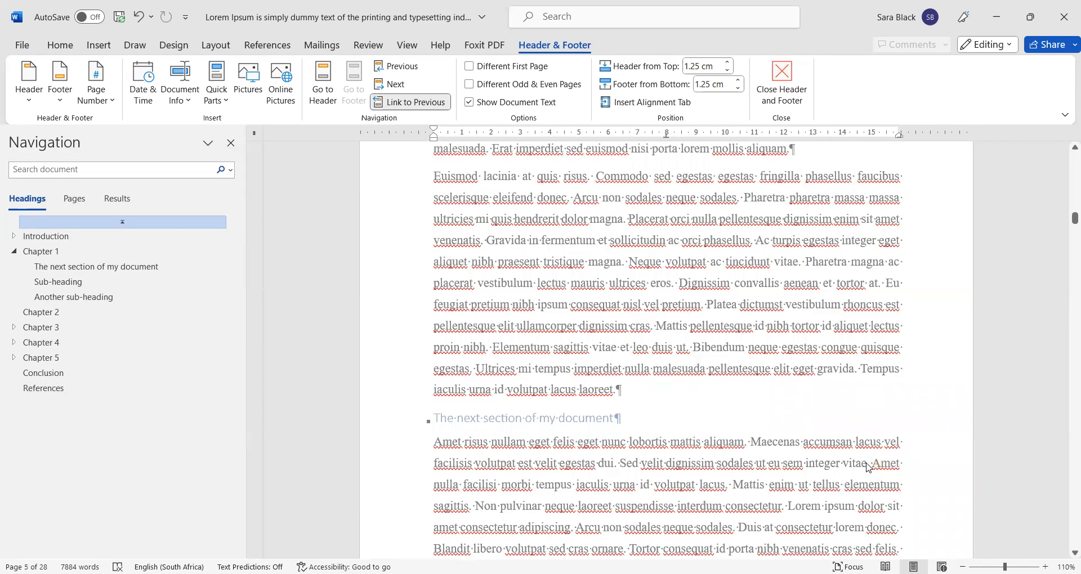
scroll(872, 470, up, 10)
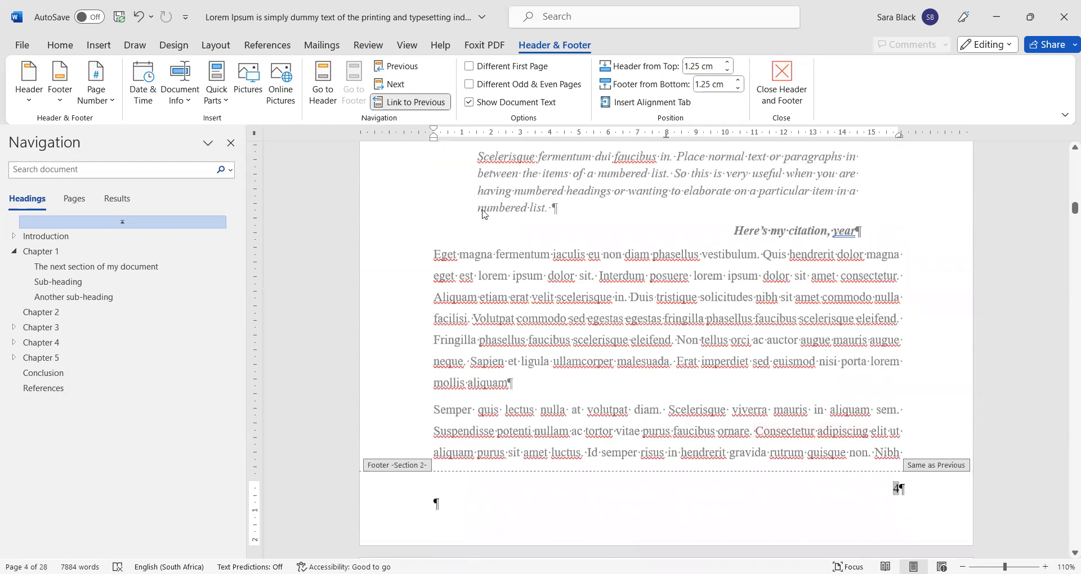
Turn off Link to Previous for the Section 2 footer on the Introduction page and select its page number.
click(402, 102)
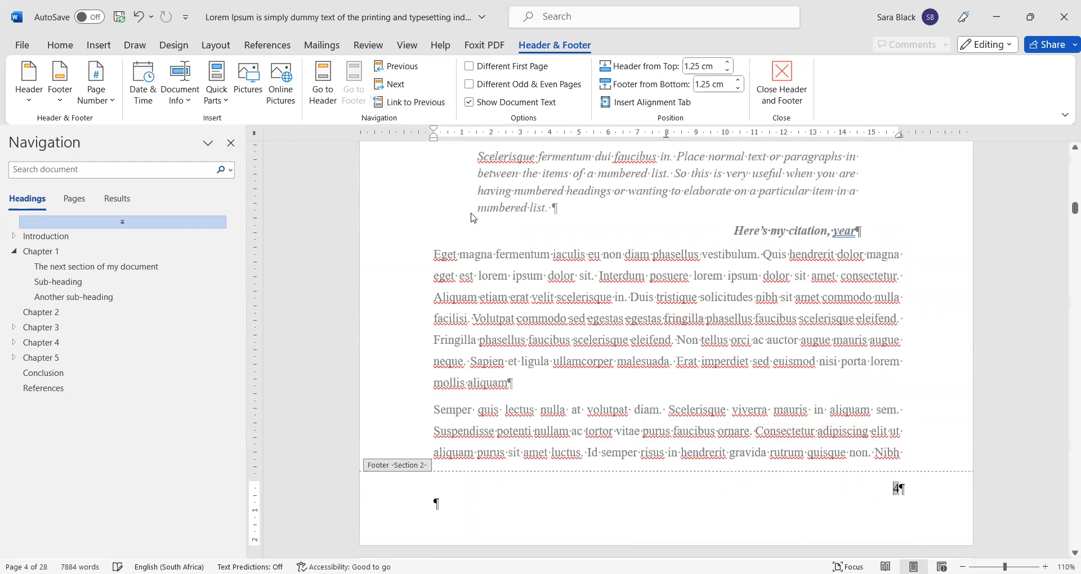
click(628, 518)
click(896, 489)
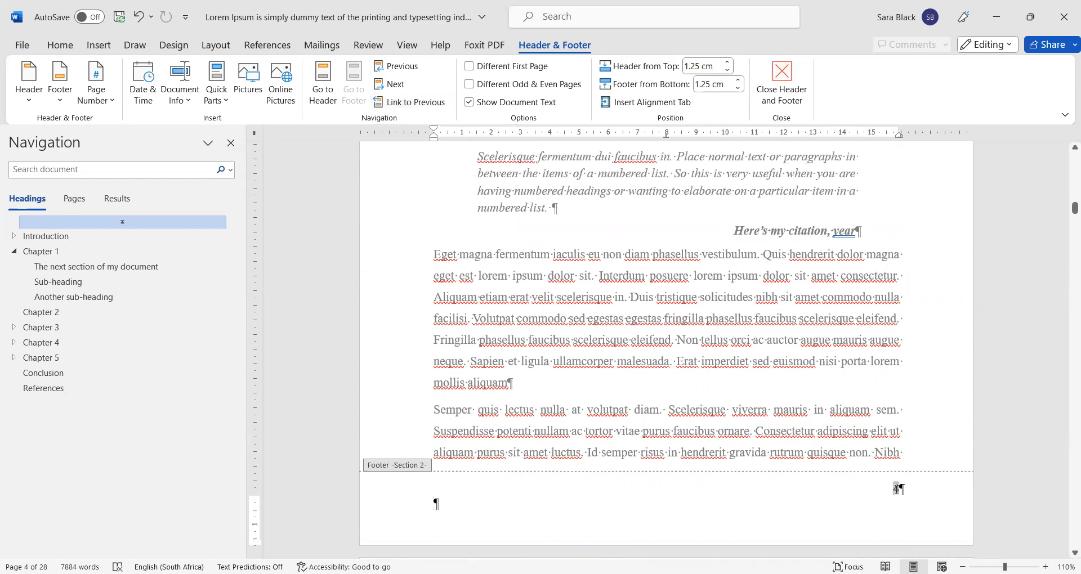
Set the Section 2 page numbering to start at 1 in the 1, 2, 3 format, and leave the footer.
click(95, 104)
mouse_move(161, 147)
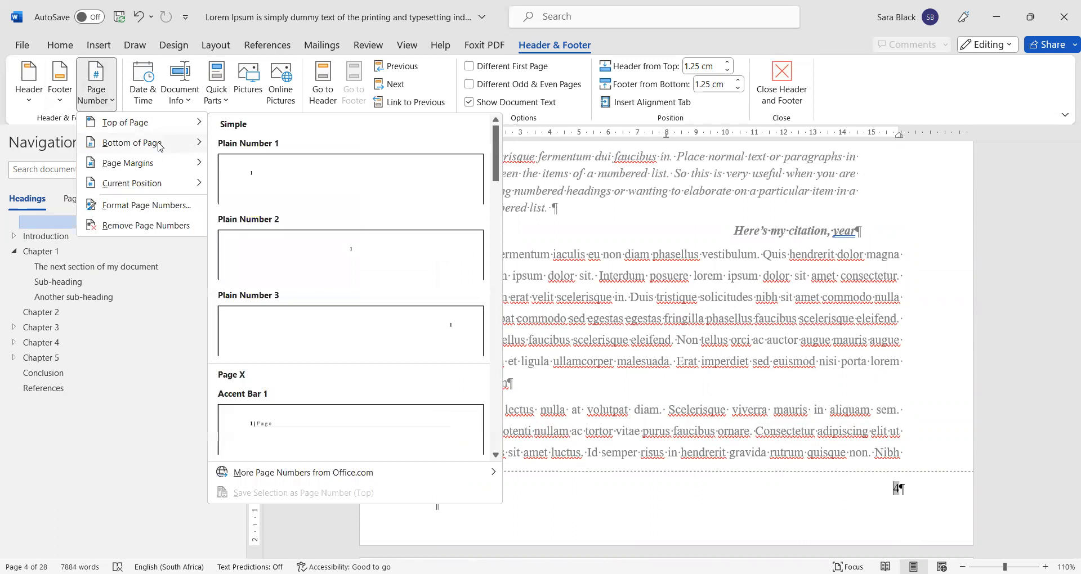
click(162, 205)
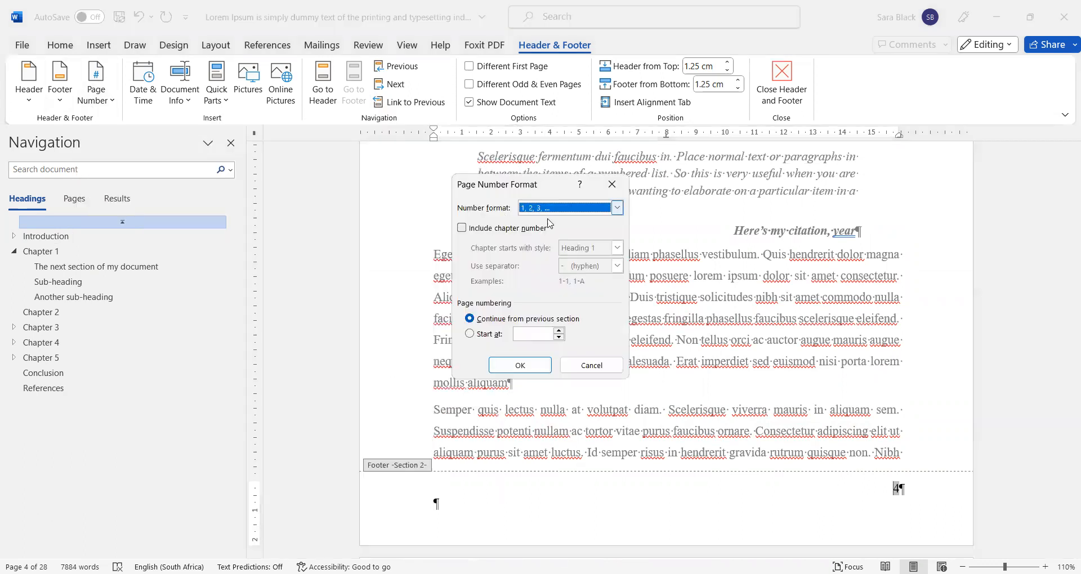
click(470, 334)
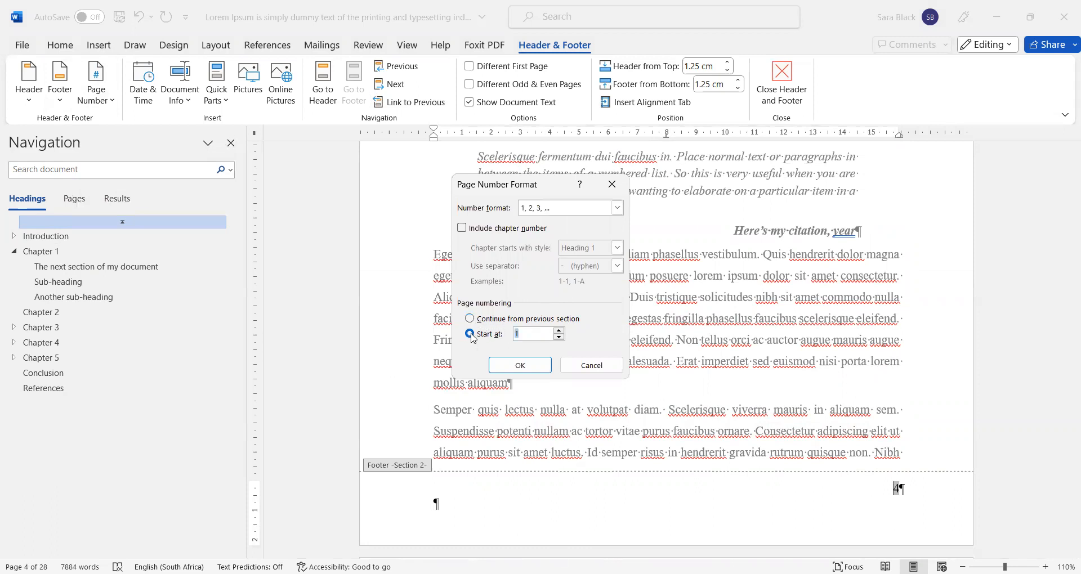
click(520, 366)
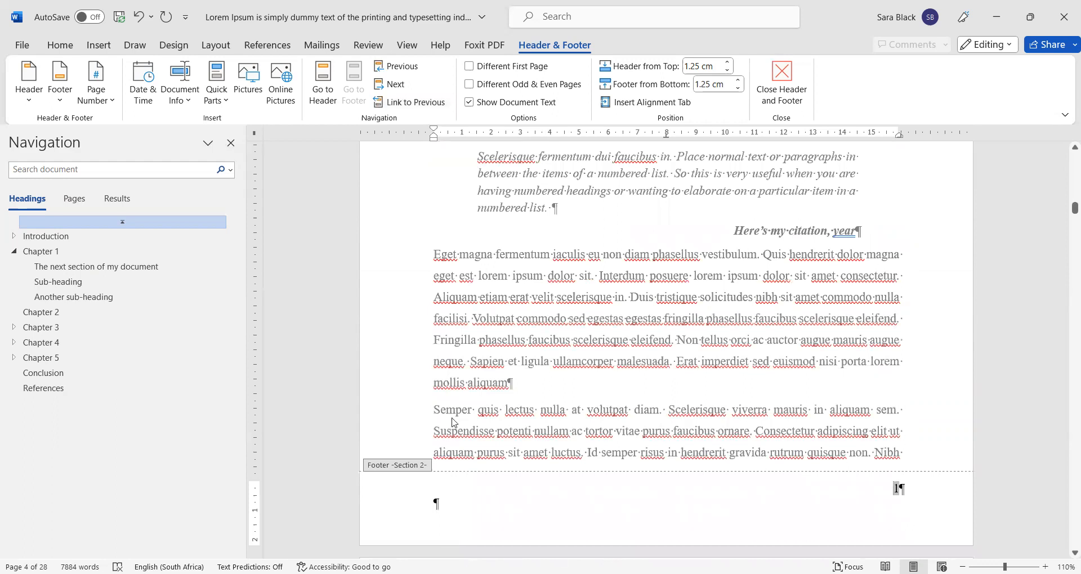
click(782, 81)
Check the footer page numbers from the title page through the front matter and Introduction, including the Section 2 footer's link status.
scroll(642, 332, up, 15)
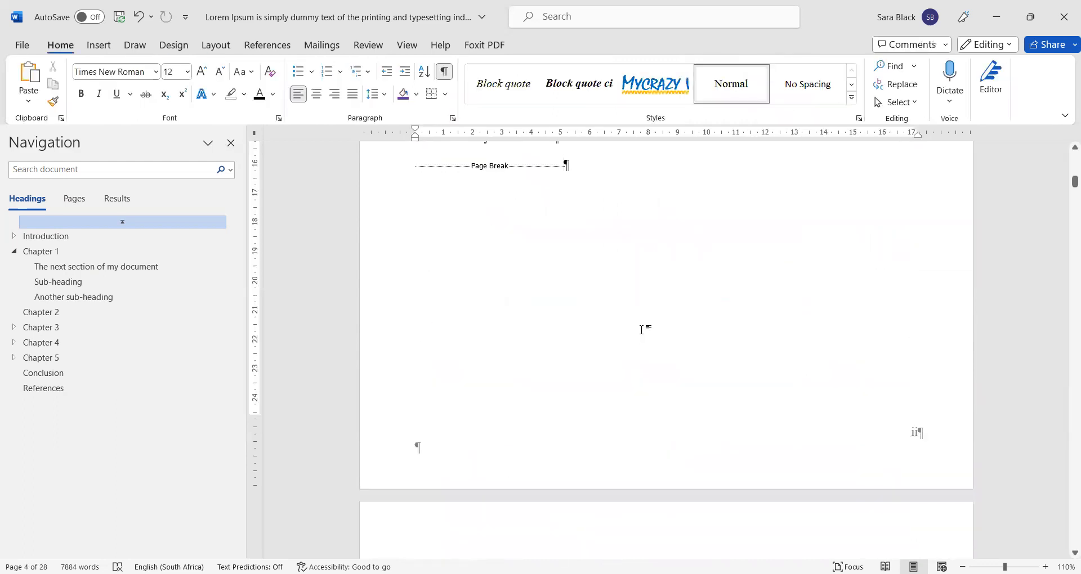
scroll(642, 329, up, 15)
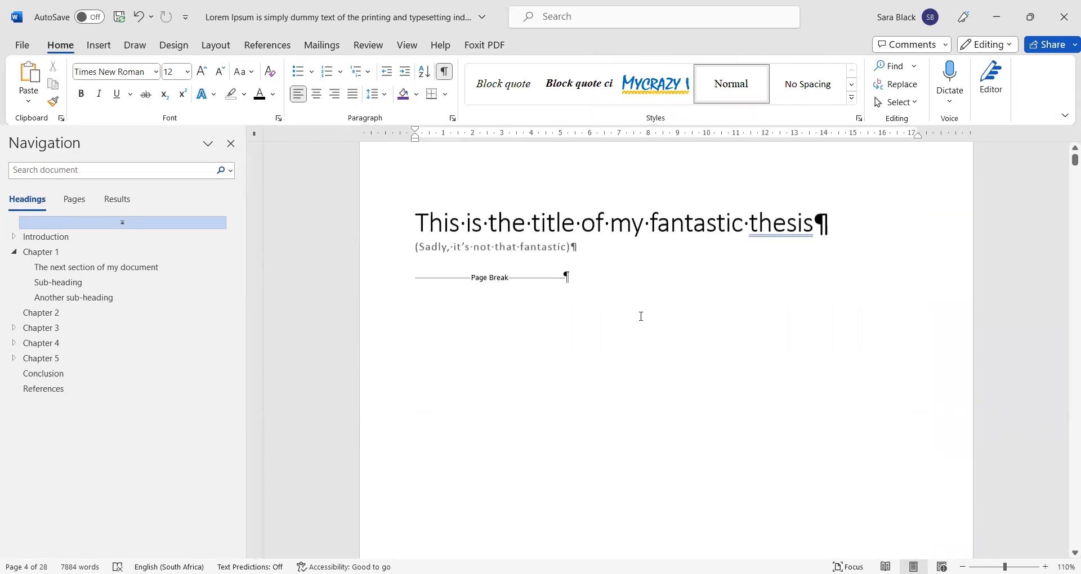
scroll(740, 309, down, 10)
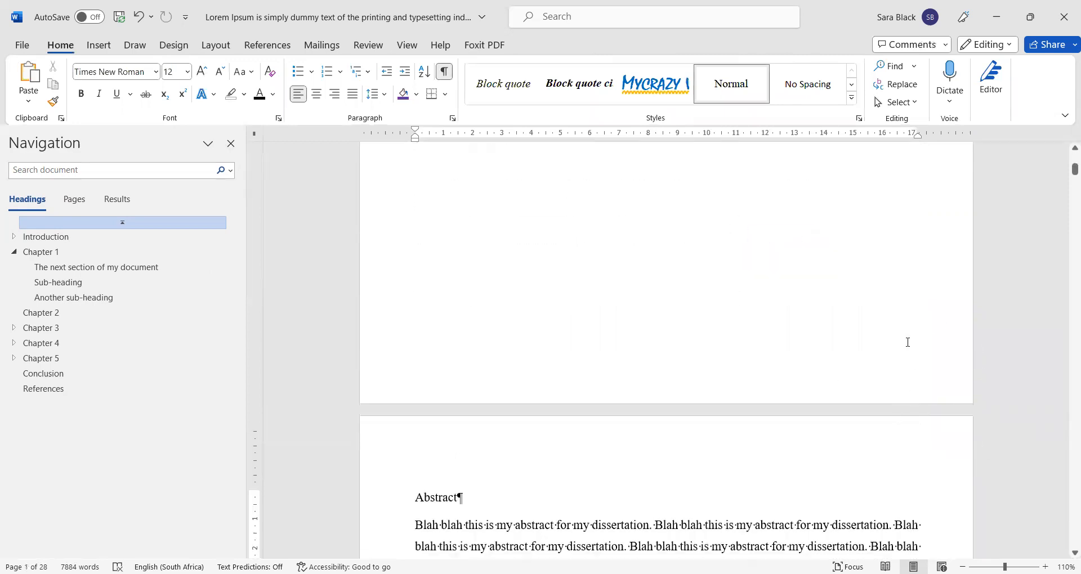
scroll(907, 341, down, 20)
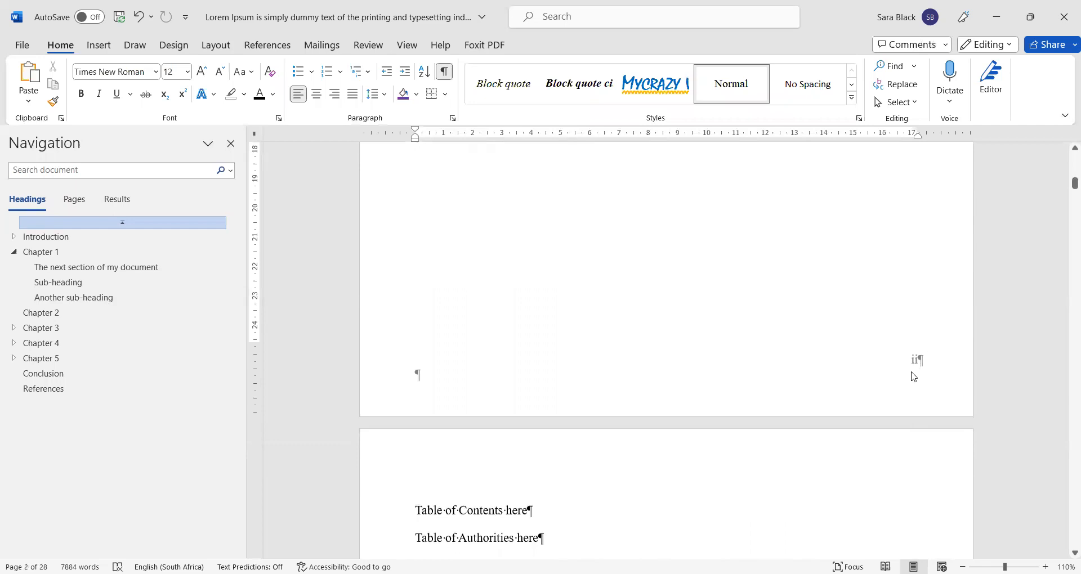
scroll(913, 374, down, 10)
scroll(913, 378, down, 3)
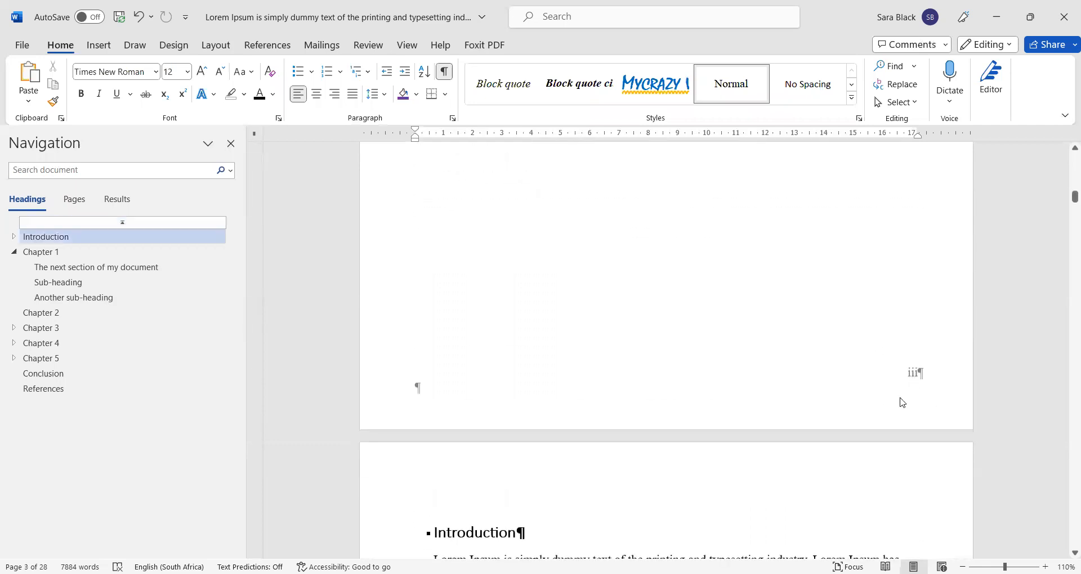
scroll(901, 376, down, 8)
scroll(901, 374, down, 14)
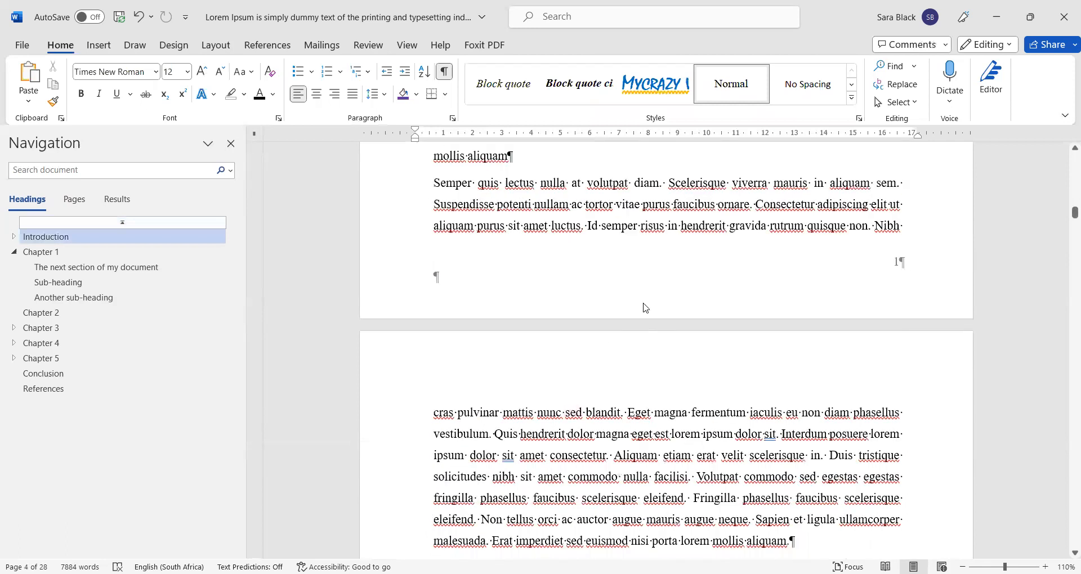
scroll(645, 308, down, 18)
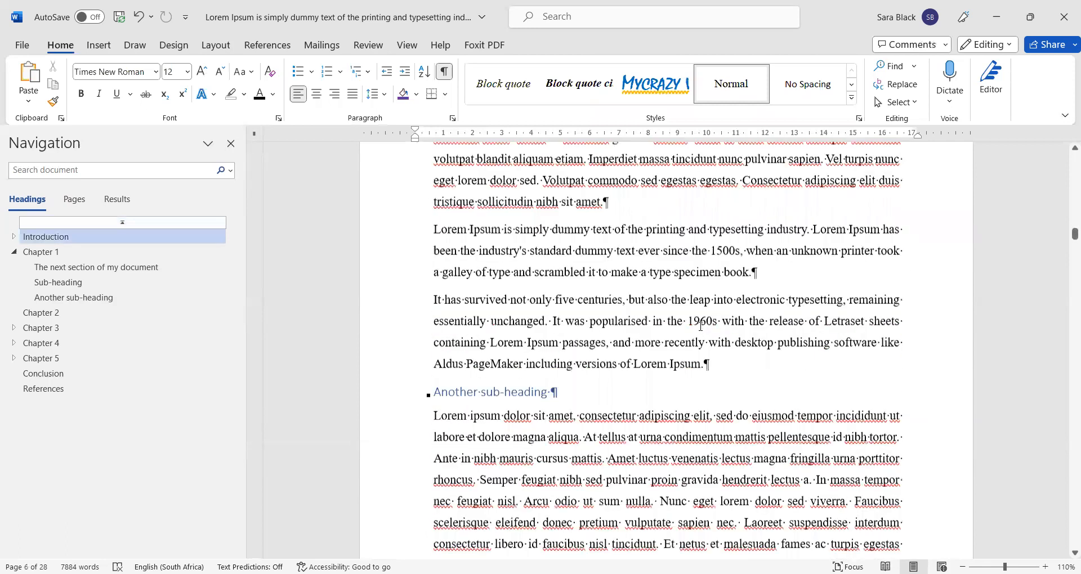
scroll(700, 325, down, 6)
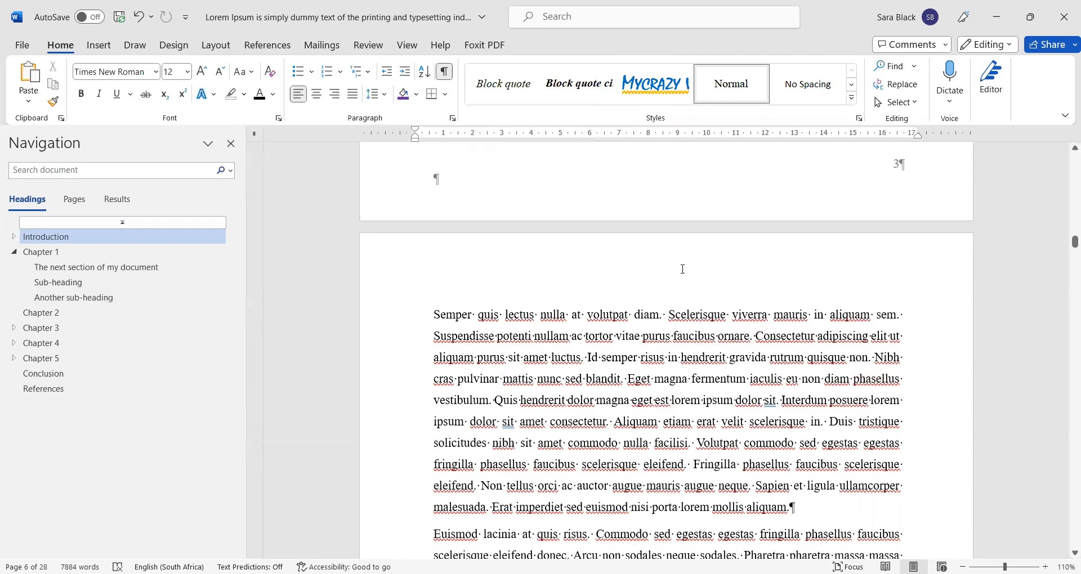
scroll(713, 258, down, 10)
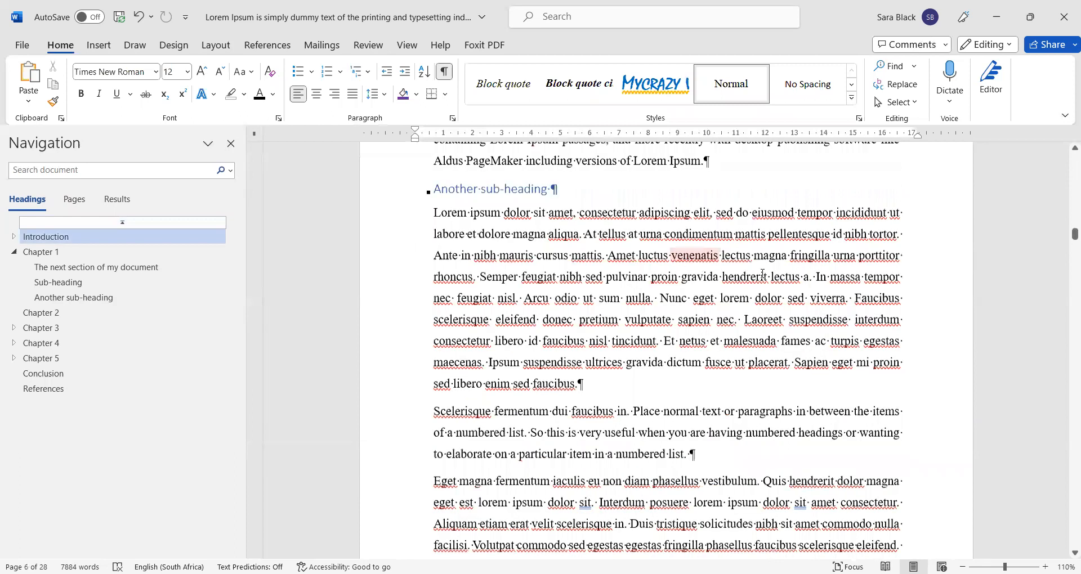
scroll(763, 274, down, 5)
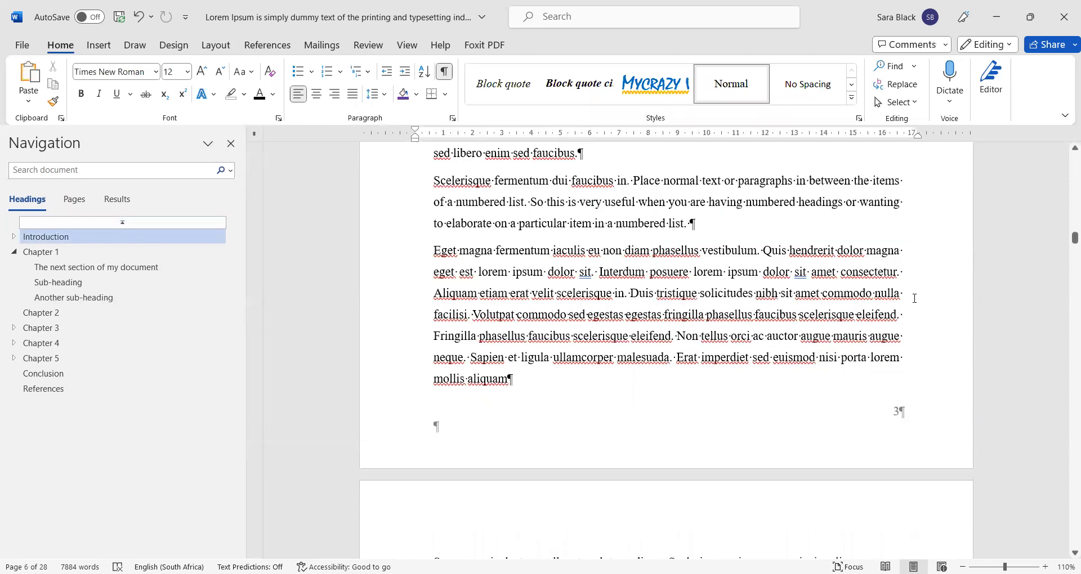
double_click(559, 446)
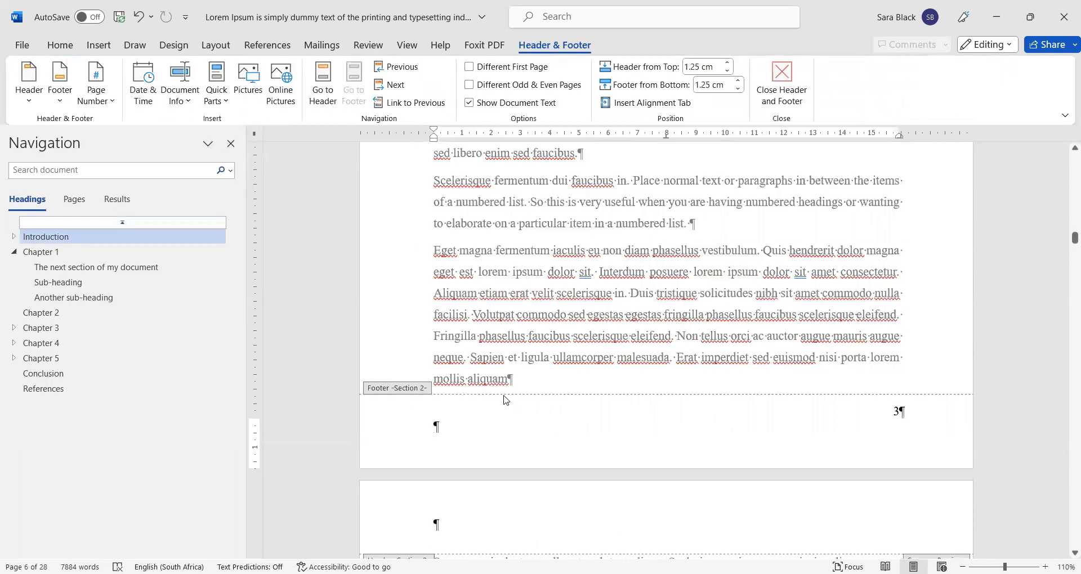
Go to Chapter 2 and check its footer page number and the Section 4 header and footer link status.
click(43, 312)
scroll(683, 416, down, 8)
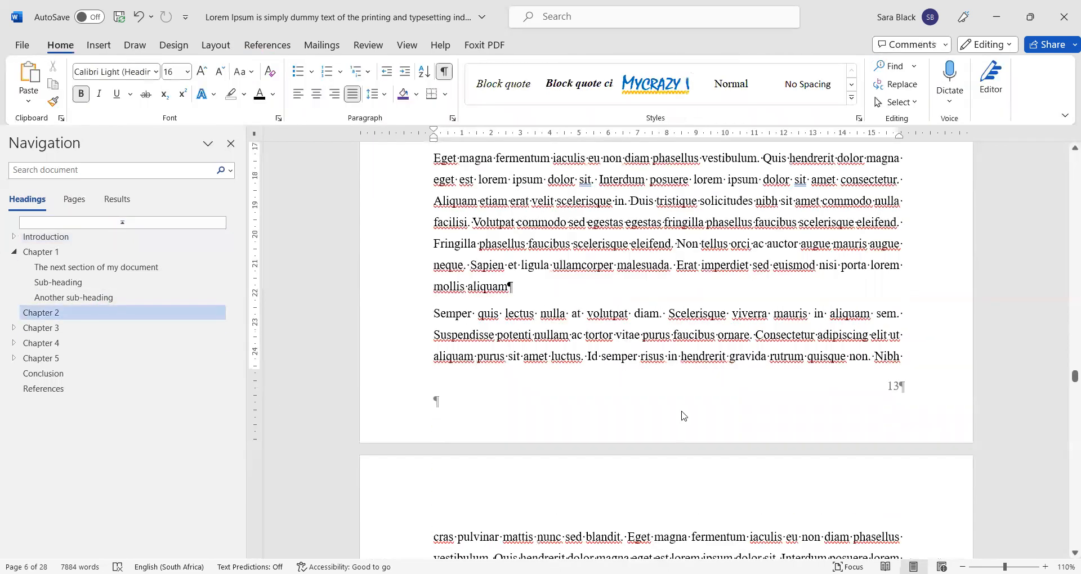
key(alt+F7)
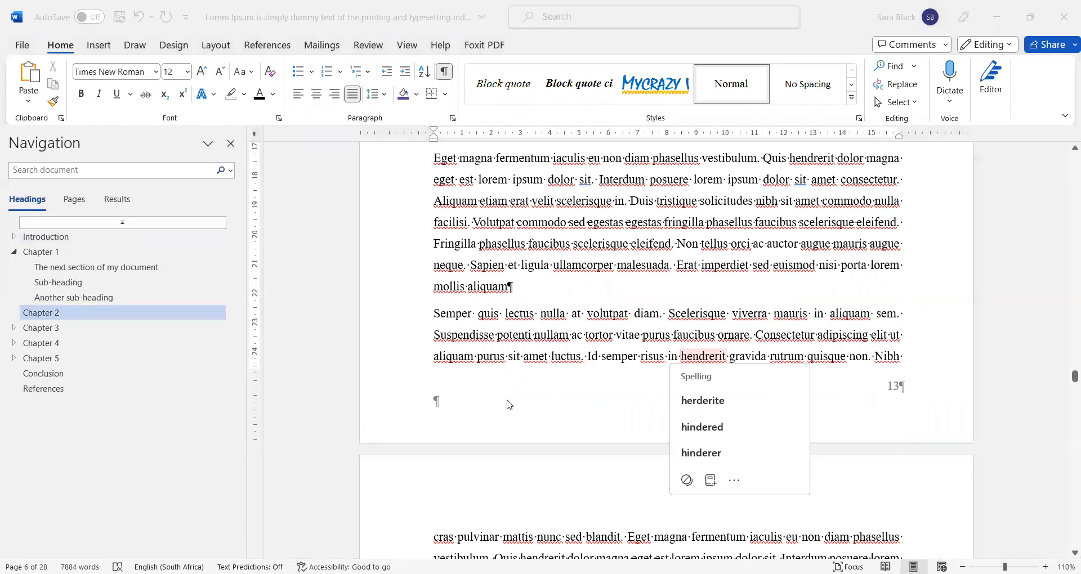
click(452, 396)
click(645, 414)
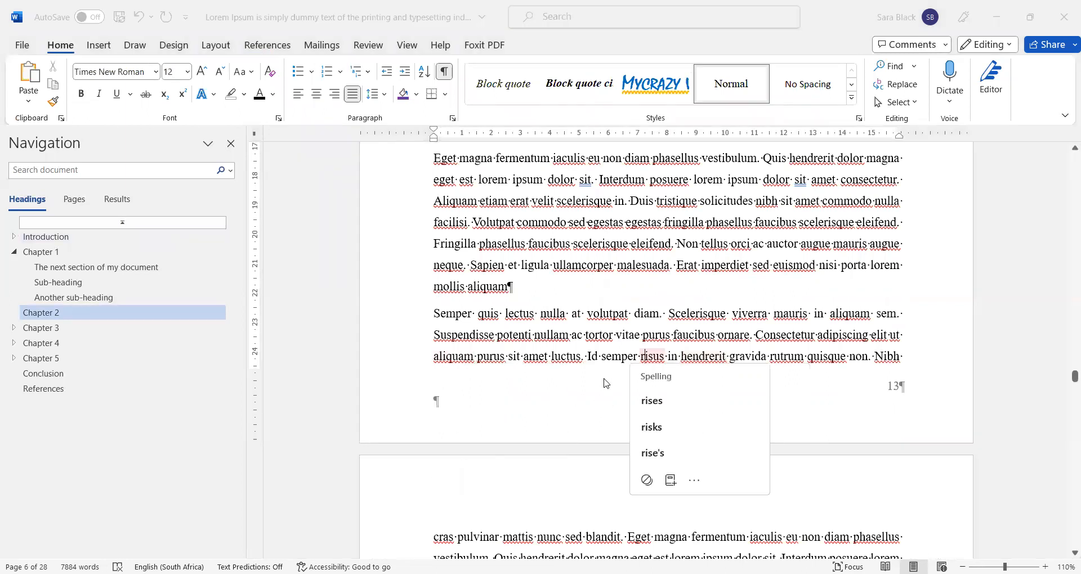
scroll(901, 354, up, 4)
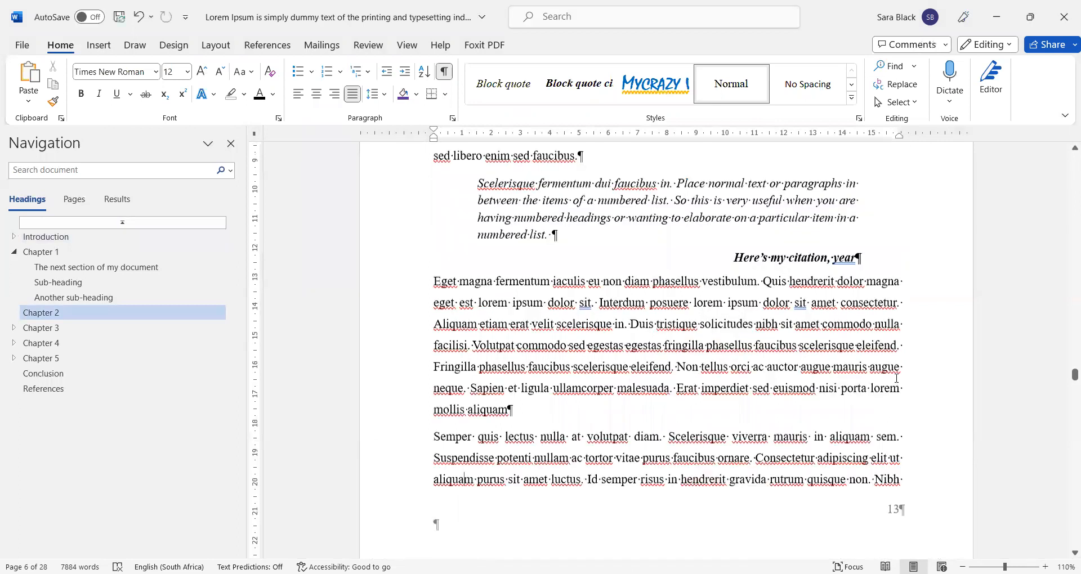
scroll(885, 373, down, 6)
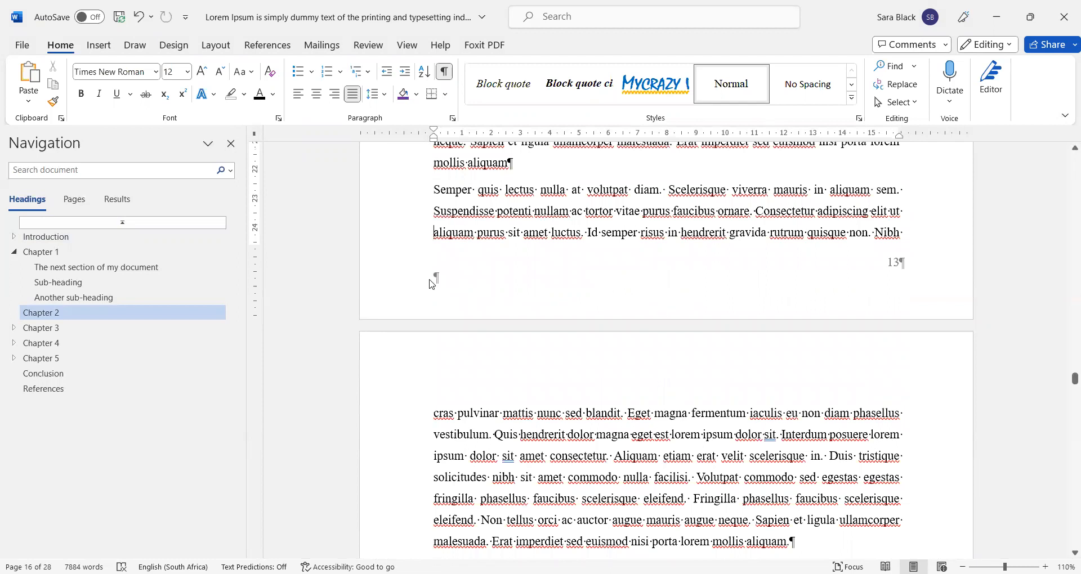
click(393, 290)
click(387, 291)
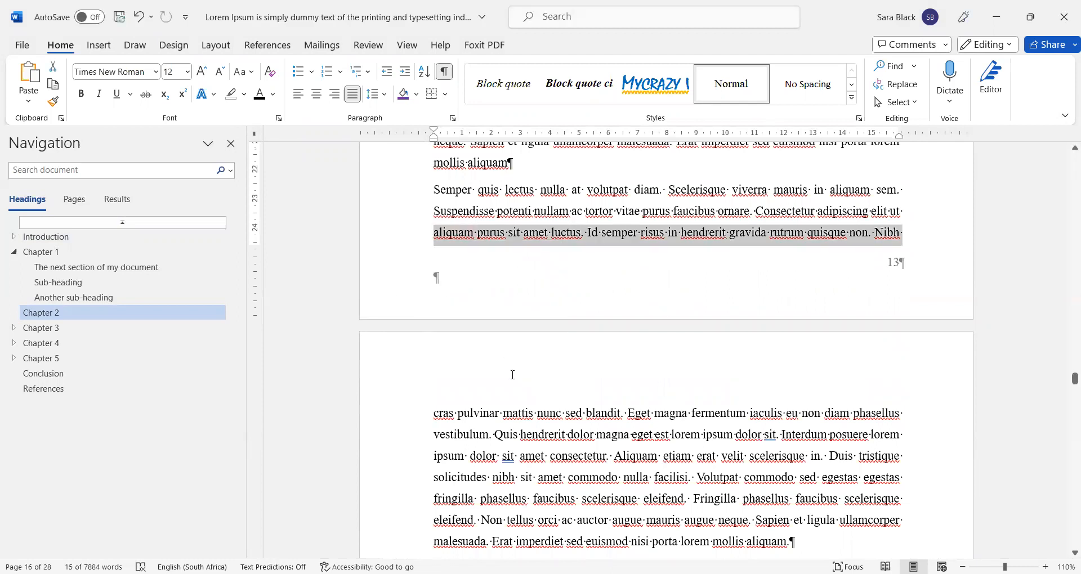
click(511, 372)
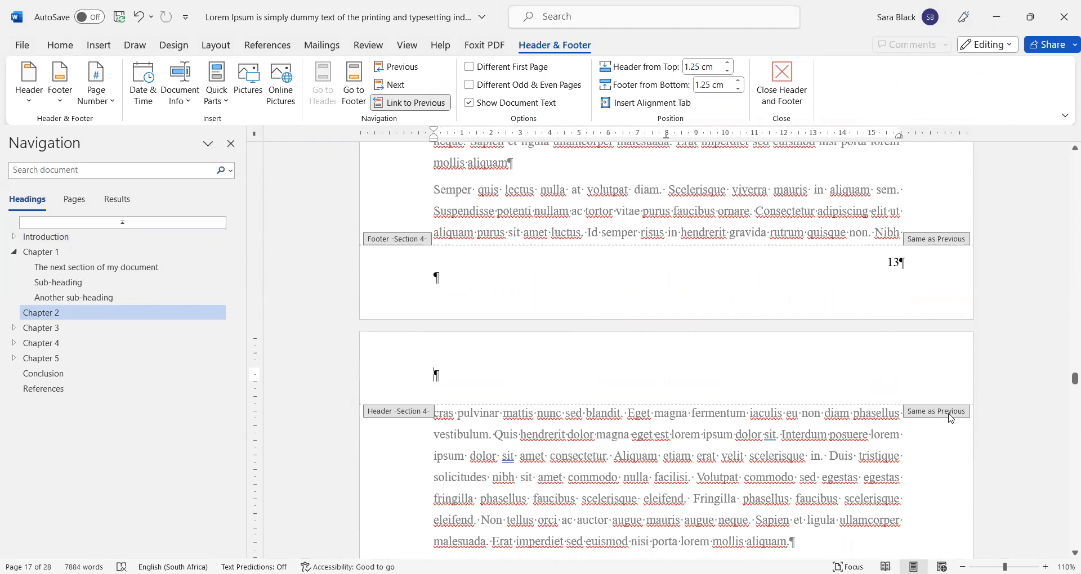
Examine the header and footer link status and page numbers from the end of Chapter 2 through the following chapters.
scroll(911, 381, down, 10)
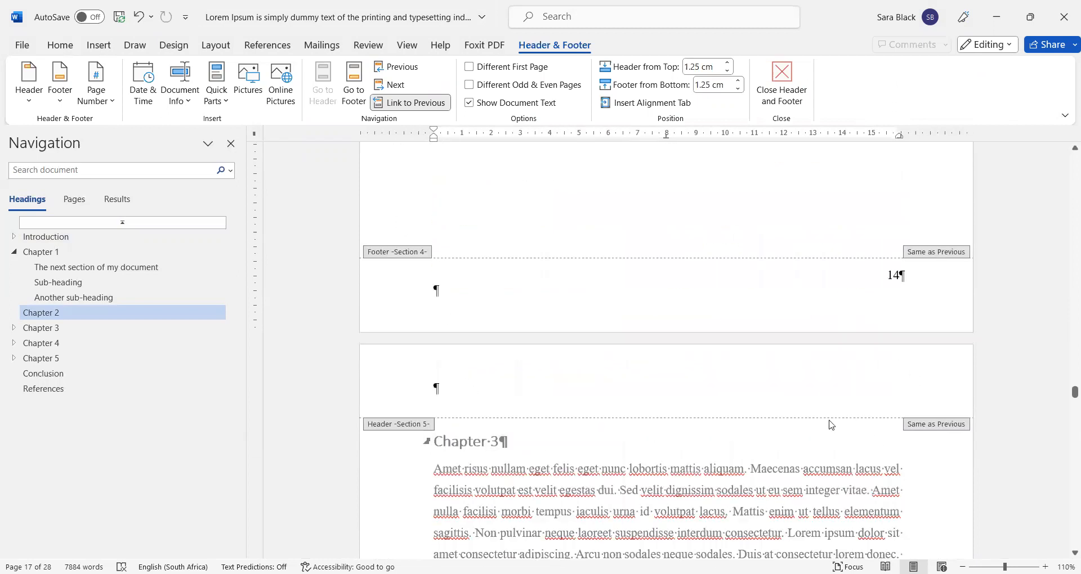
scroll(827, 422, down, 10)
scroll(554, 385, down, 5)
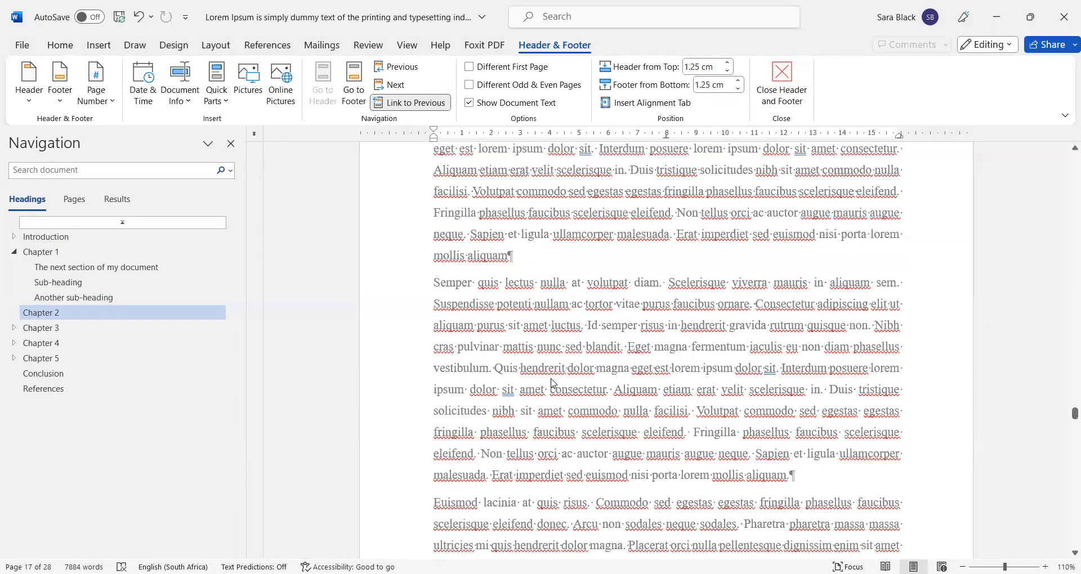
scroll(551, 382, down, 20)
scroll(553, 383, down, 12)
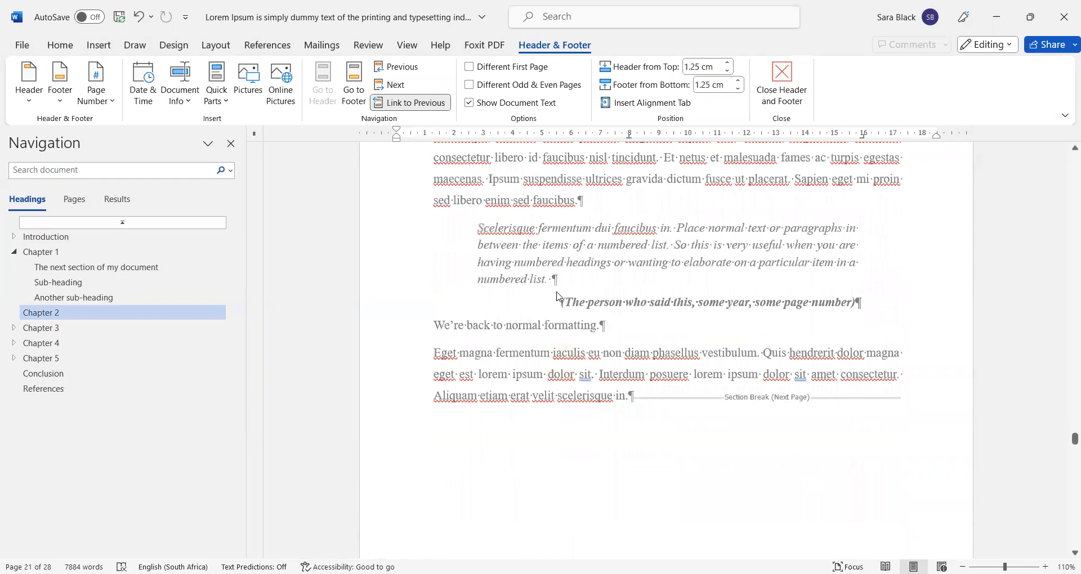
Check the footer page numbers in Chapter 1 and Chapter 5.
click(114, 256)
double_click(807, 358)
scroll(808, 358, down, 5)
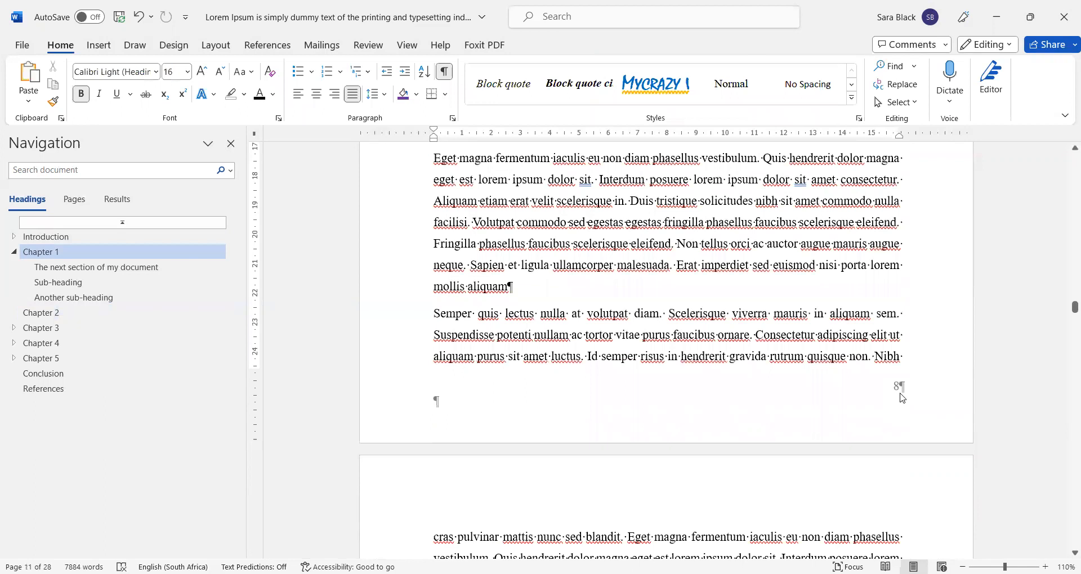
click(107, 359)
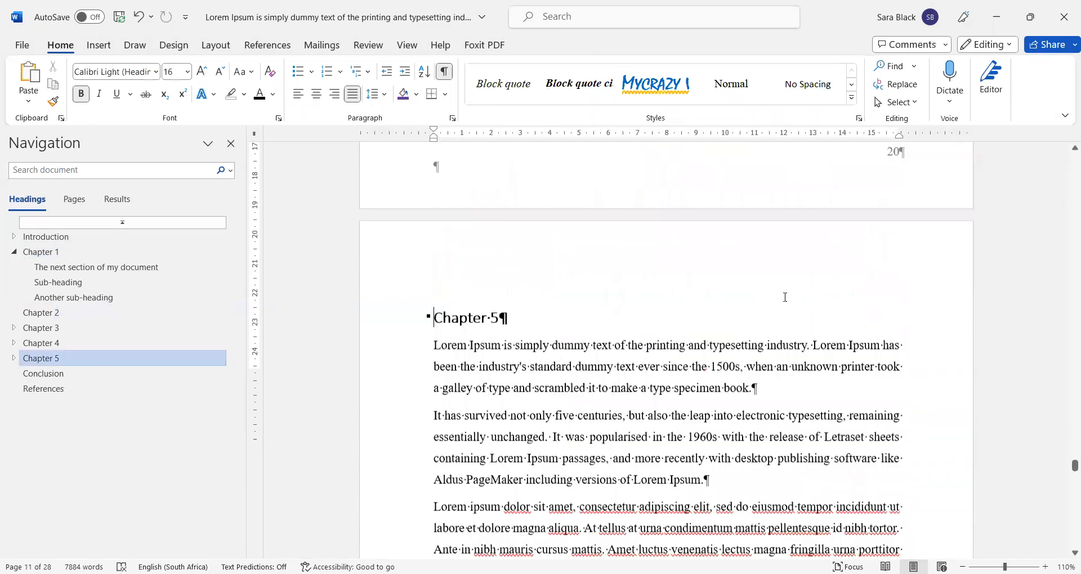
scroll(784, 297, down, 5)
scroll(805, 307, down, 5)
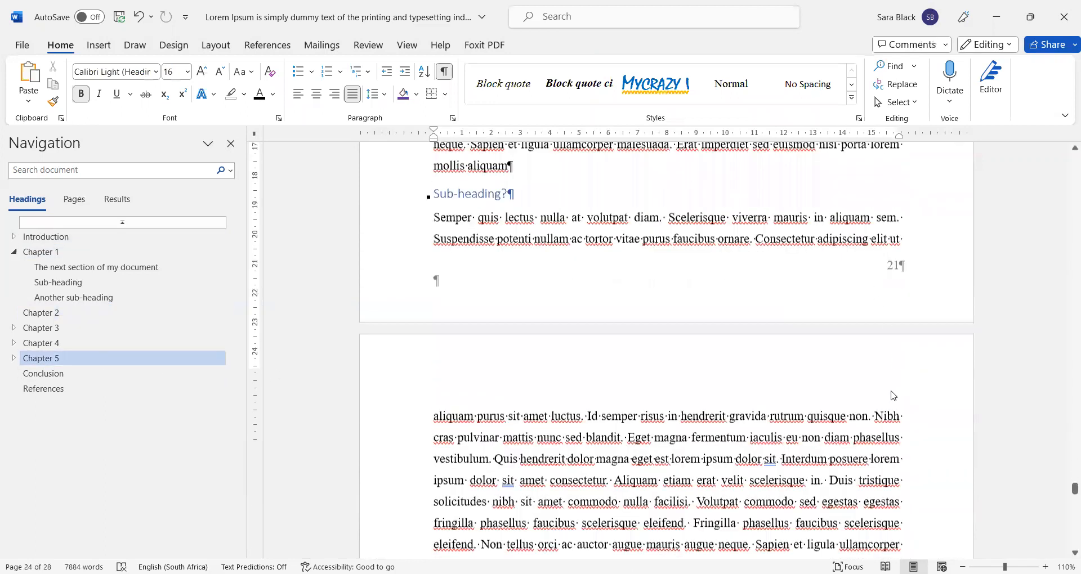
scroll(893, 396, up, 2)
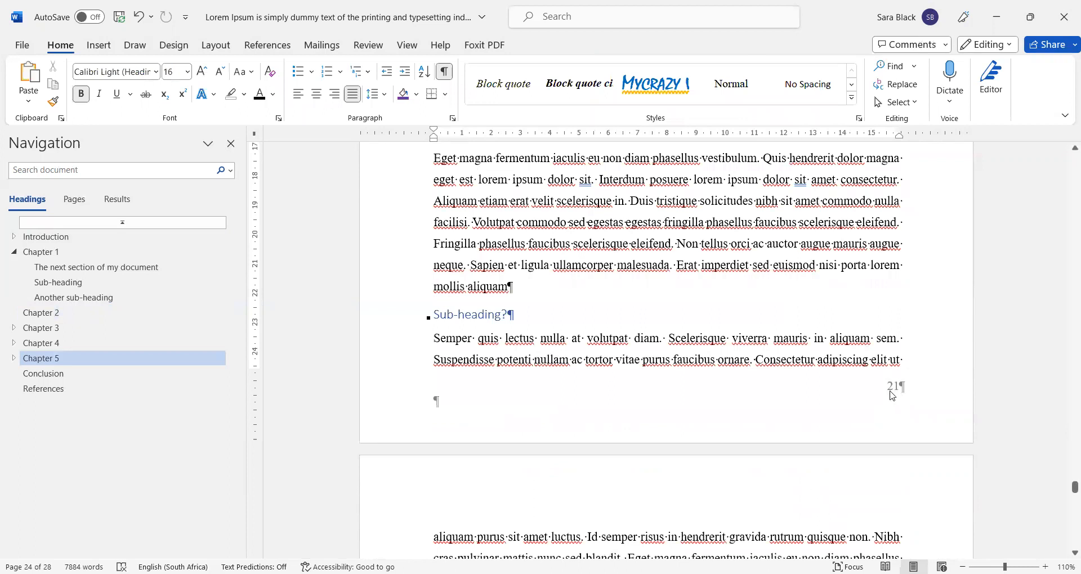
Check the footer page numbers around the References section, and return to the Introduction heading.
click(101, 389)
scroll(651, 343, down, 8)
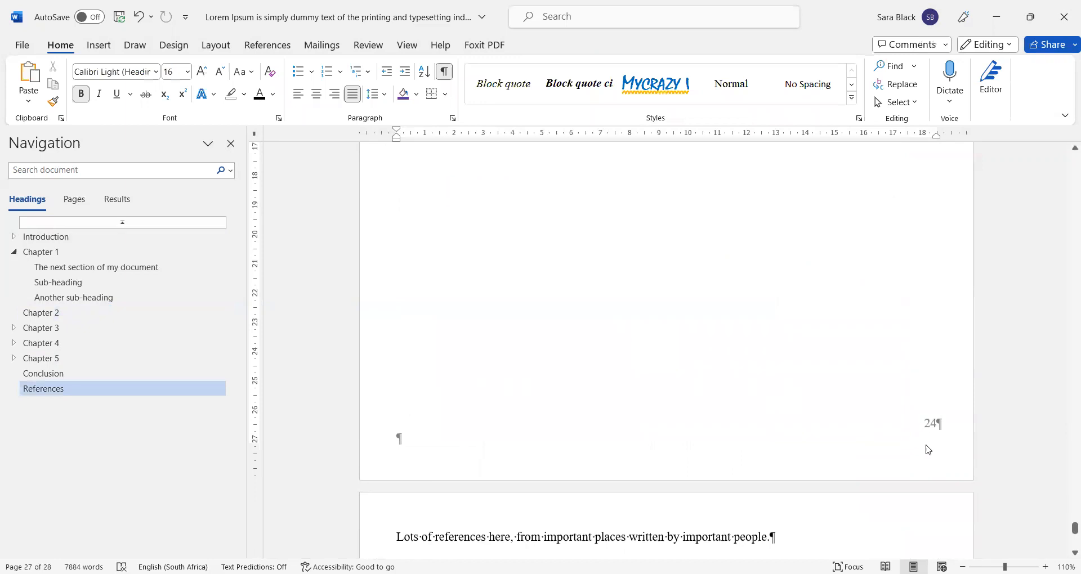
scroll(921, 423, up, 2)
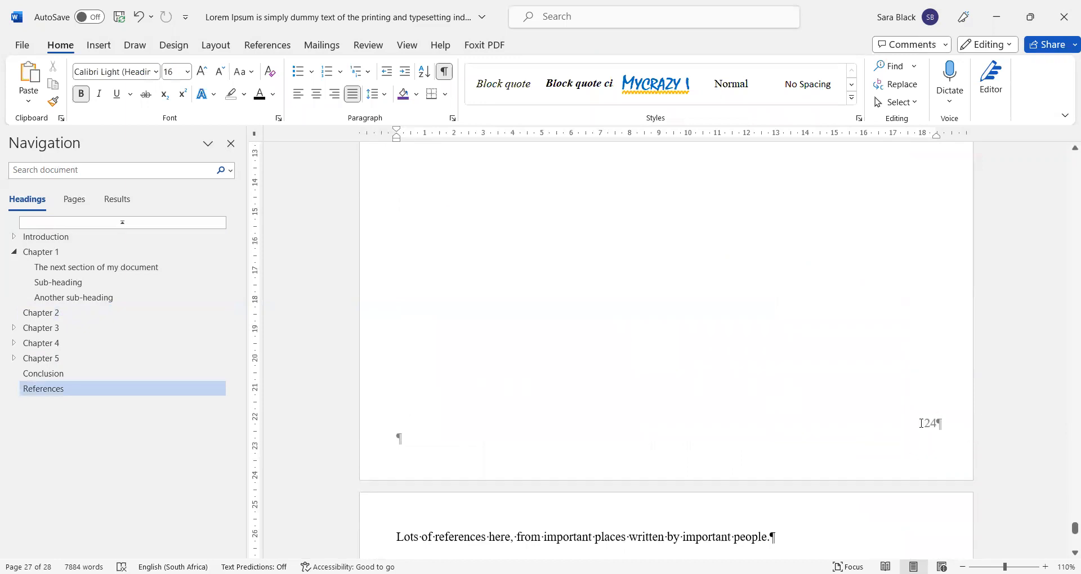
scroll(859, 377, up, 5)
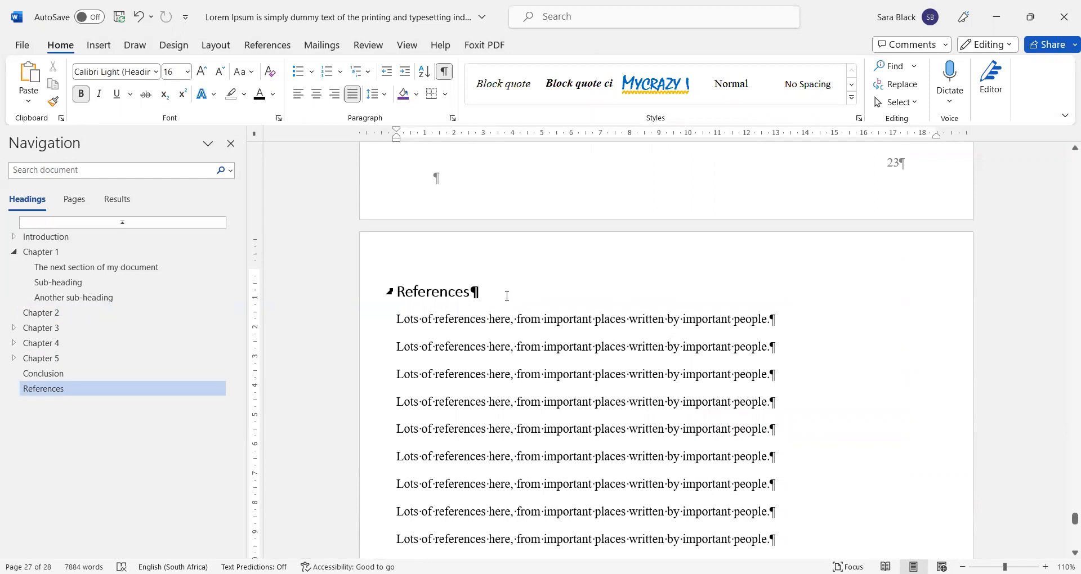
click(142, 238)
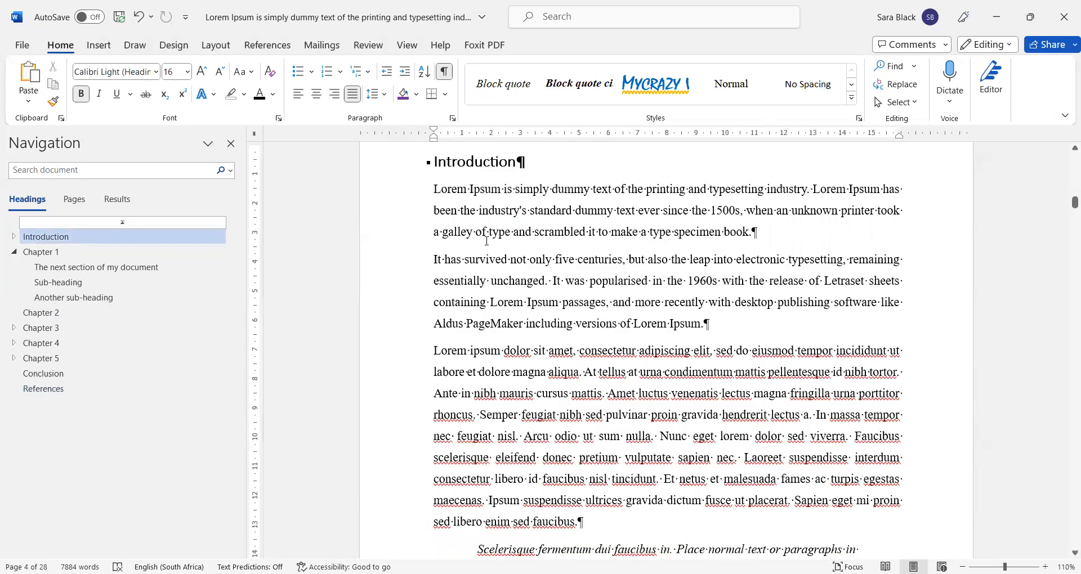
Split the first paragraph under the Introduction's "Another sub-heading" into two paragraphs after "labore et dolore magna aliqua.".
click(208, 48)
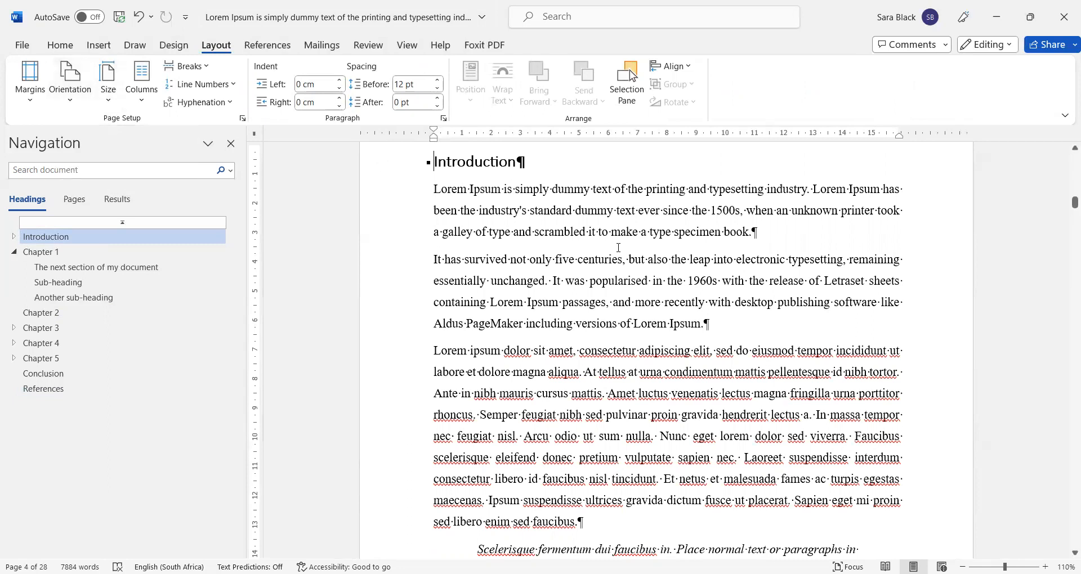
click(574, 235)
scroll(676, 309, down, 5)
scroll(675, 308, up, 5)
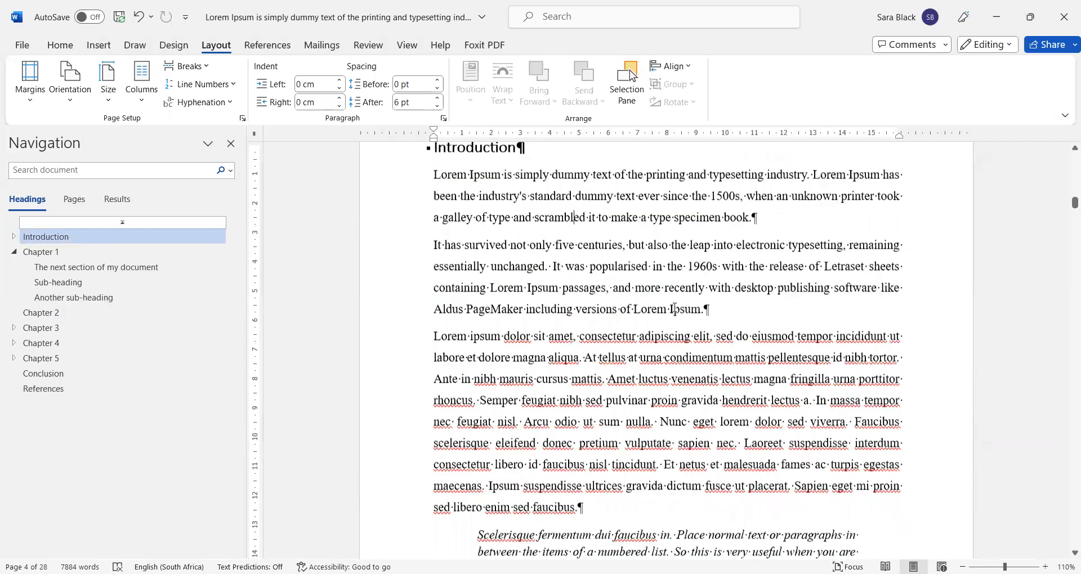
scroll(675, 309, up, 1)
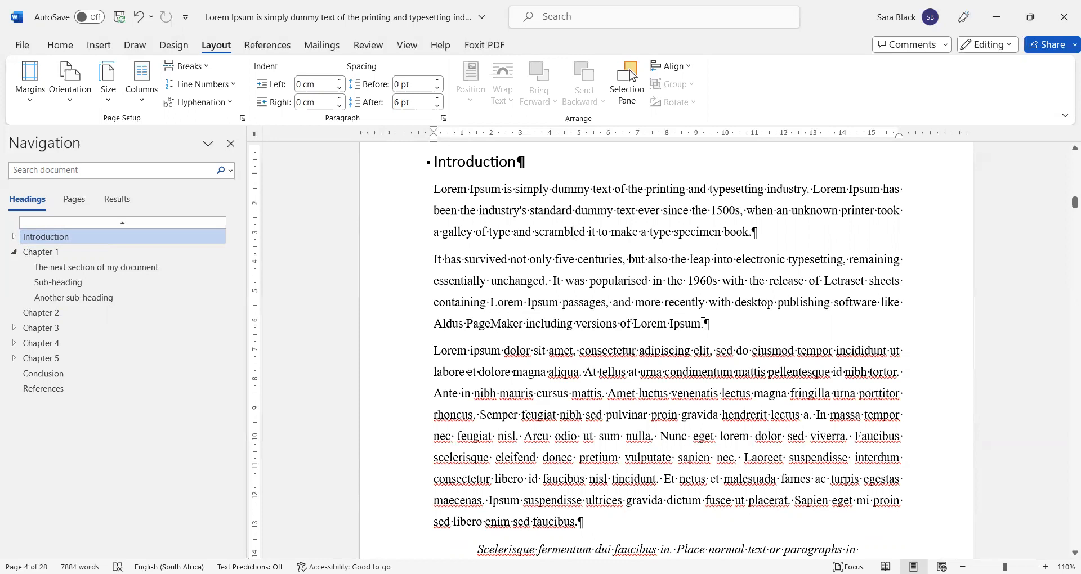
scroll(702, 322, down, 10)
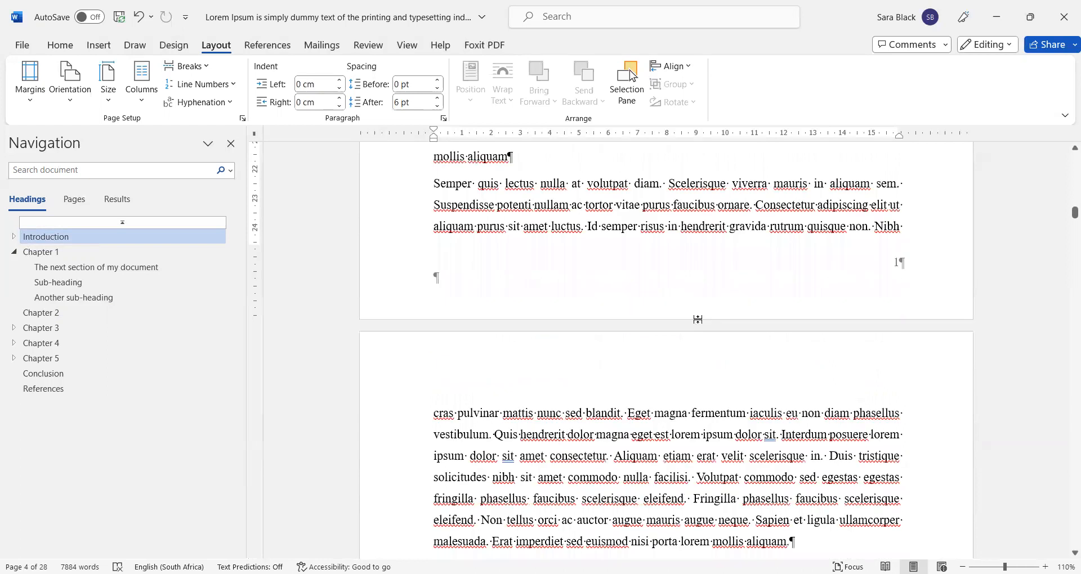
scroll(697, 319, down, 10)
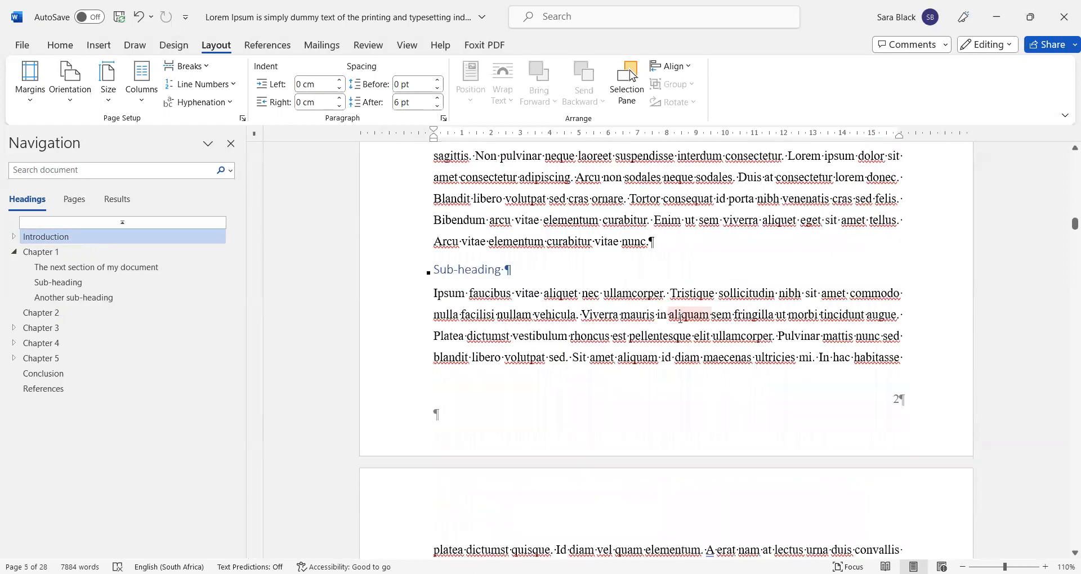
scroll(680, 318, down, 5)
scroll(670, 322, up, 4)
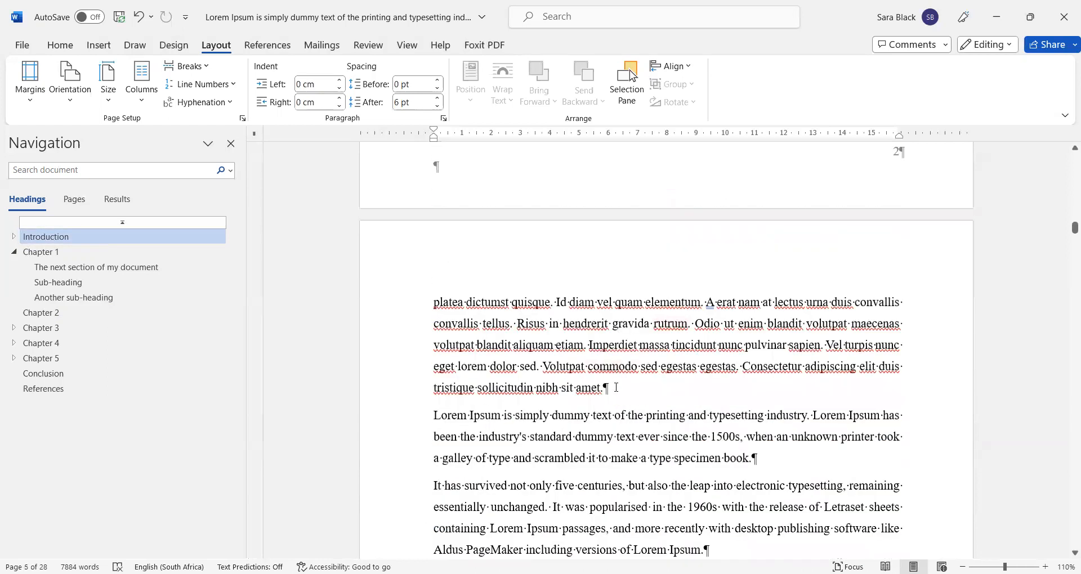
scroll(613, 377, down, 10)
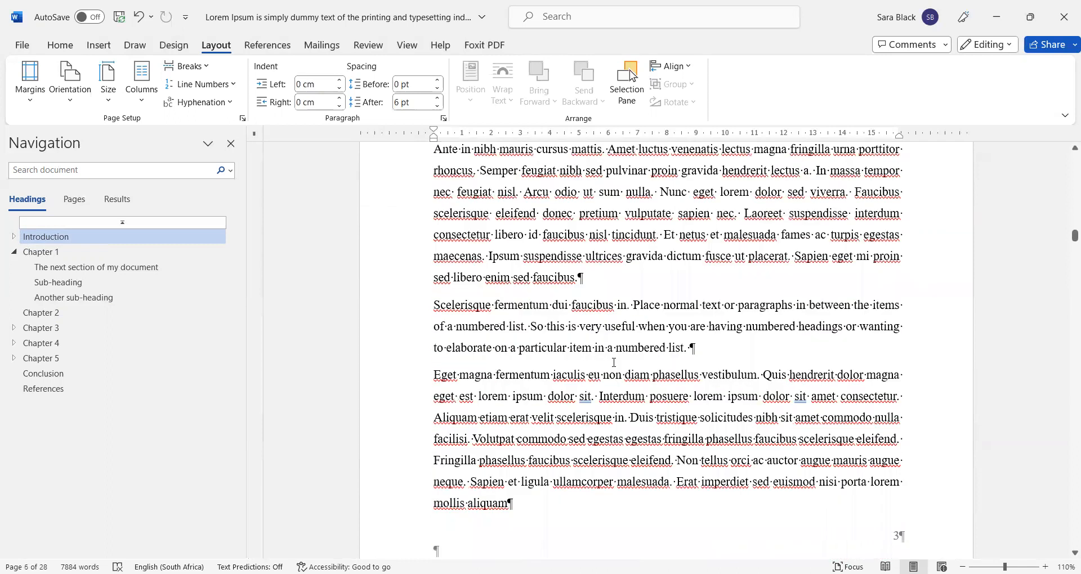
scroll(613, 362, up, 2)
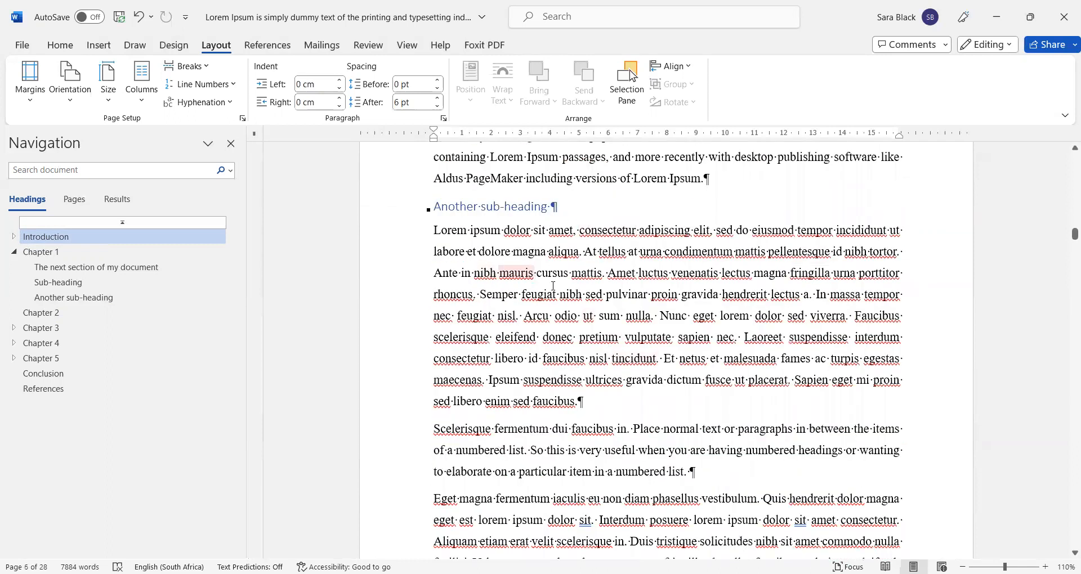
click(583, 252)
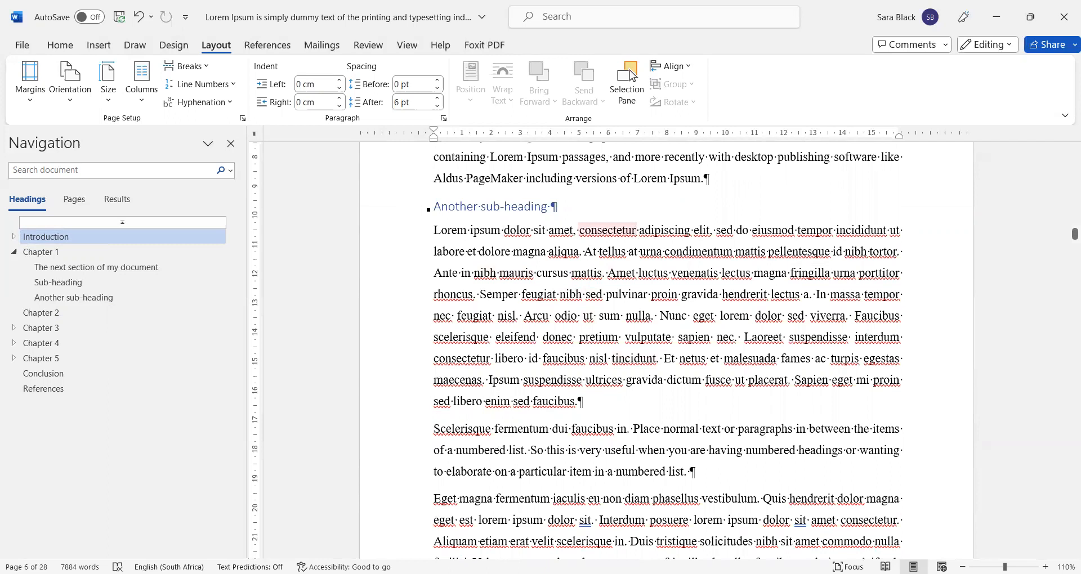
key(Return)
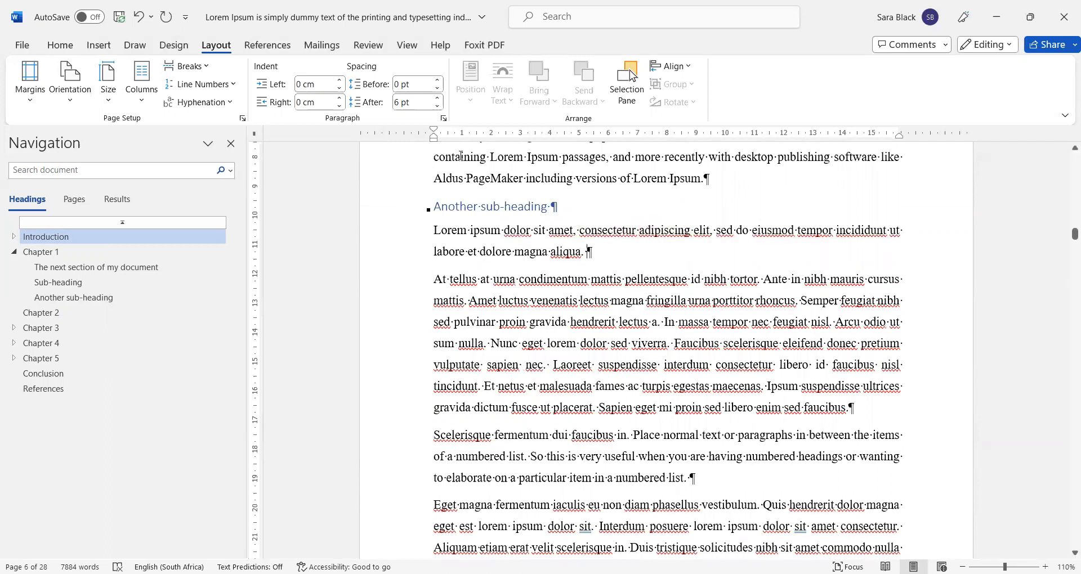
Insert a continuous section break after "labore et dolore magna aliqua." and delete the empty paragraph below it.
click(197, 67)
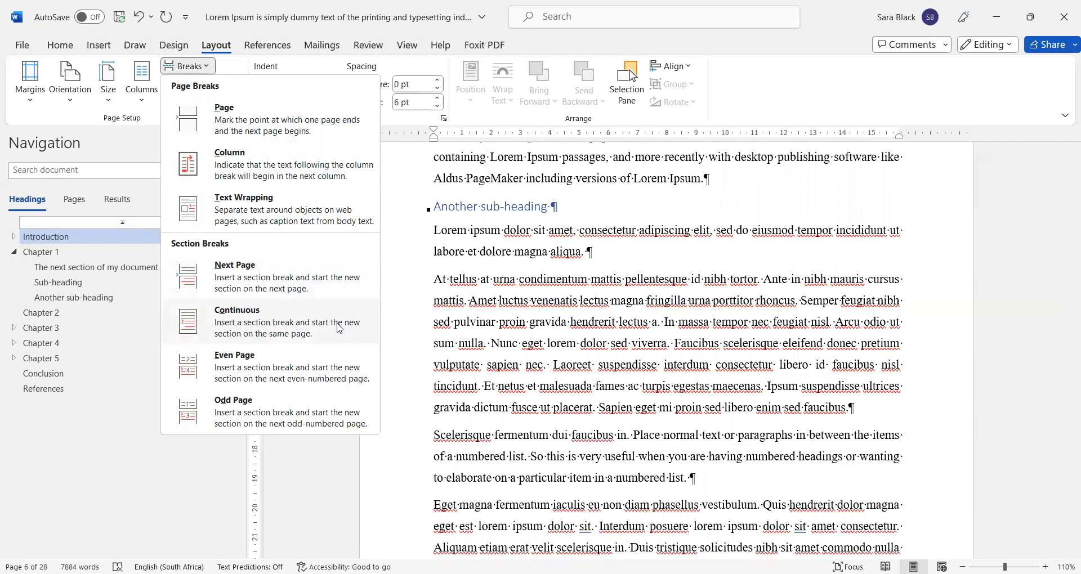
click(335, 325)
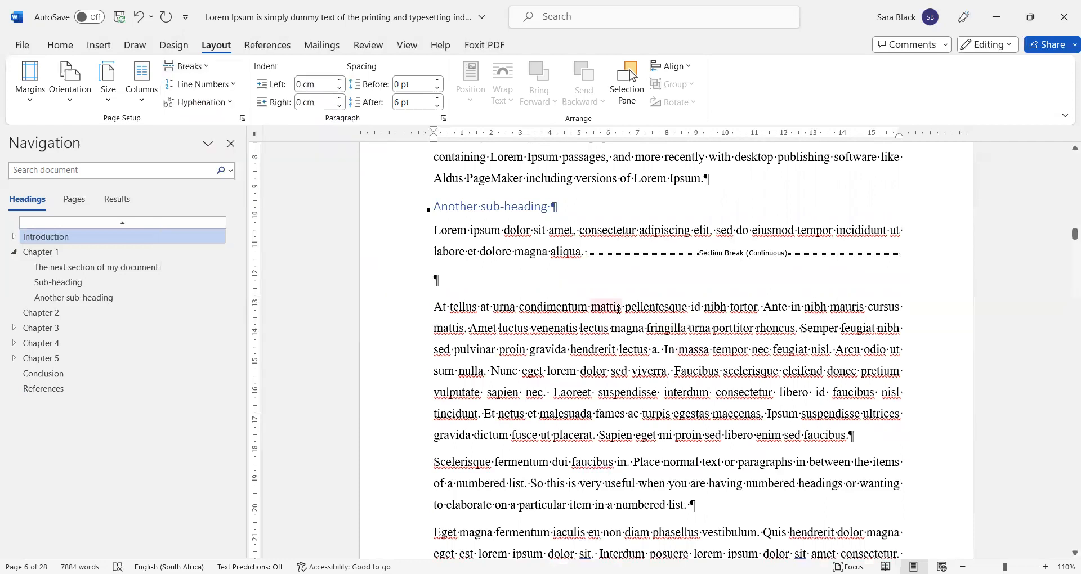
key(Delete)
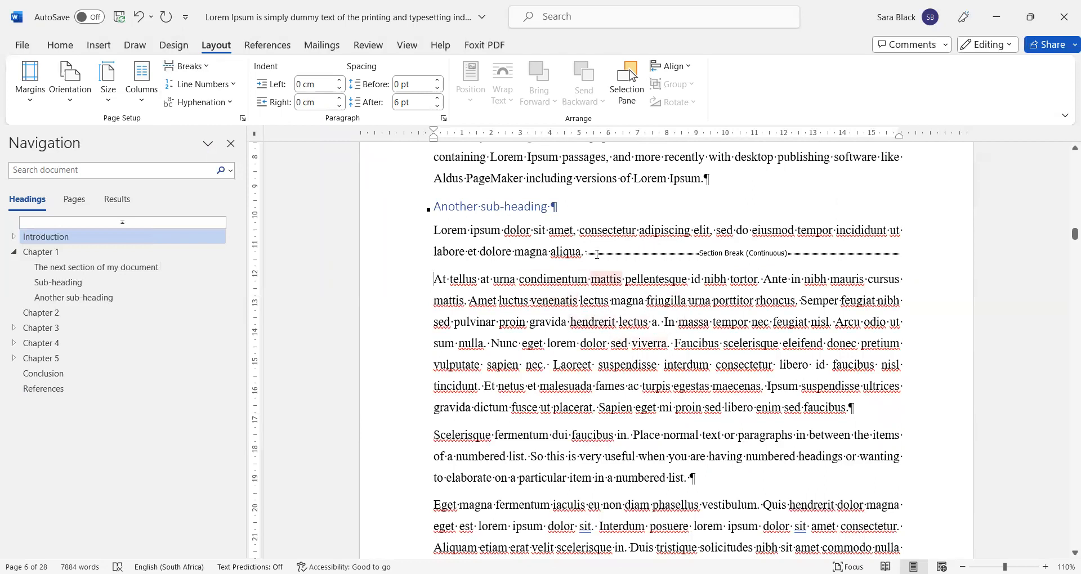
drag(460, 235, 449, 274)
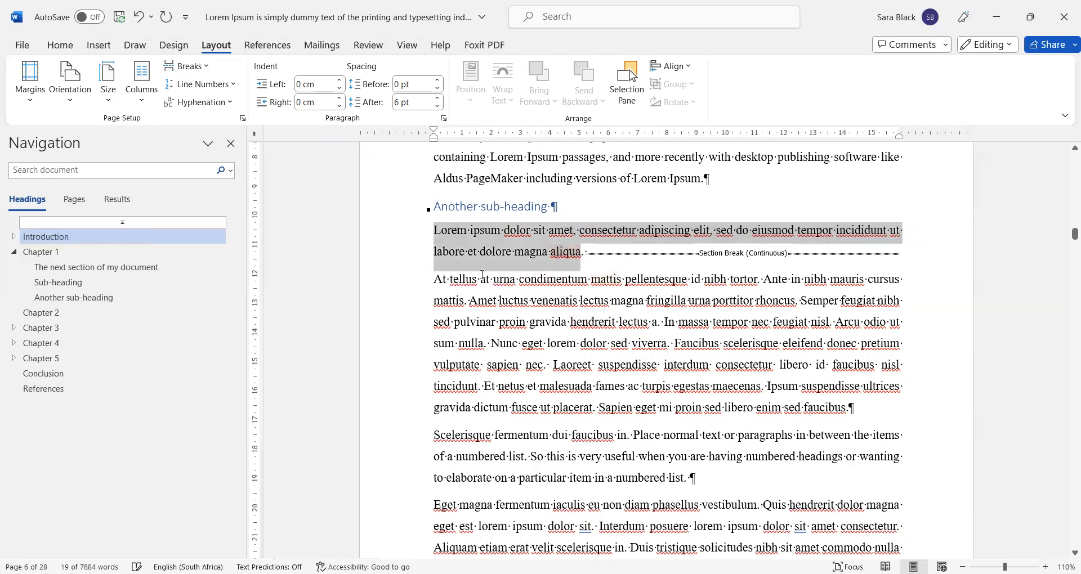
drag(592, 280, 664, 322)
scroll(536, 339, down, 2)
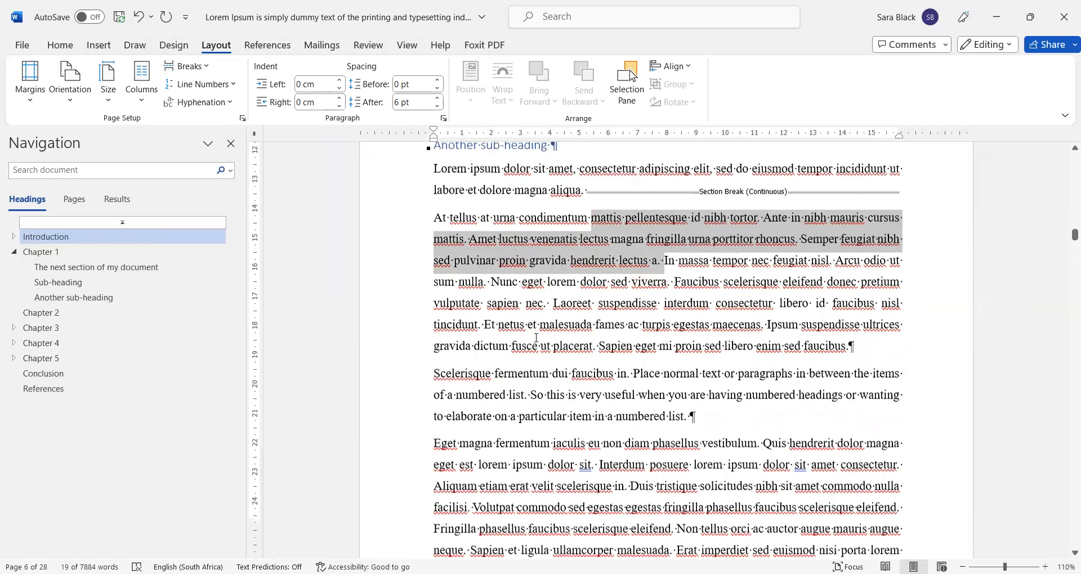
Insert a second continuous section break after "a particular item in a numbered list." and remove any empty paragraph below it.
click(691, 354)
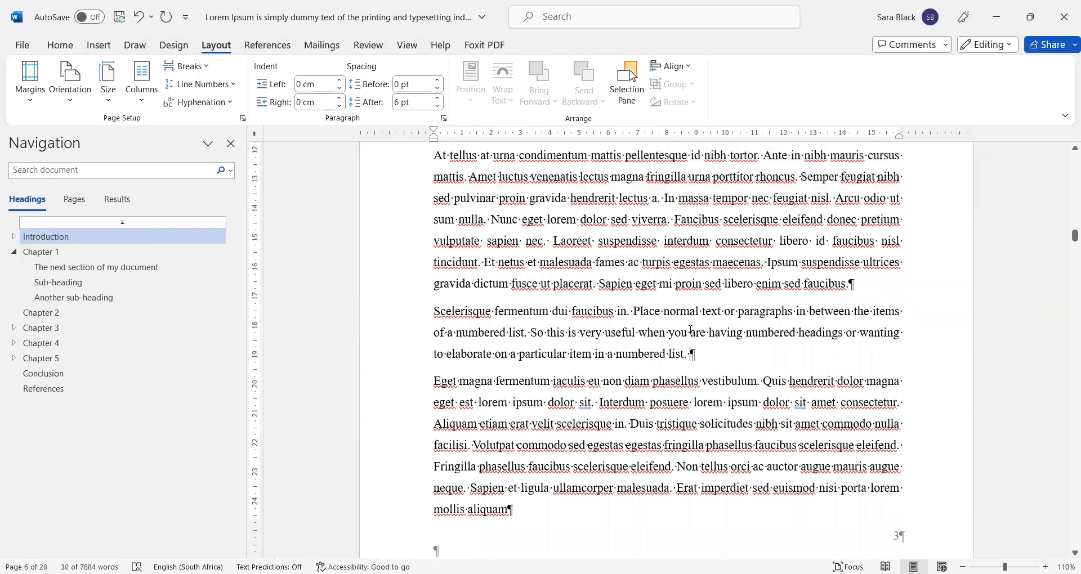
key(shift+Right)
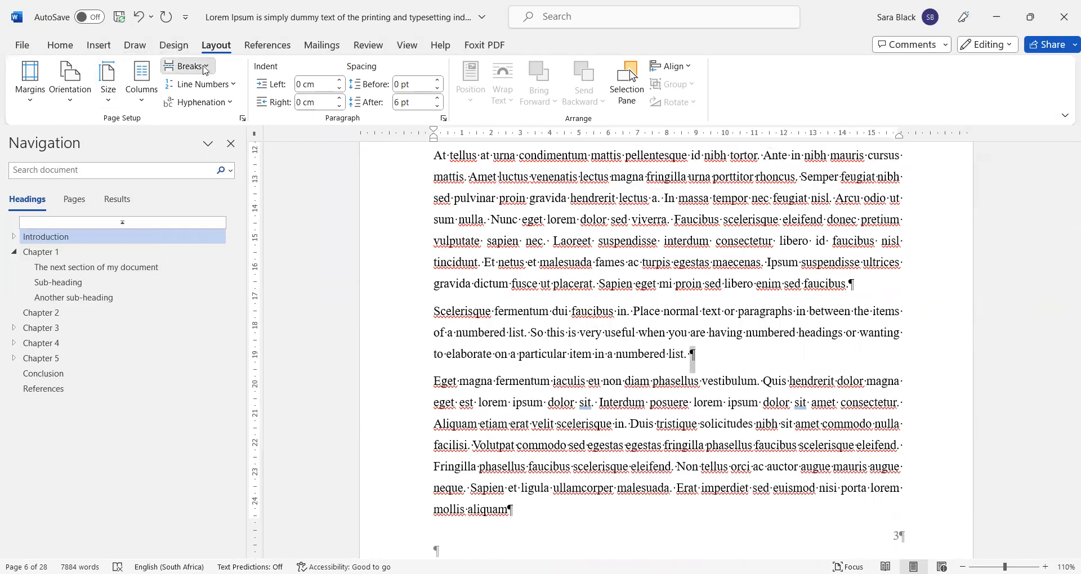
click(203, 68)
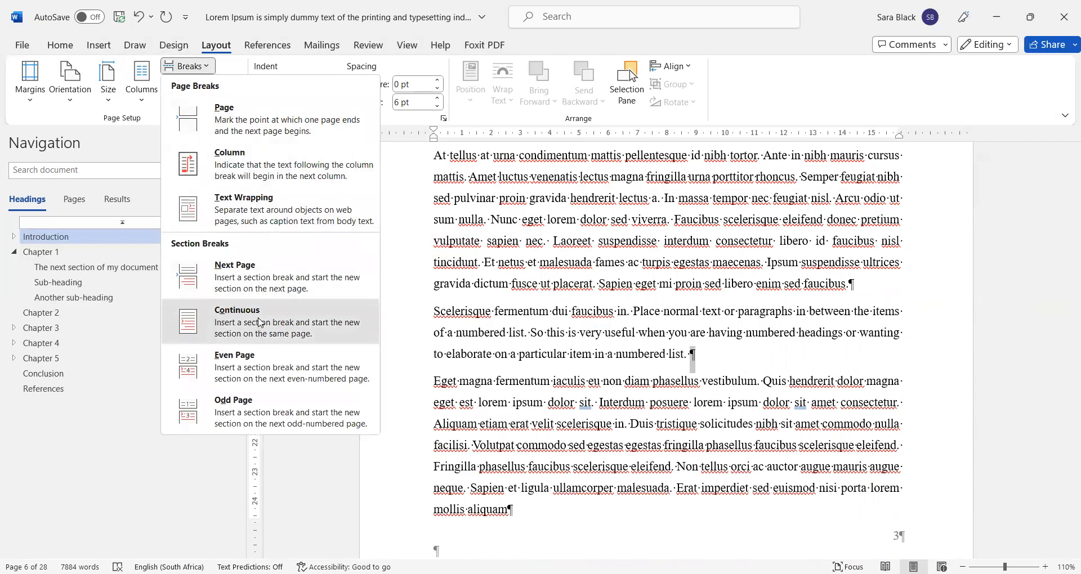
click(259, 322)
key(Delete)
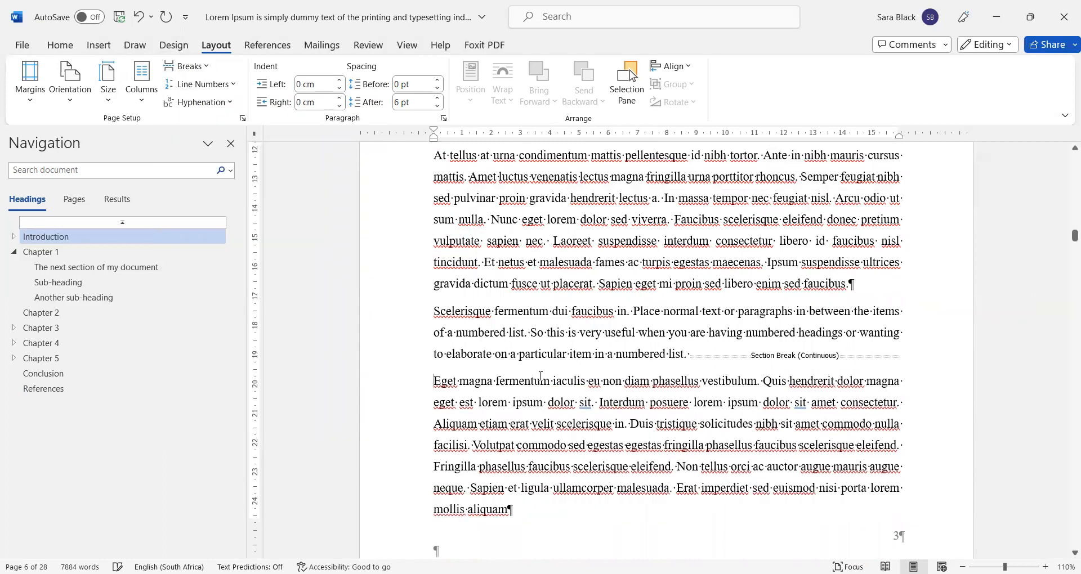
Change the font colour of the text between the two continuous section breaks to the blue theme colour.
scroll(459, 308, up, 3)
scroll(459, 309, down, 1)
drag(434, 280, 681, 482)
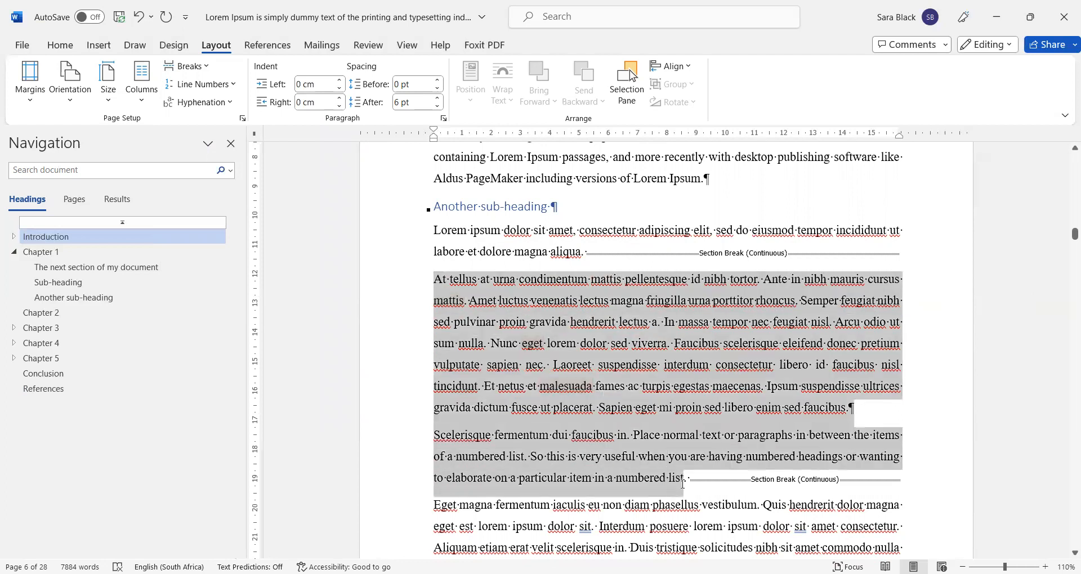
click(72, 50)
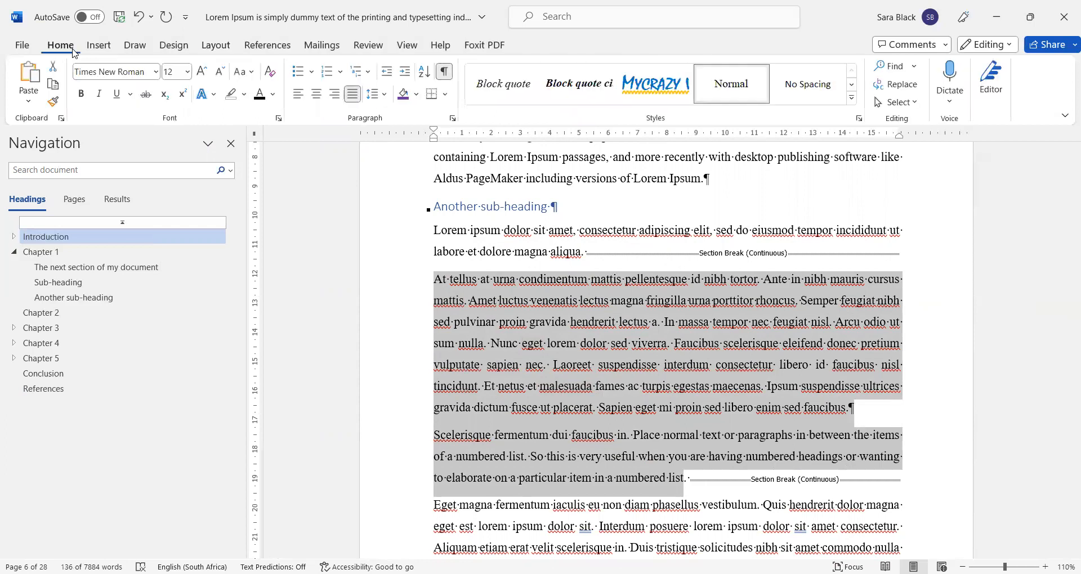
click(272, 94)
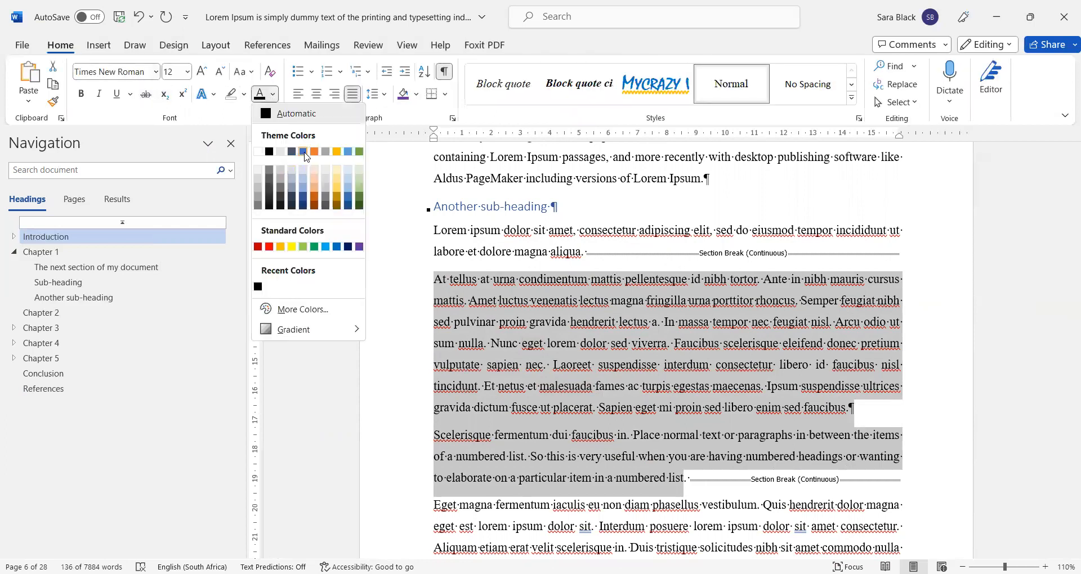
click(302, 153)
click(387, 367)
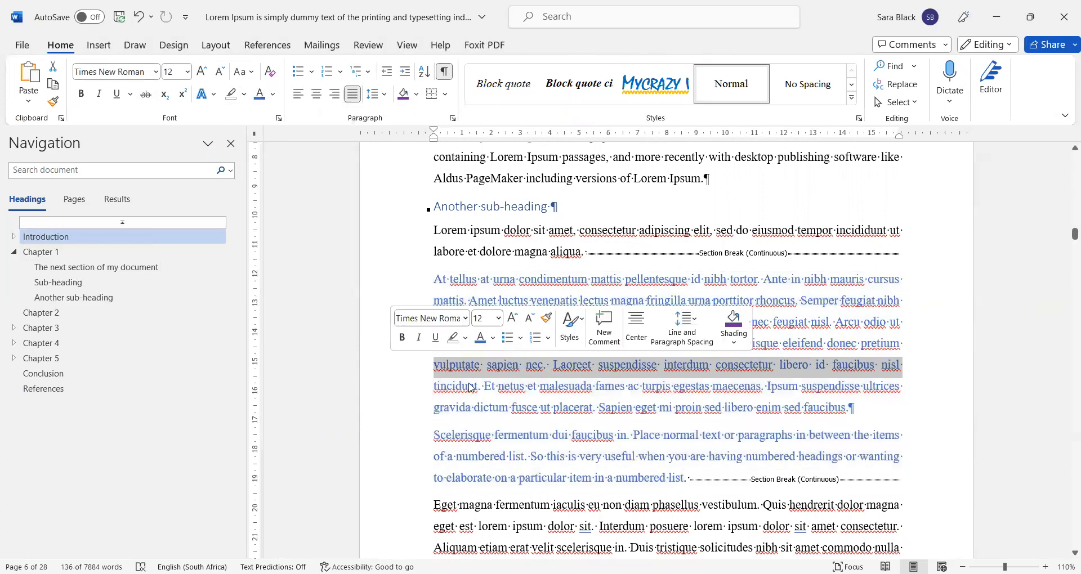
click(700, 510)
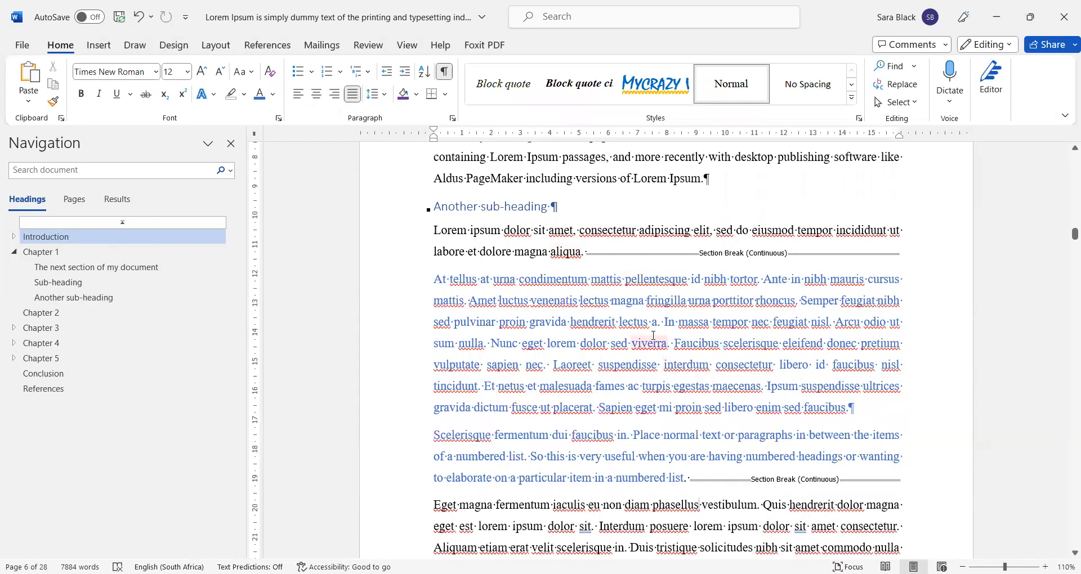
Lay out the blue text section between the continuous breaks in two columns.
click(633, 322)
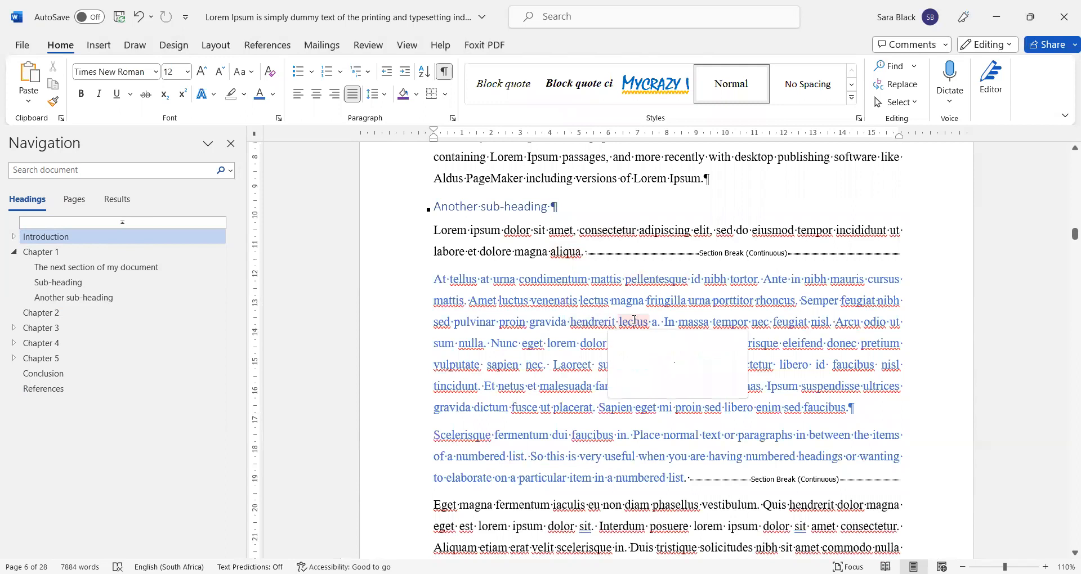
click(592, 168)
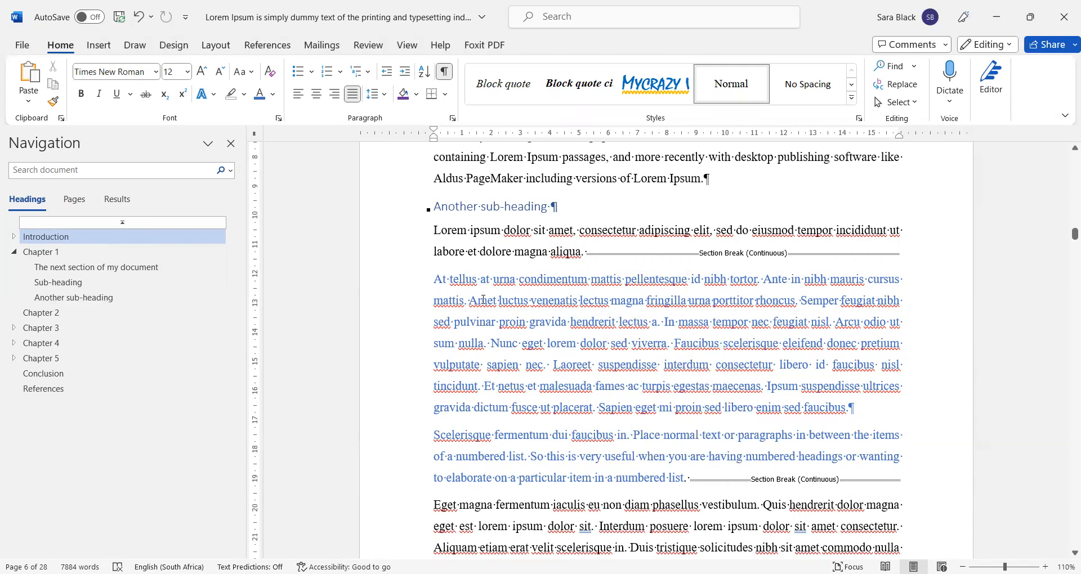
click(594, 504)
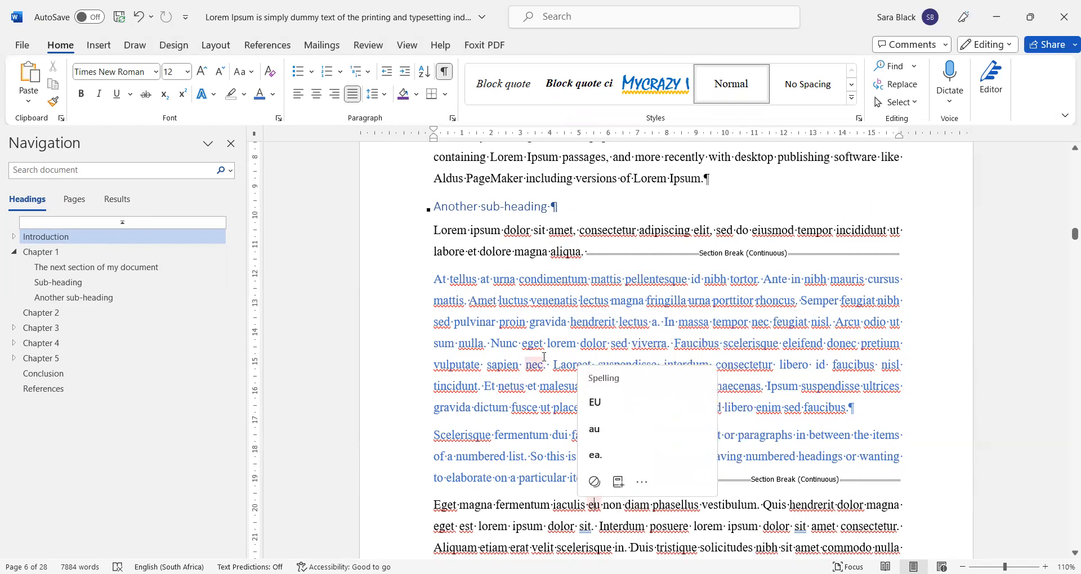
click(553, 324)
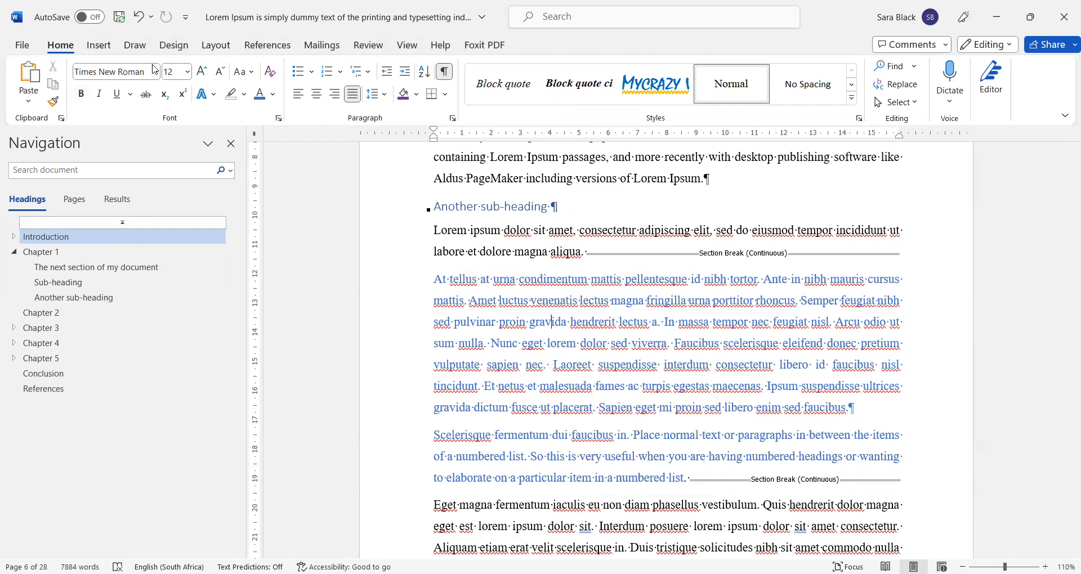
click(216, 45)
click(148, 99)
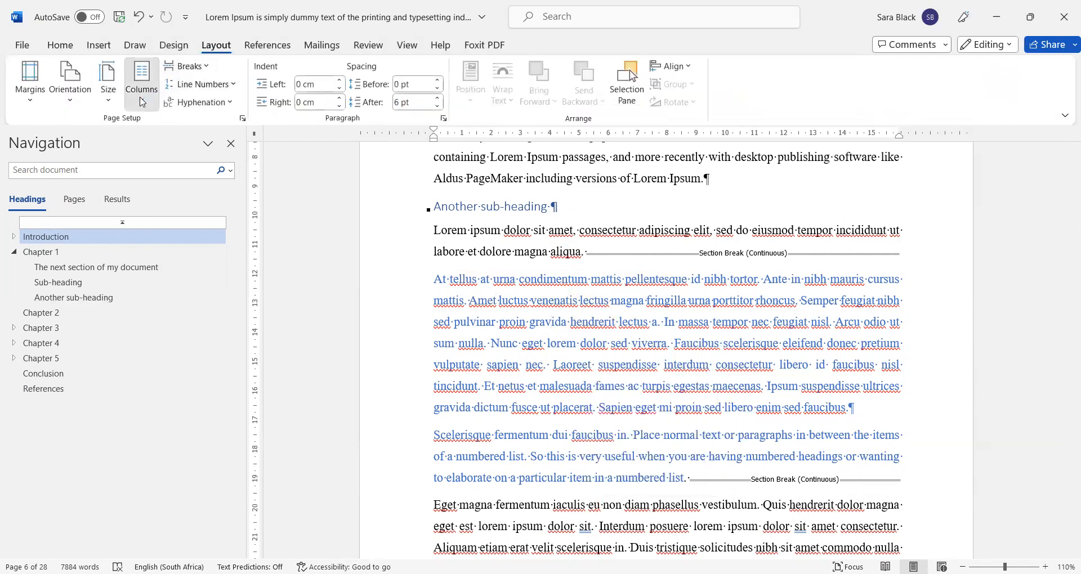
click(175, 164)
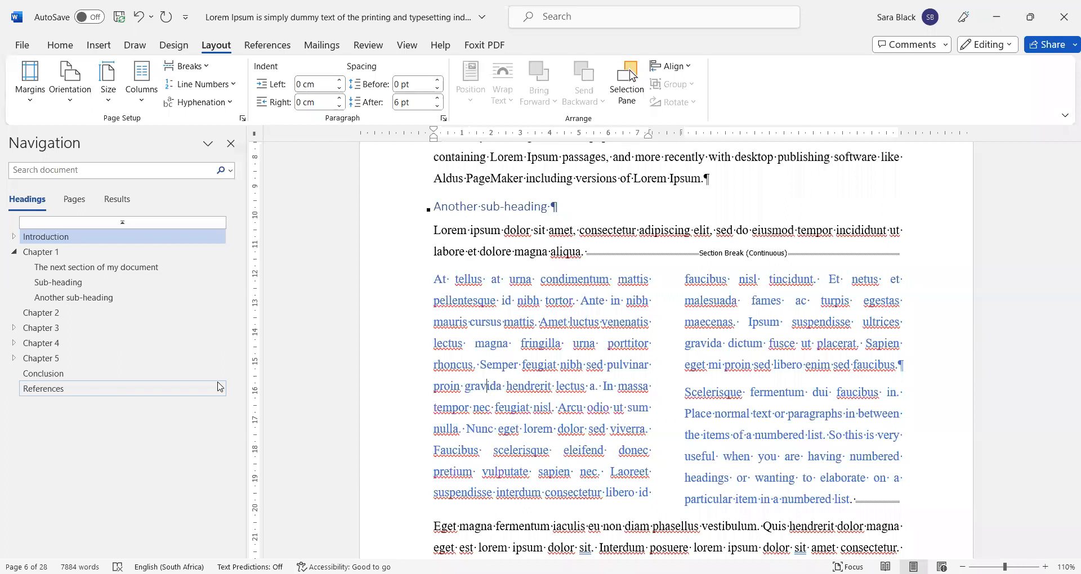
Review the two-column section and examine the Apply to options in the Columns dialog, leaving it without changes.
scroll(500, 402, down, 3)
scroll(499, 403, down, 1)
scroll(500, 402, up, 4)
scroll(500, 402, down, 2)
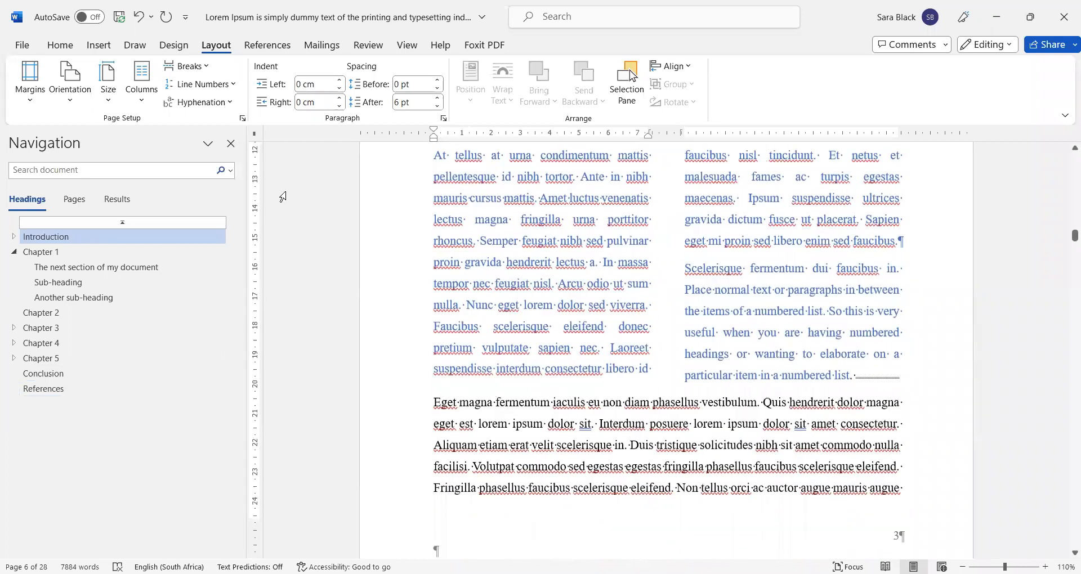
click(150, 103)
click(174, 299)
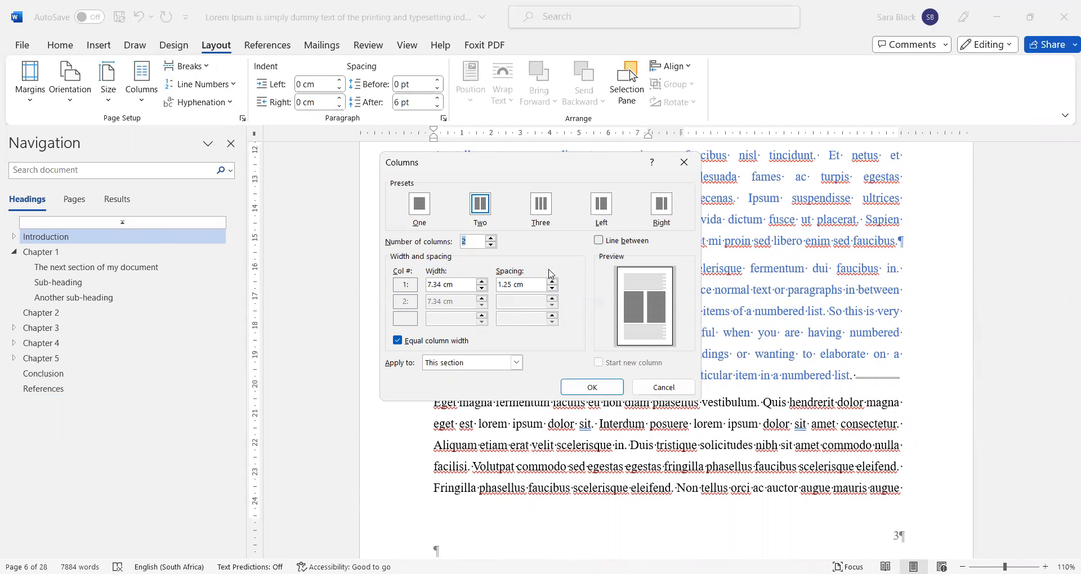
click(488, 363)
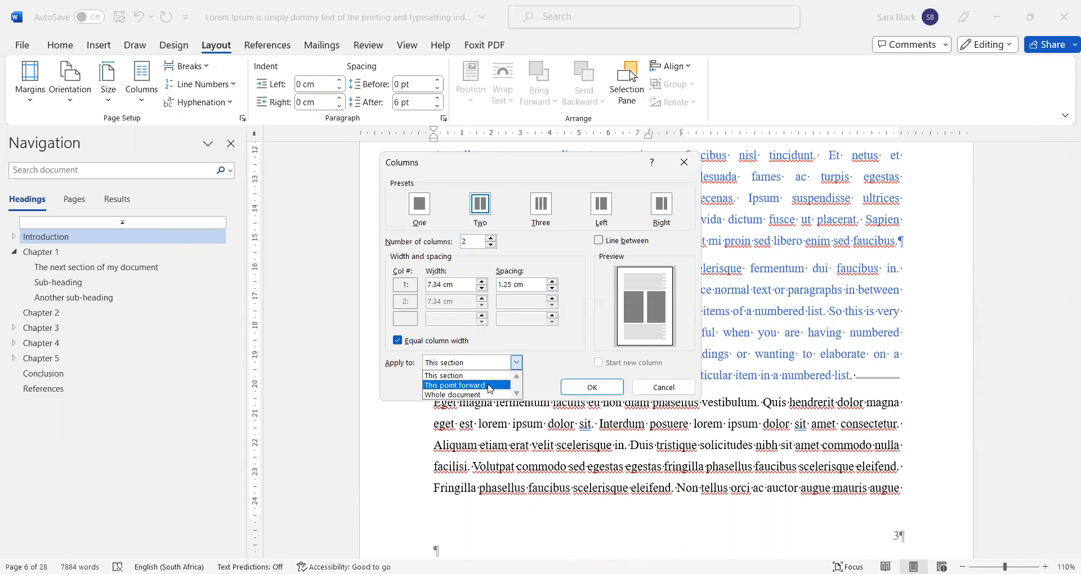
click(544, 371)
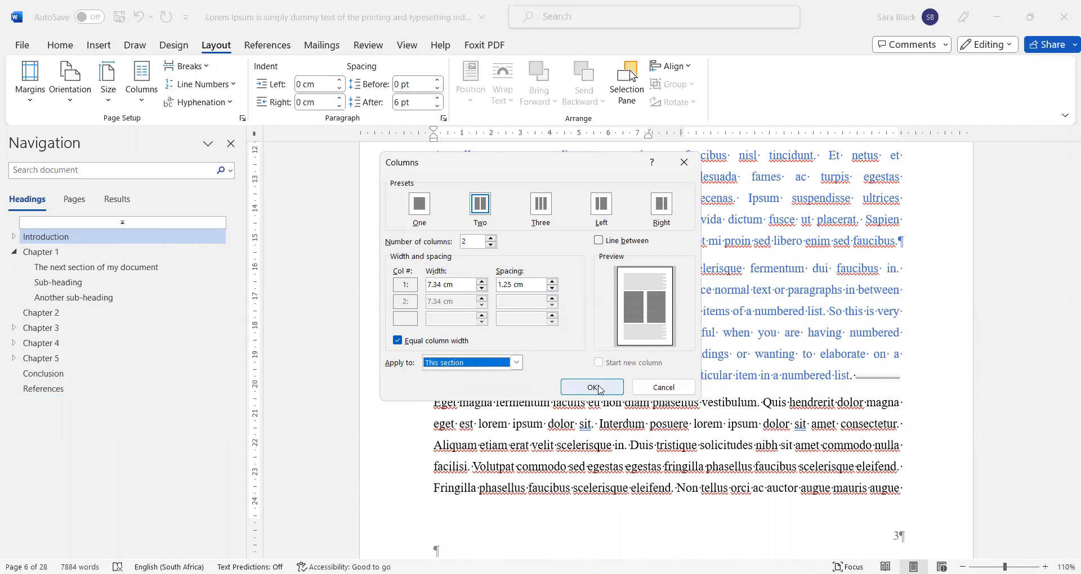
click(662, 387)
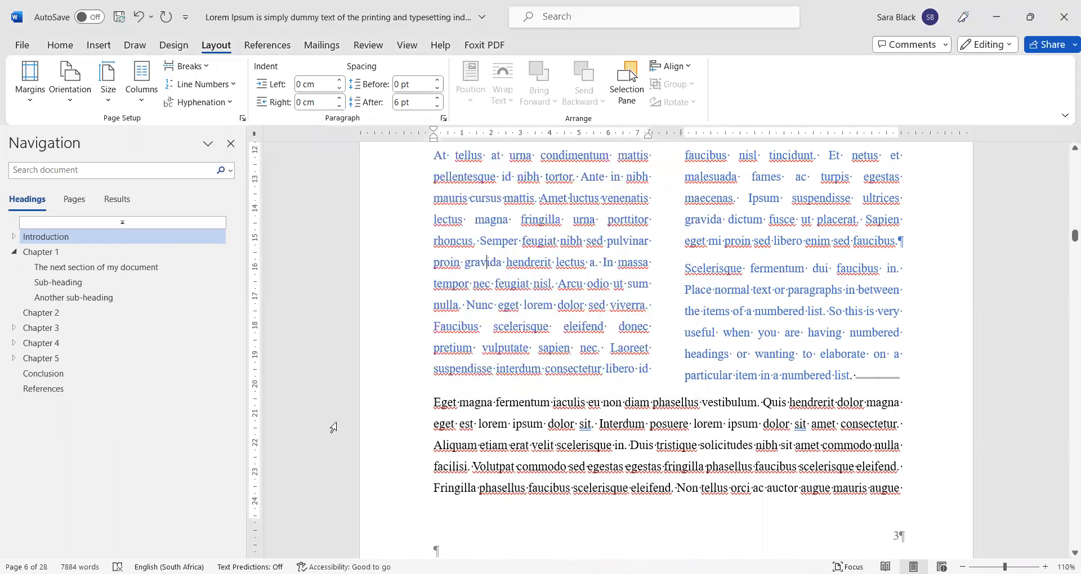
Insert a column break before "Et netus et malesuada" in the two-column section so that sentence starts the second column.
scroll(509, 415, up, 3)
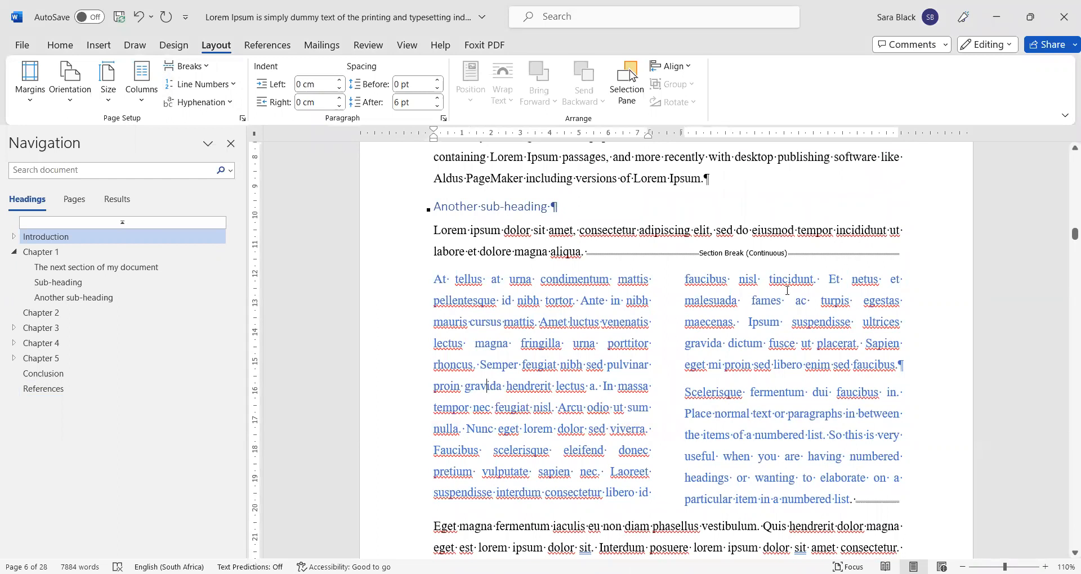
click(825, 280)
drag(825, 279, 685, 284)
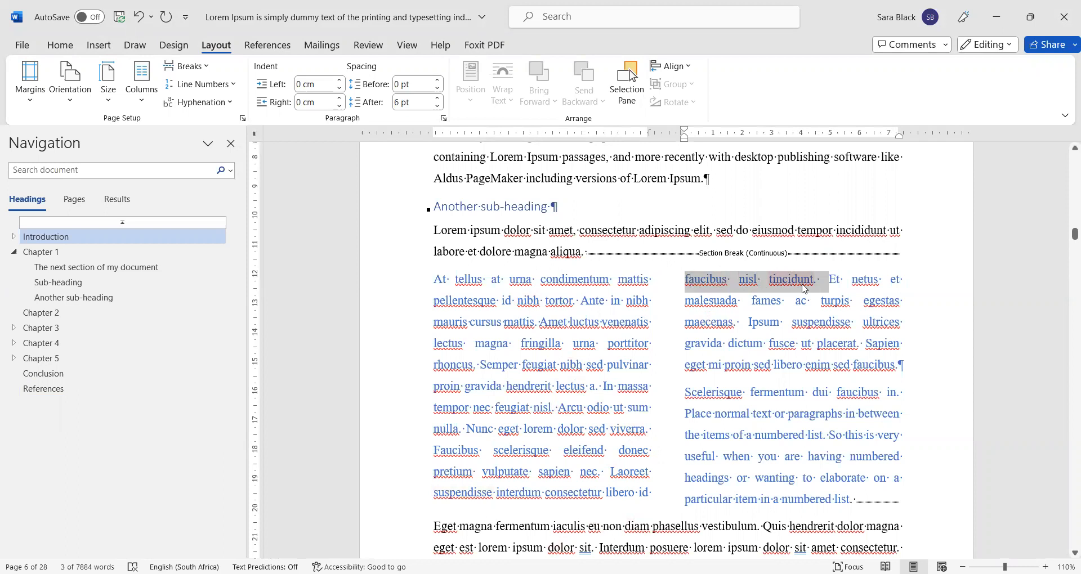
click(827, 283)
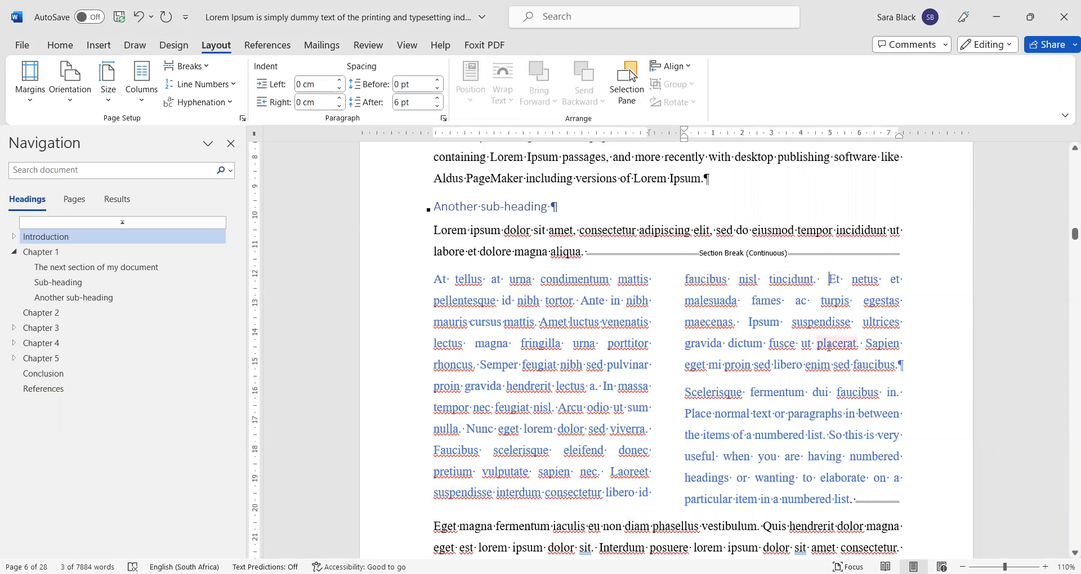
click(186, 66)
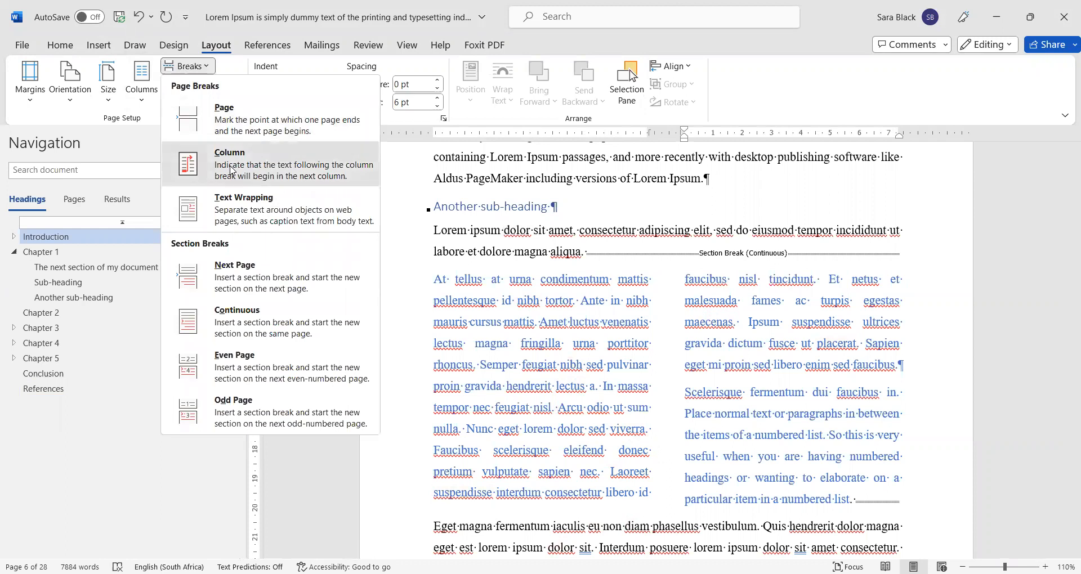
click(232, 170)
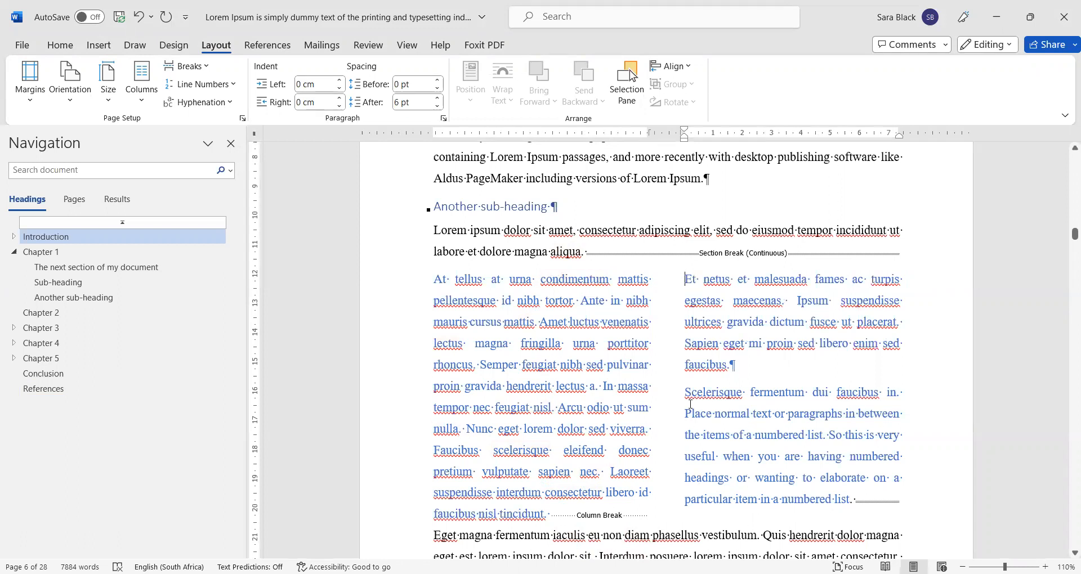
scroll(690, 403, down, 3)
scroll(690, 403, up, 3)
Try a three-column layout on the blue text section, and return it to two columns.
click(770, 343)
click(141, 101)
click(160, 194)
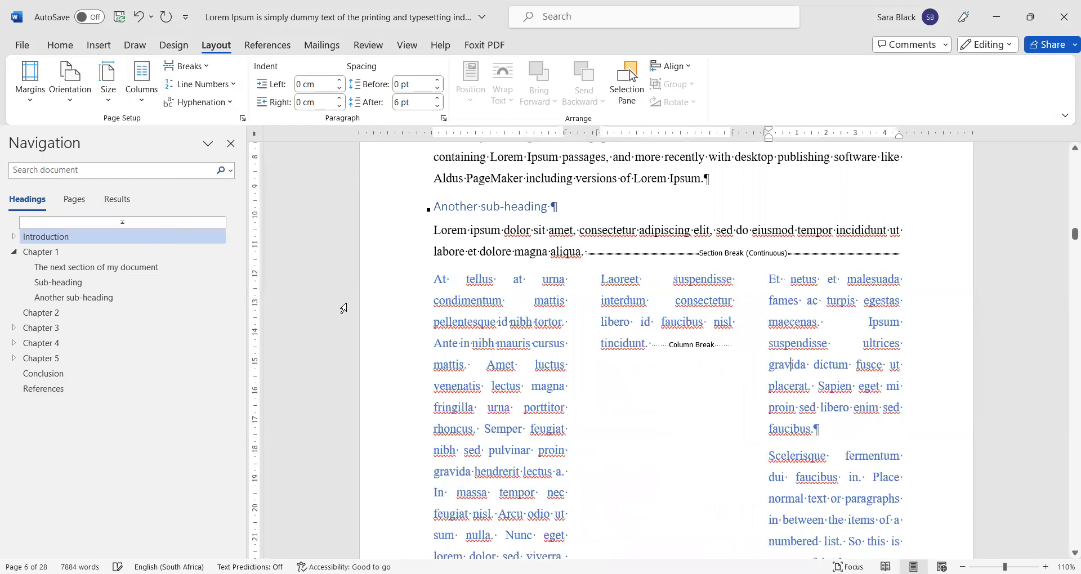
scroll(575, 378, down, 3)
scroll(575, 378, up, 3)
click(141, 84)
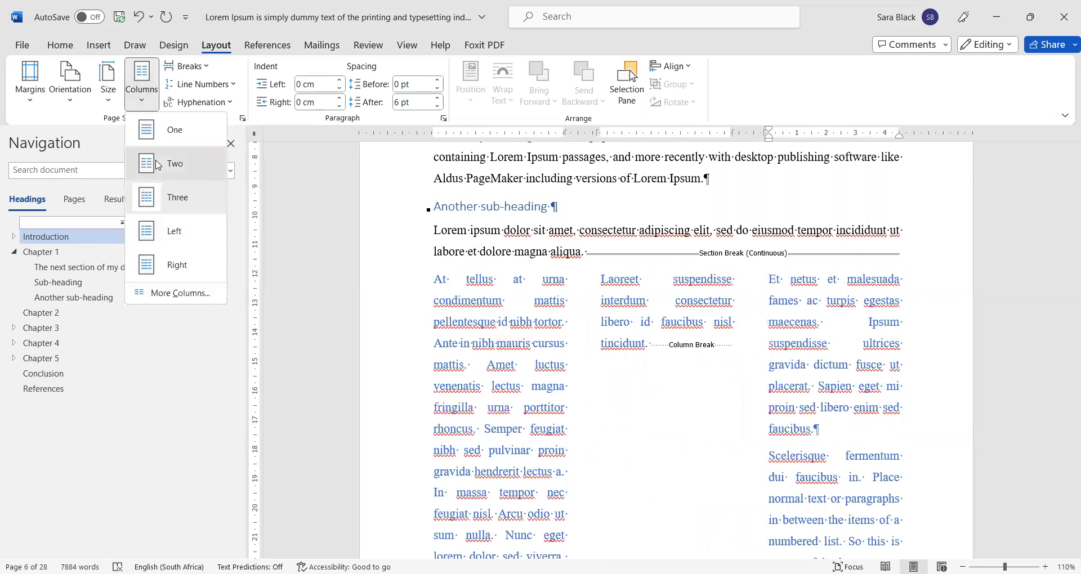
click(158, 165)
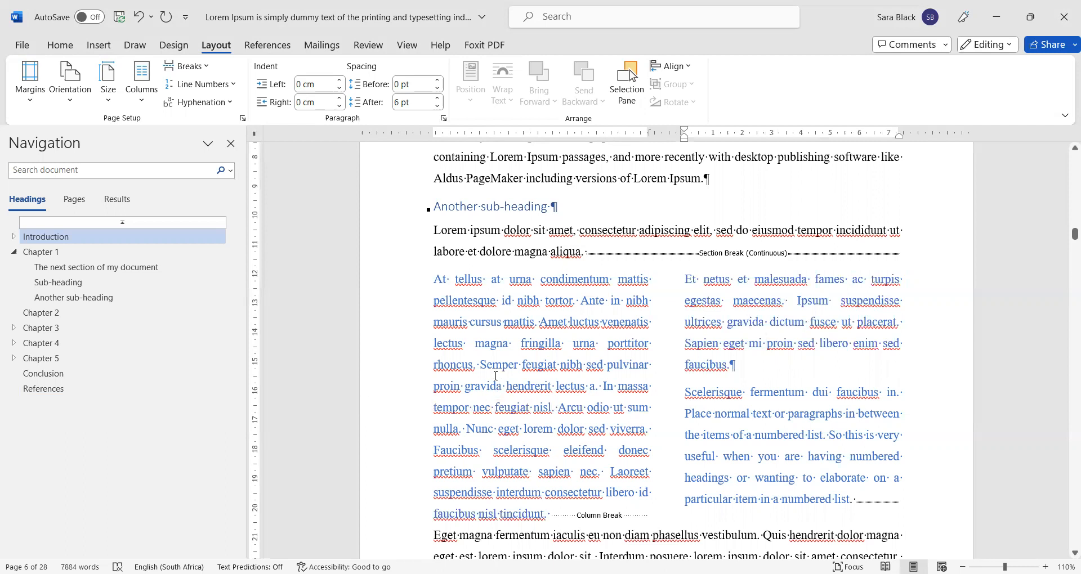
Examine the footer page numbers on the pages before and after the two-column section.
scroll(591, 350, down, 4)
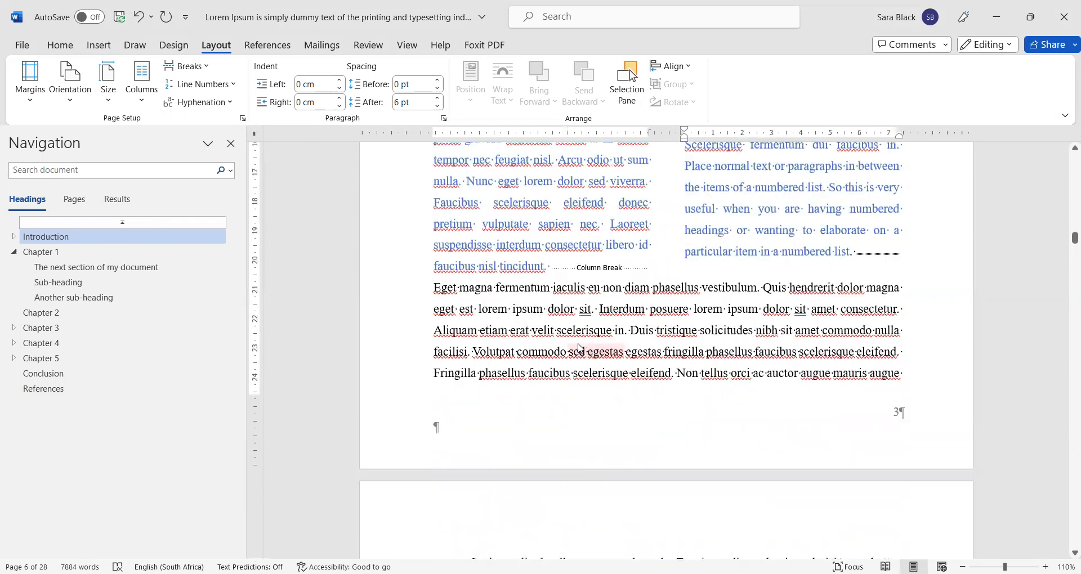
scroll(591, 351, down, 6)
scroll(524, 350, down, 7)
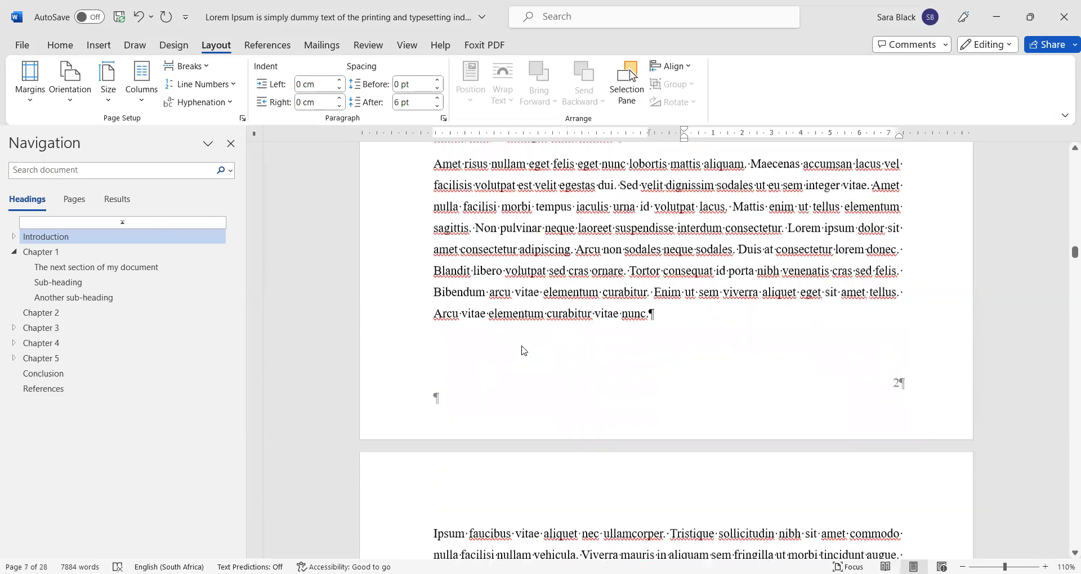
scroll(518, 354, up, 3)
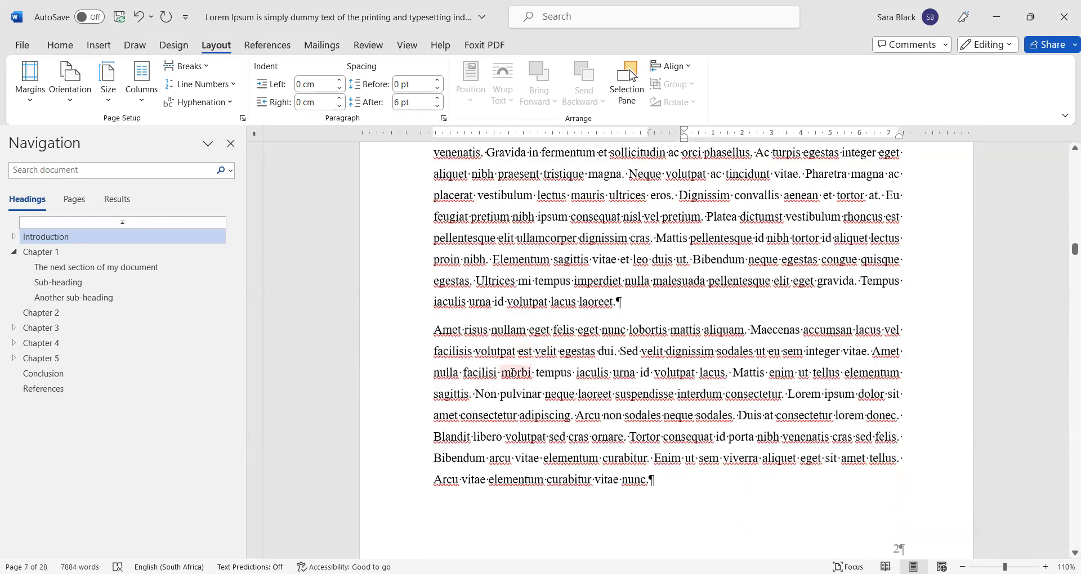
scroll(508, 376, up, 4)
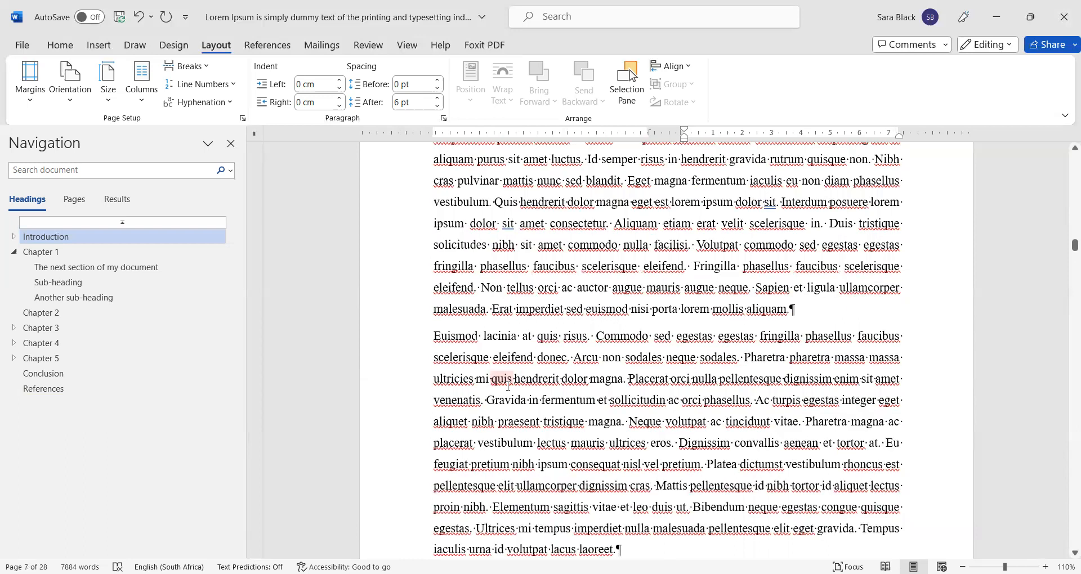
scroll(509, 383, up, 2)
double_click(512, 375)
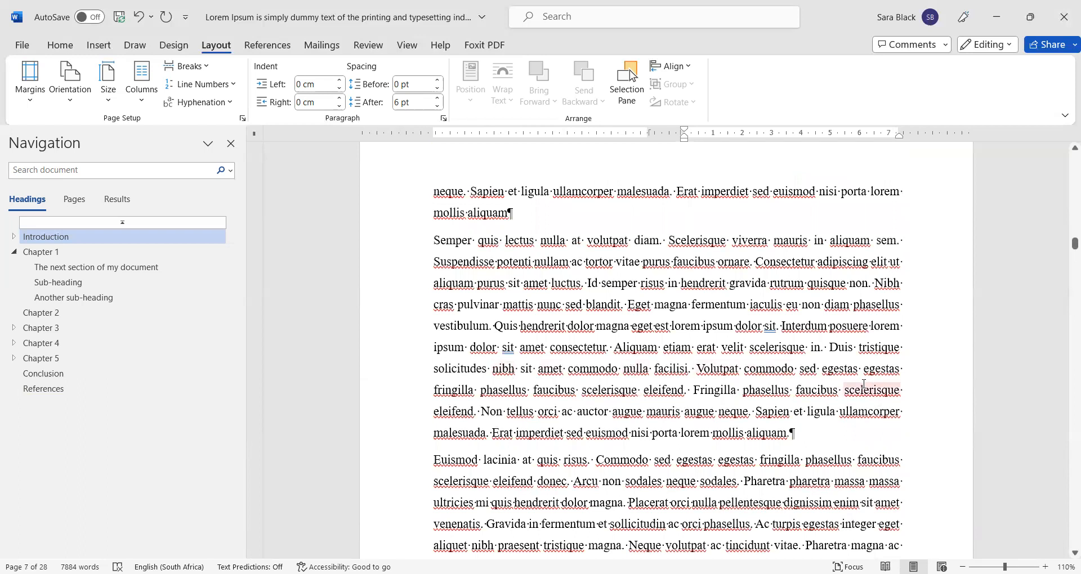
scroll(863, 384, down, 6)
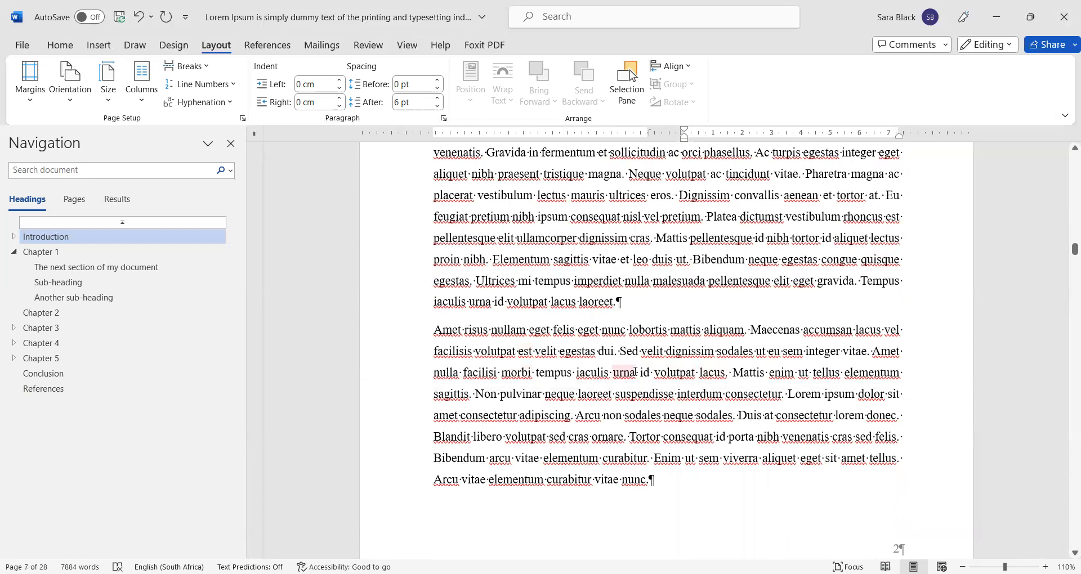
scroll(630, 373, down, 2)
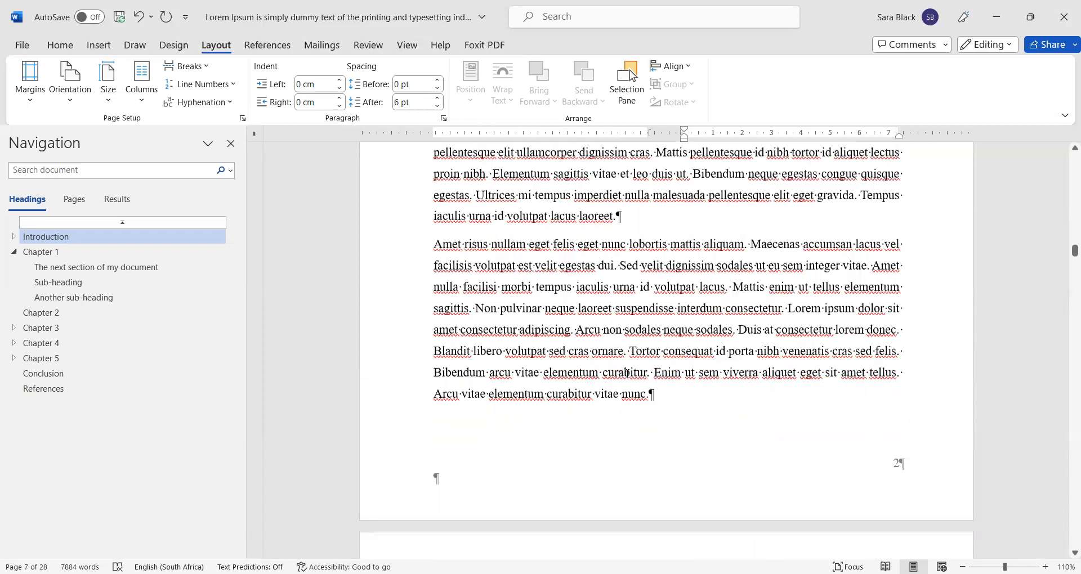
scroll(626, 373, down, 4)
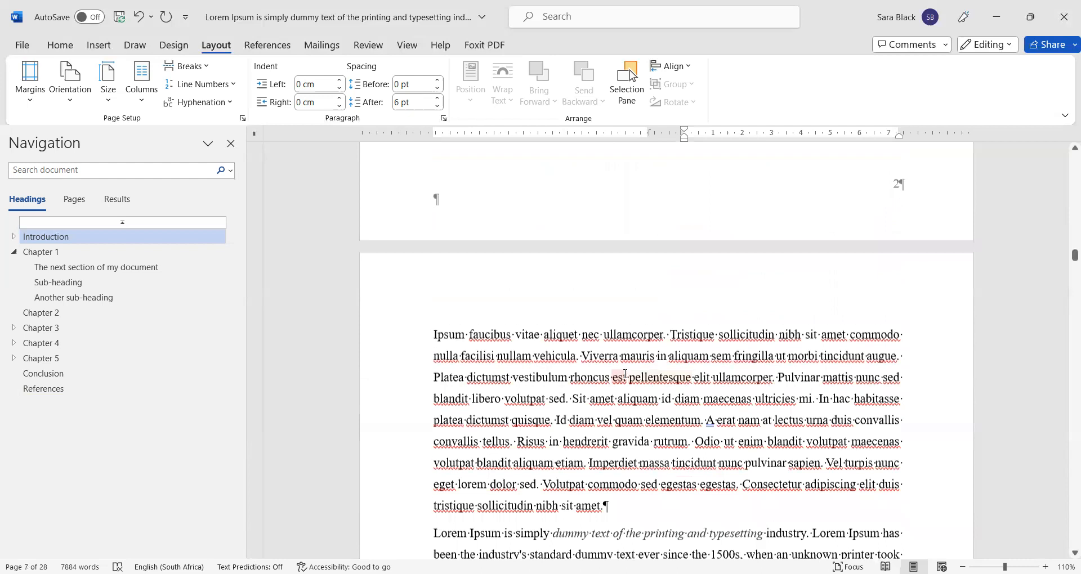
scroll(624, 374, up, 10)
scroll(677, 366, down, 1)
scroll(904, 339, up, 10)
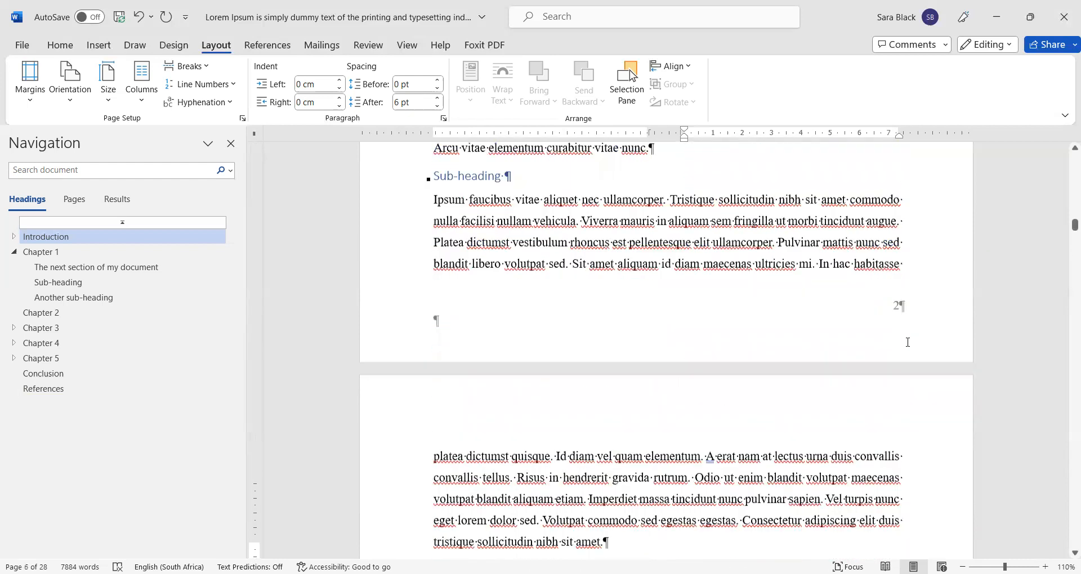
scroll(906, 340, down, 1)
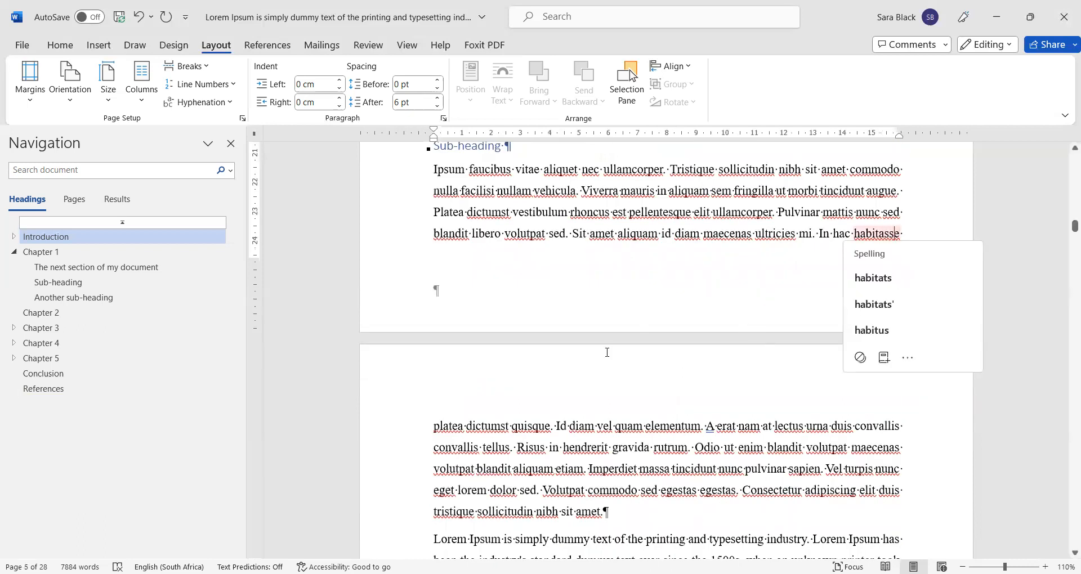
click(741, 234)
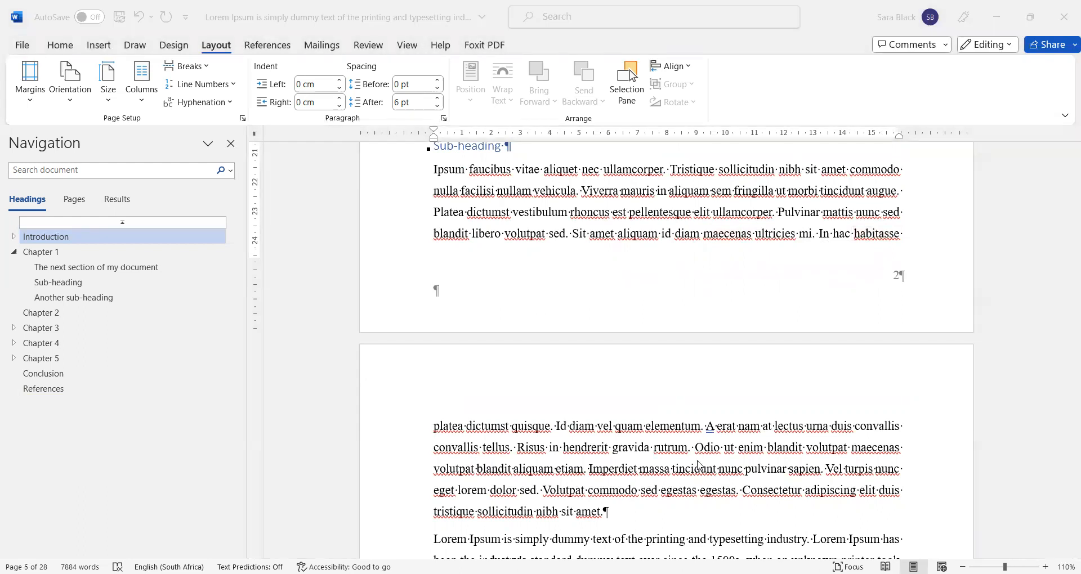
click(655, 458)
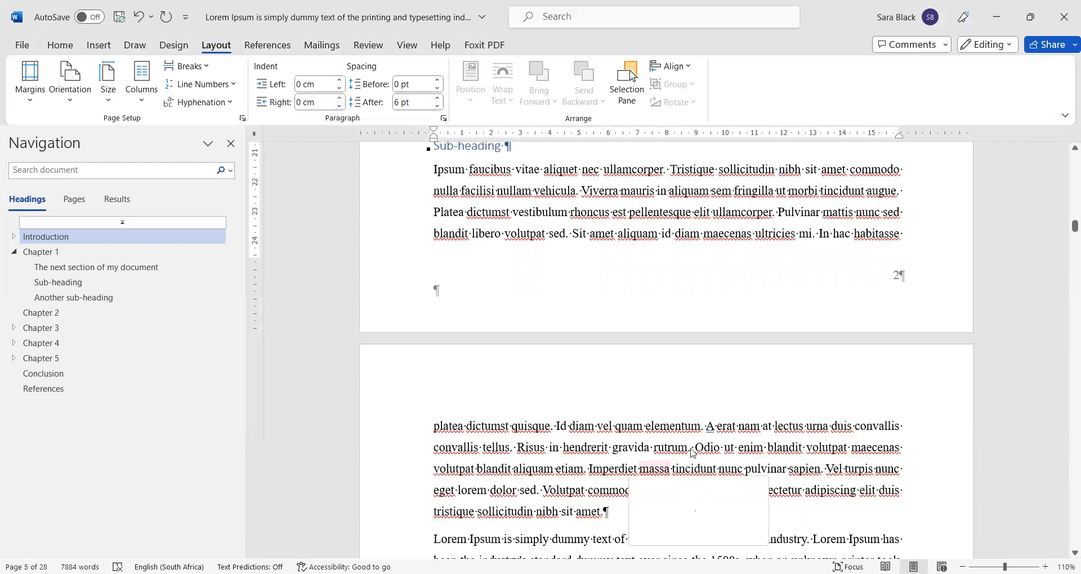
scroll(657, 459, down, 9)
scroll(761, 441, down, 5)
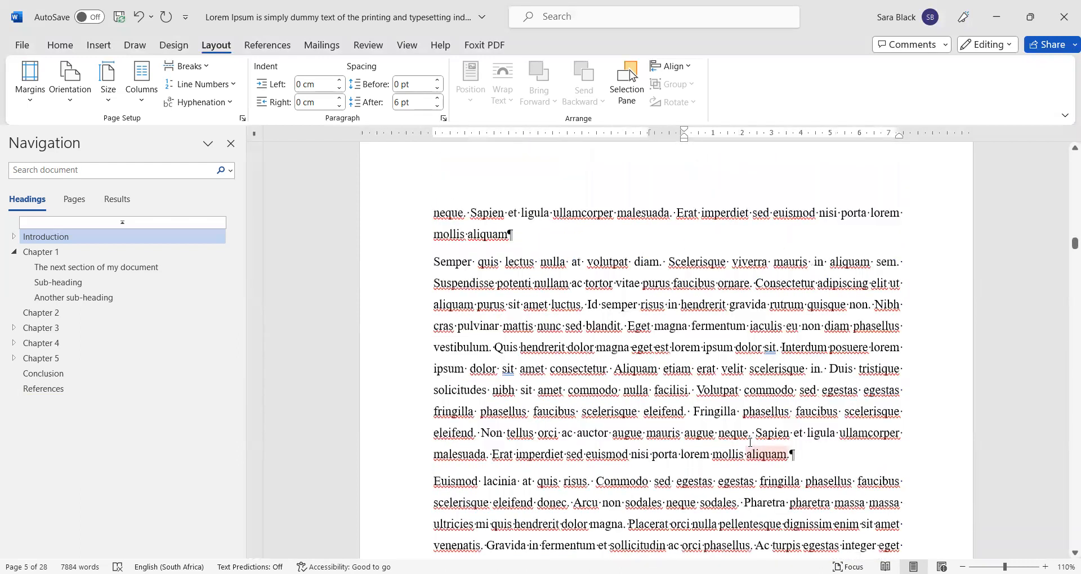
scroll(741, 446, down, 20)
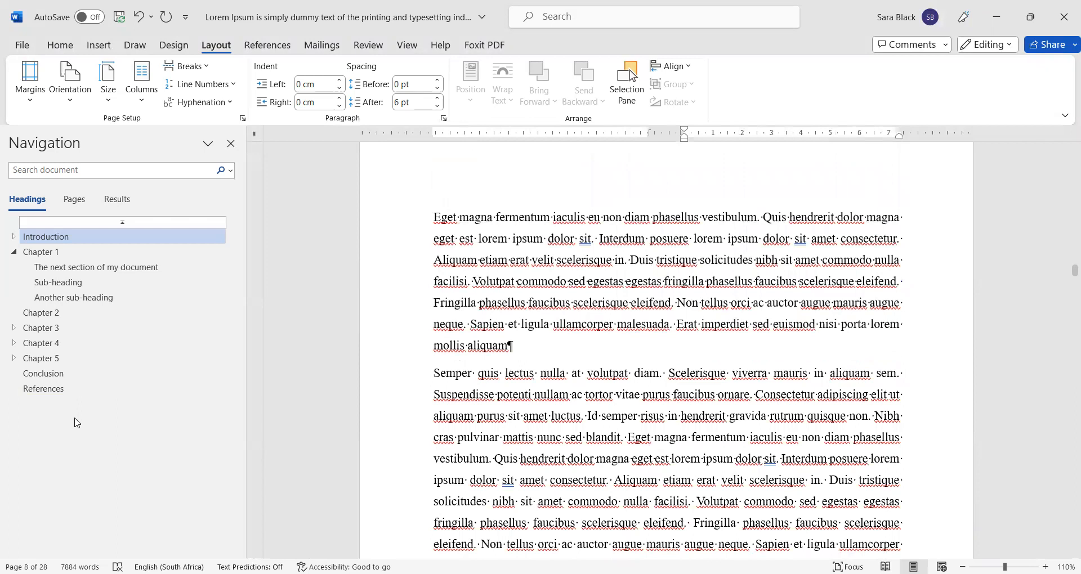
In Chapter 4, add the paragraph "The next table holds a lot of information." directly below the quote attribution "Some person and some year".
click(67, 347)
scroll(557, 340, down, 6)
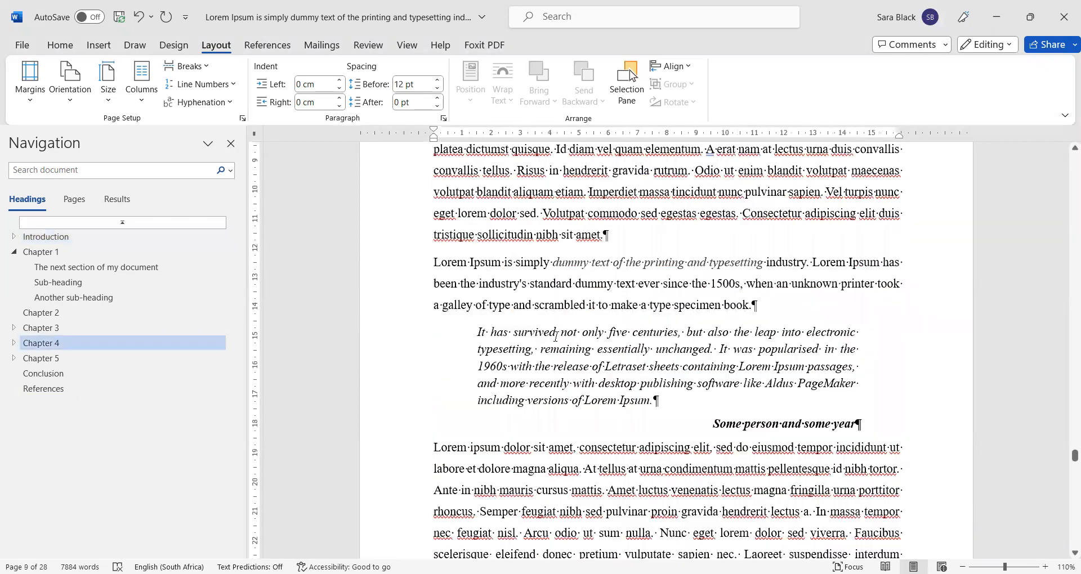
scroll(558, 343, down, 12)
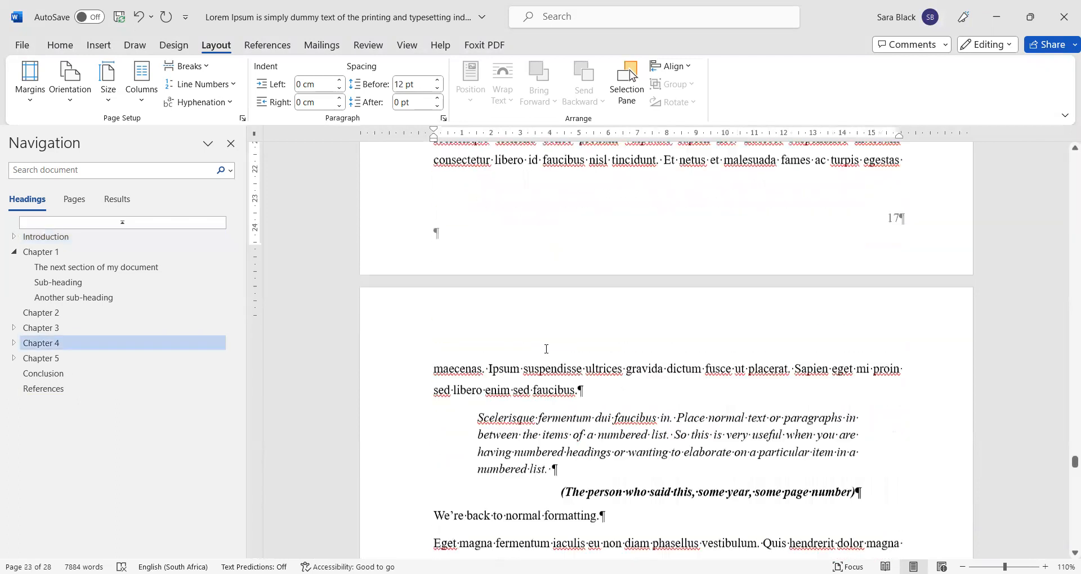
scroll(536, 346, down, 5)
scroll(532, 346, up, 20)
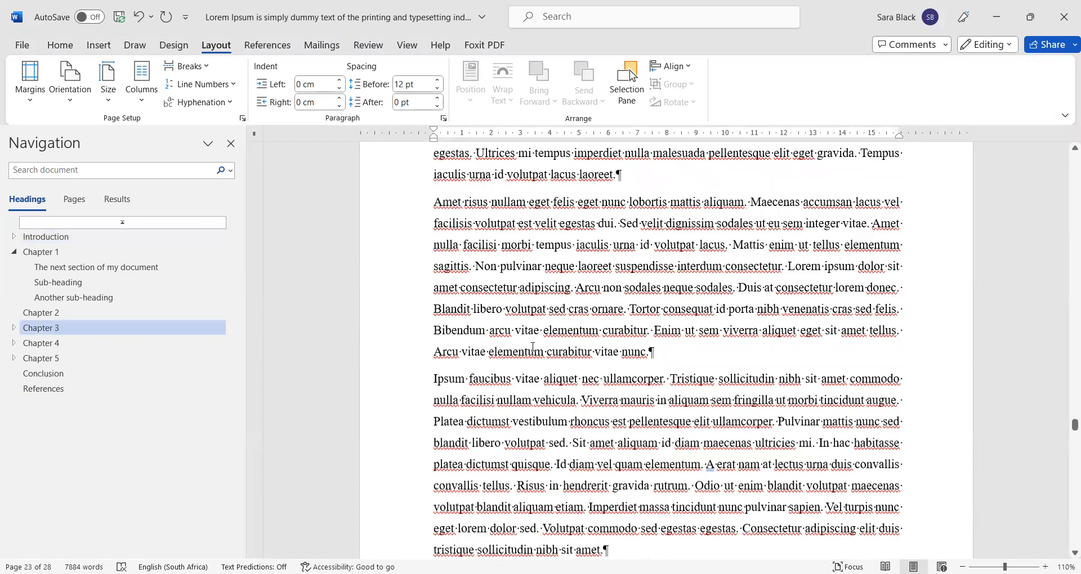
scroll(532, 346, up, 10)
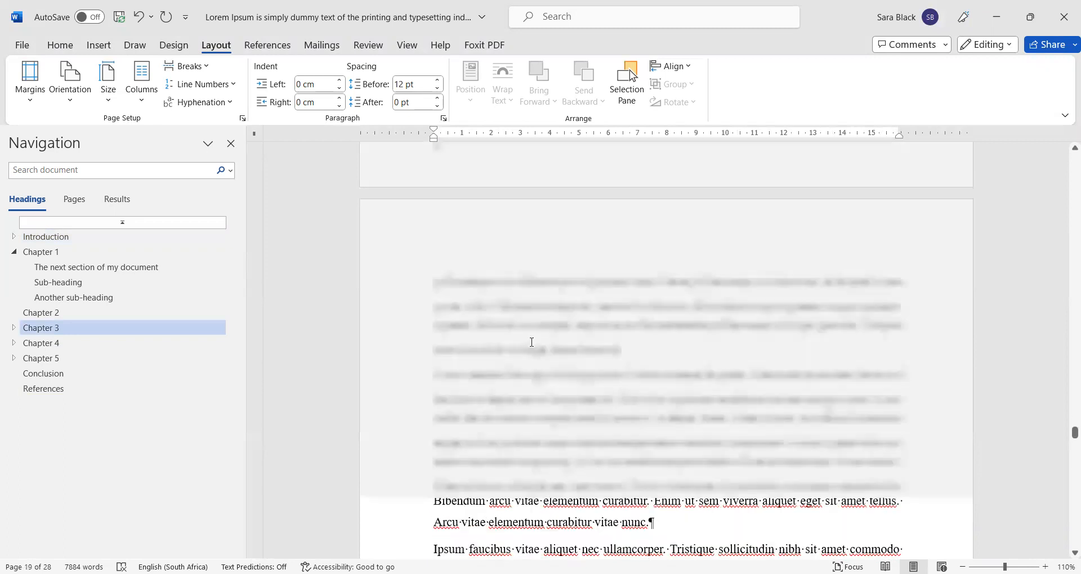
scroll(511, 332, down, 20)
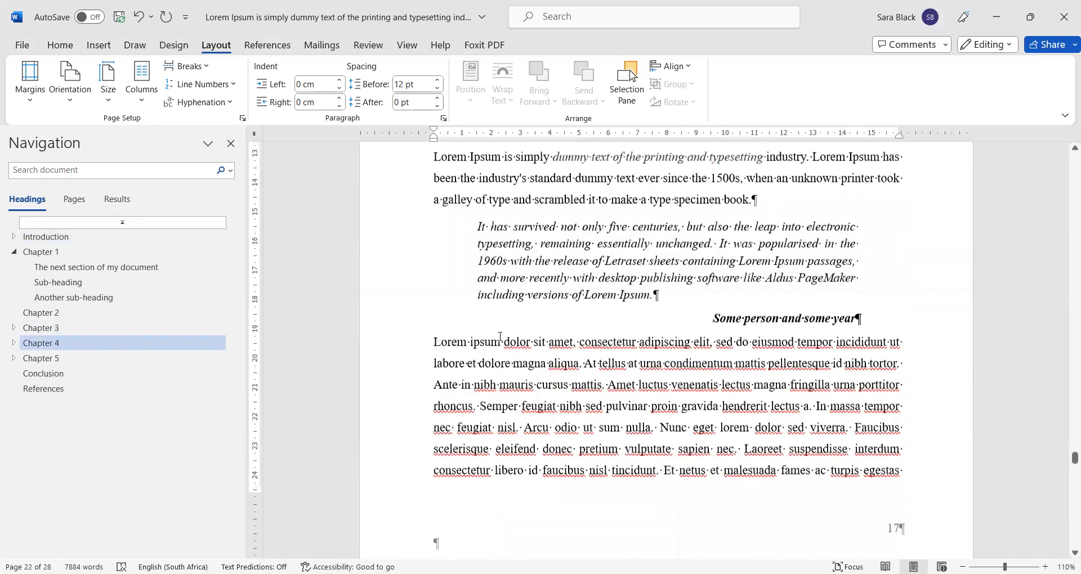
scroll(499, 336, down, 10)
scroll(498, 334, up, 3)
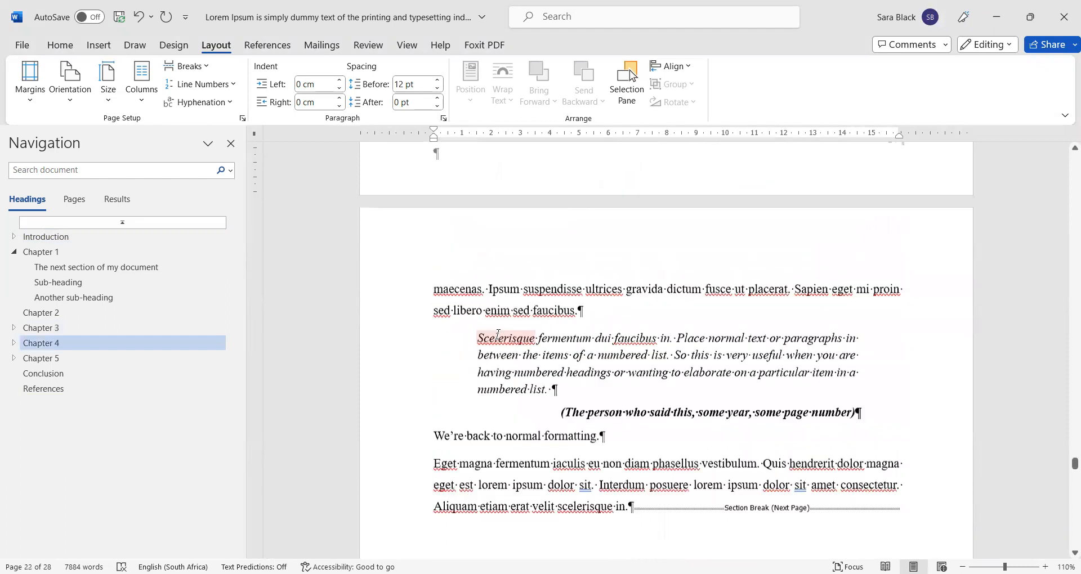
scroll(497, 334, up, 6)
click(435, 326)
scroll(695, 343, up, 2)
scroll(687, 394, down, 3)
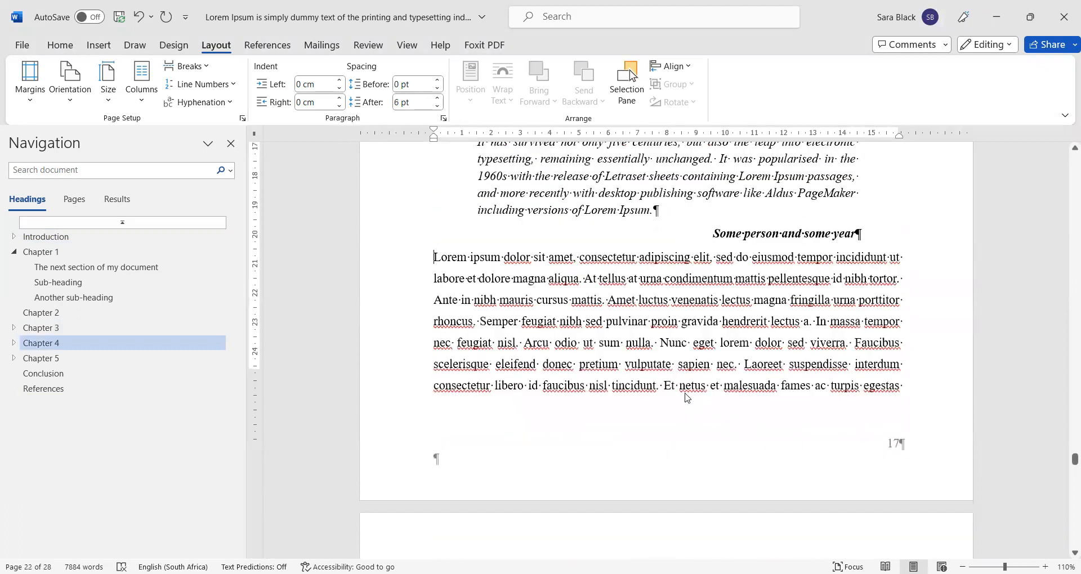
scroll(684, 394, down, 1)
scroll(681, 376, up, 2)
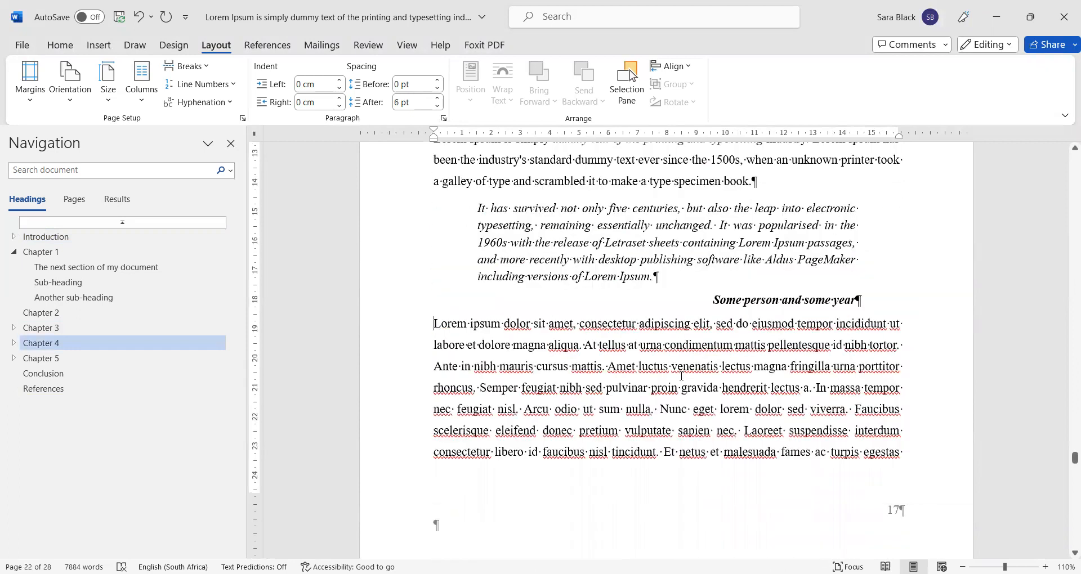
text(The next table 1)
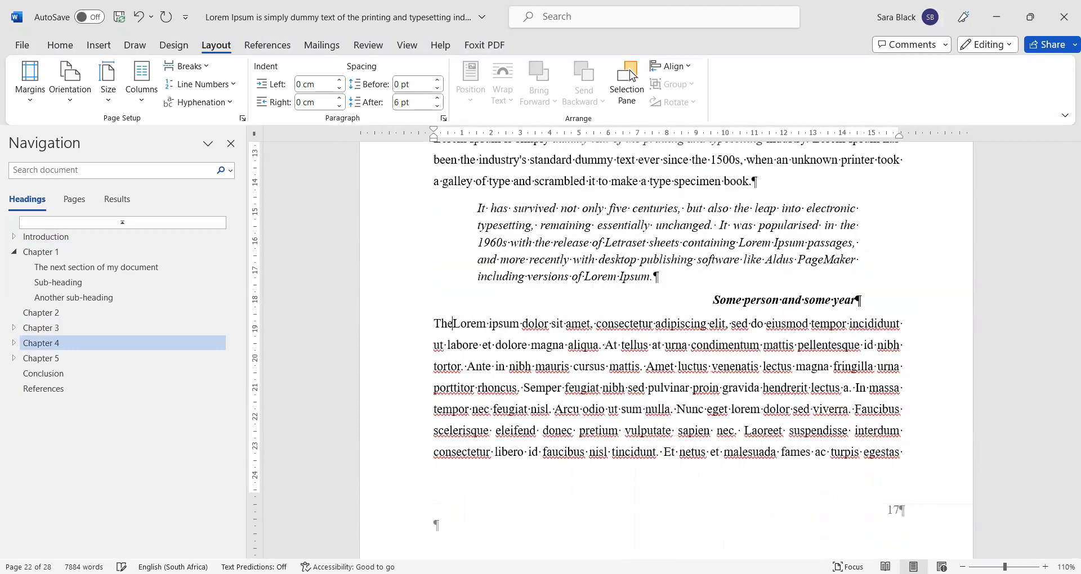
text(olds a lot of inform)
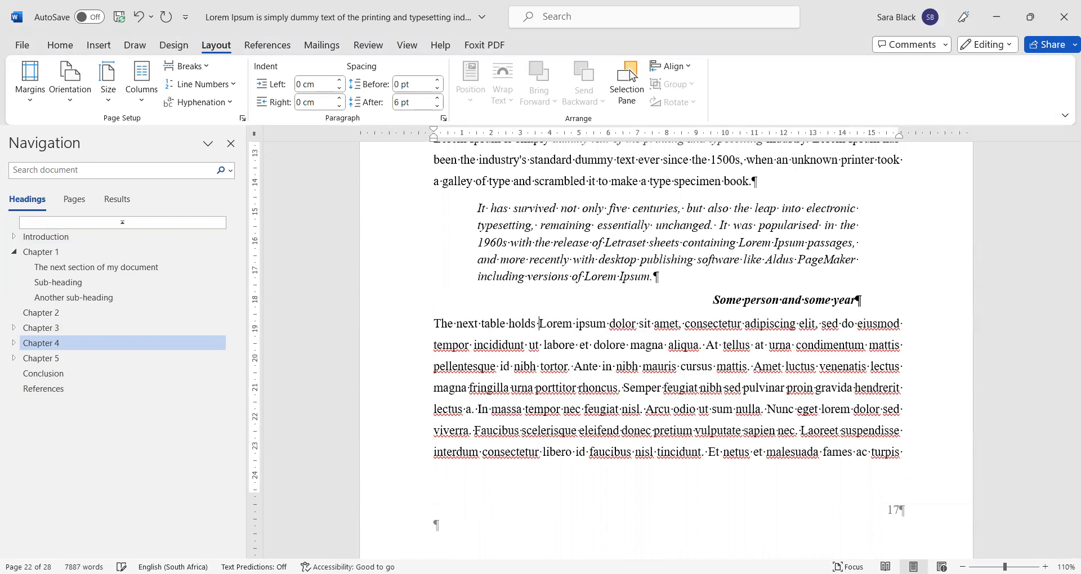
text(ation.)
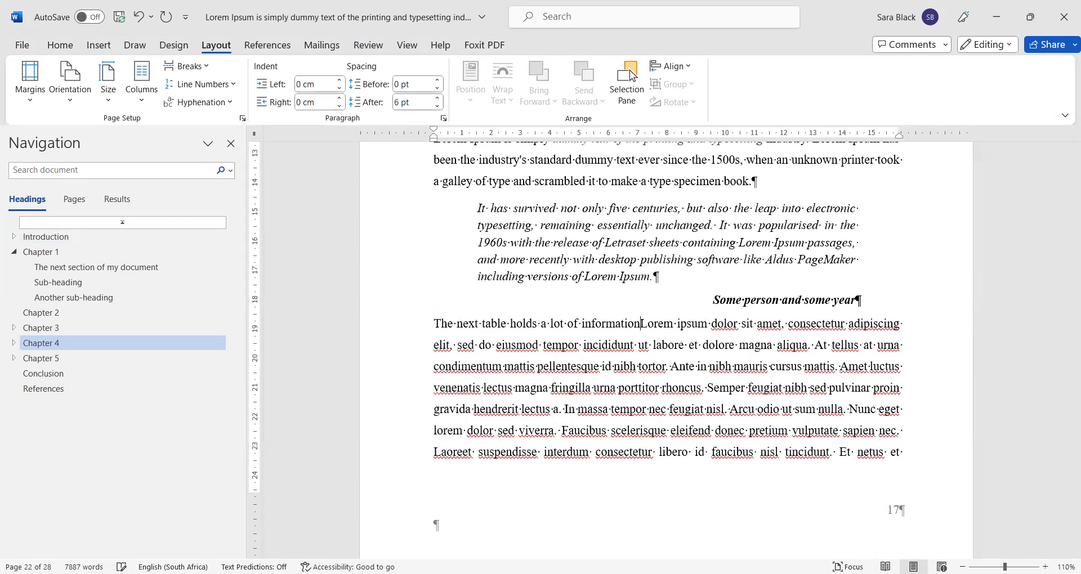
key(Return)
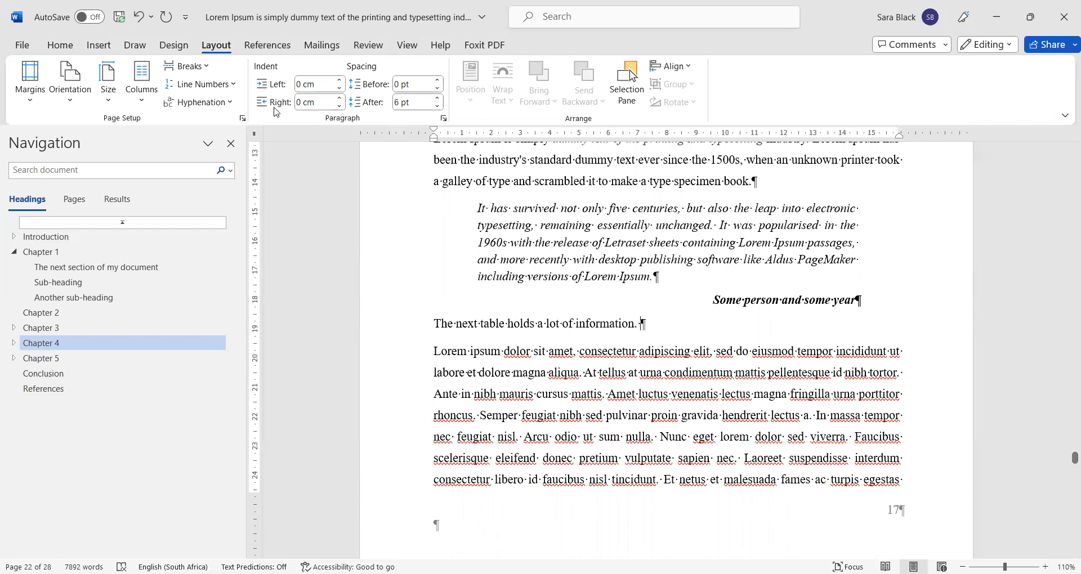
Insert two consecutive Next Page section breaks after "The next table holds a lot of information." to create a separate blank-page section.
click(204, 74)
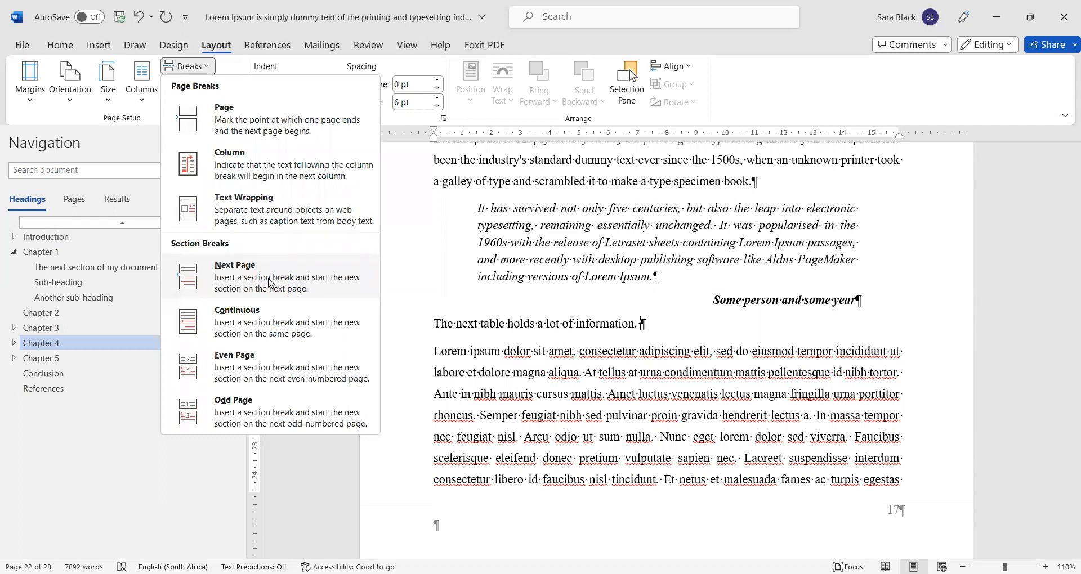
click(269, 282)
scroll(269, 283, down, 3)
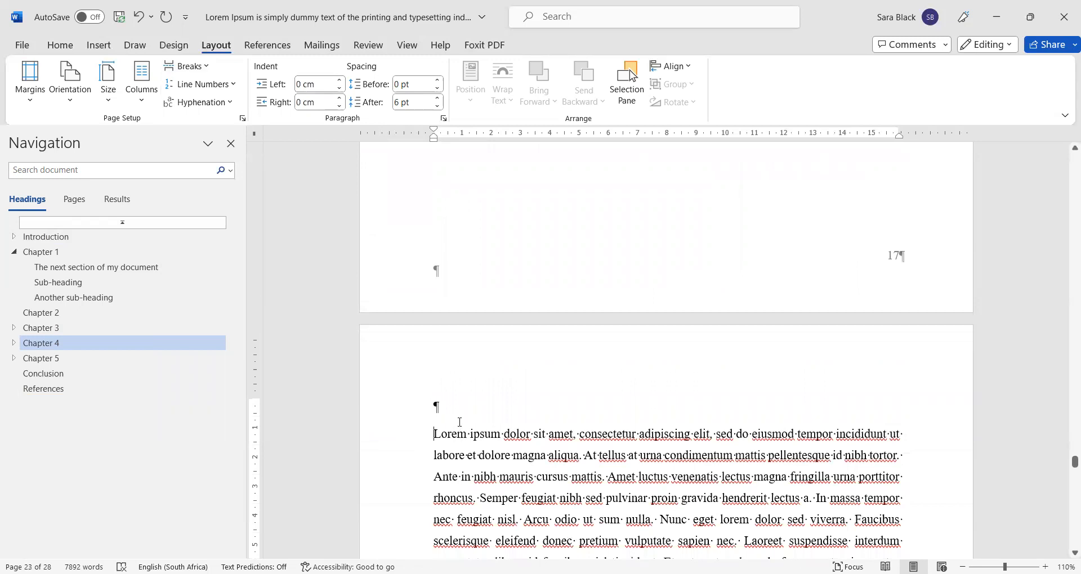
click(186, 66)
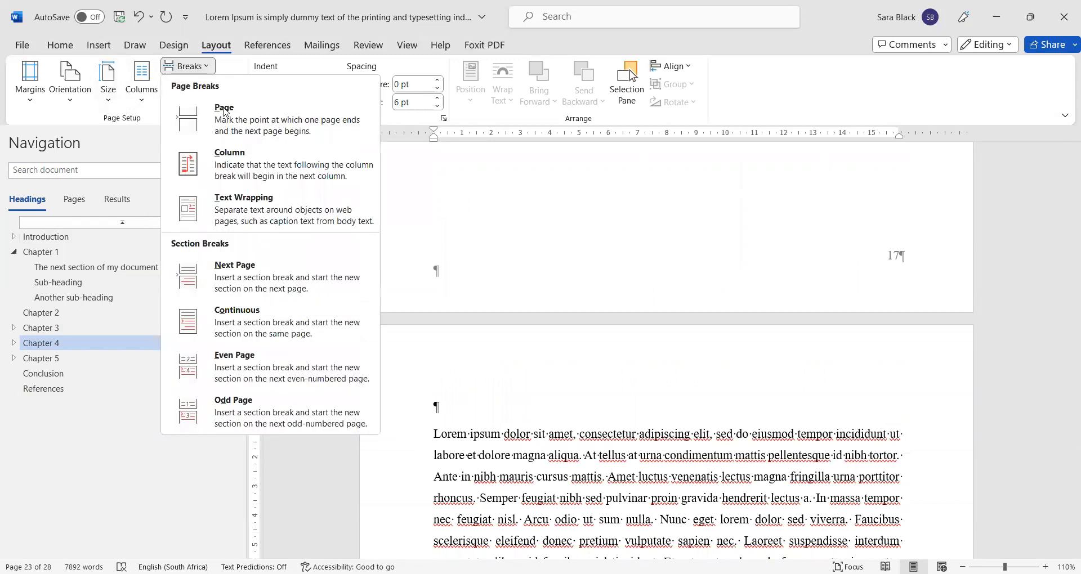
click(261, 285)
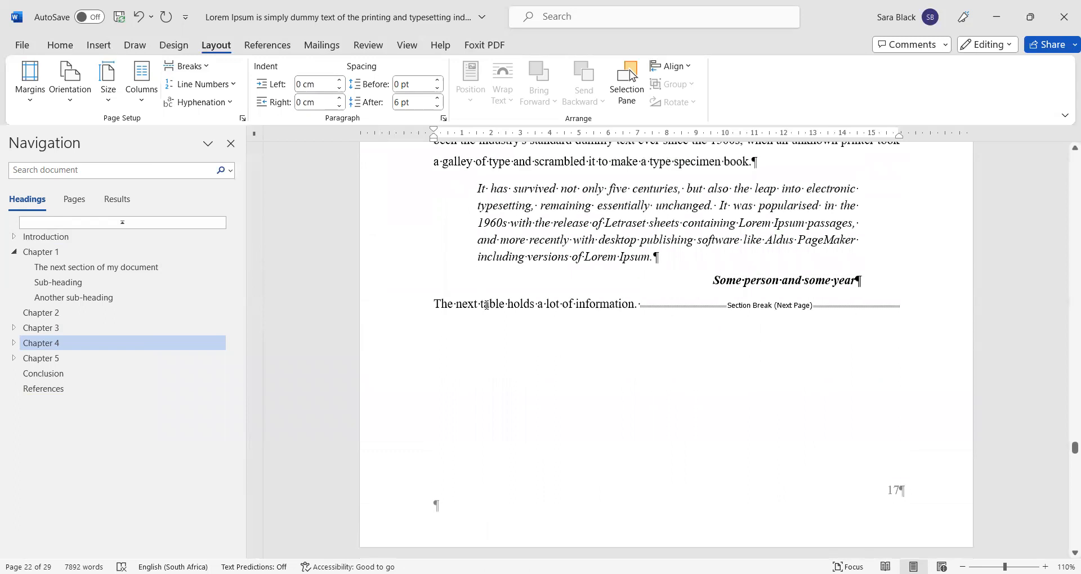
Add an empty paragraph above the section break on the blank page, and set that section's orientation to landscape.
scroll(483, 301, down, 10)
scroll(495, 334, down, 2)
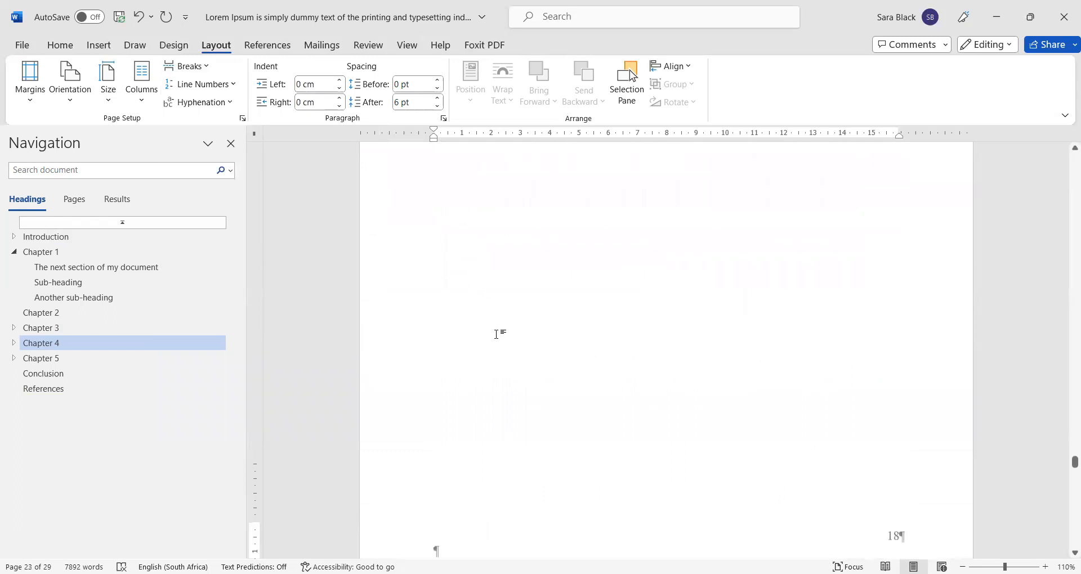
scroll(496, 335, down, 8)
scroll(514, 321, down, 2)
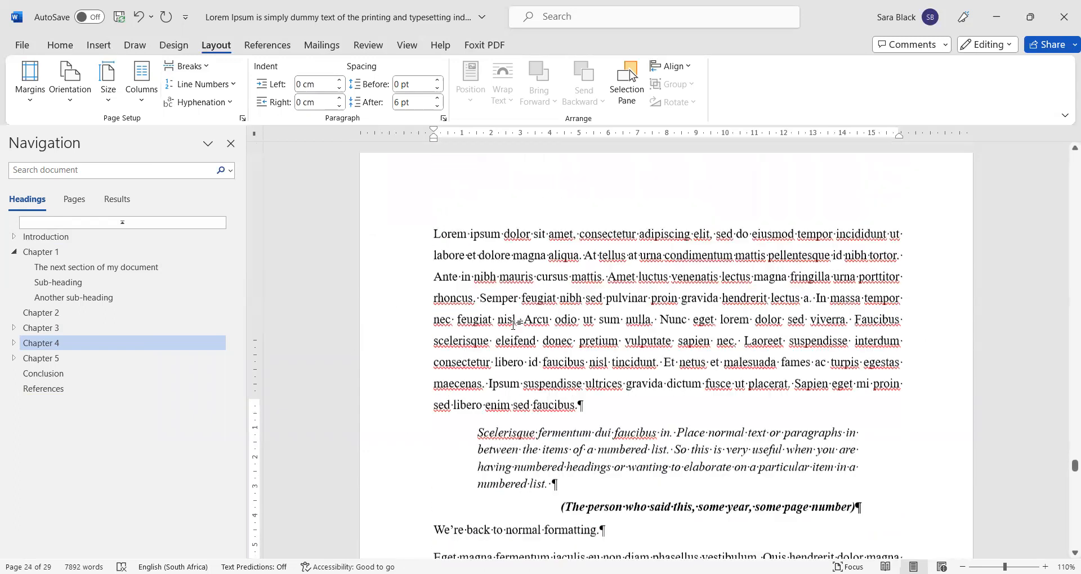
scroll(511, 321, down, 4)
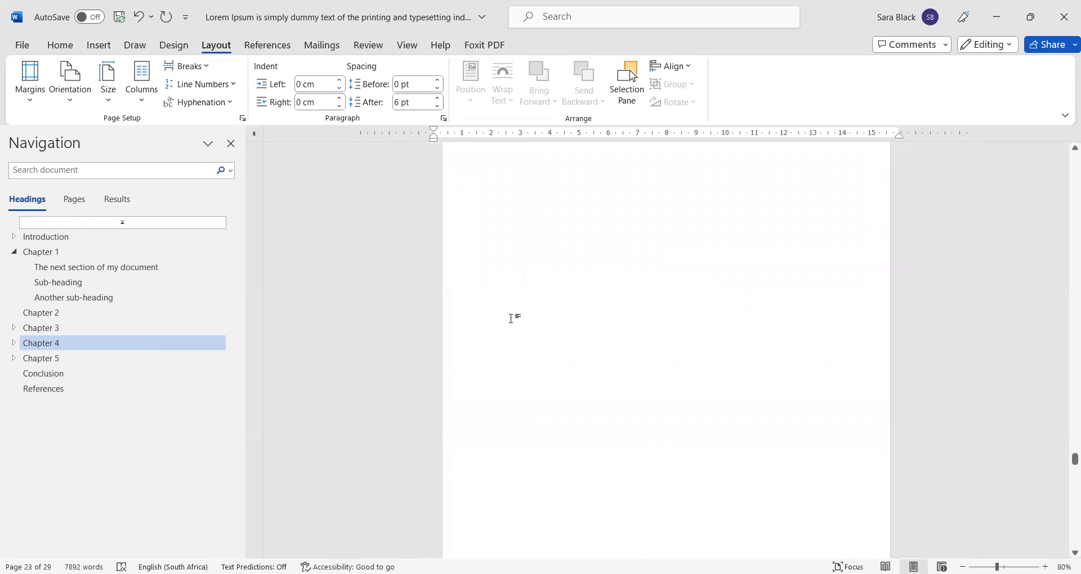
scroll(584, 306, down, 1)
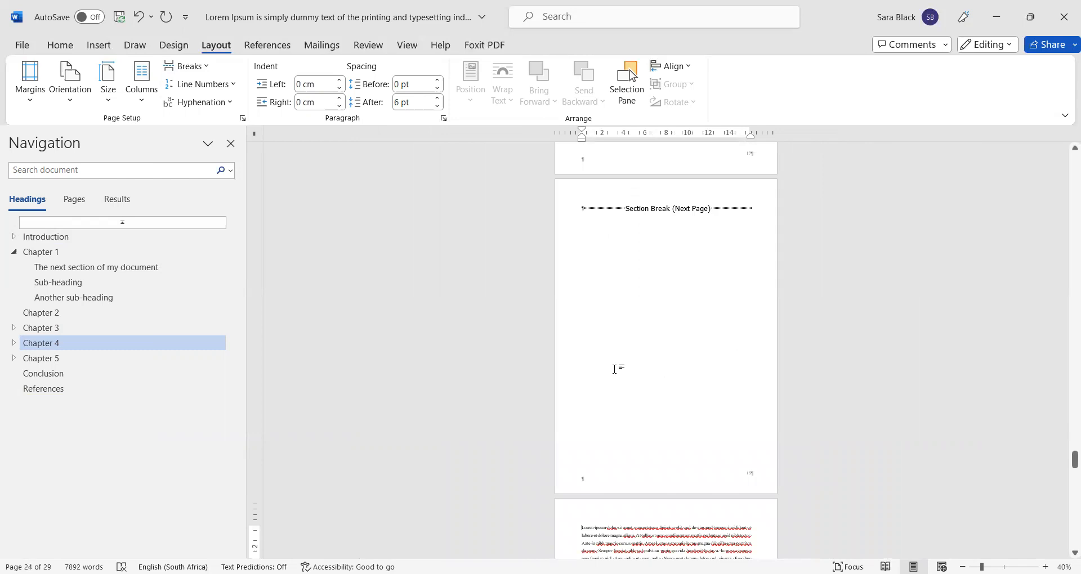
click(601, 292)
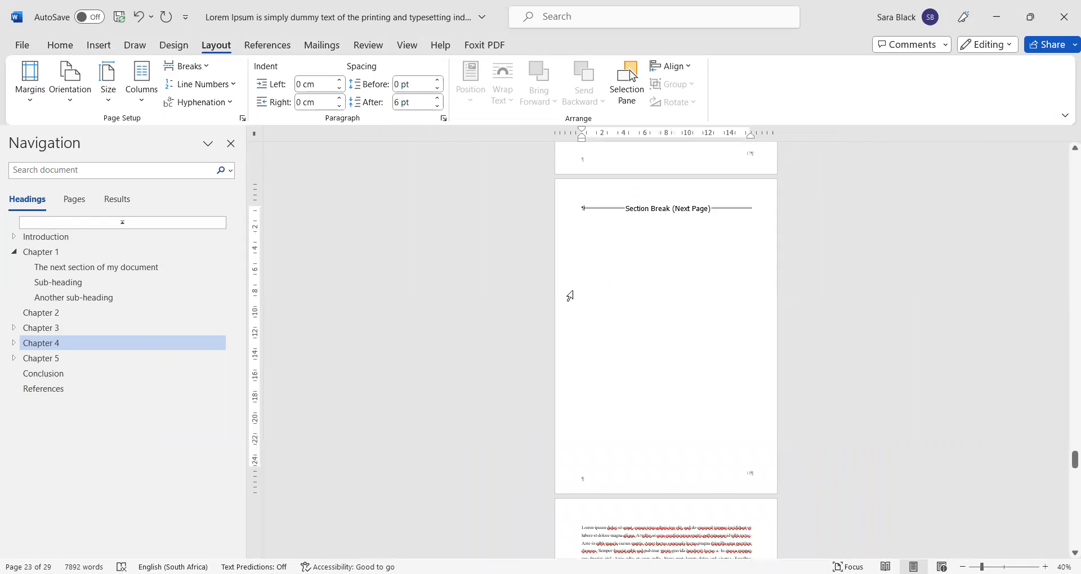
key(Return)
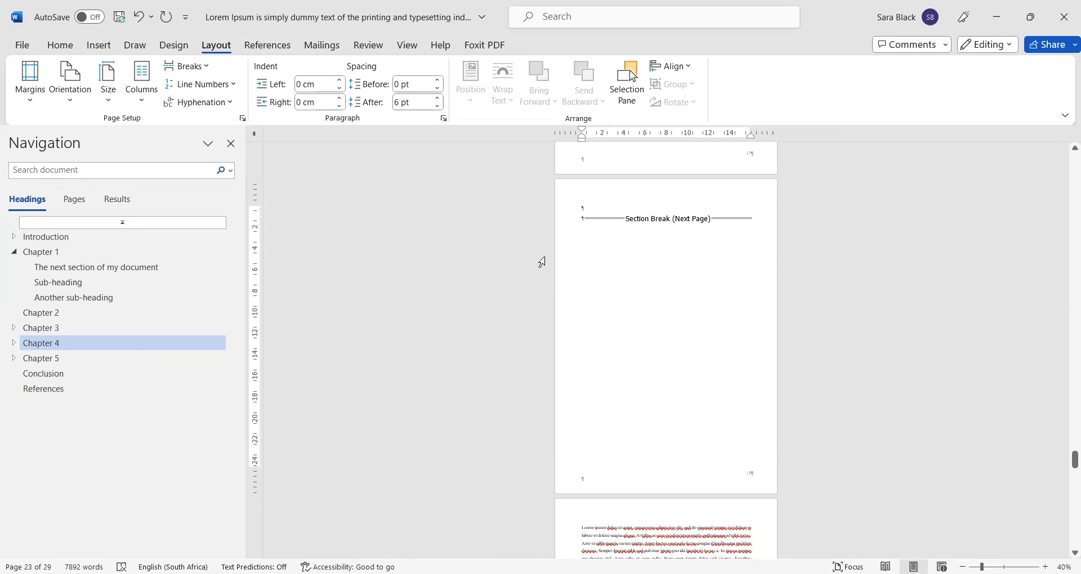
click(71, 105)
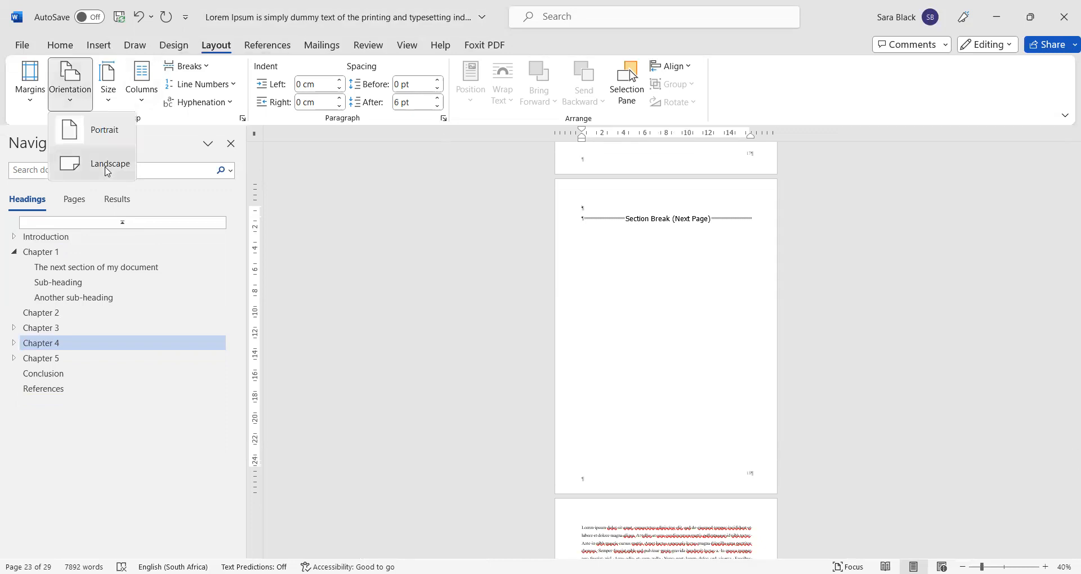
click(108, 165)
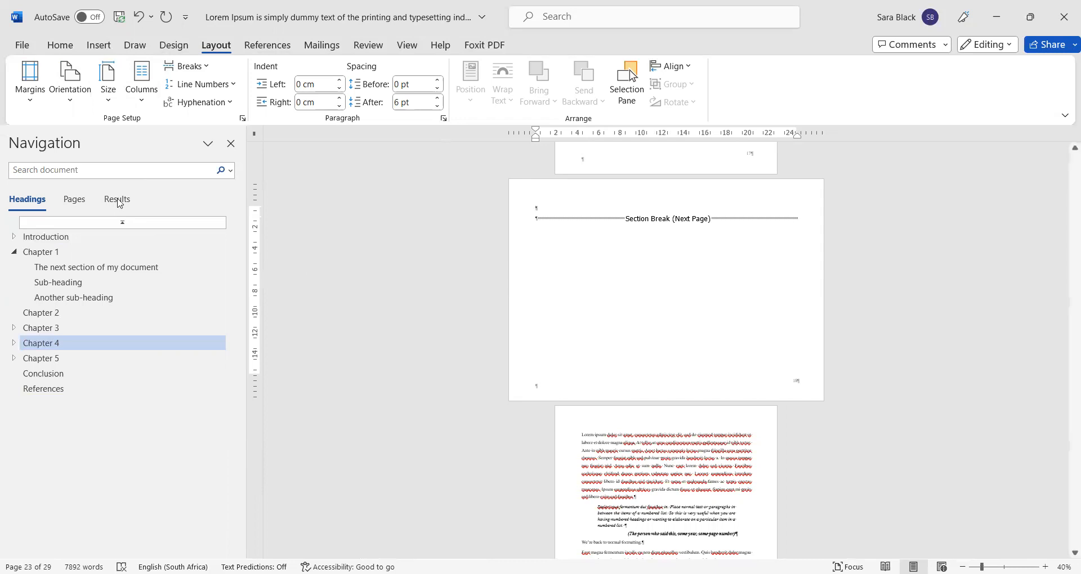
Insert a table with five columns and six rows on the empty first line of the landscape page.
click(100, 46)
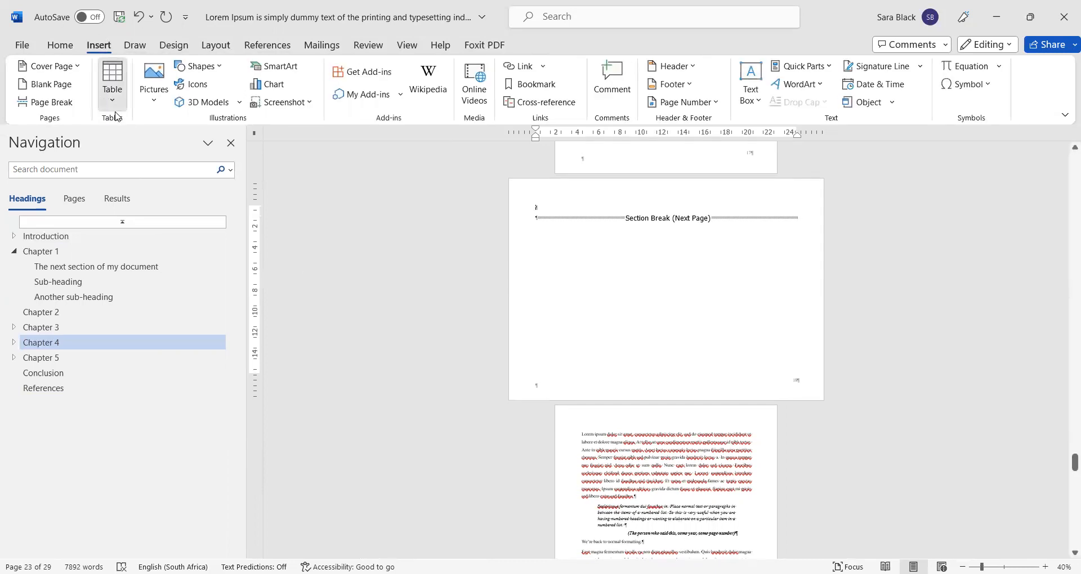
click(113, 93)
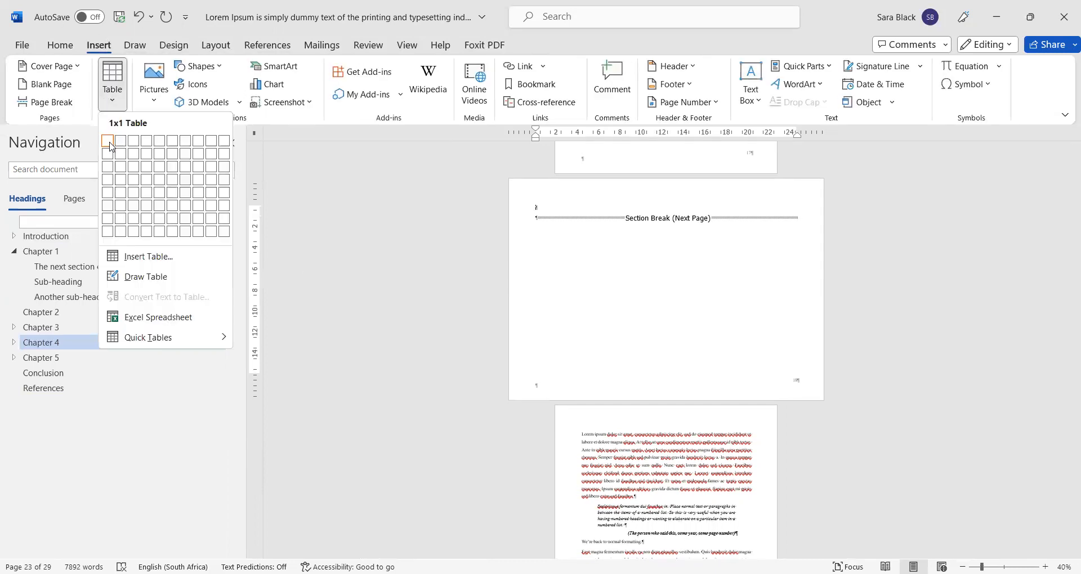
click(161, 215)
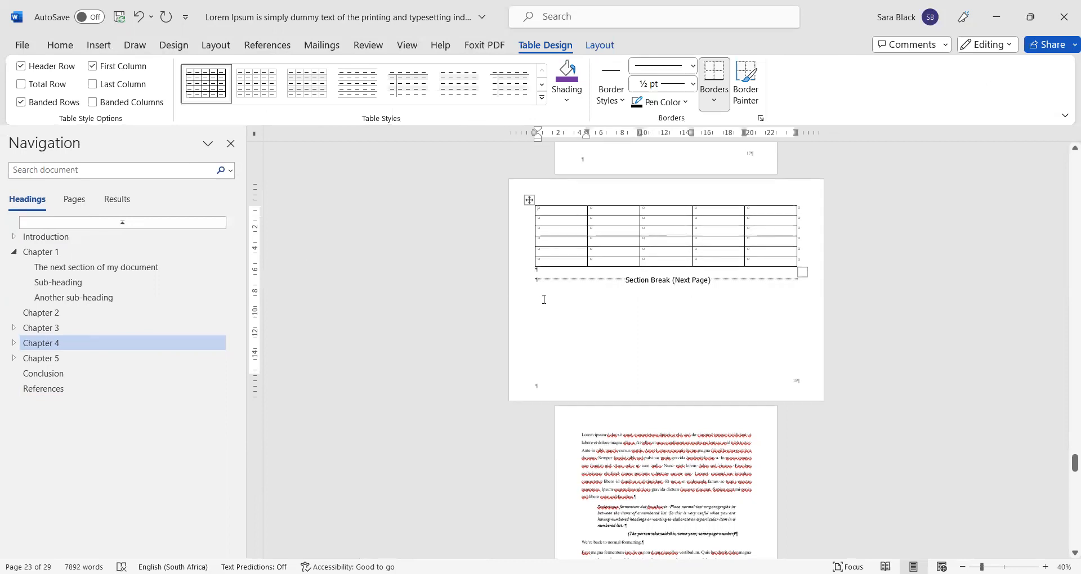
Try deleting the section break below the table, and undo the deletion.
scroll(618, 270, down, 3)
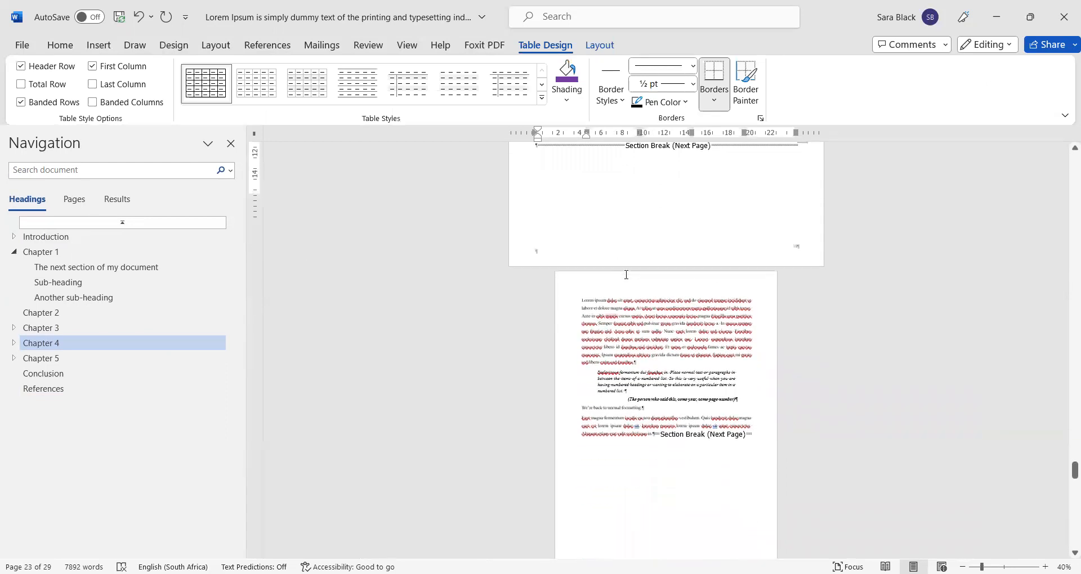
scroll(626, 274, down, 1)
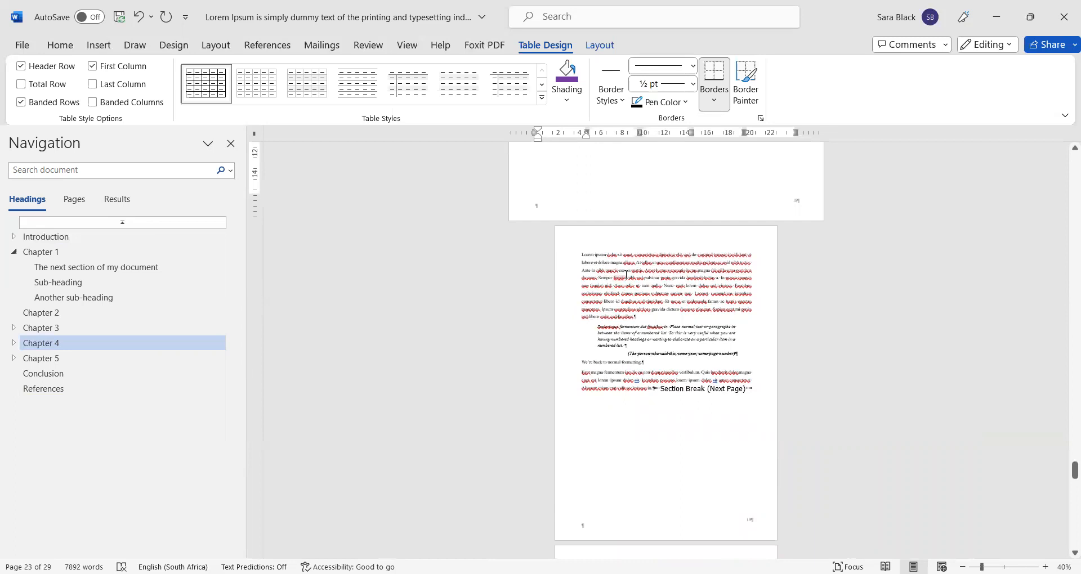
scroll(626, 275, up, 3)
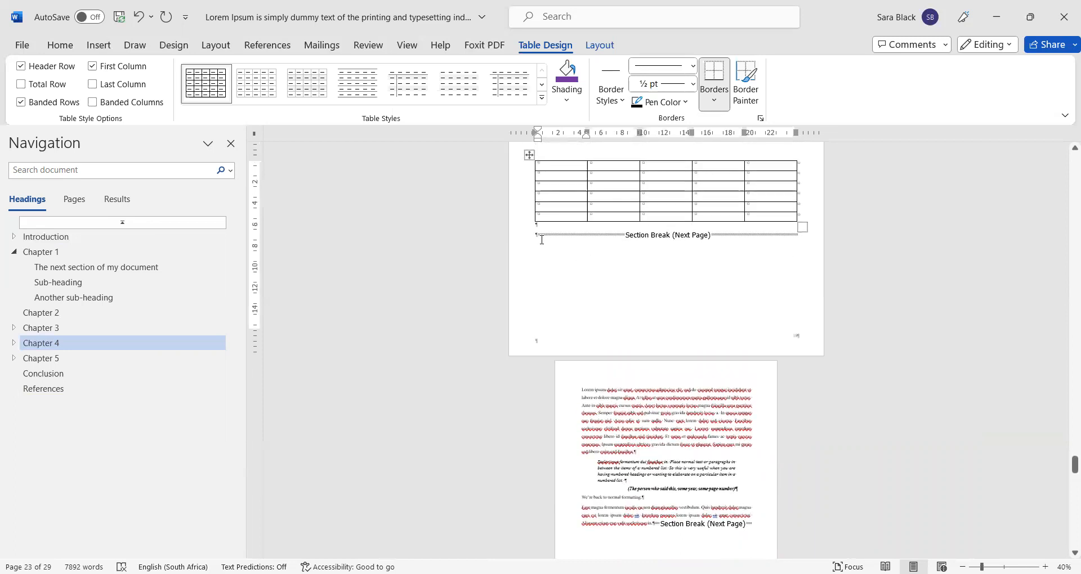
click(647, 254)
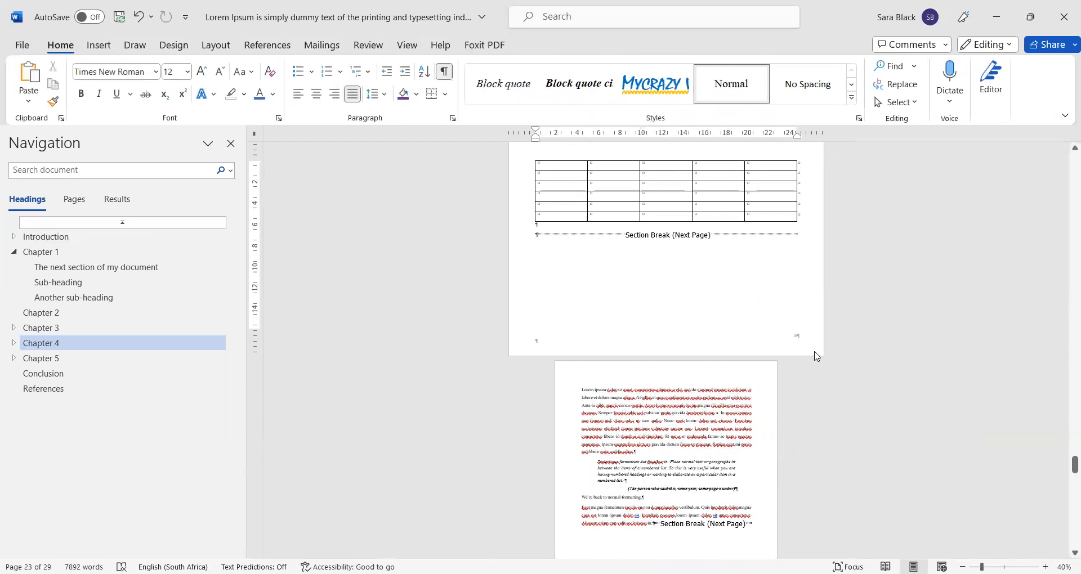
key(ctrl+z)
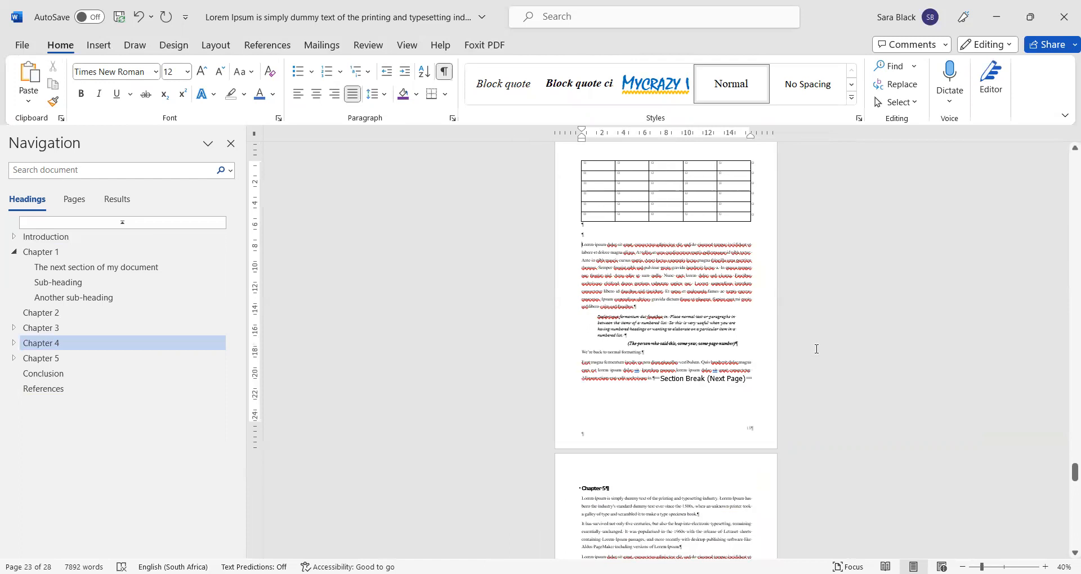
key(ctrl+y)
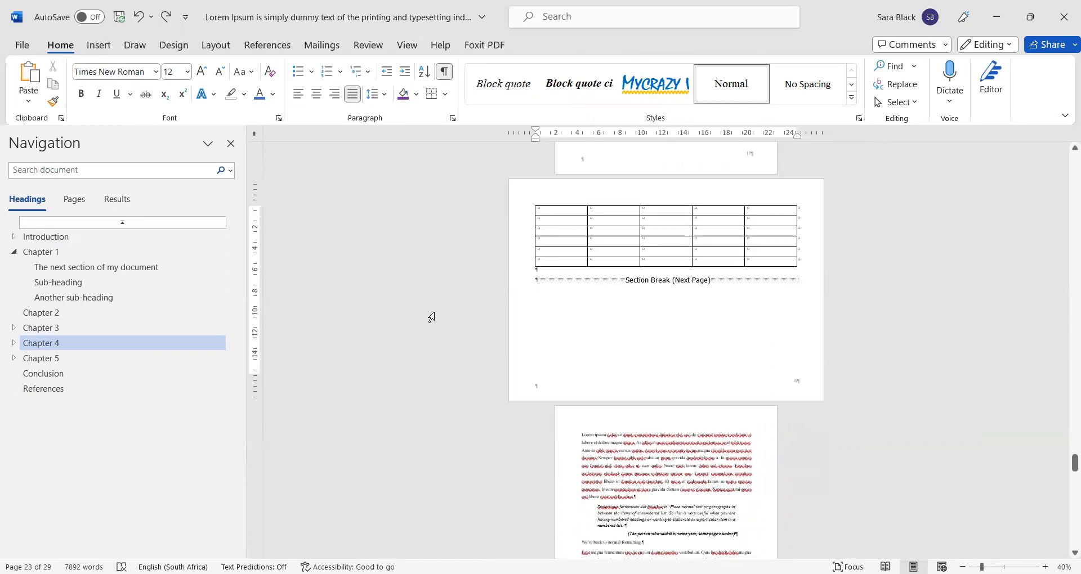
Examine the landscape table page together with the section breaks and portrait pages before and after it.
scroll(552, 281, up, 5)
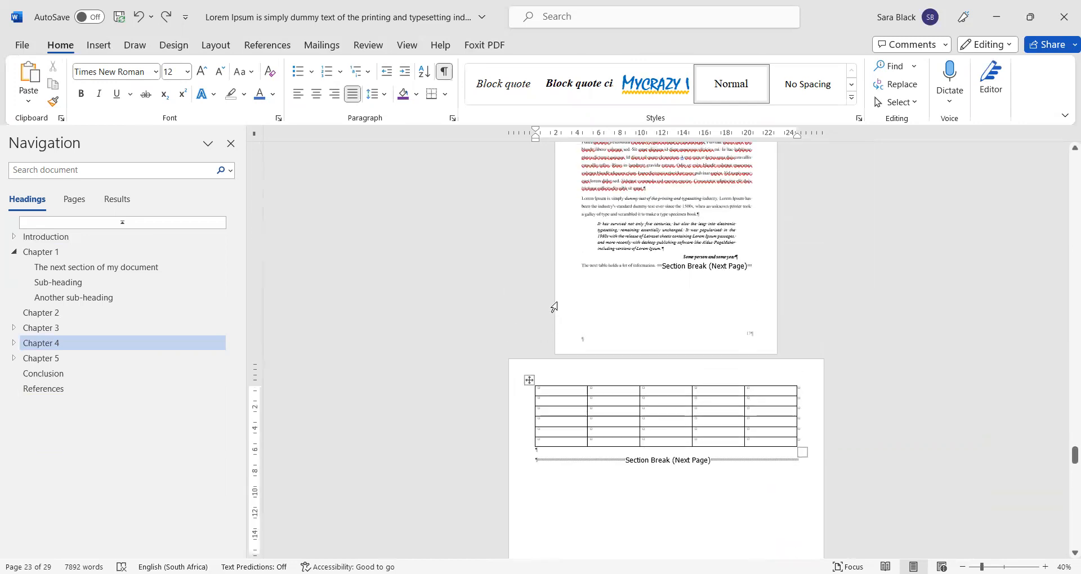
scroll(642, 340, down, 5)
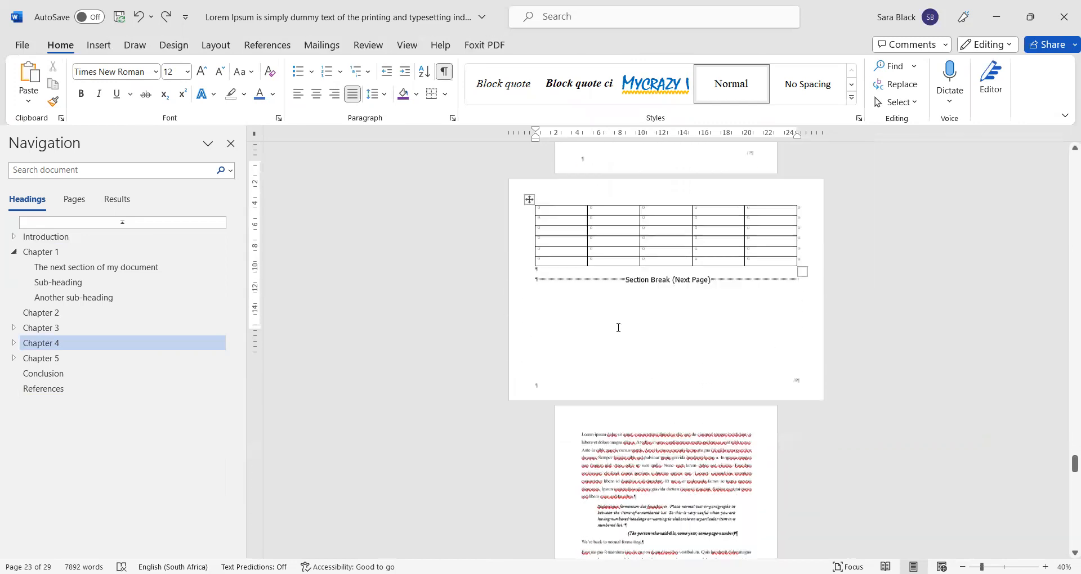
scroll(597, 326, down, 2)
scroll(558, 323, up, 2)
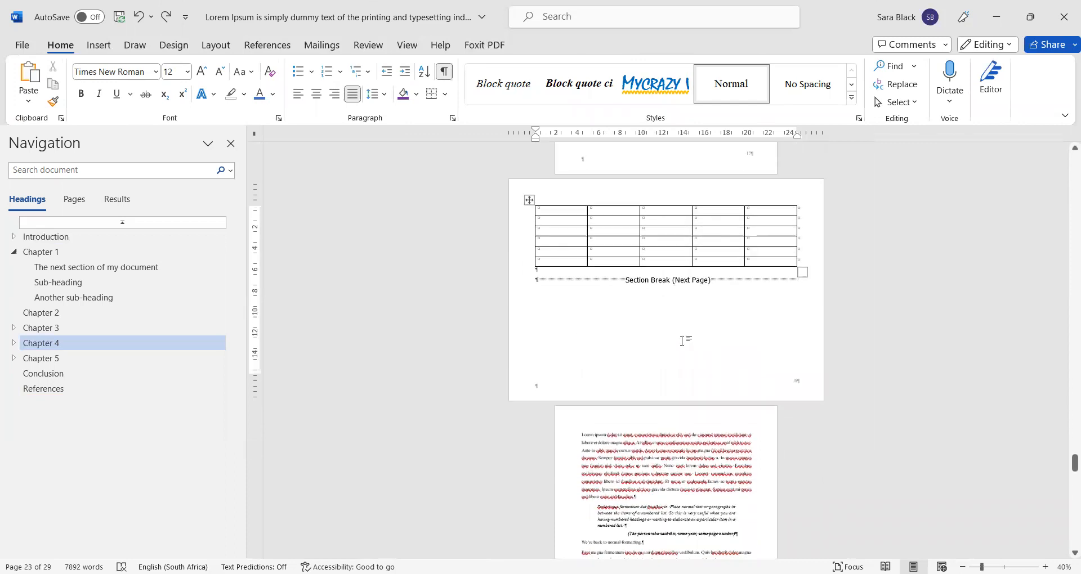